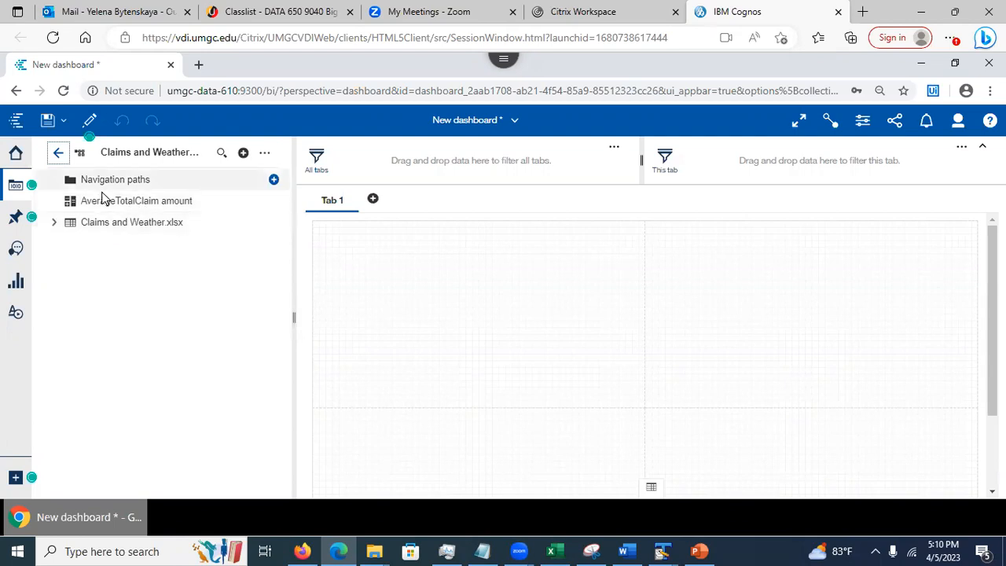
Expand the Claims and Weather.xlsx fields and view the Personal policy for small vehicle filter's properties without changes
left_click(54, 223)
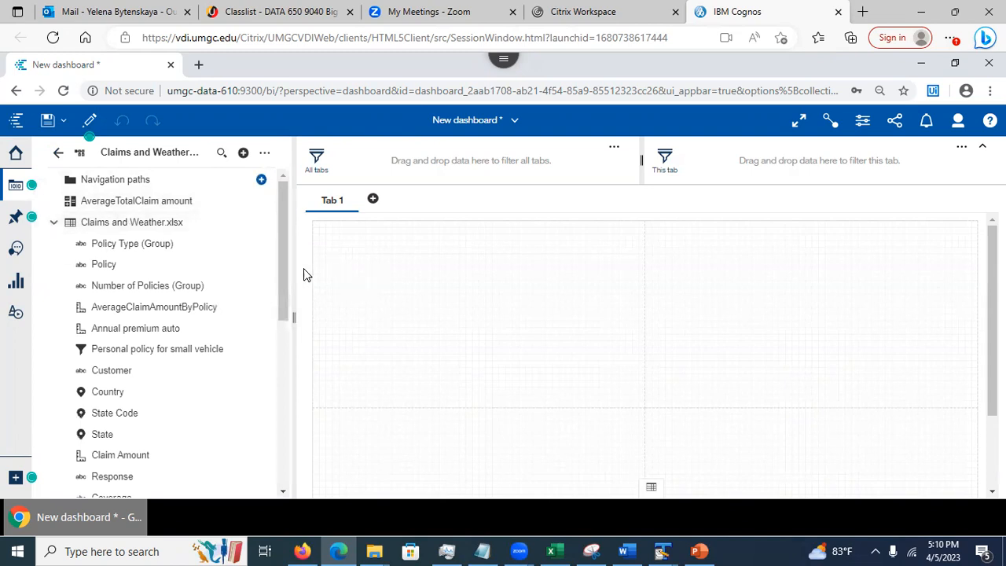
left_click_drag(279, 270, 285, 286)
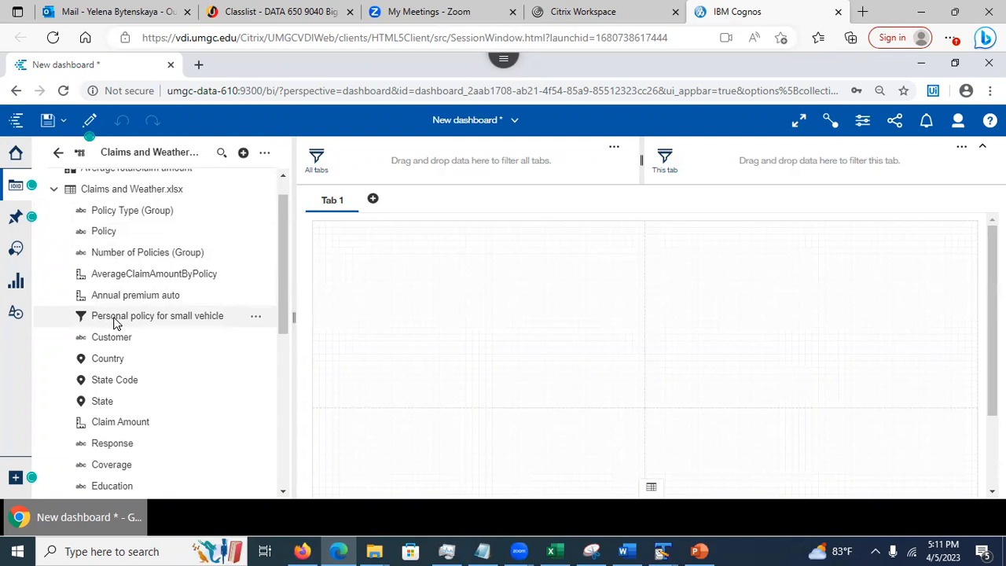
left_click(255, 316)
left_click(299, 327)
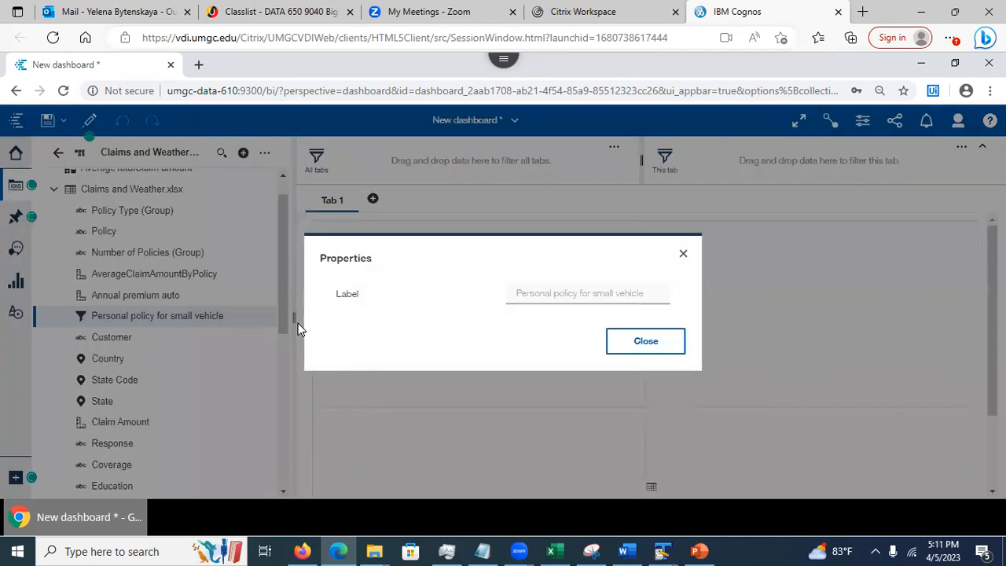
left_click(621, 340)
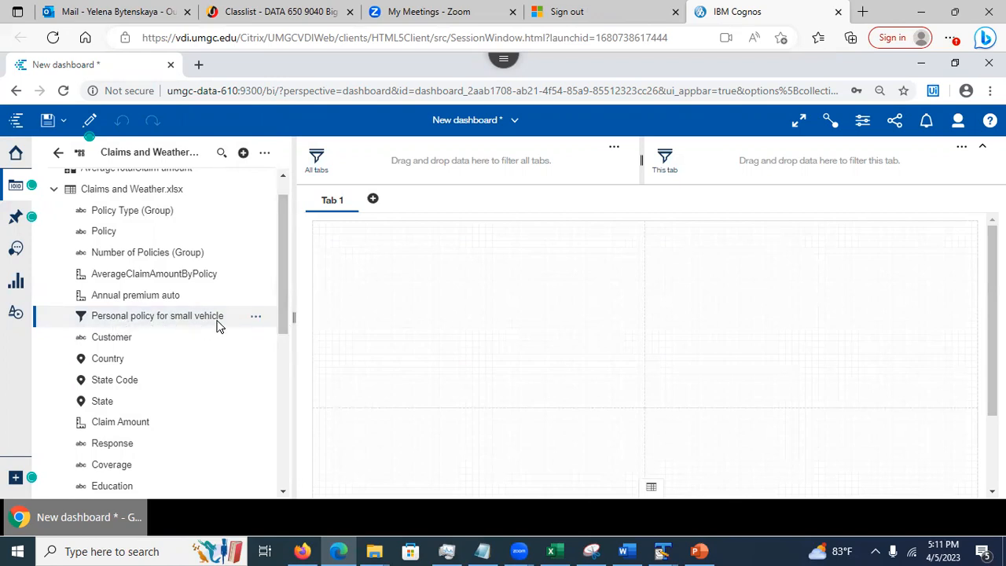
left_click_drag(285, 297, 282, 325)
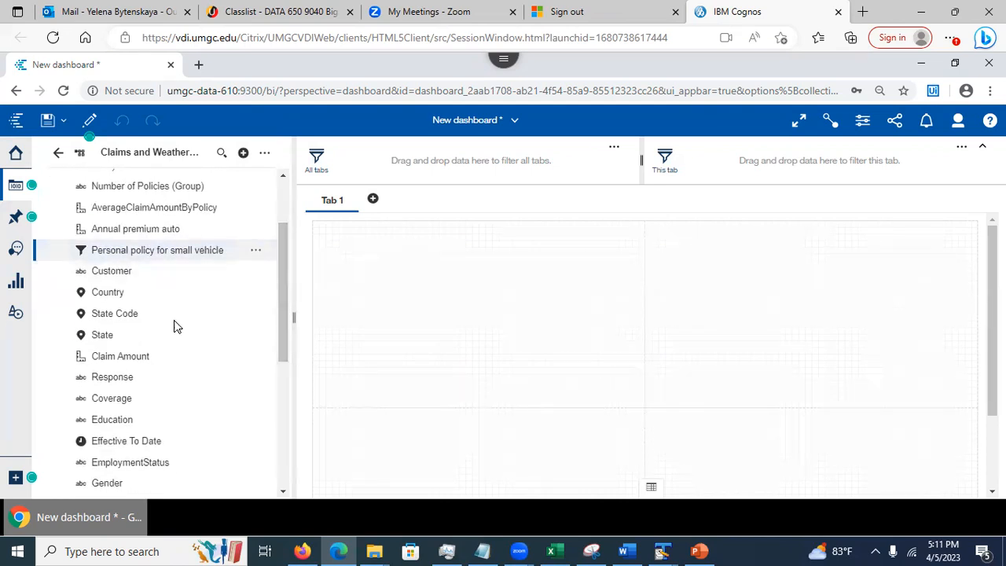
mouse_move(285, 343)
left_mouse_down()
mouse_move(278, 501)
mouse_move(281, 348)
left_mouse_up()
scroll(281, 348, "up", 1)
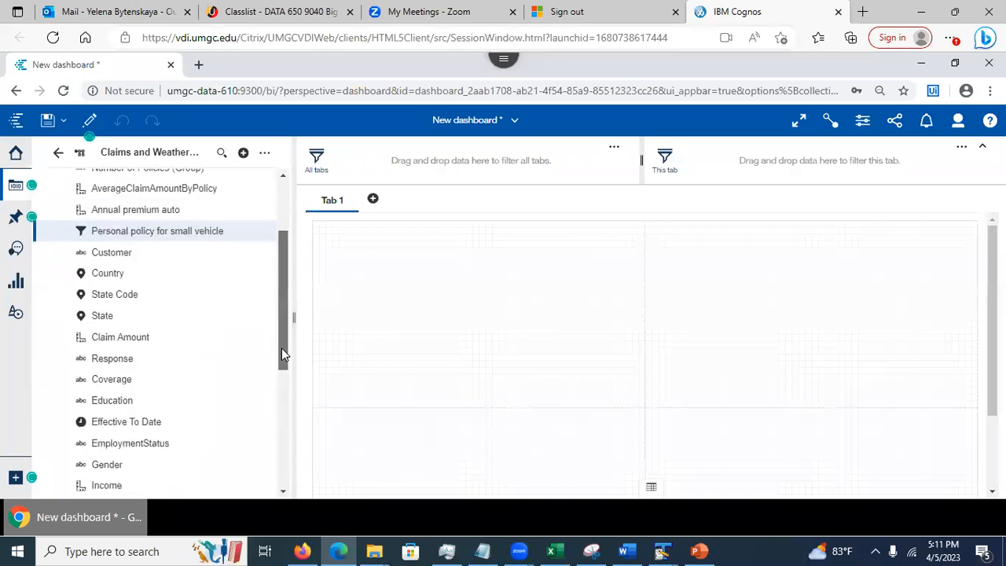
right_click(100, 318)
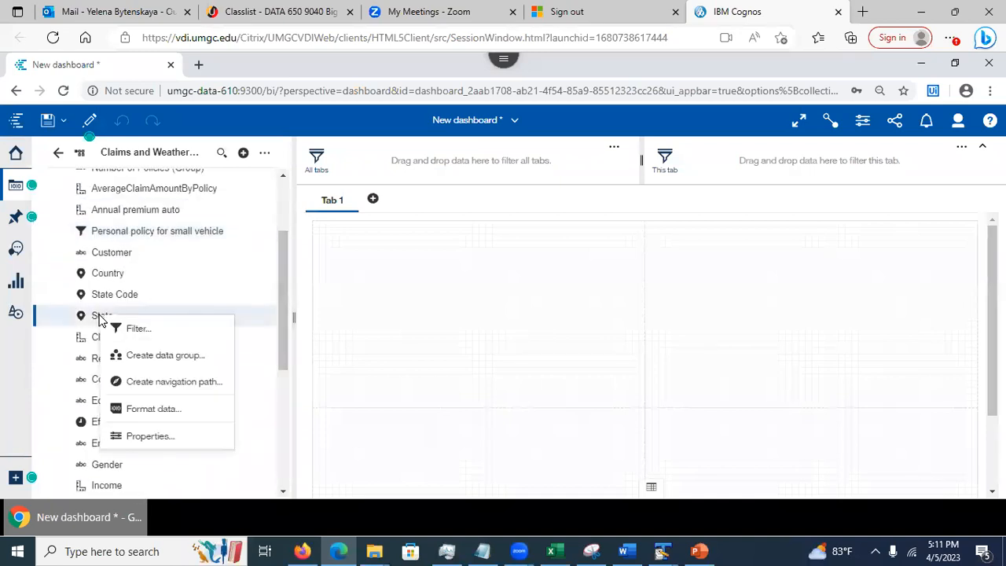
left_click(149, 436)
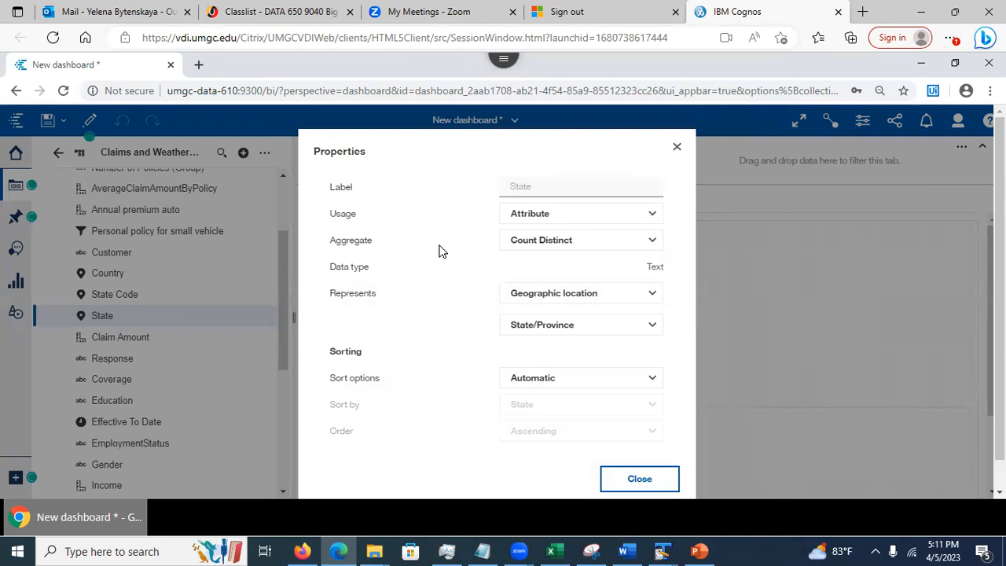
left_click(675, 149)
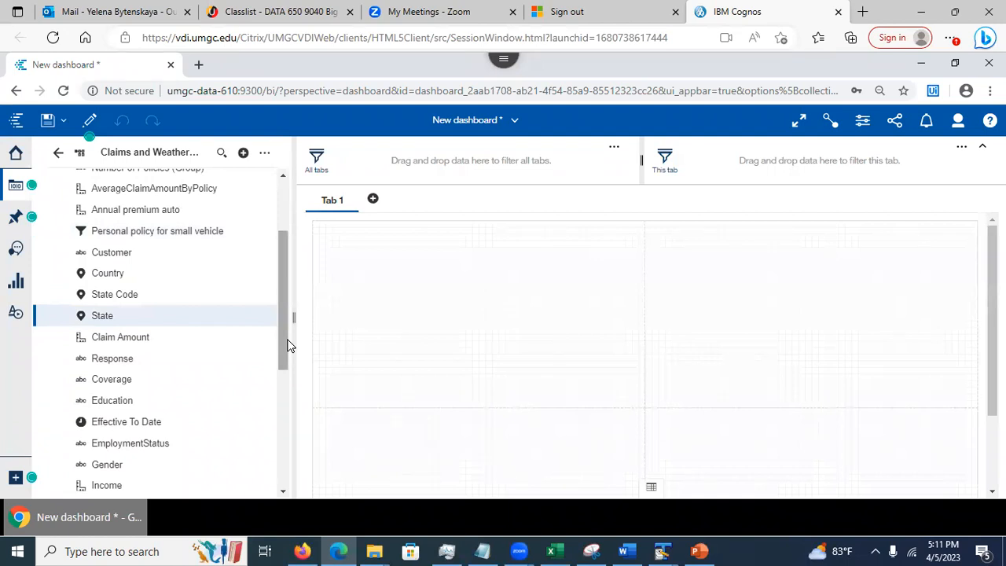
left_click_drag(284, 343, 286, 352)
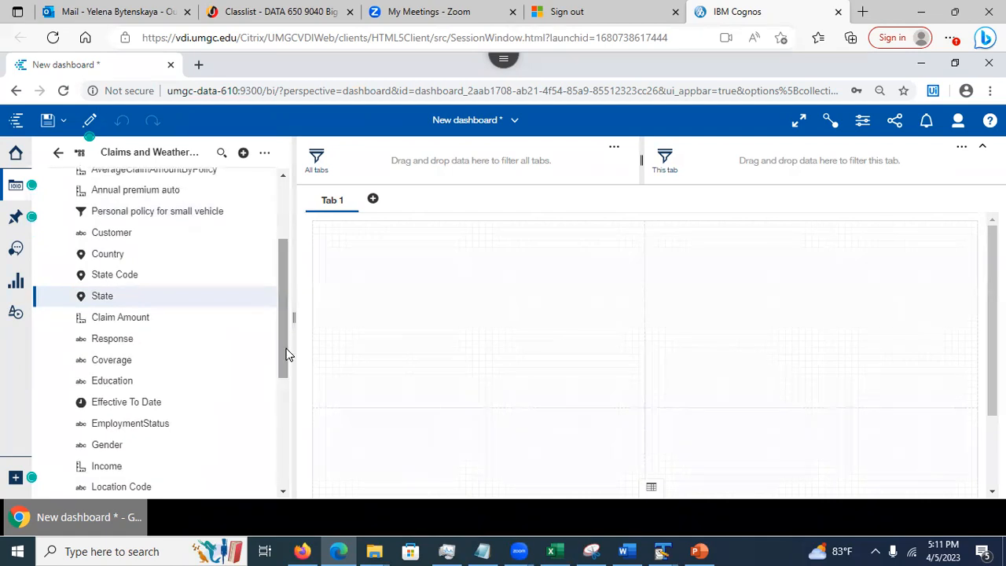
left_click(256, 472)
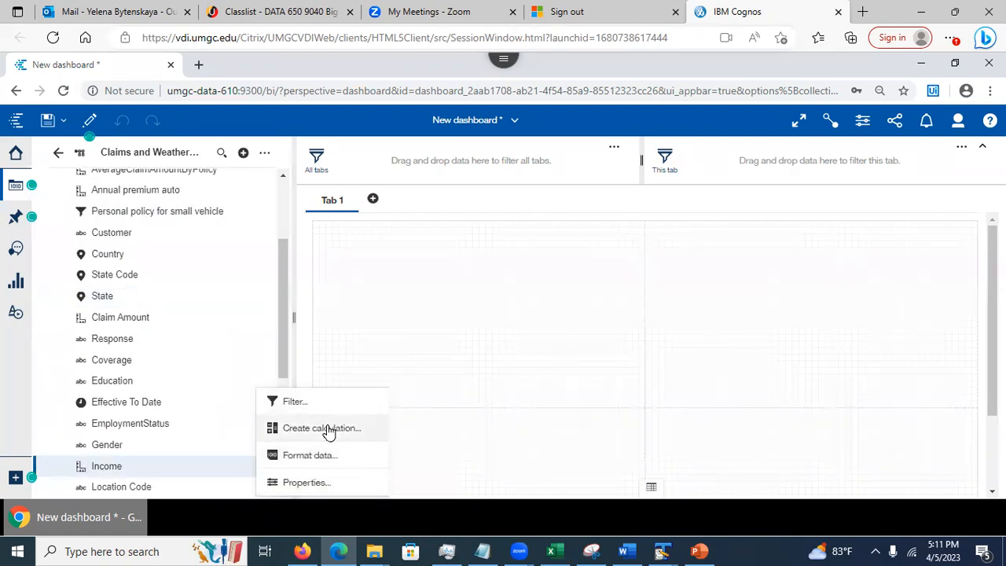
left_click(305, 483)
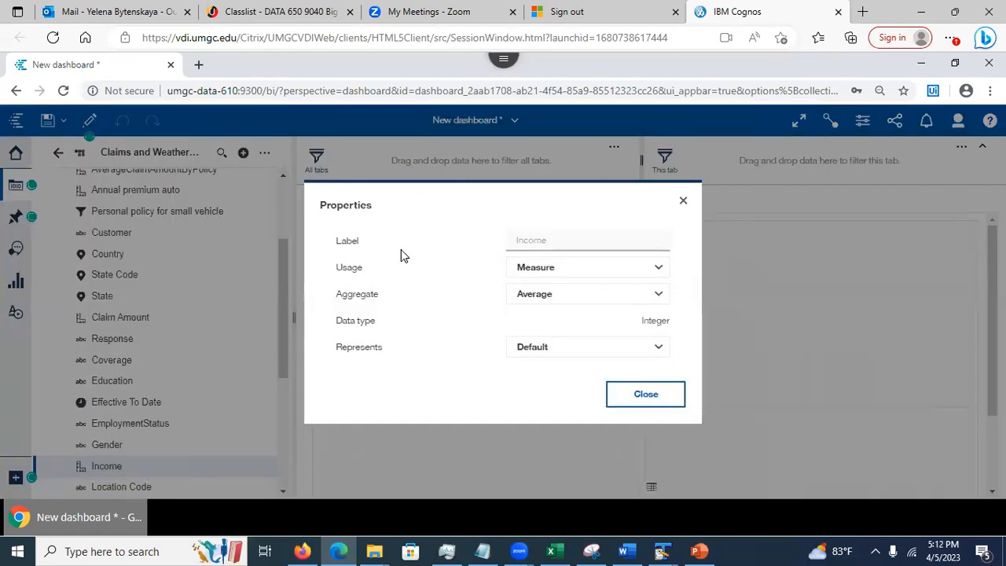
left_click(684, 197)
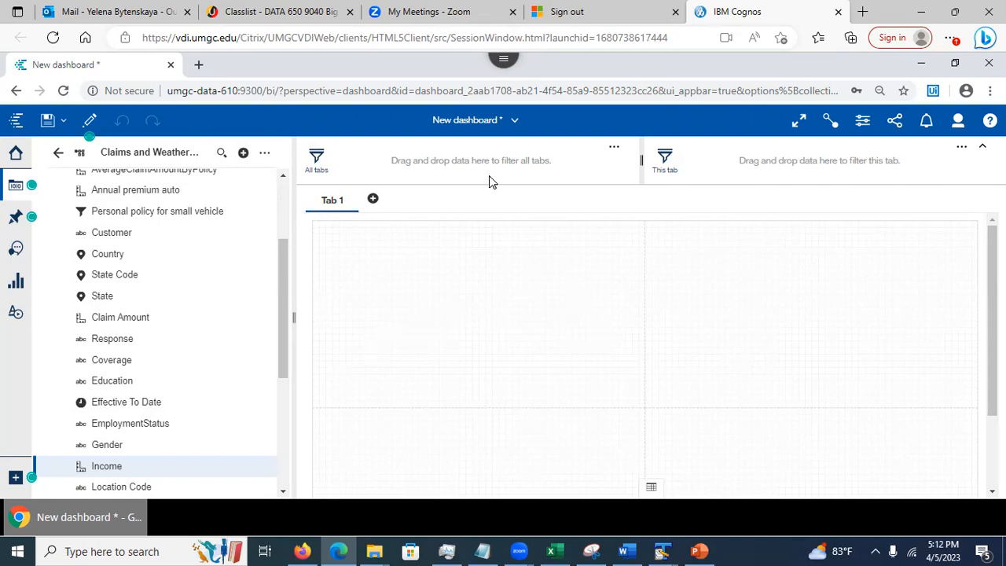
Collapse the filter bar and close the data sources panel, leaving the empty Tab 1 canvas
left_click(982, 150)
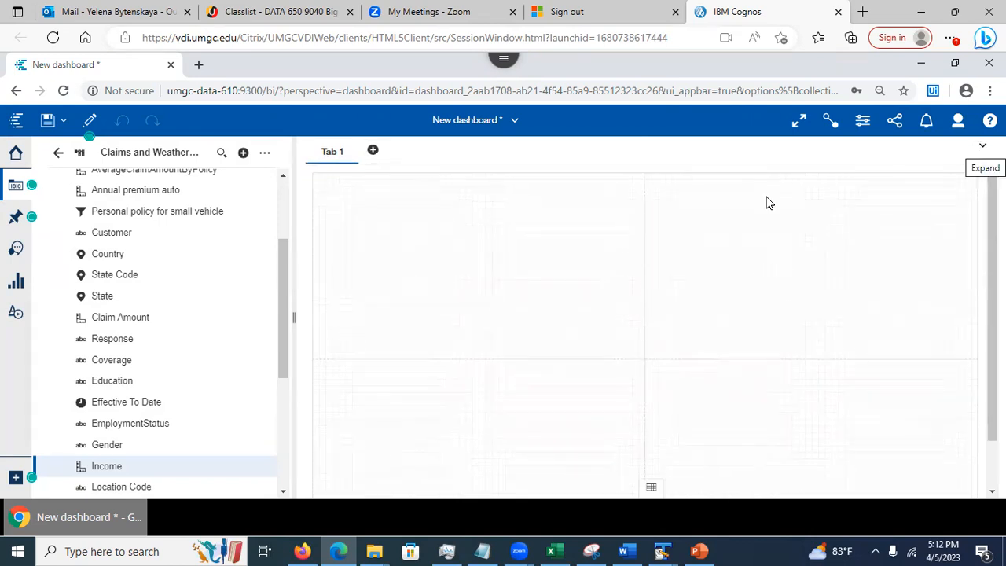
left_click(7, 191)
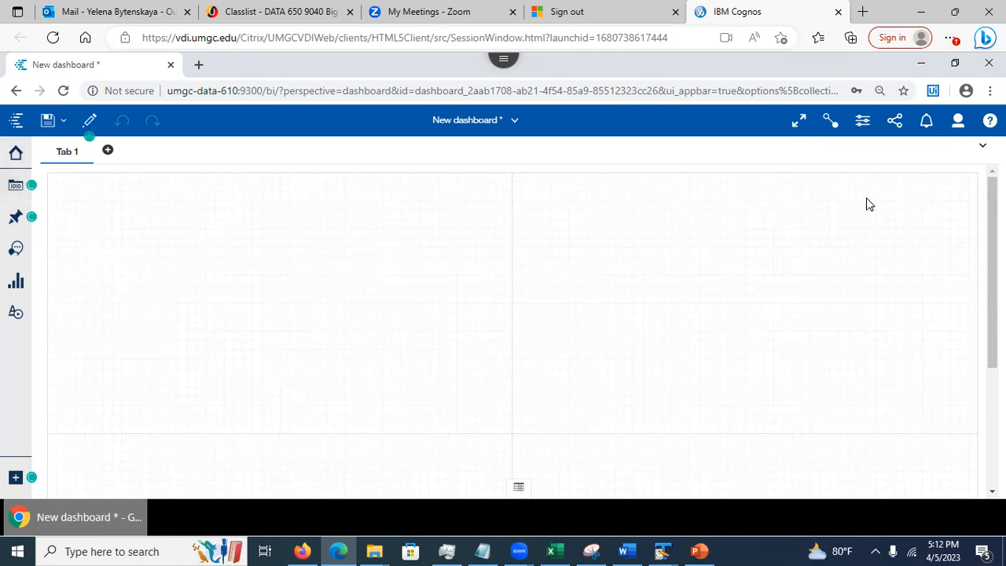
mouse_move(993, 271)
left_mouse_down()
mouse_move(992, 323)
mouse_move(992, 267)
left_mouse_up()
Save as 'Total Claim Dashboard' in the My content folder
left_click(62, 121)
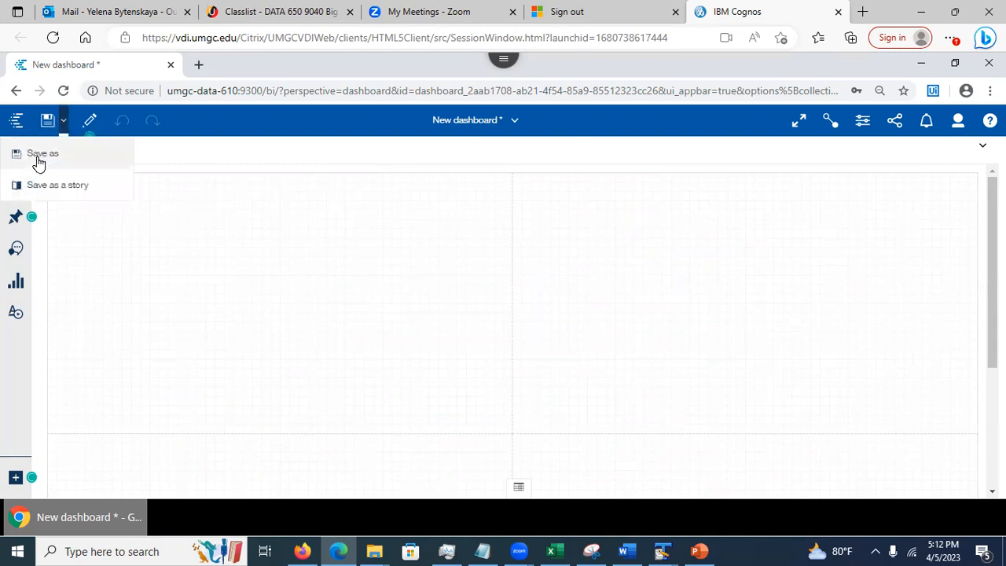
left_click(38, 160)
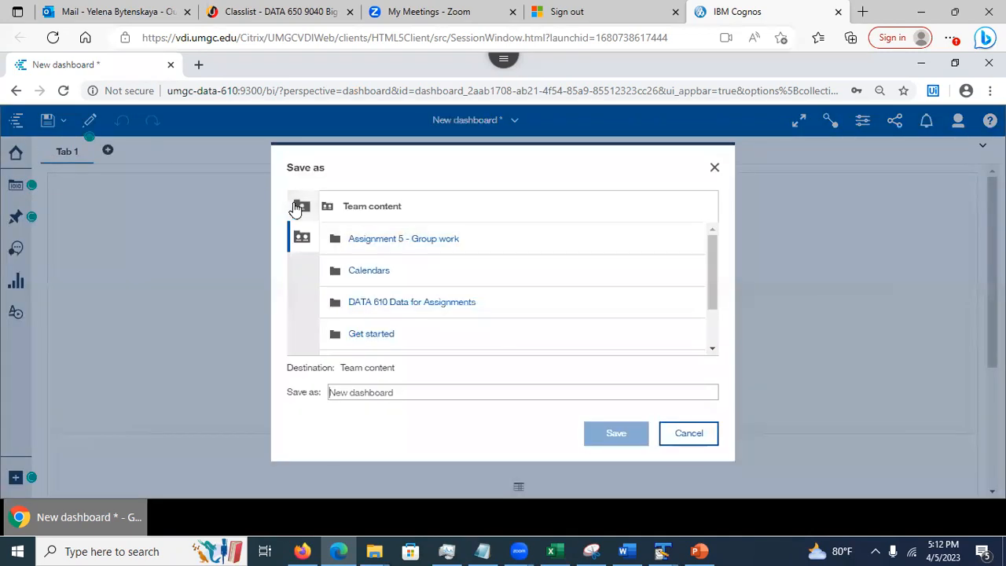
left_click(303, 208)
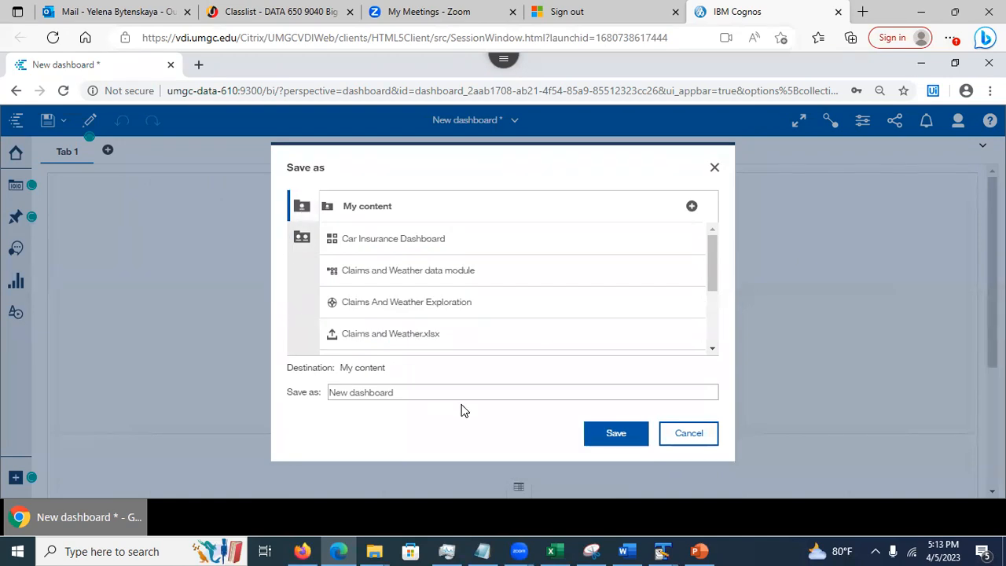
left_click_drag(418, 390, 312, 406)
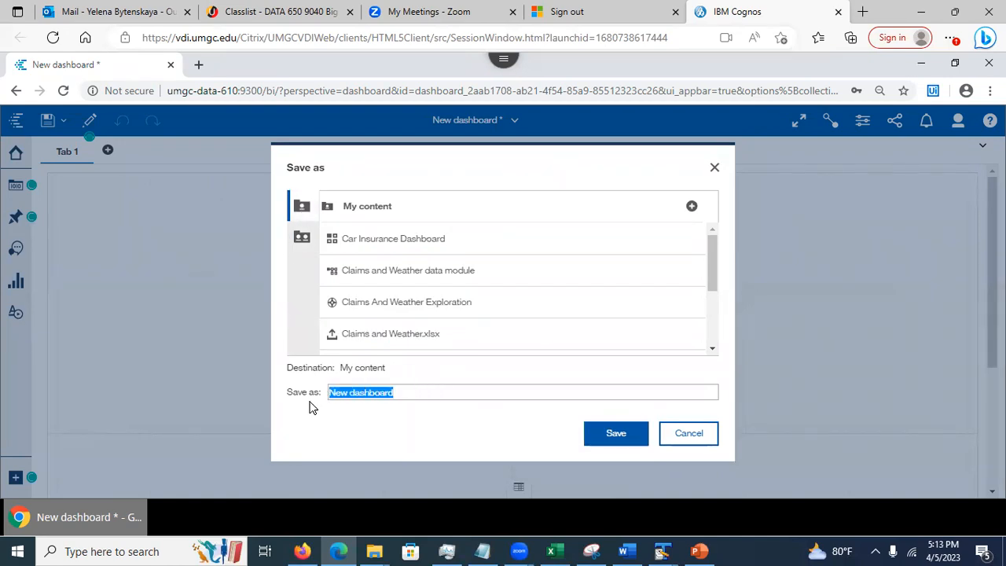
type("Total Claim")
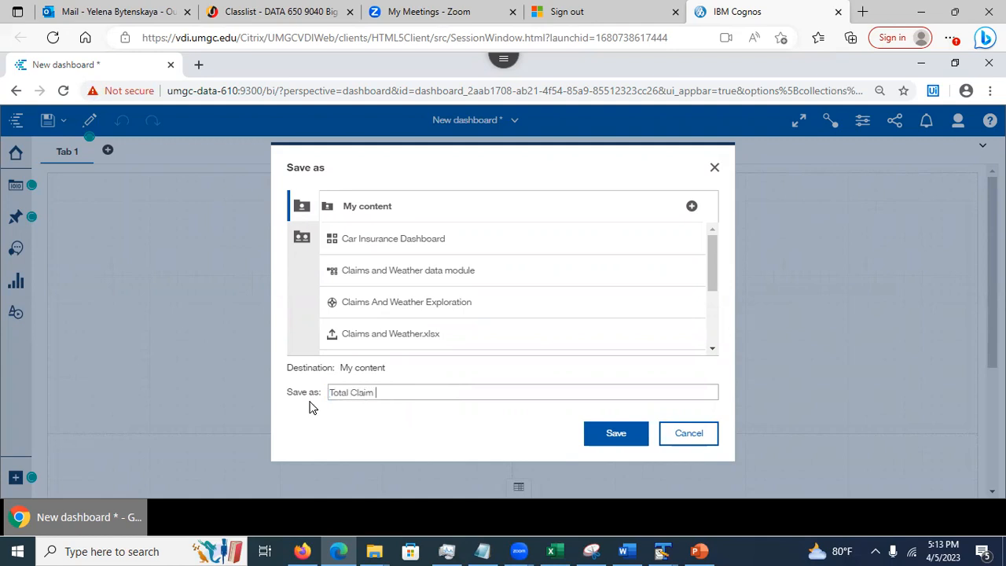
type(" Dashboard")
left_click(617, 437)
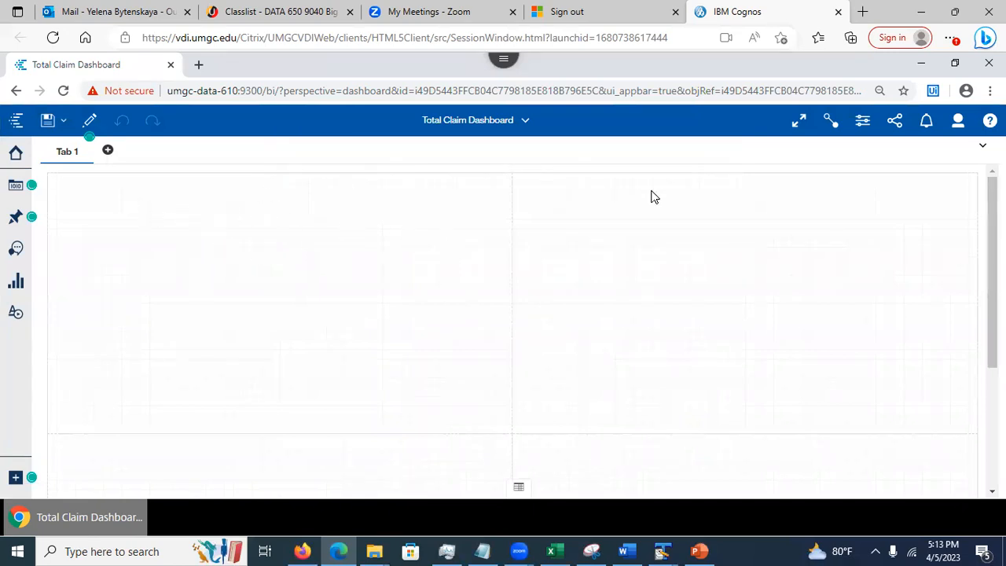
Make the tab titles red and the tab selection indicator green, then start adding a new tab
left_click(862, 124)
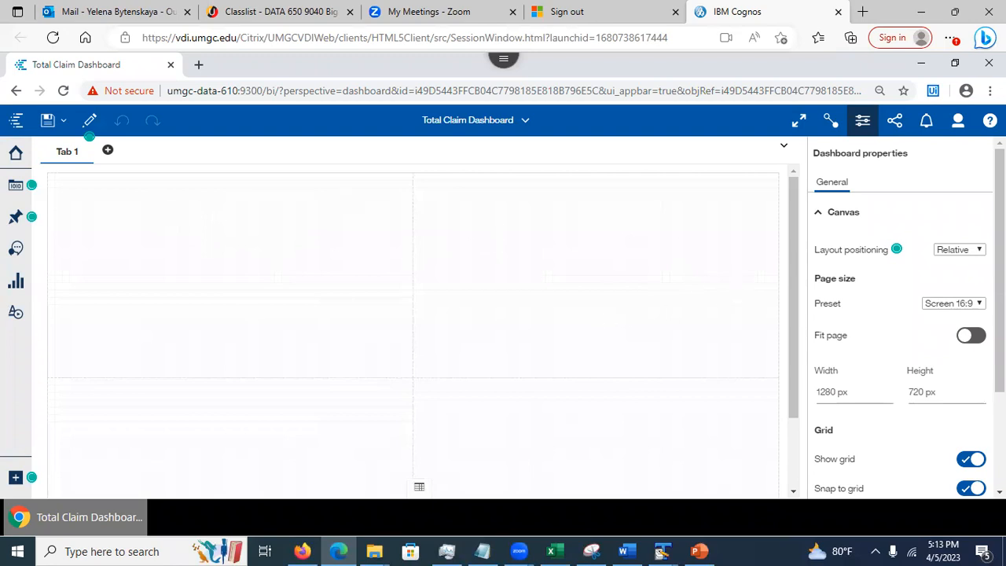
scroll(999, 275, "down", 3)
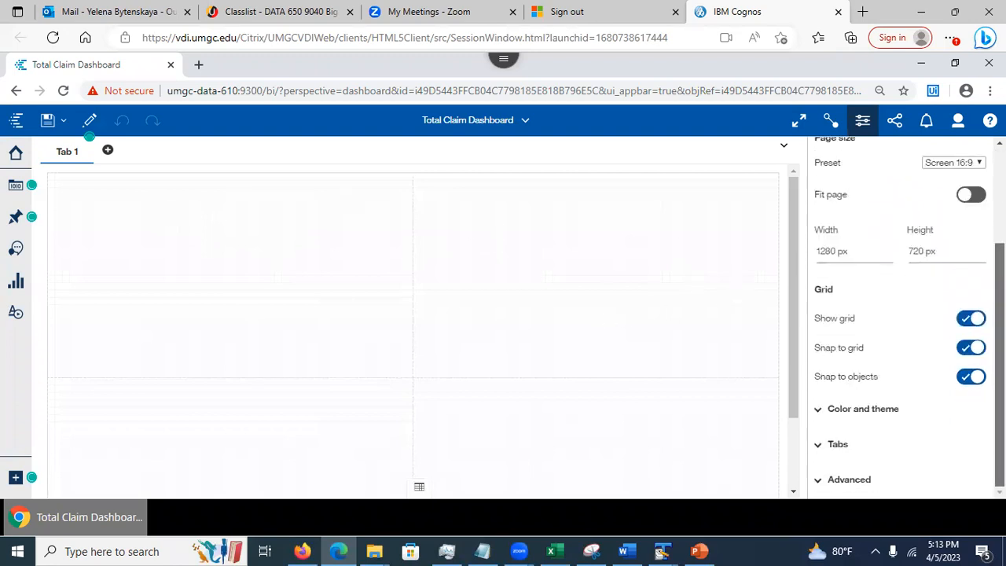
left_click(819, 445)
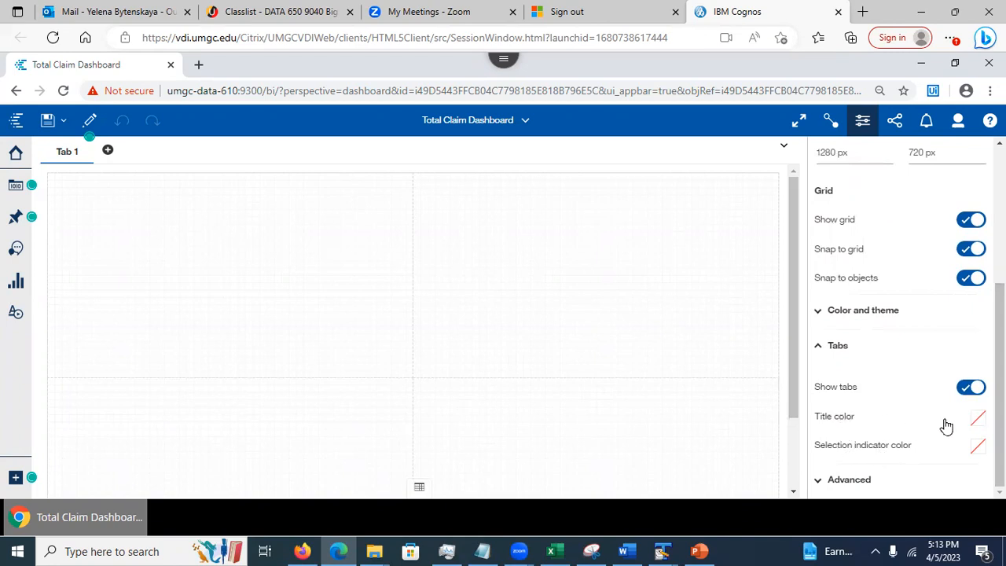
left_click(978, 418)
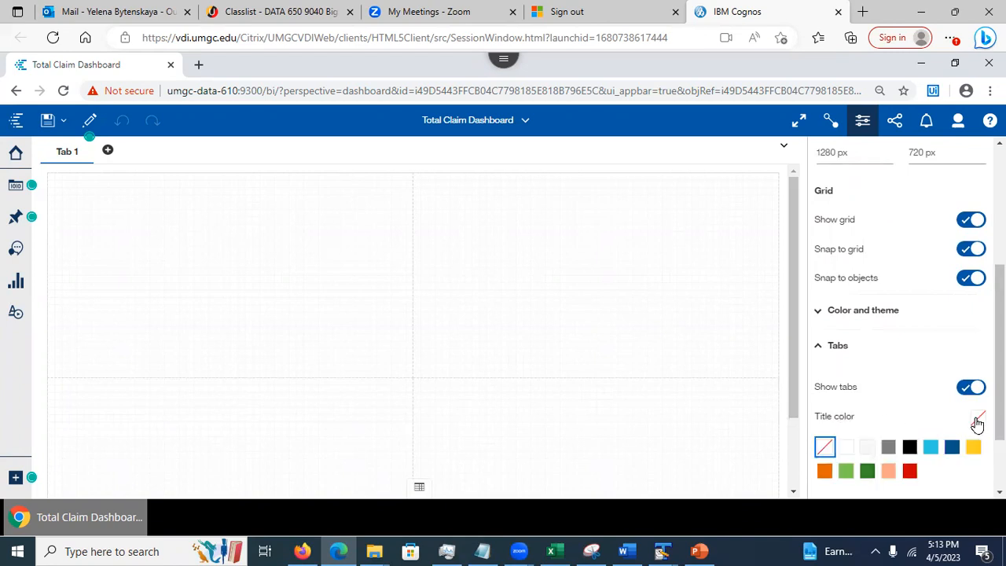
left_click(909, 472)
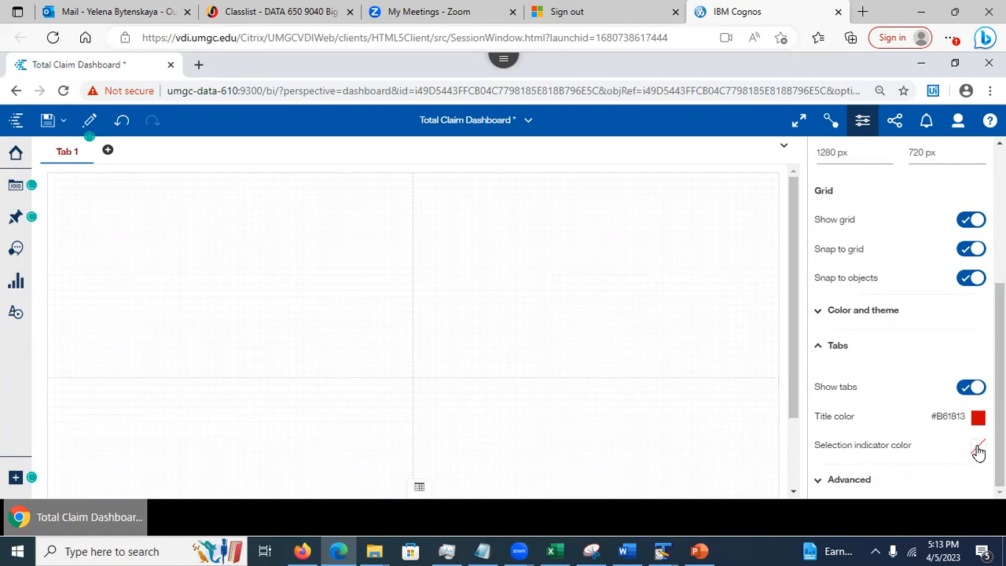
left_click(978, 449)
left_click(871, 495)
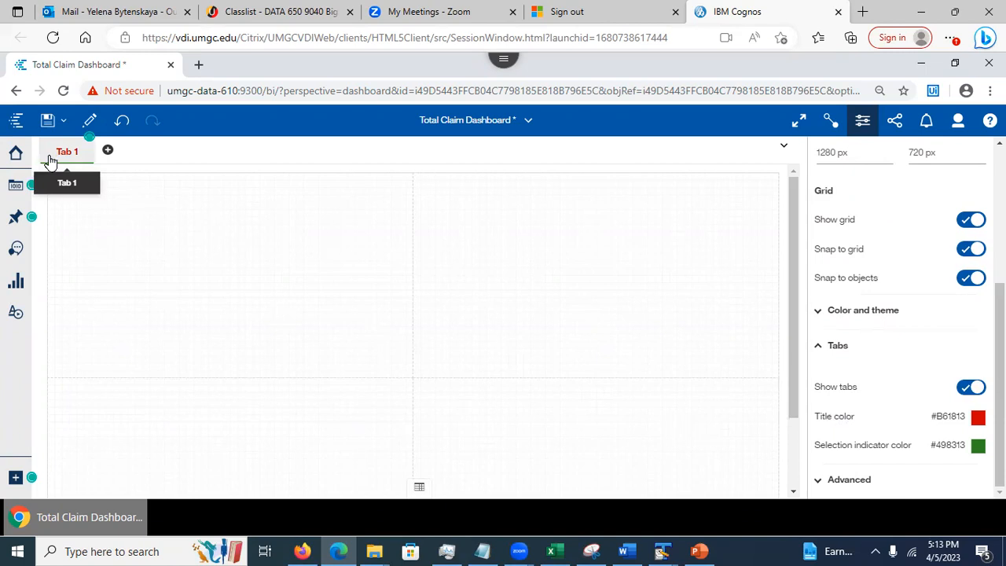
left_click(107, 151)
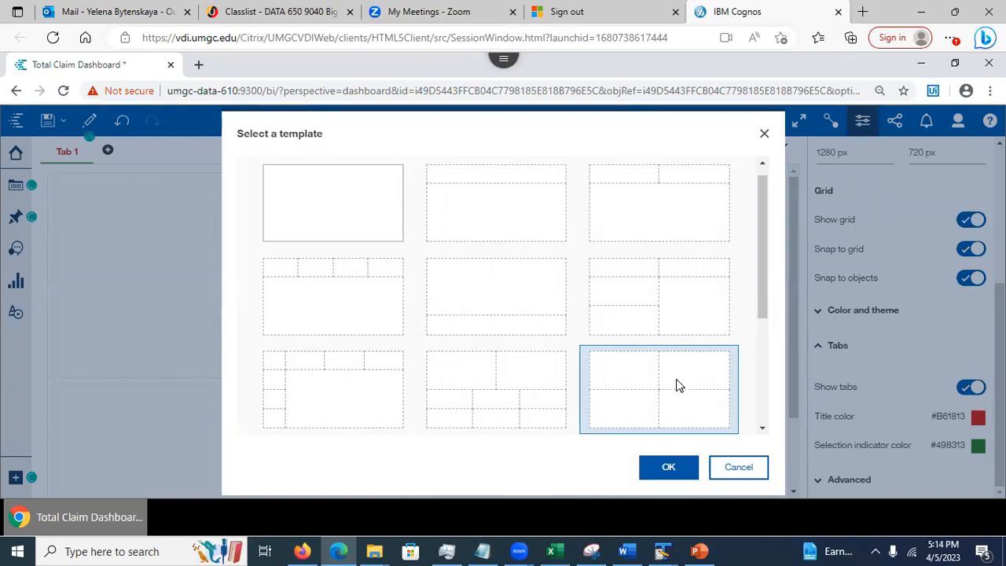
Add Tab 2 with the four-panel layout, leave its template unchanged, and return to Tab 1's Advanced settings
left_click(683, 468)
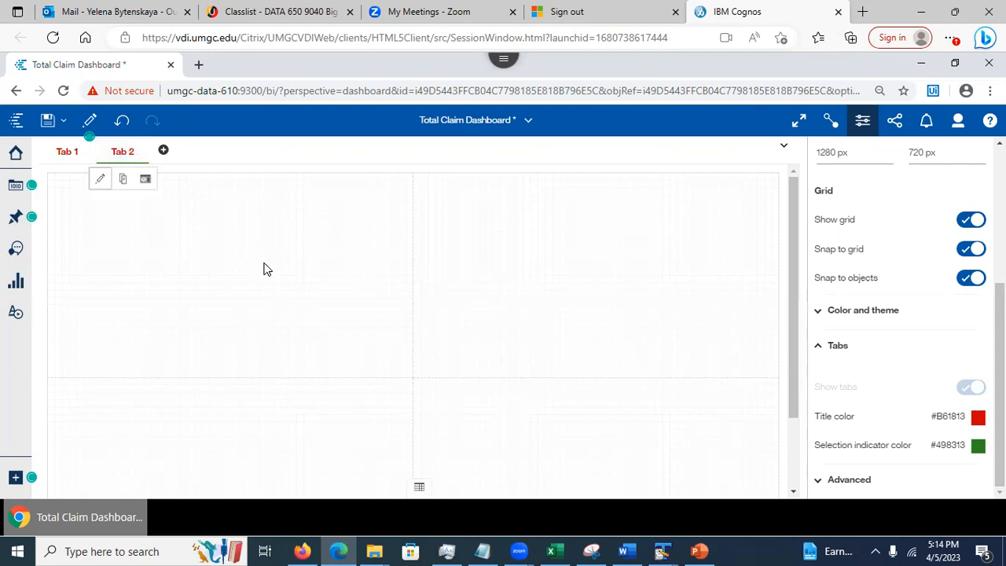
left_click(114, 157)
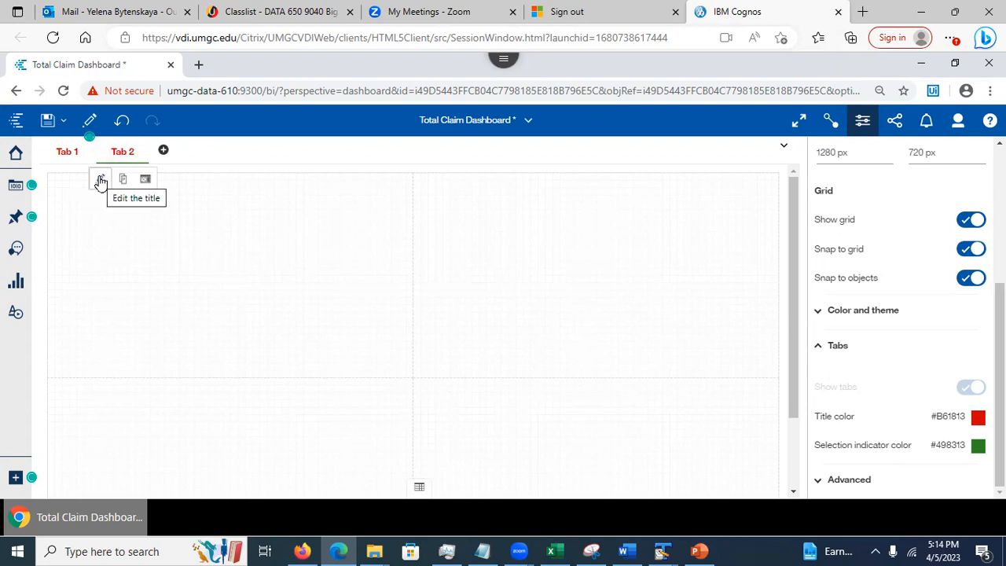
left_click(143, 180)
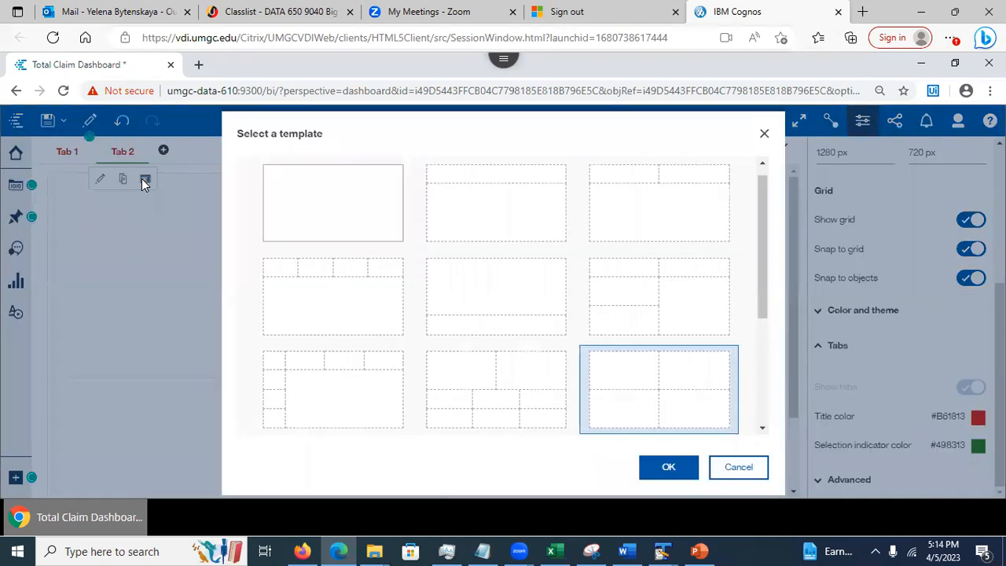
left_click(750, 475)
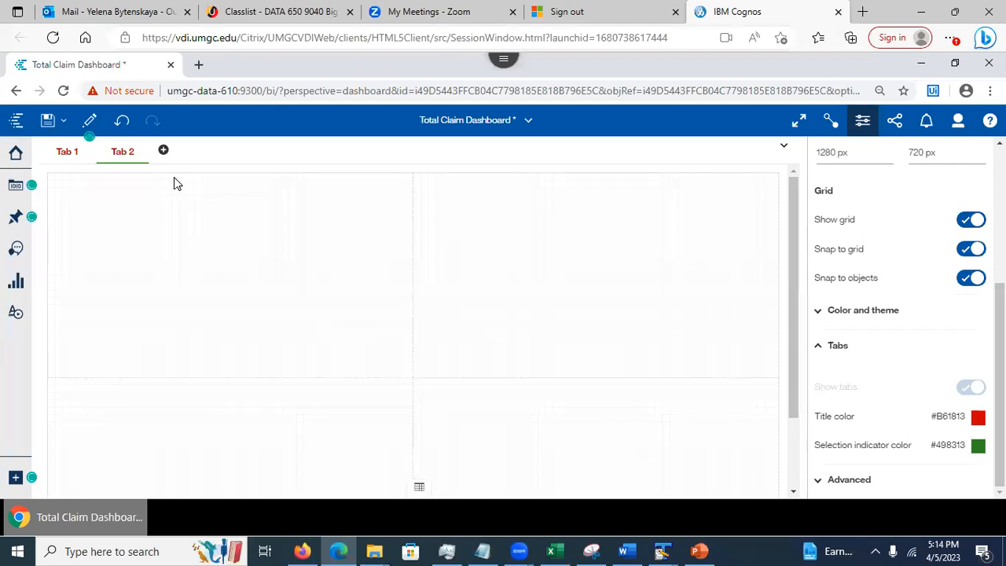
left_click(60, 157)
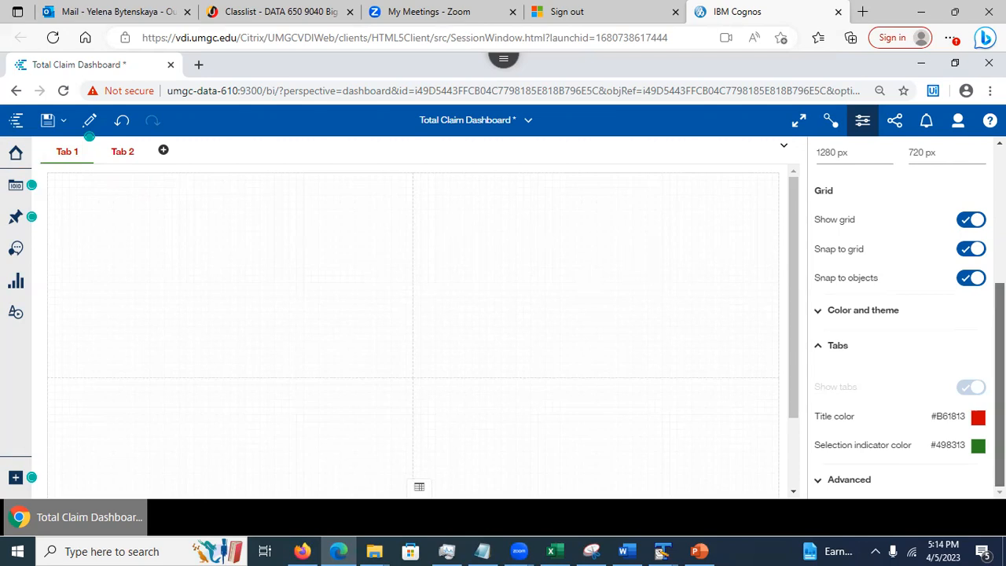
left_click(823, 482)
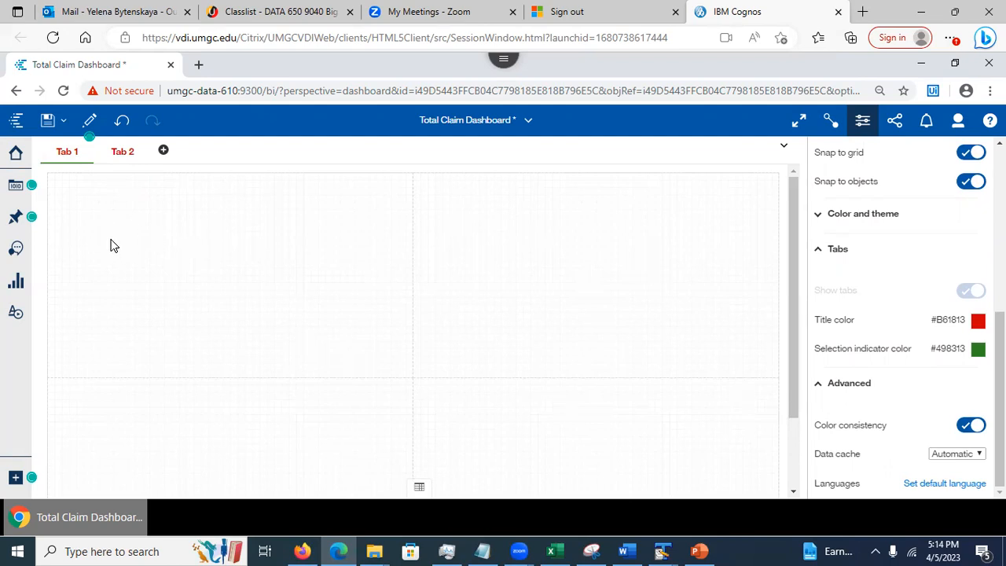
Place a pie chart on Tab 1 with State as segments and Customer as size
left_click(17, 289)
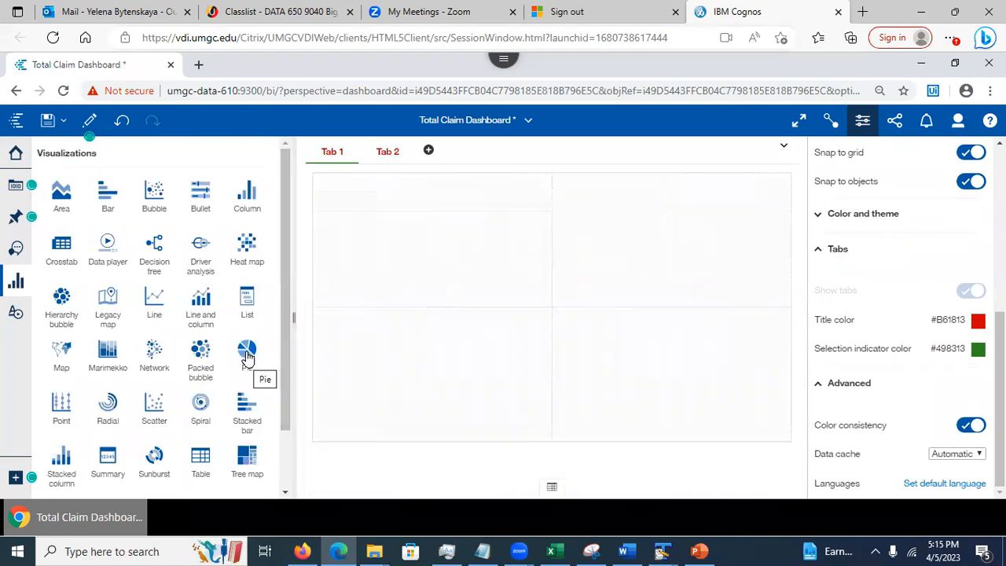
left_click_drag(247, 355, 428, 240)
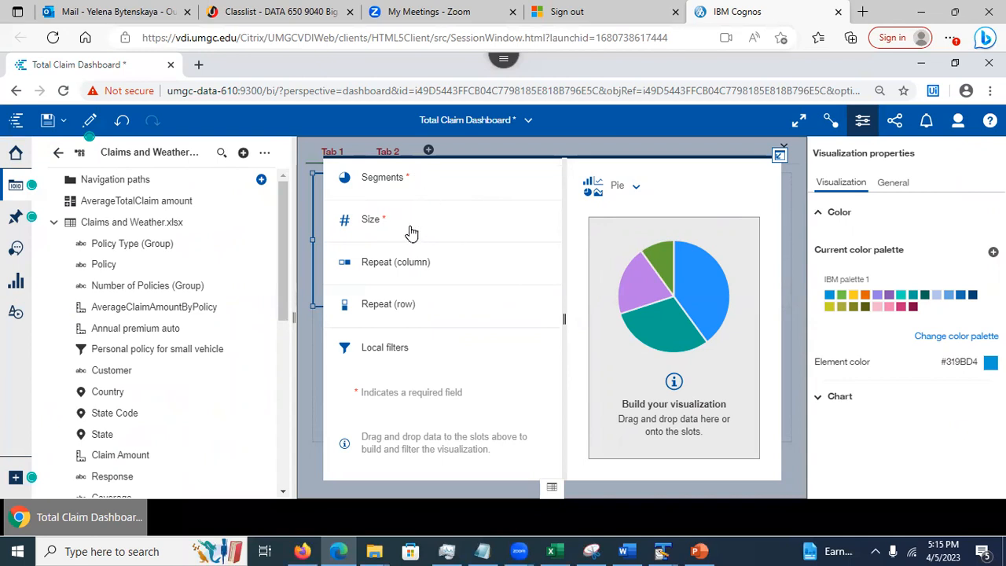
left_click_drag(284, 230, 284, 265)
left_click_drag(102, 351, 459, 184)
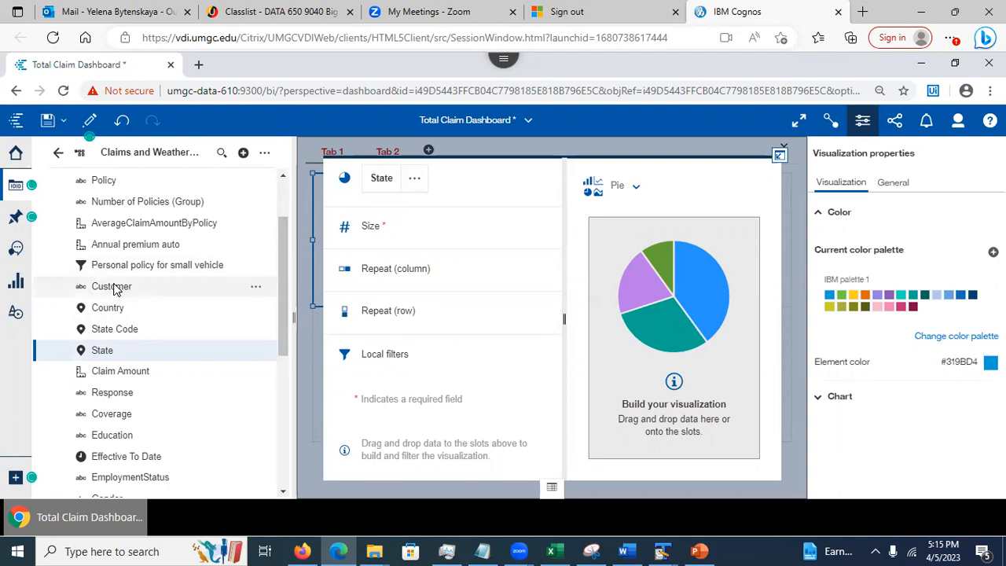
left_click_drag(114, 288, 393, 233)
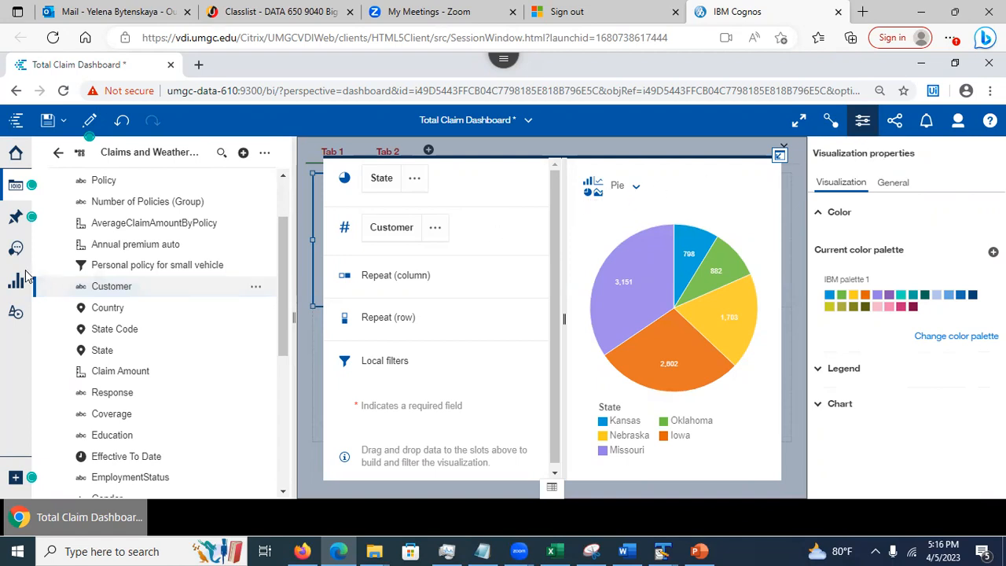
Turn on percentage labels and reduce the donut radius to 60% on the pie chart
left_click(16, 185)
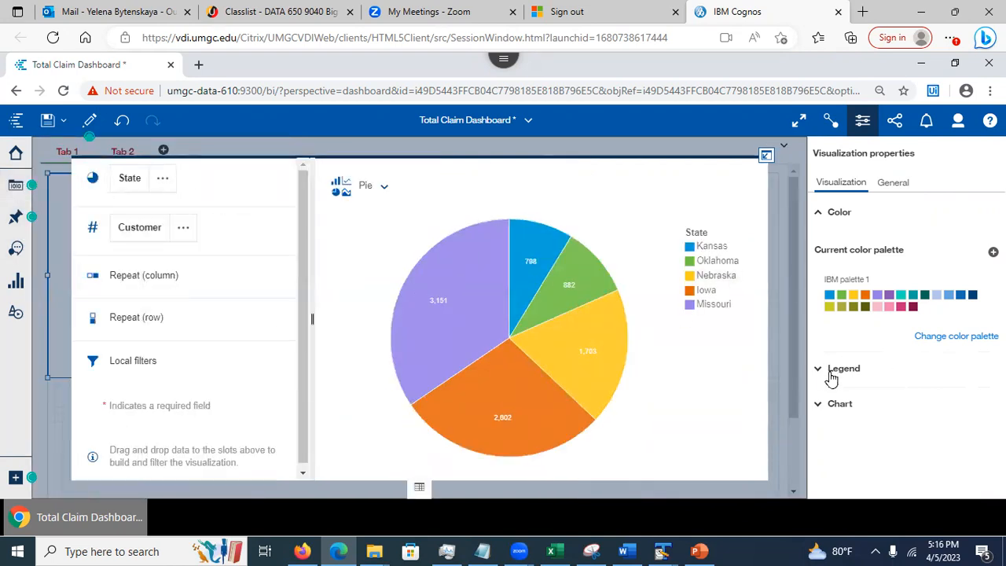
left_click(835, 406)
scroll(835, 406, "down", 3)
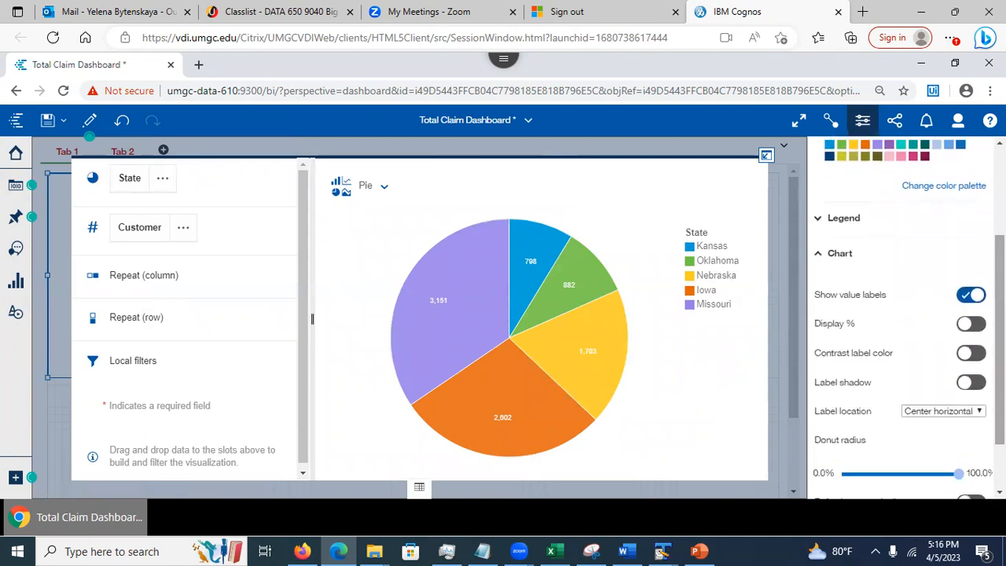
left_click(970, 325)
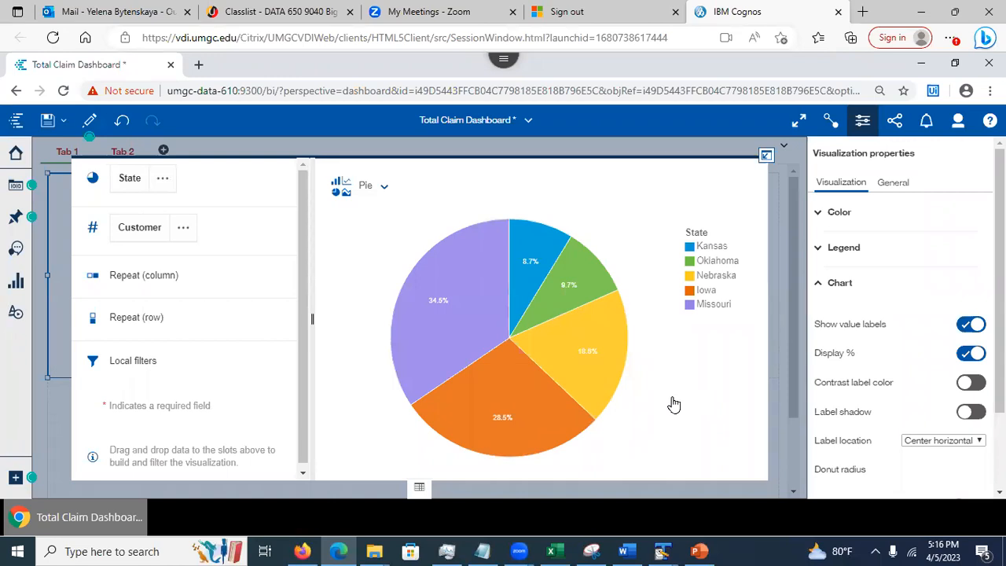
scroll(852, 388, "down", 3)
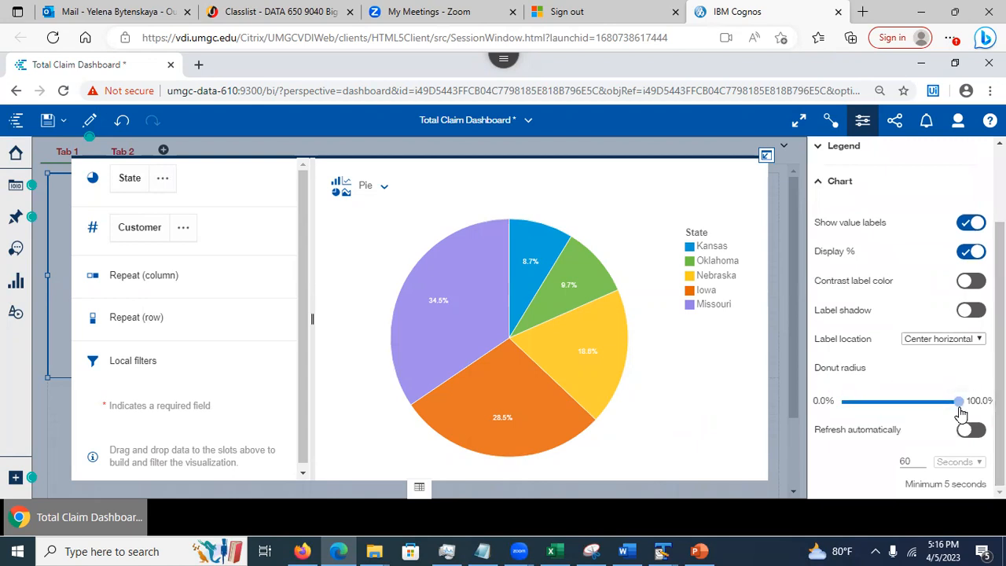
left_click_drag(958, 402, 911, 409)
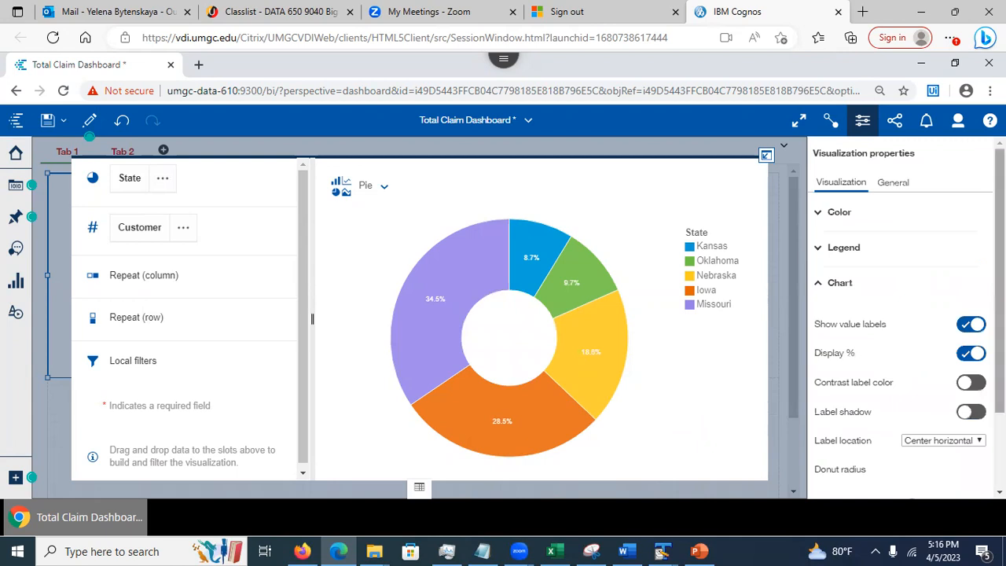
scroll(904, 330, "down", 3)
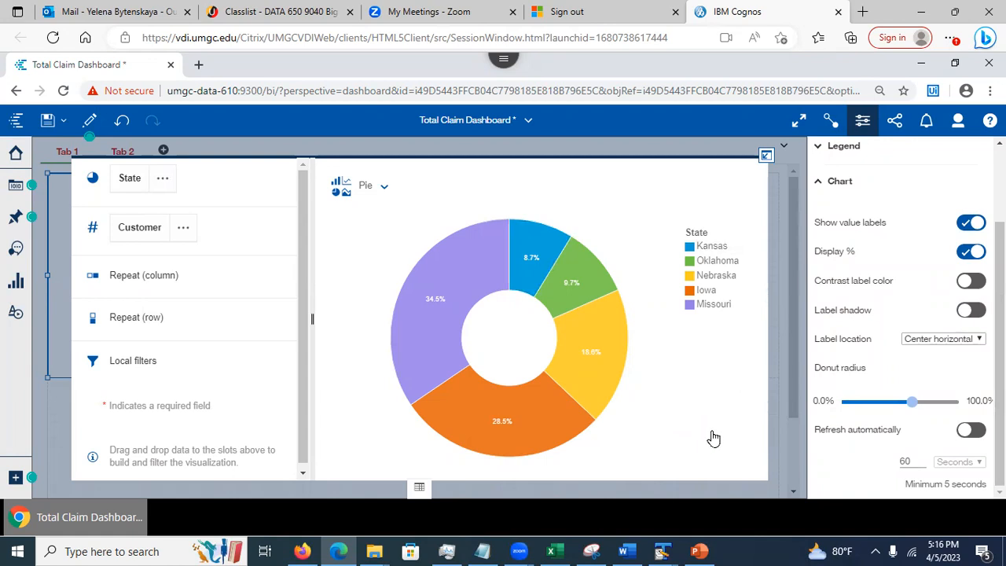
Return the donut chart to Tab 1's layout, deselect it, and save the dashboard
left_click(765, 156)
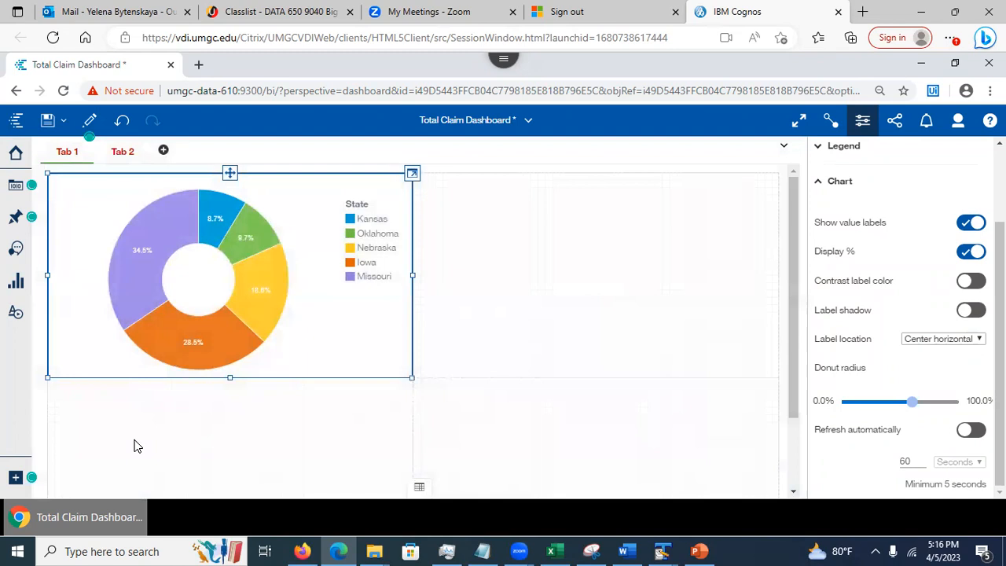
left_click(133, 446)
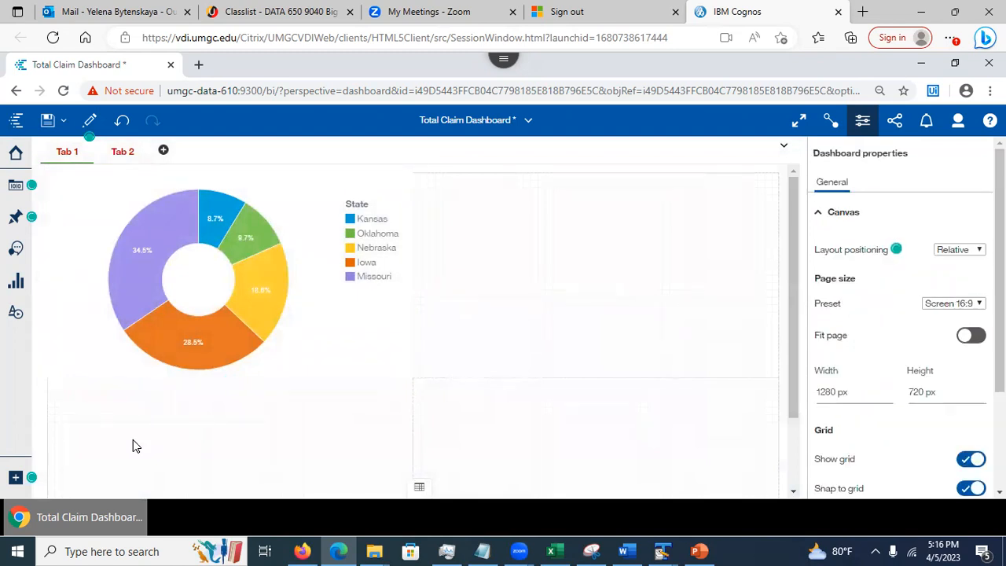
left_click(47, 122)
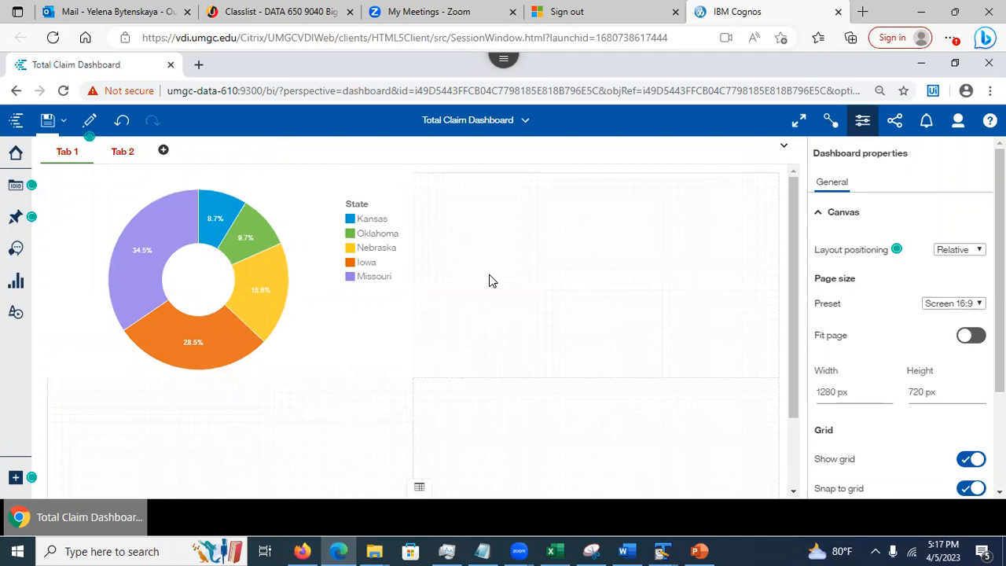
left_click(522, 127)
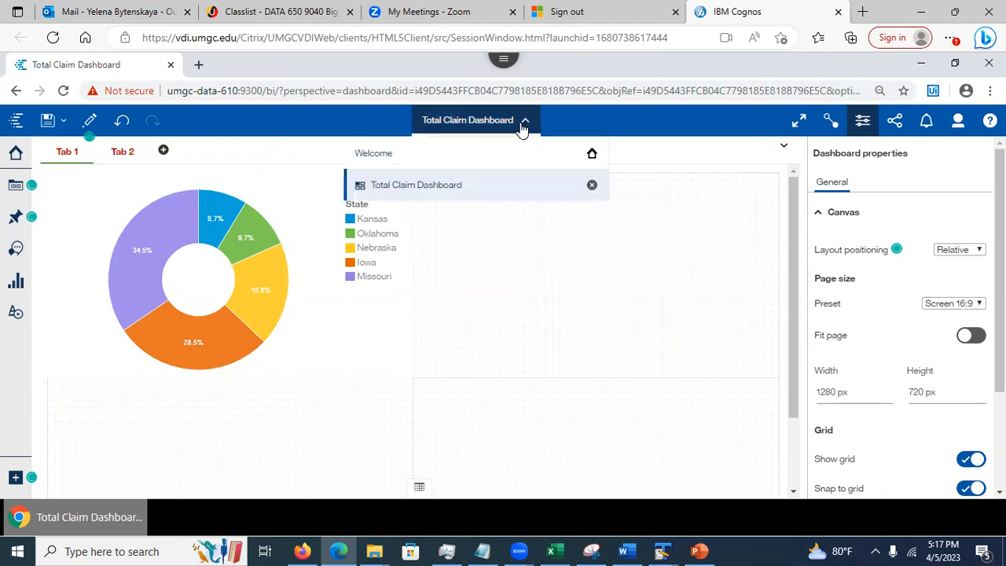
Open Claims And Weather Exploration from Welcome and show the Customer across State tree map card
left_click(429, 154)
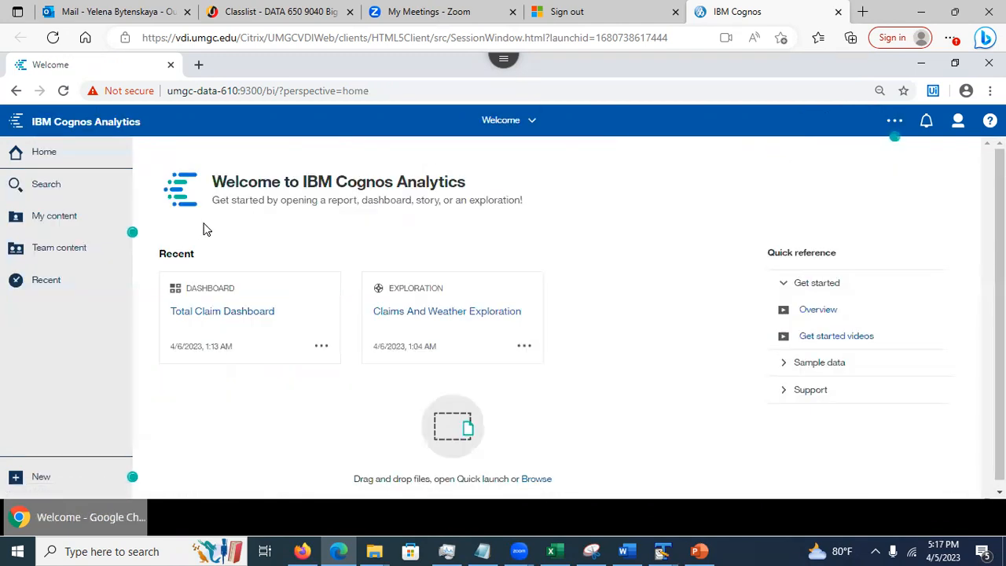
left_click(429, 316)
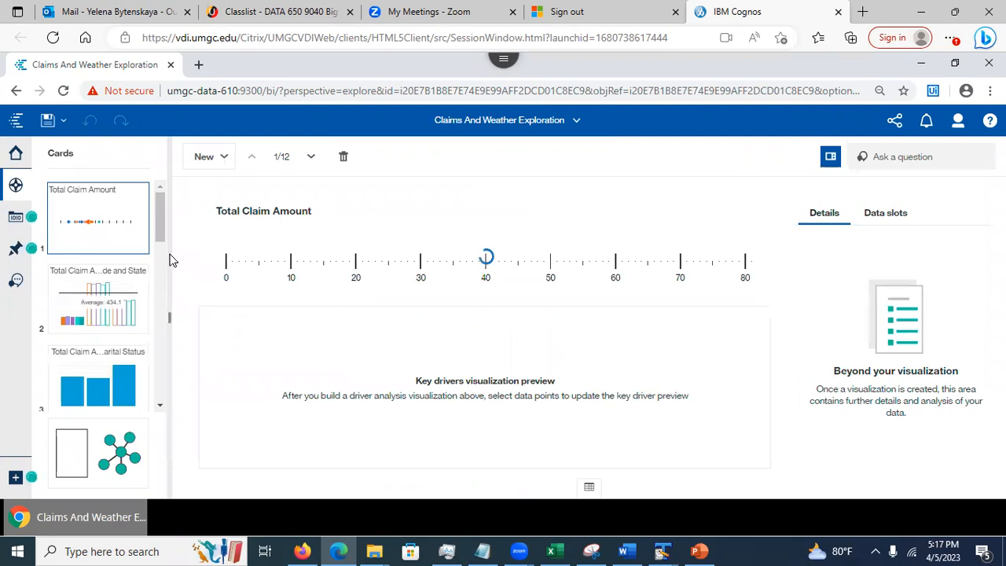
left_click_drag(164, 222, 181, 346)
mouse_move(118, 339)
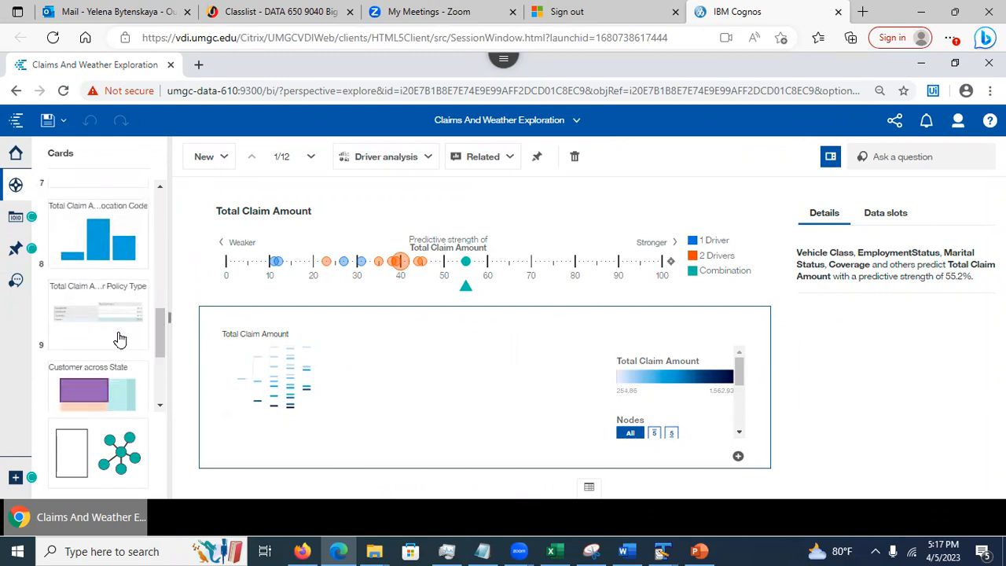
left_click(77, 320)
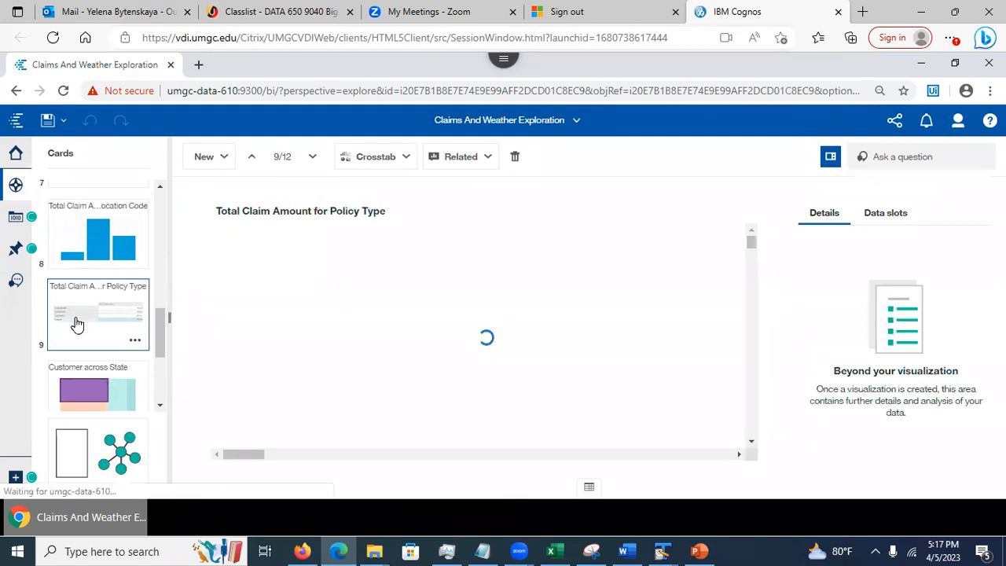
left_click_drag(164, 335, 161, 356)
left_click(71, 297)
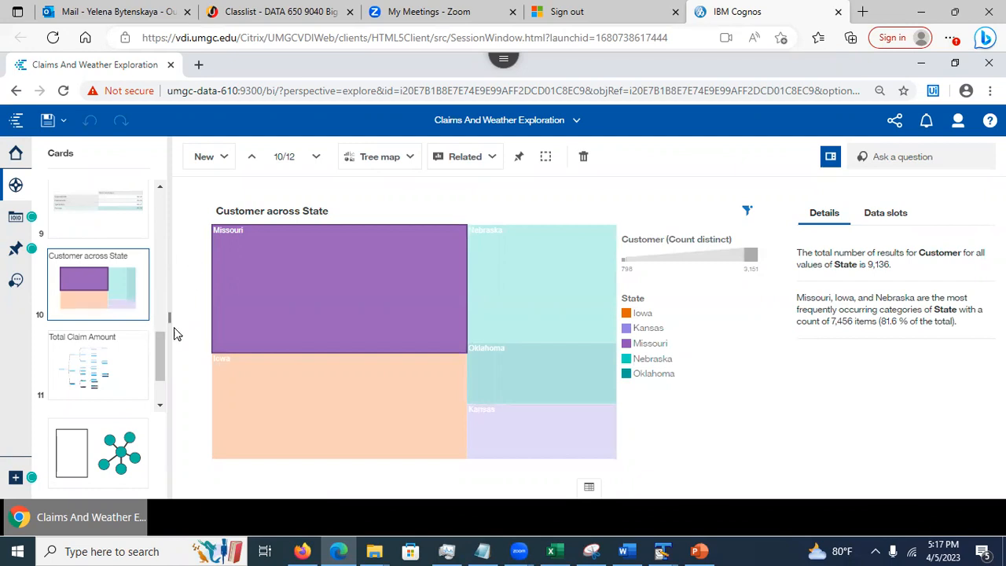
Pin the Customer across State tree map, confirm My pins holds four items, then list open views
left_click(518, 161)
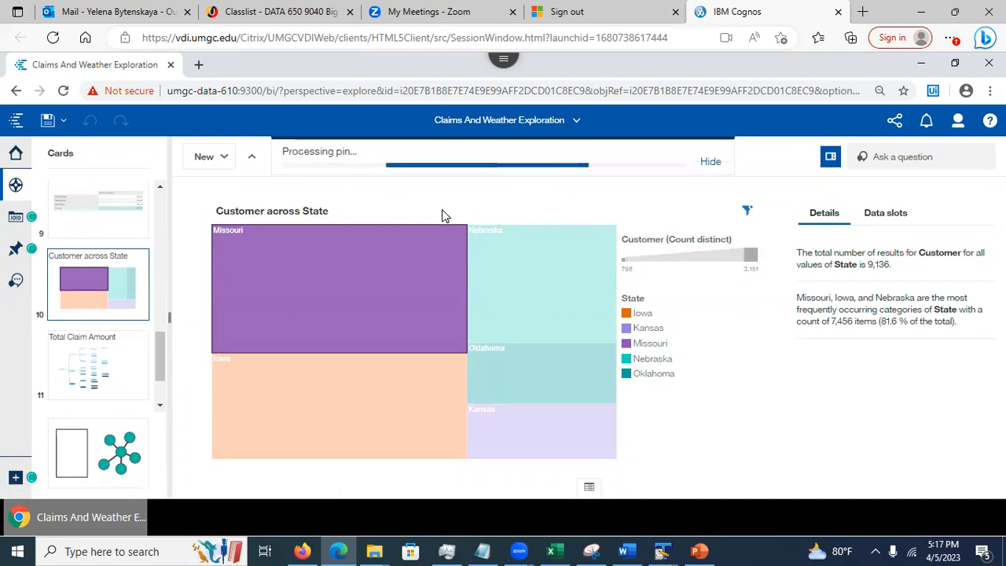
left_click(15, 251)
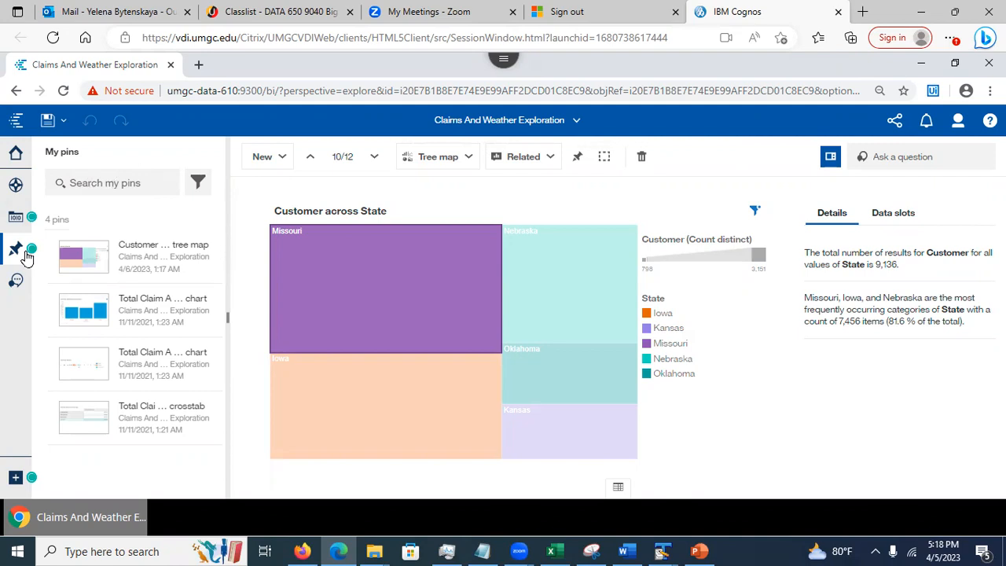
left_click(577, 122)
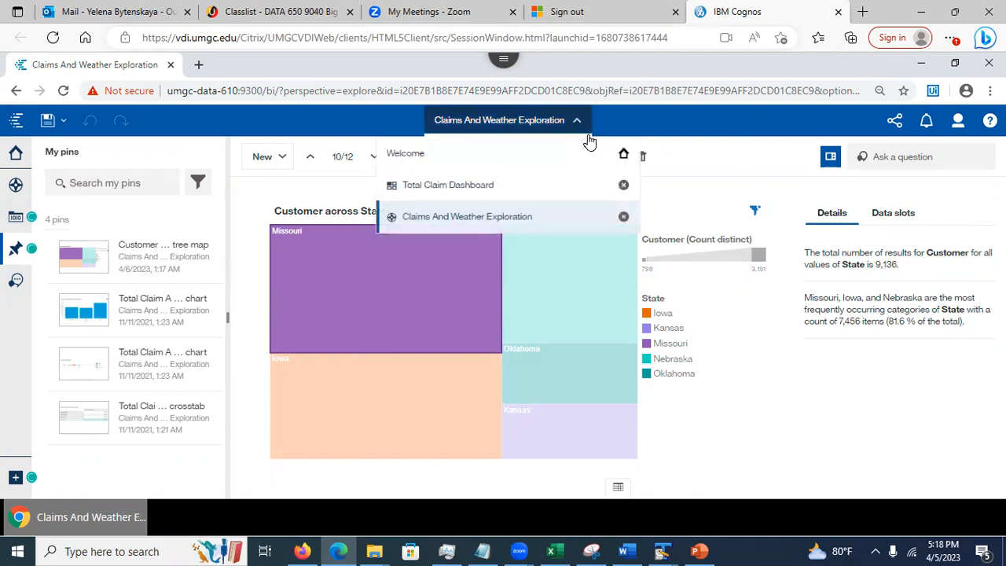
Close Claims And Weather Exploration and drag the Customer across State treemap pin beside the donut chart
left_click(623, 218)
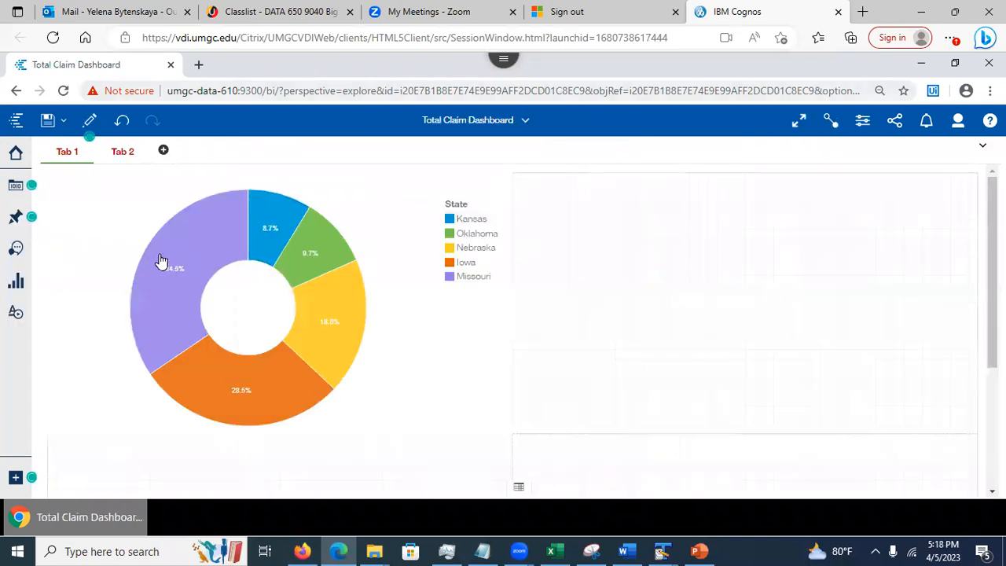
left_click(17, 222)
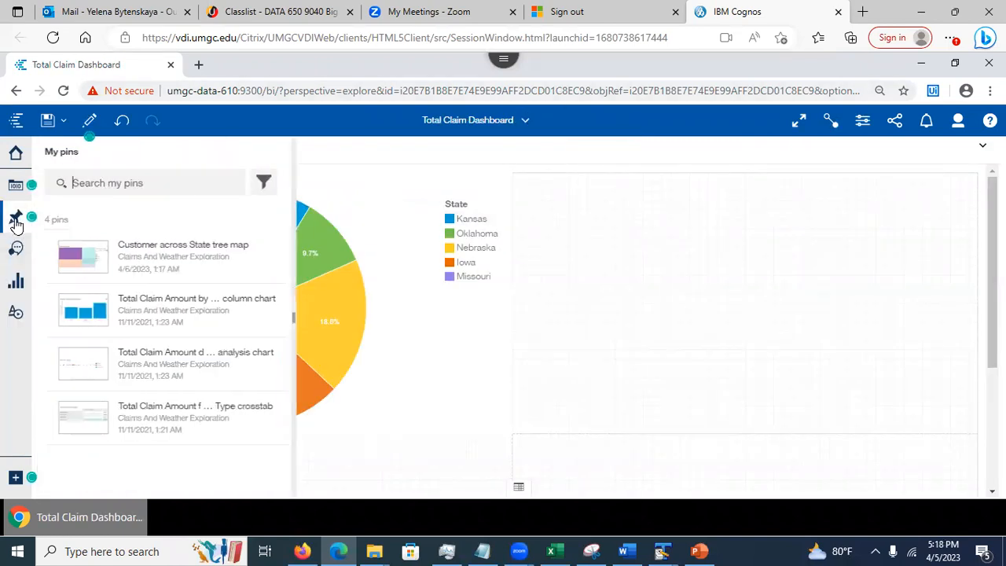
left_click_drag(115, 254, 686, 260)
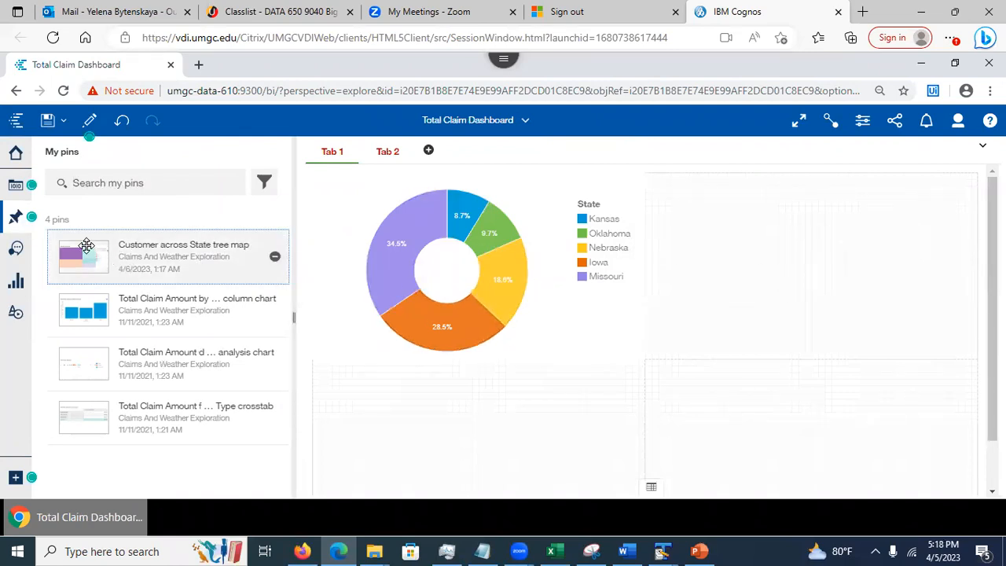
left_click_drag(92, 252, 796, 260)
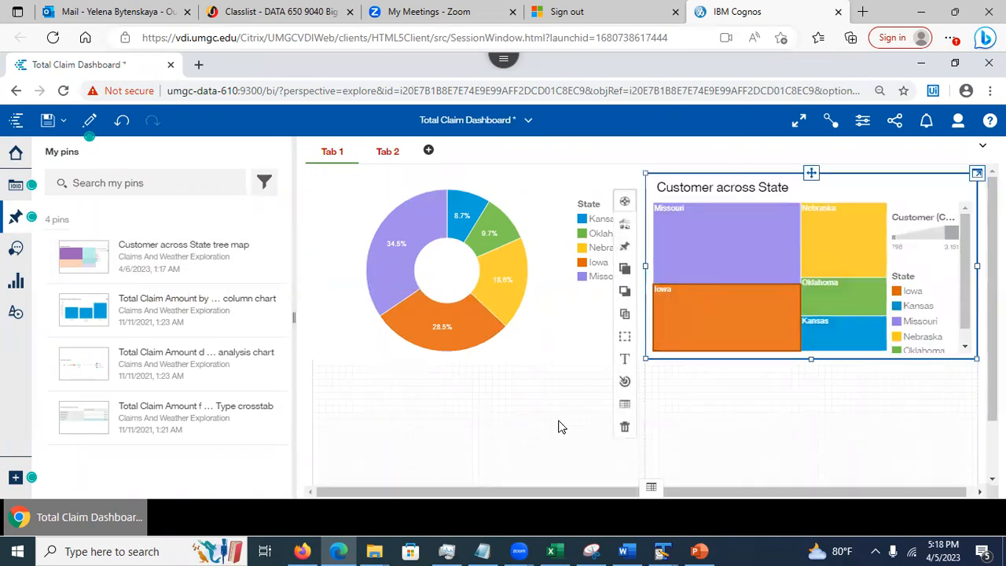
left_click(716, 425)
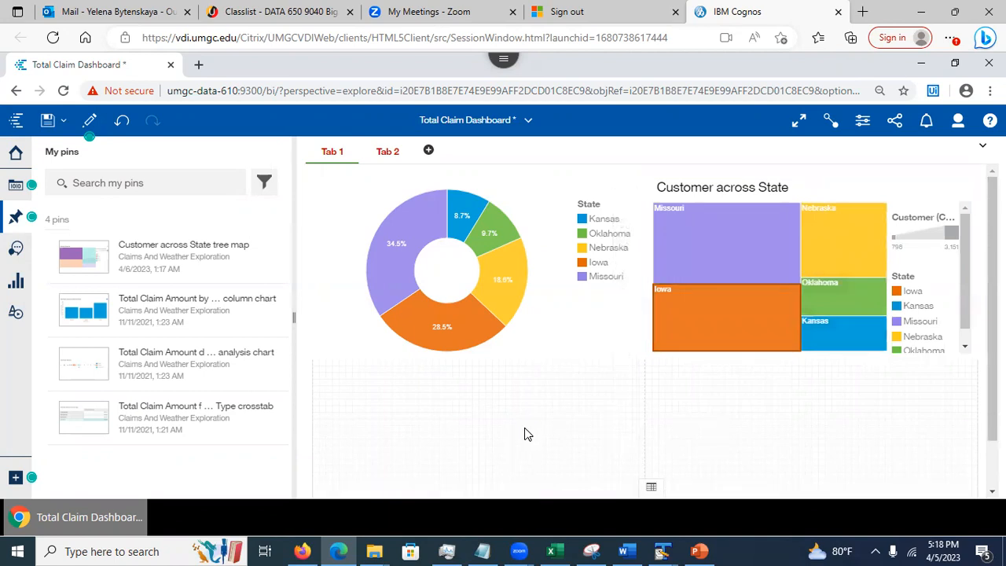
scroll(503, 351, "down", 1)
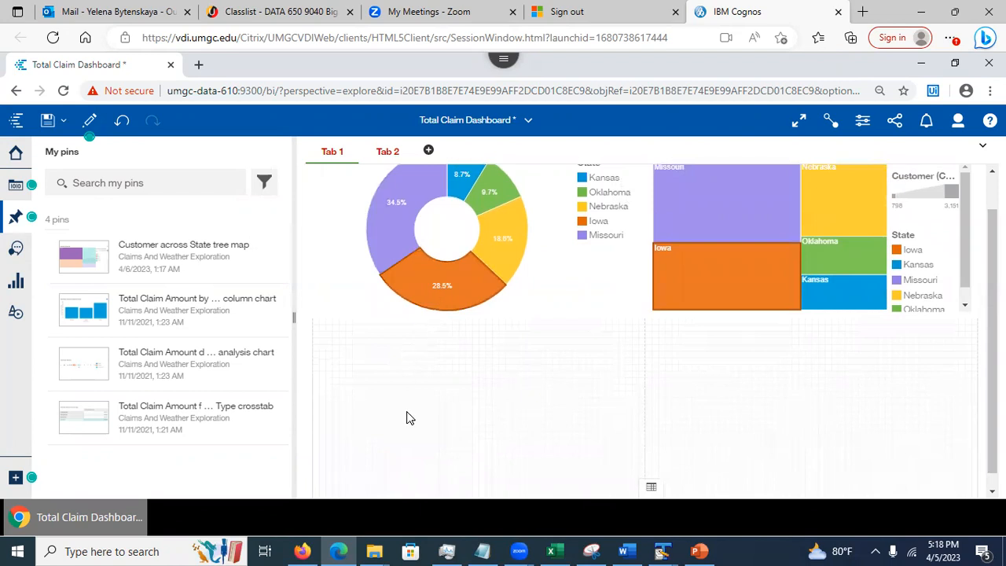
scroll(469, 415, "up", 1)
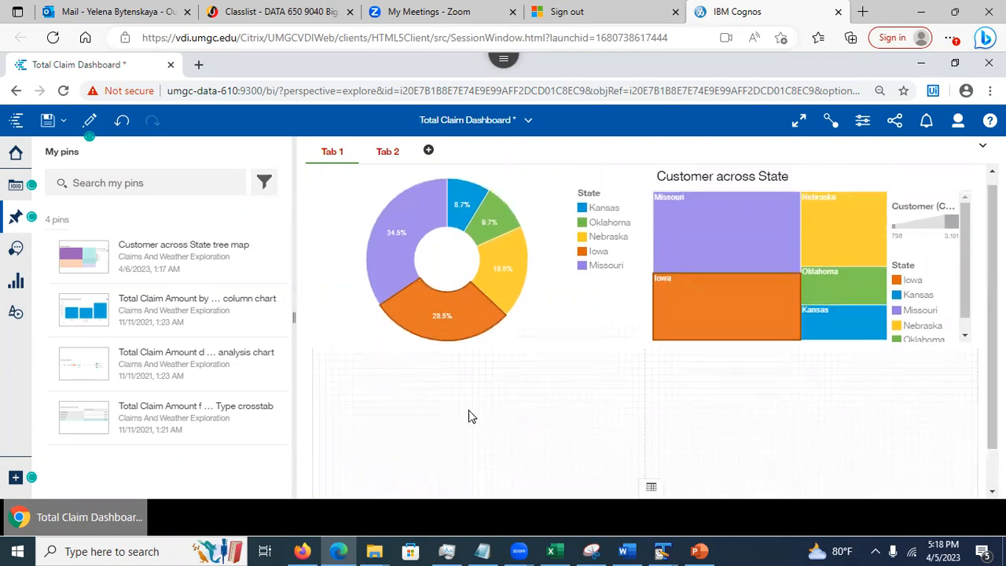
left_click(15, 217)
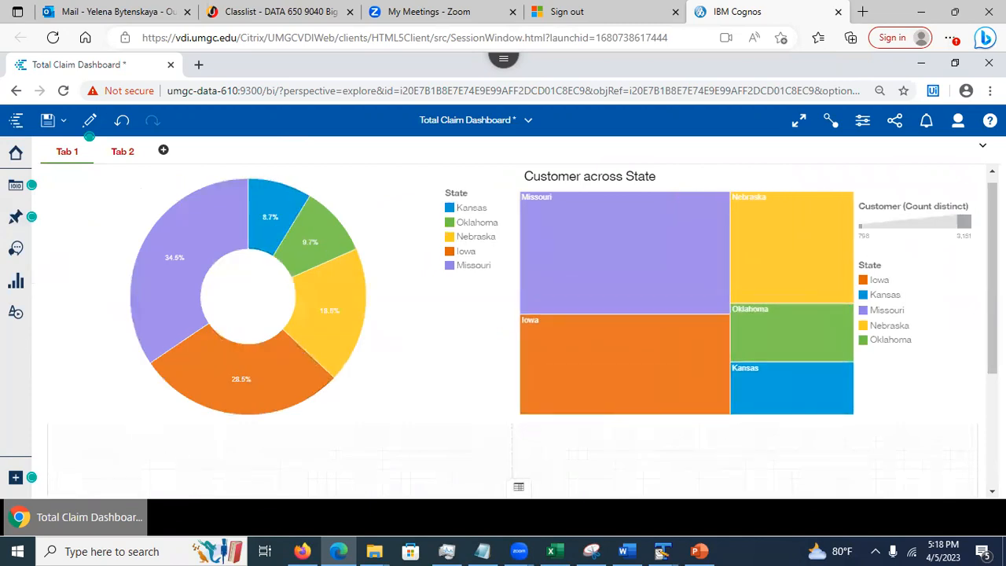
scroll(495, 390, "down", 5)
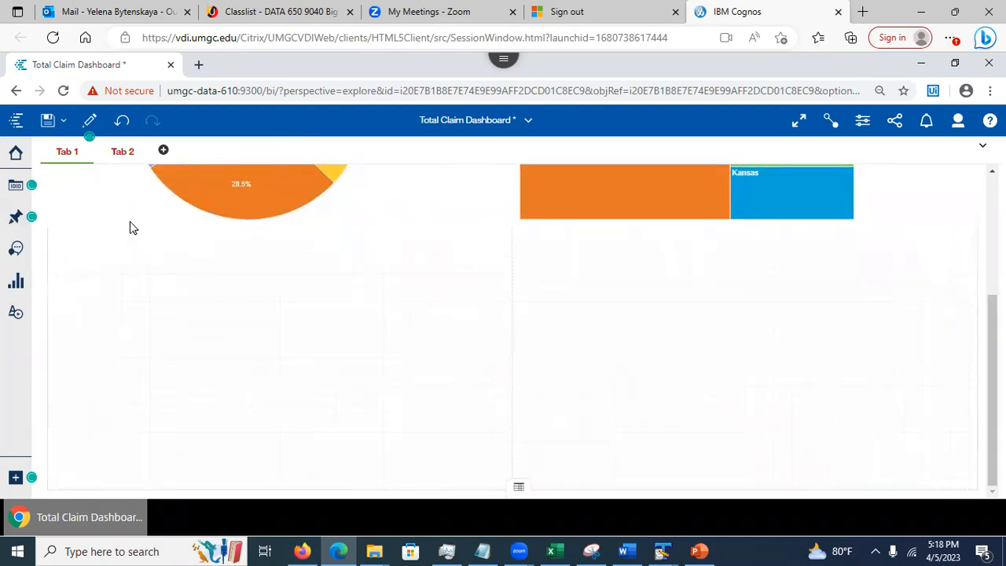
Ask the assistant what influences Total Claim Amount in the Claims and Weather data module
left_click(16, 249)
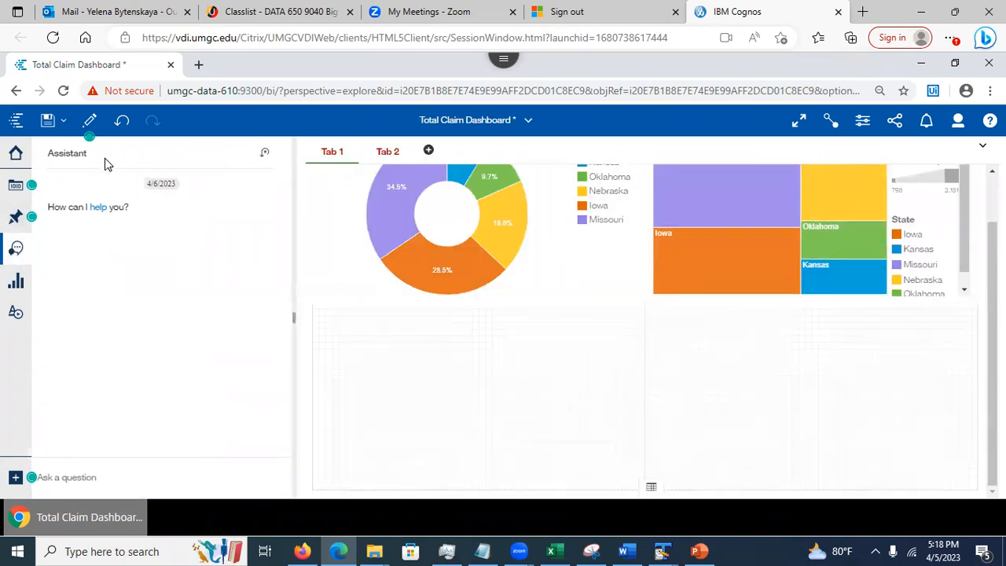
left_click(88, 477)
type("da")
key("Return")
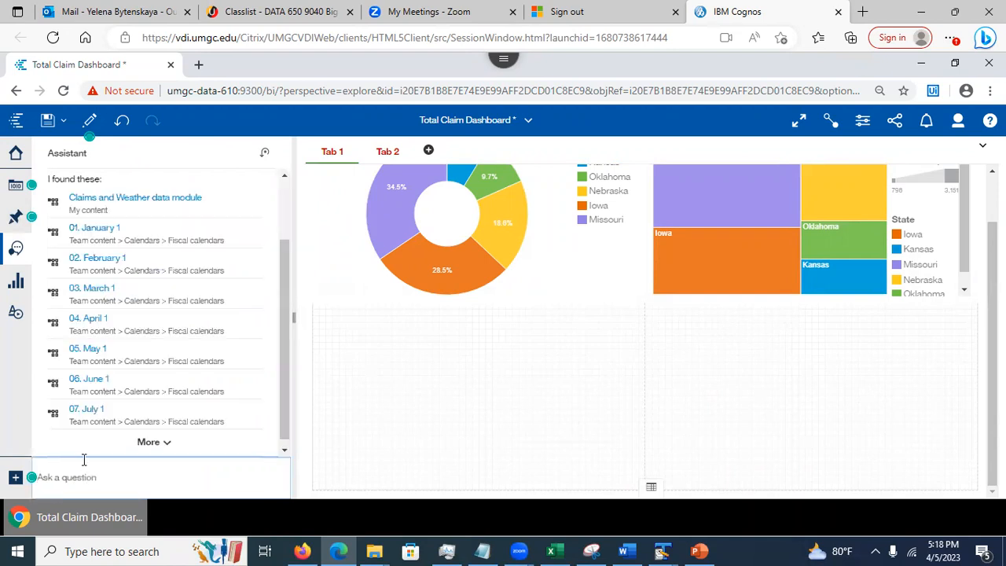
left_click(110, 198)
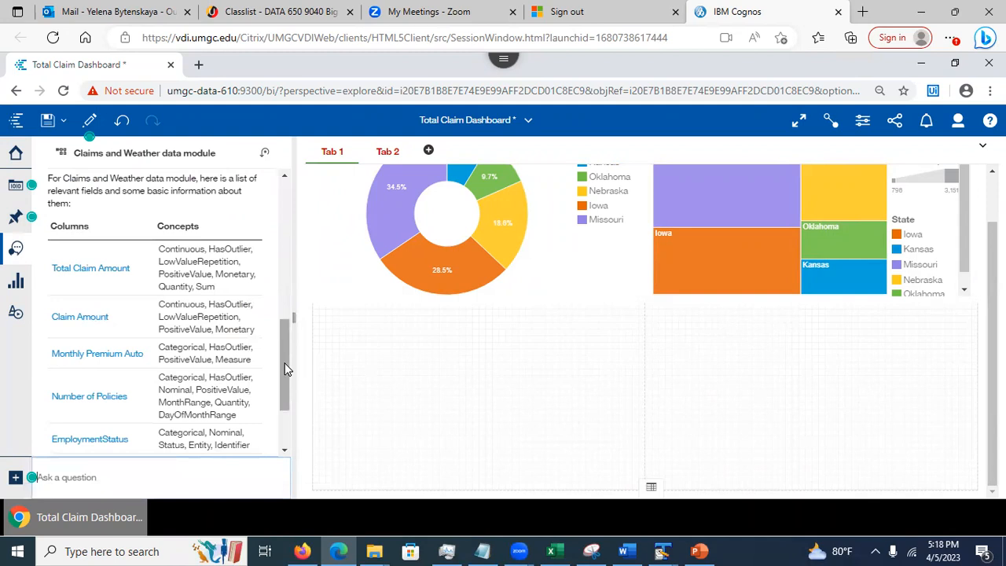
left_click_drag(287, 369, 292, 432)
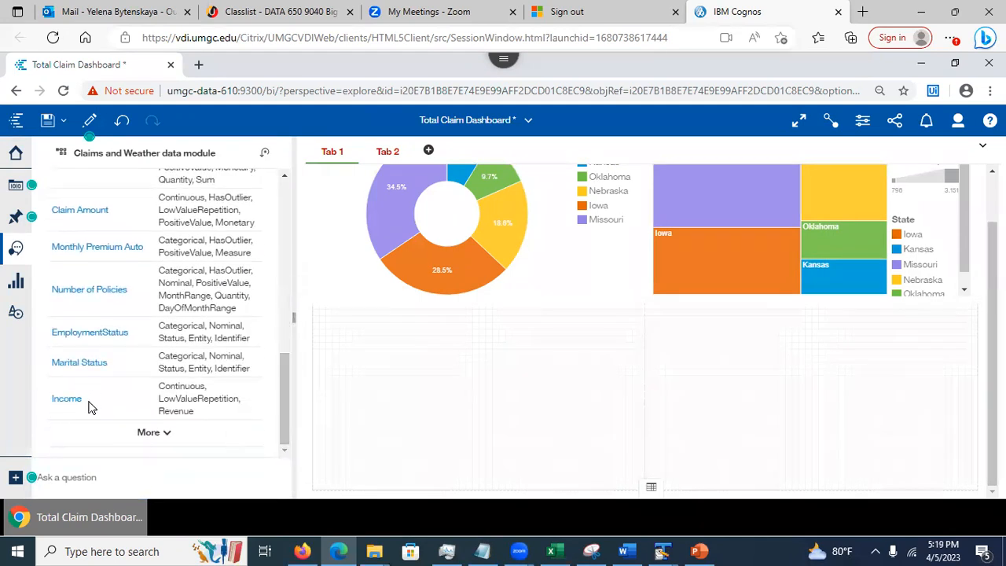
left_click_drag(286, 392, 283, 334)
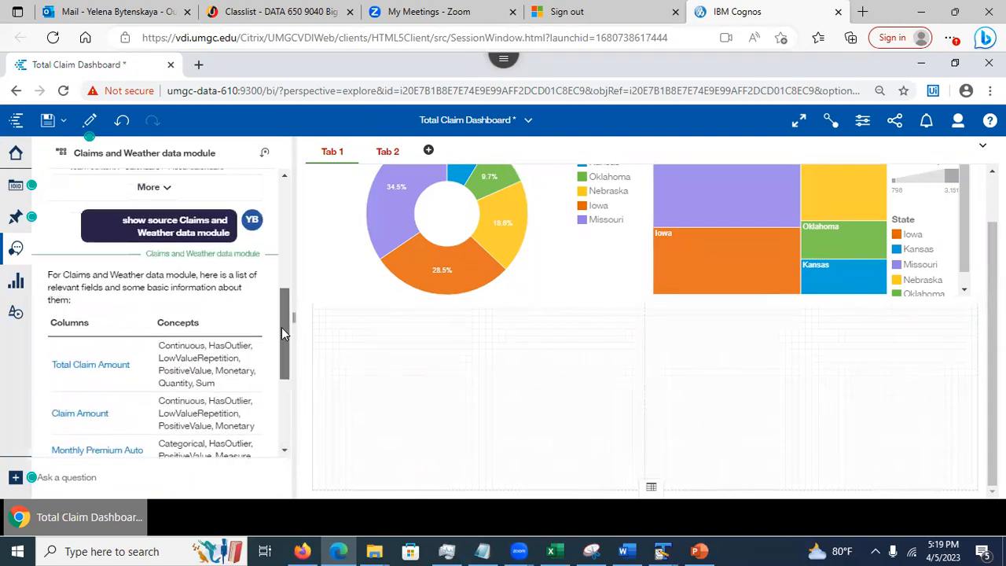
left_click(74, 359)
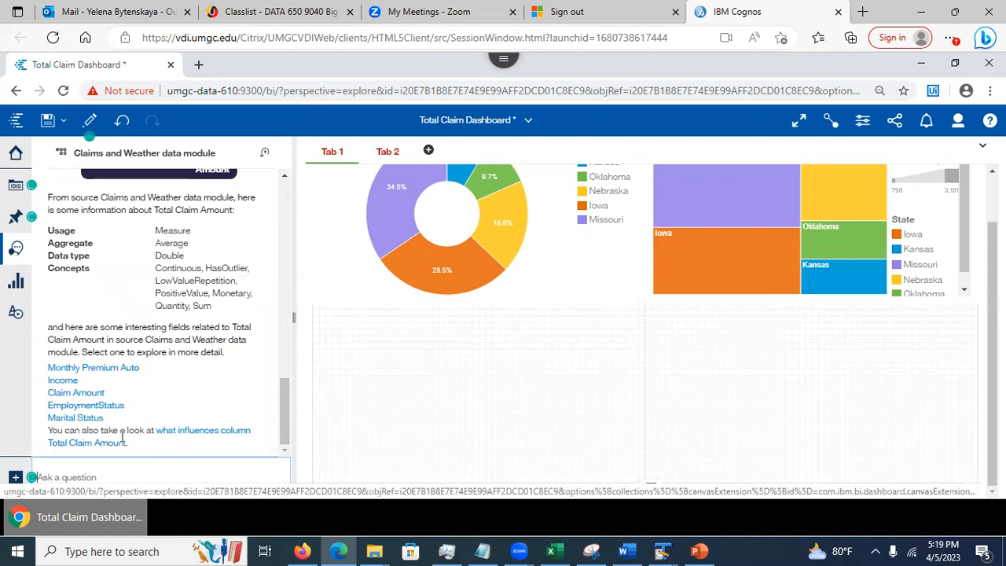
left_click(220, 437)
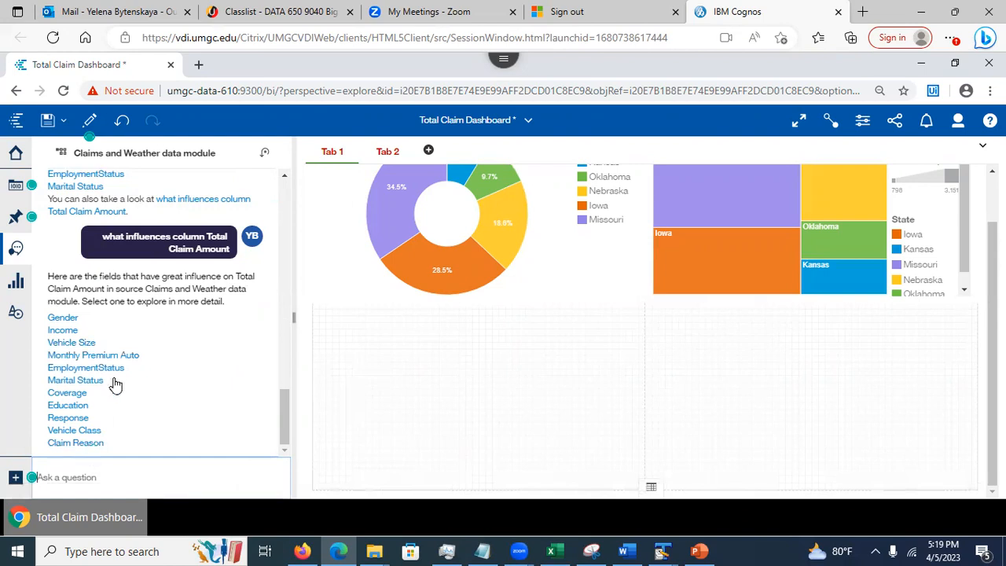
Chart Total Claim Amount by Vehicle Size, try bar, scatter and table views, then settle on vertical bars
left_click(78, 343)
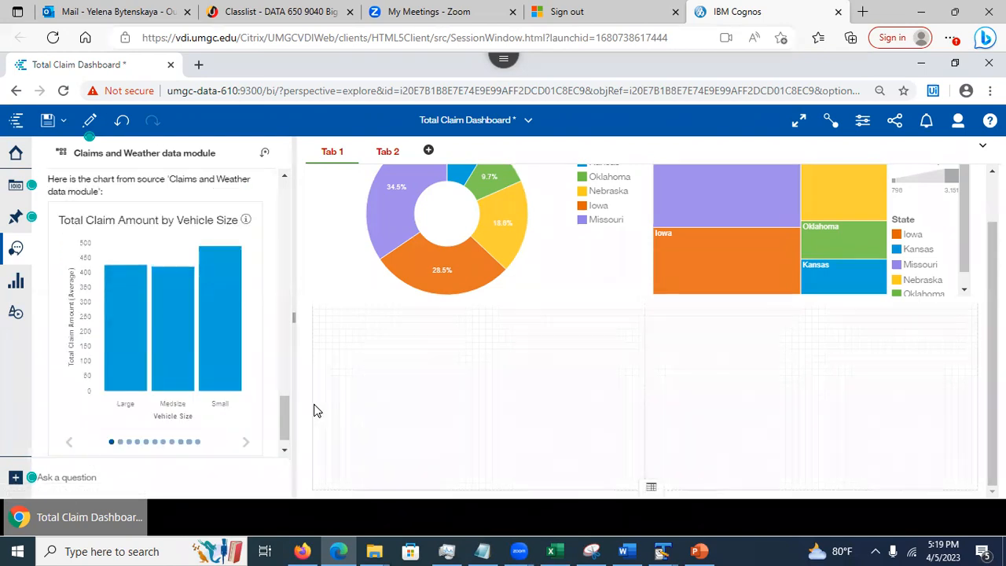
left_click(121, 443)
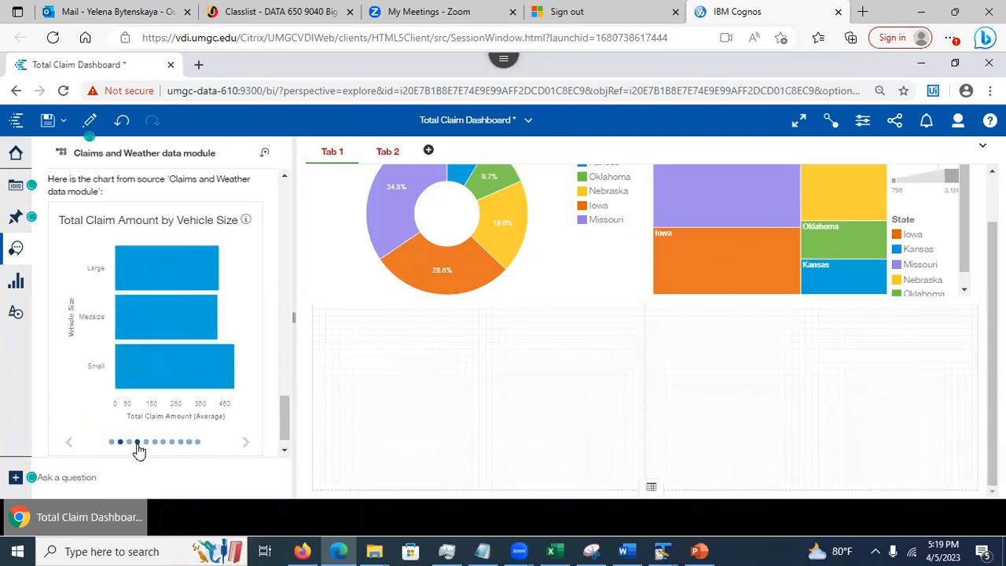
left_click(137, 444)
left_click(154, 444)
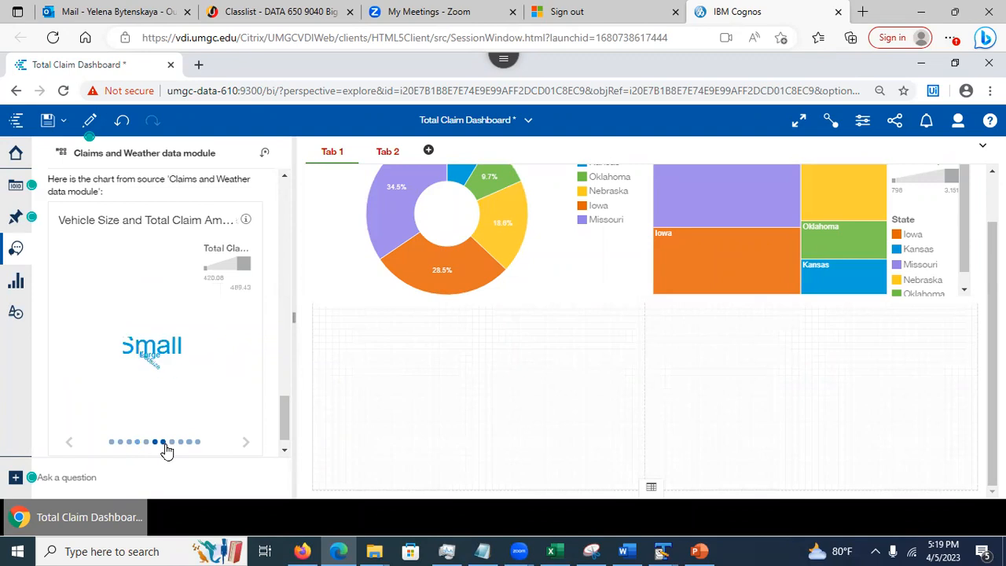
left_click(162, 444)
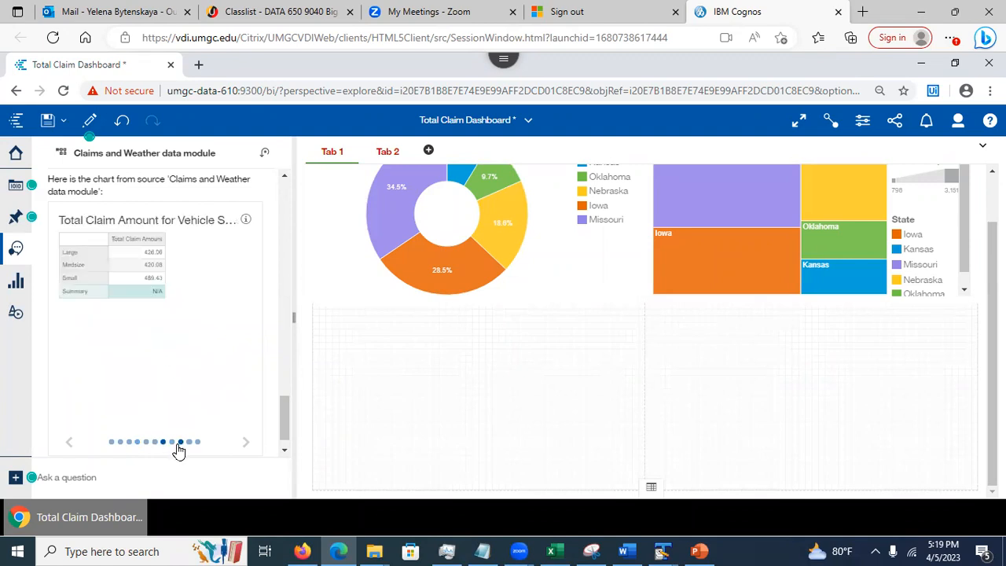
left_click(112, 444)
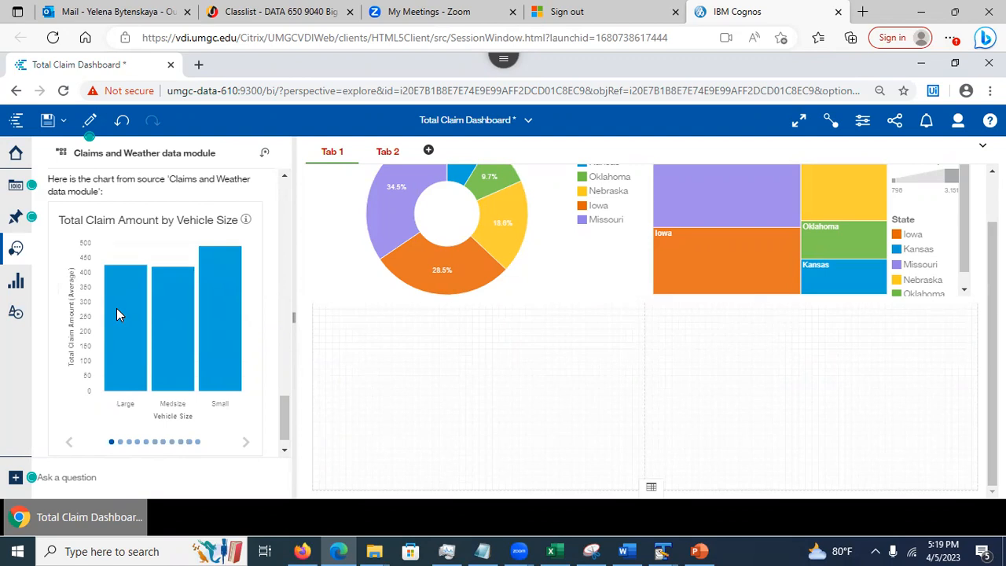
left_click_drag(116, 311, 481, 388)
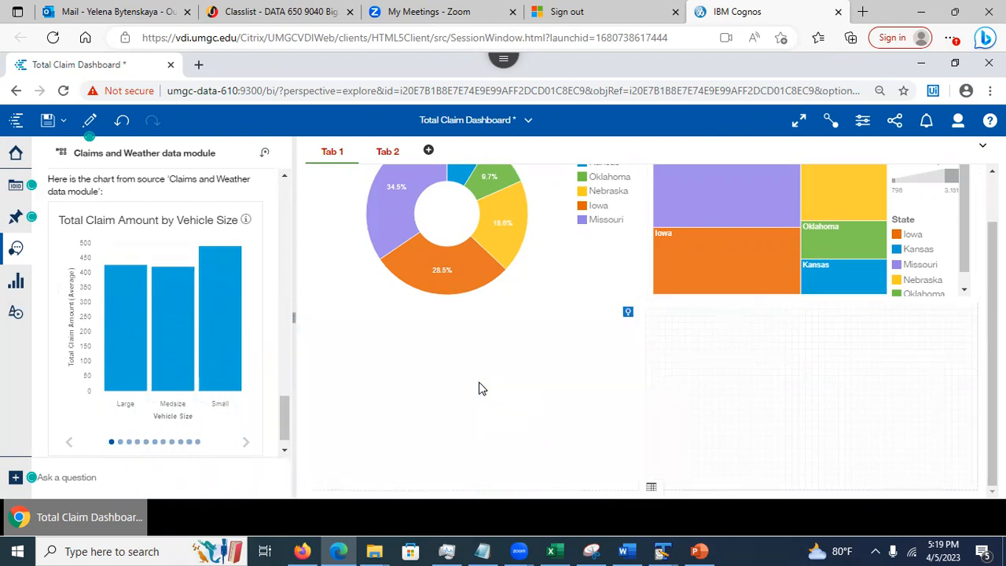
Drop the Vehicle Size bar chart into the empty area below the donut chart
left_click(702, 366)
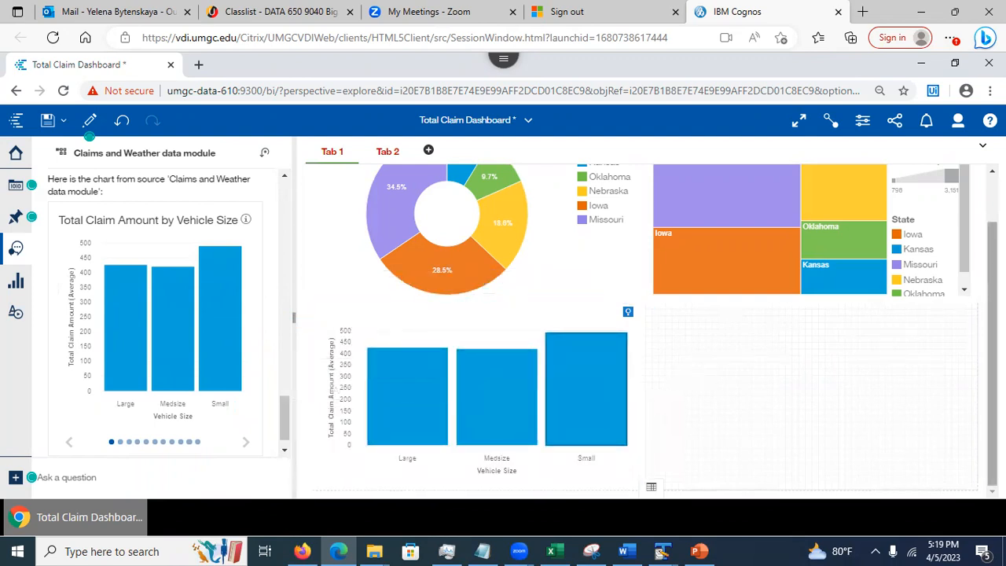
scroll(981, 259, "up", 2)
scroll(733, 385, "down", 2)
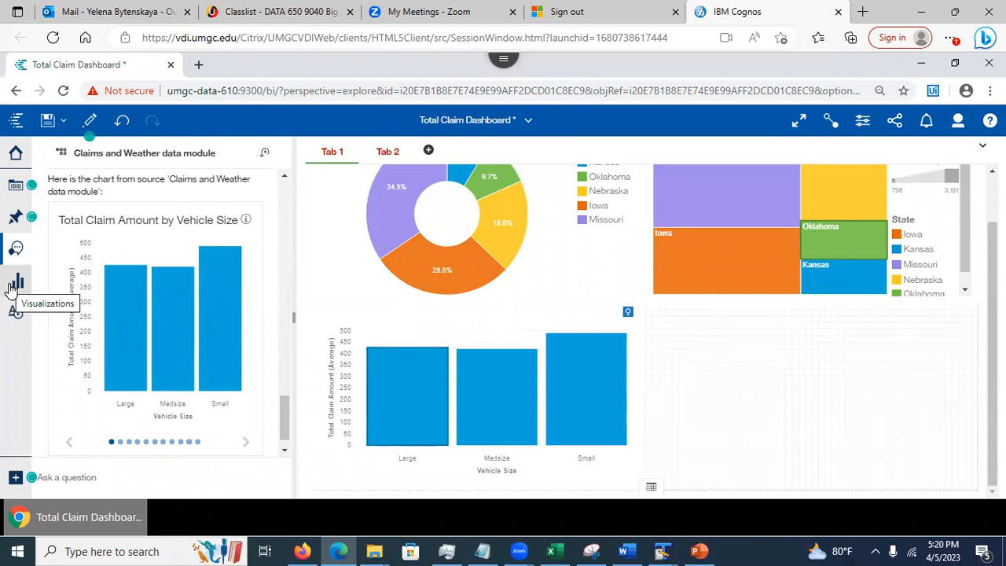
Add a text box beside the bar chart reading 'I love DATA 610'
left_click(16, 311)
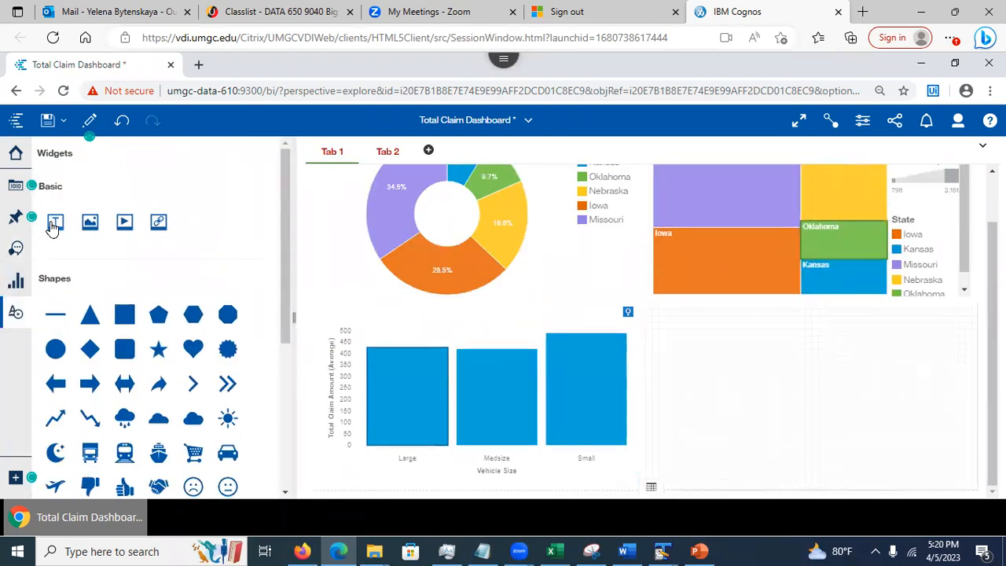
left_click_drag(55, 223, 763, 371)
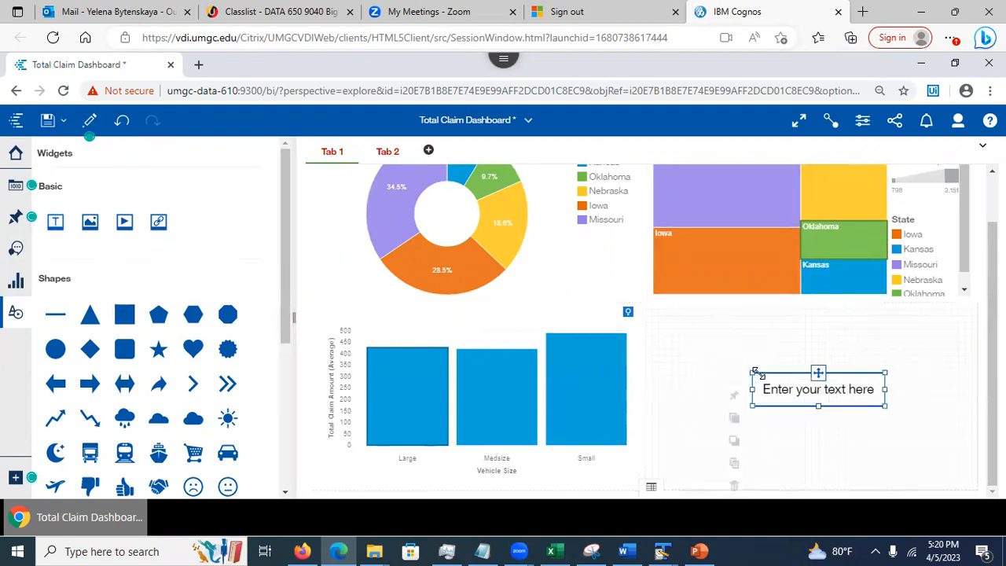
double_click(825, 388)
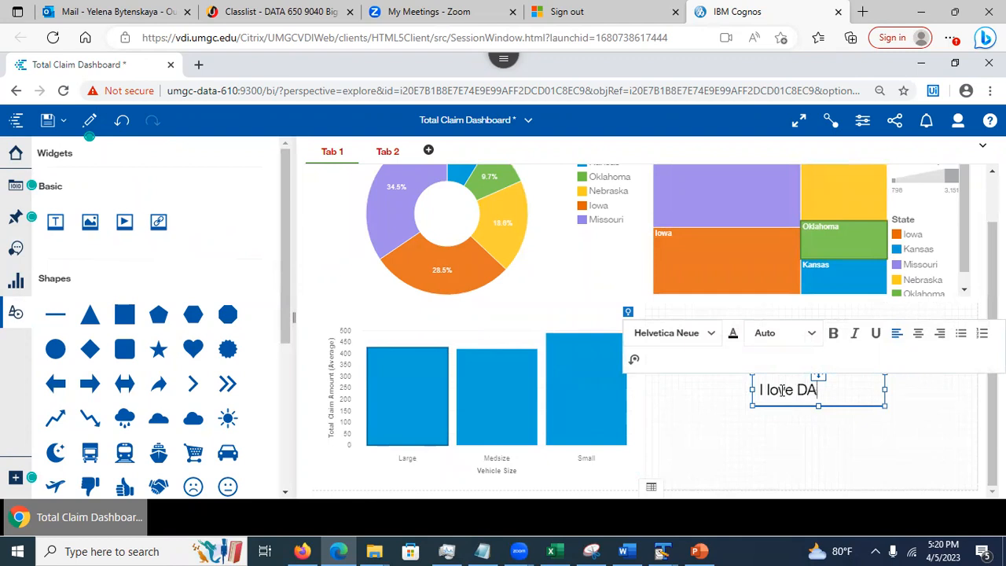
type("610")
left_click(817, 430)
left_click(805, 388)
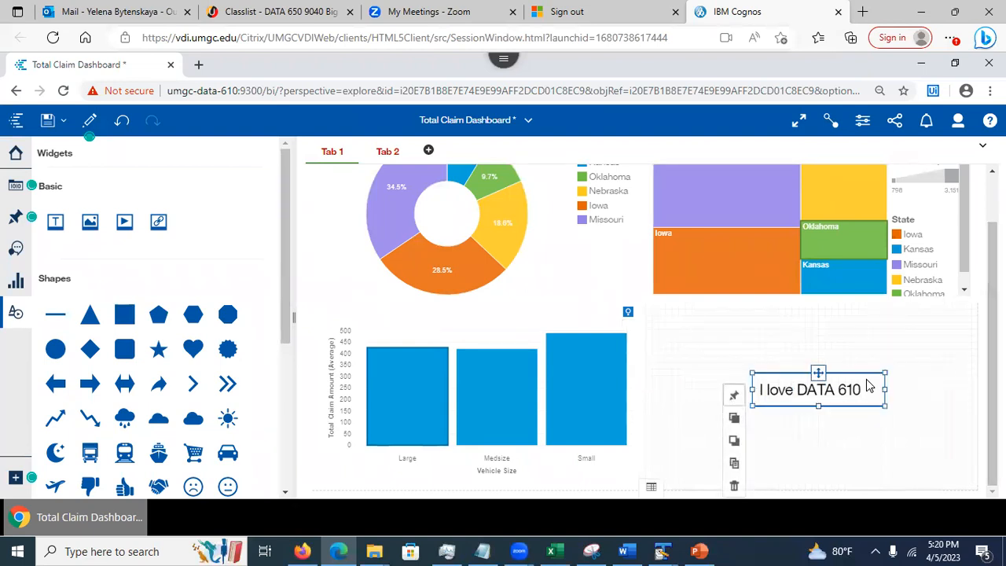
left_click(813, 382)
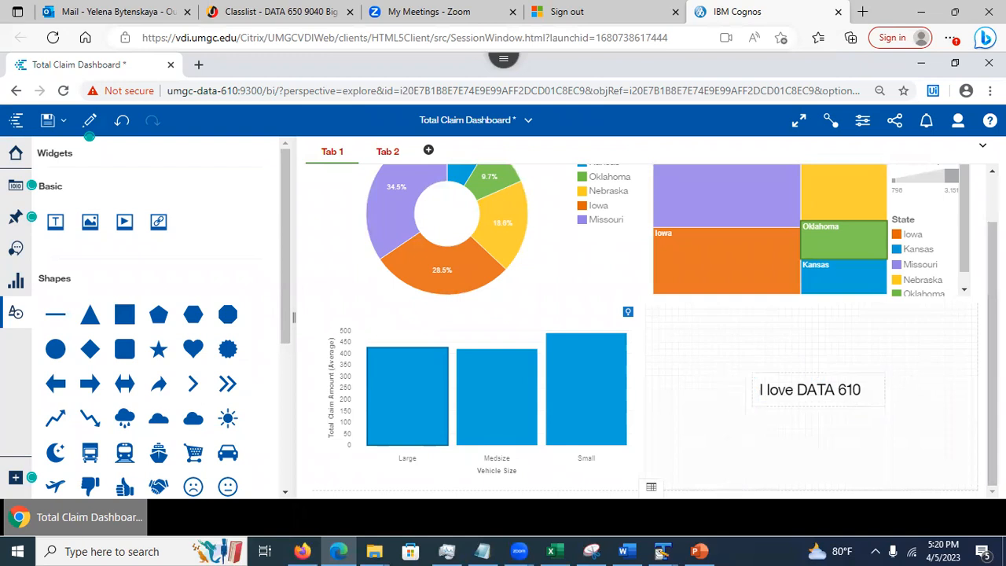
Make the highlighted 'I love D' text bold, left-aligned and red
double_click(805, 385)
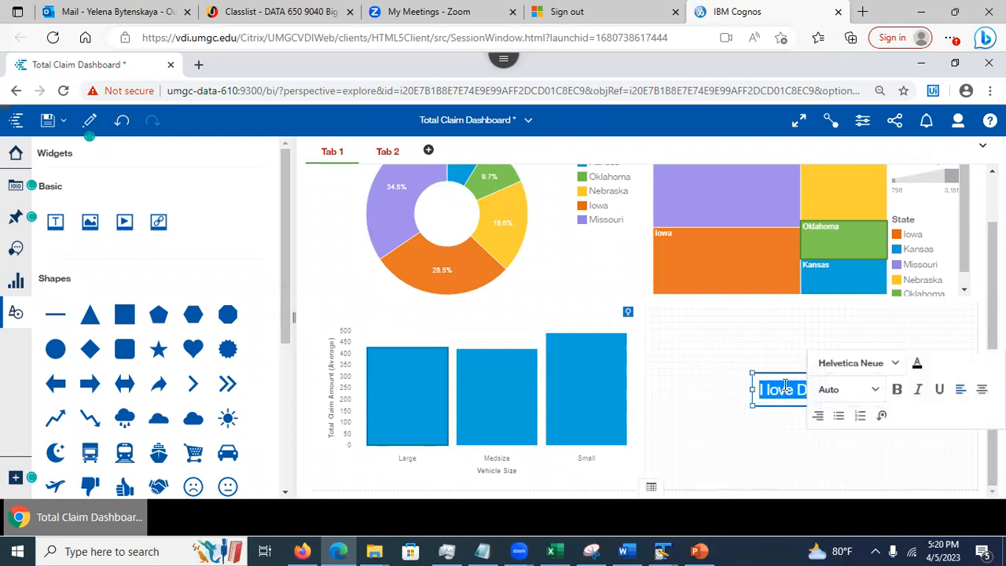
left_click(896, 390)
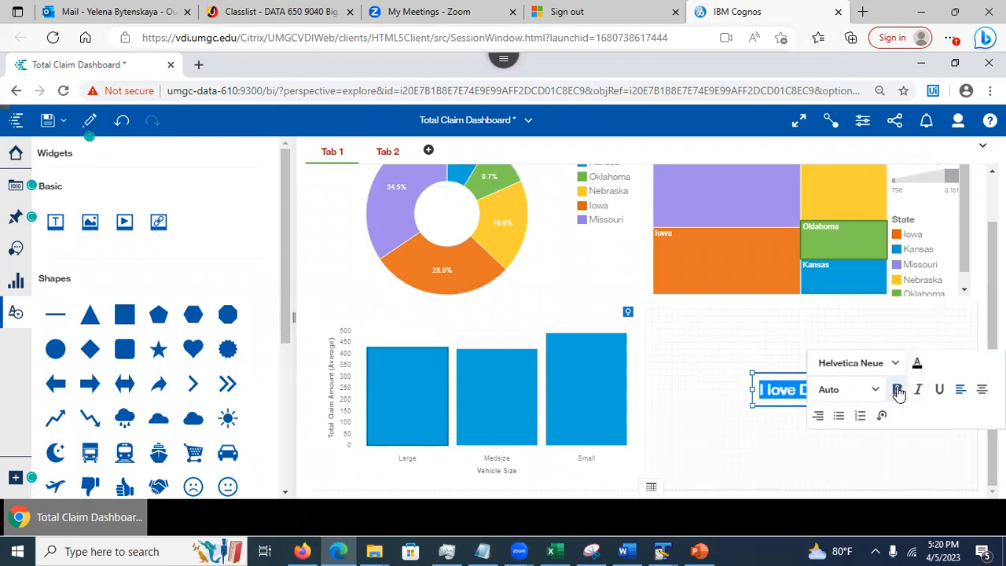
left_click(960, 393)
left_click(918, 366)
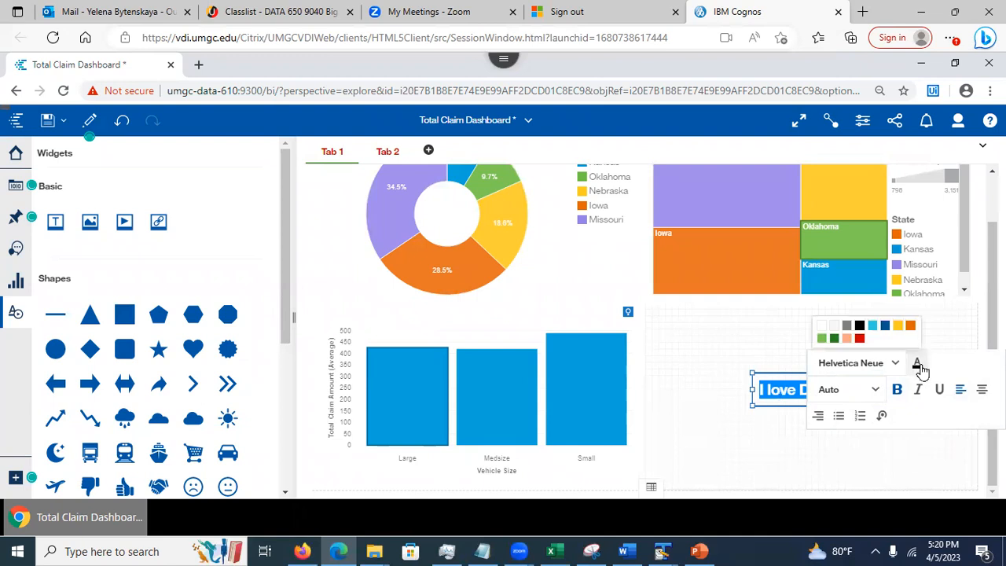
left_click(860, 339)
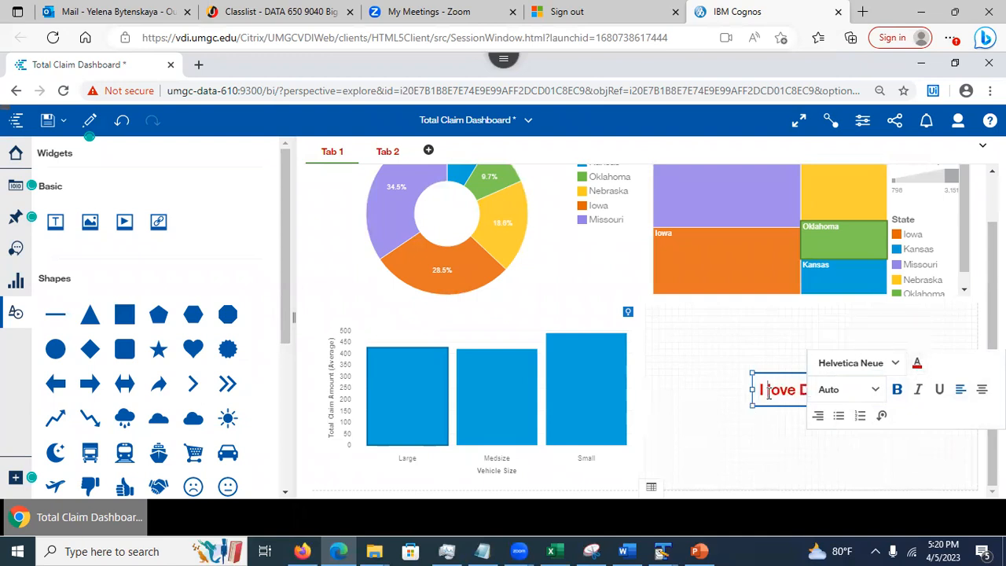
left_click(862, 122)
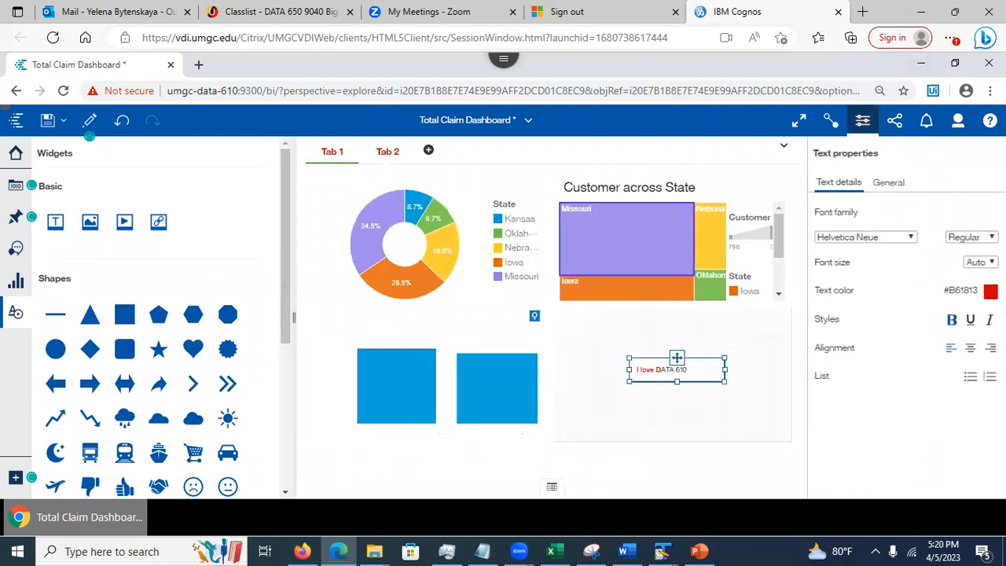
Stretch the I love DATA 610 text box across Tab 1's lower-right quadrant, then go to Tab 2
left_click(888, 182)
left_click(845, 186)
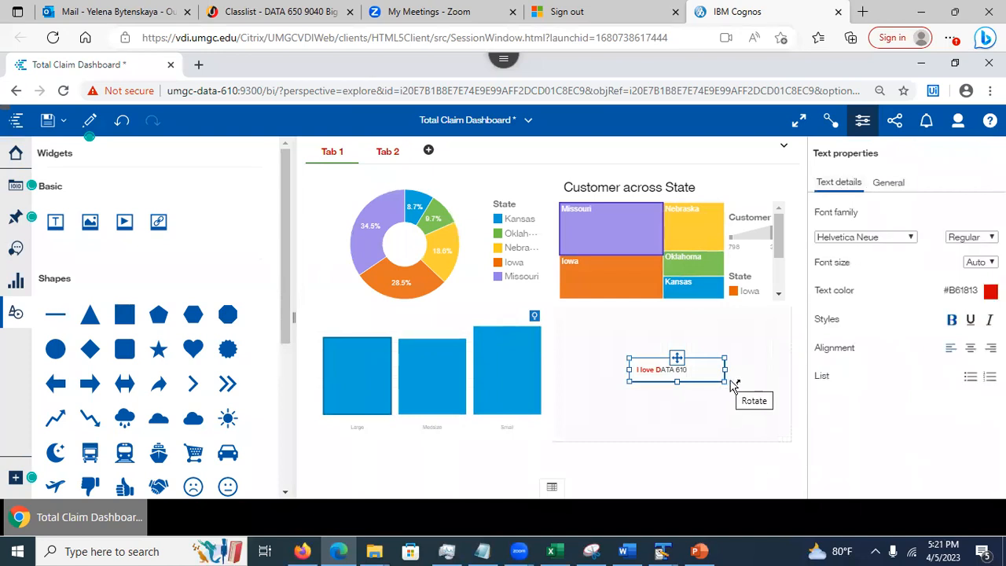
left_click(730, 412)
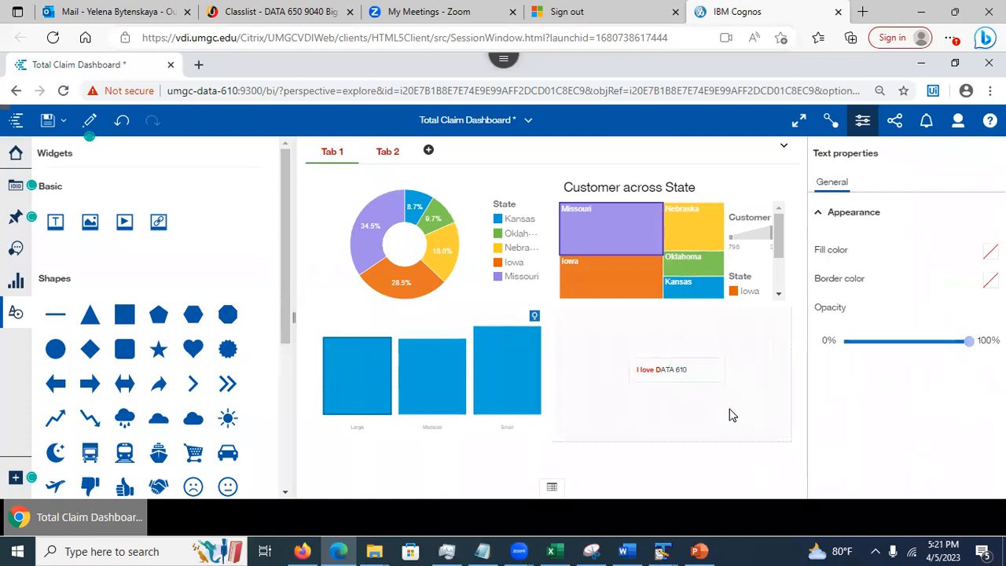
left_click(650, 376)
left_click_drag(724, 379, 766, 414)
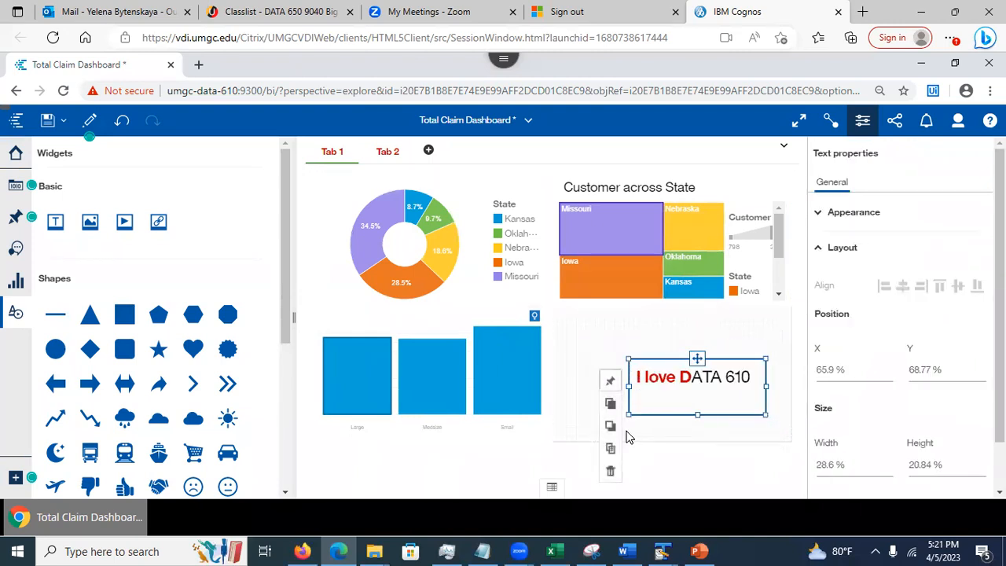
mouse_move(690, 378)
left_mouse_down()
mouse_move(709, 417)
mouse_move(714, 398)
mouse_move(689, 404)
mouse_move(678, 382)
left_mouse_up()
left_click(678, 464)
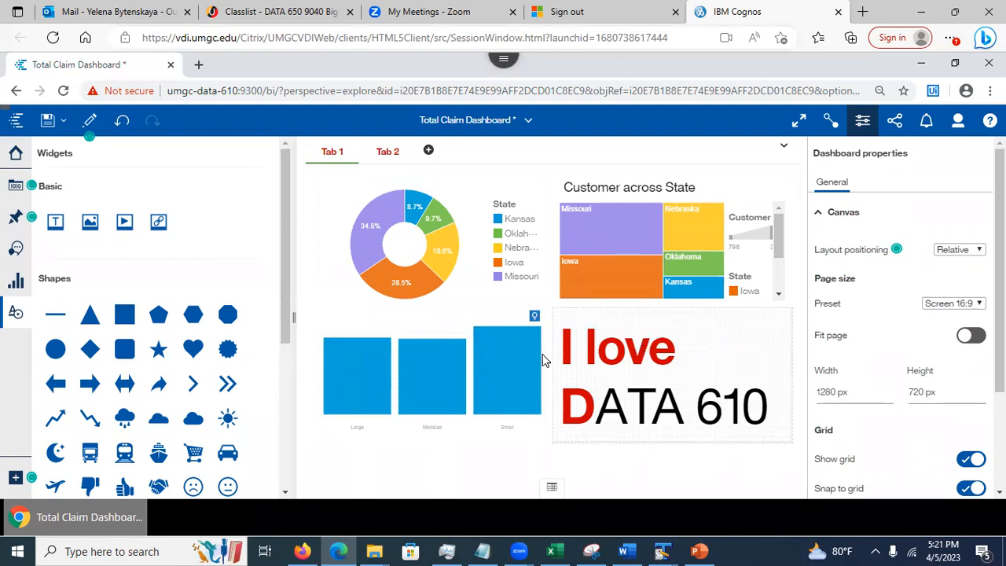
left_click(680, 401)
left_click(700, 472)
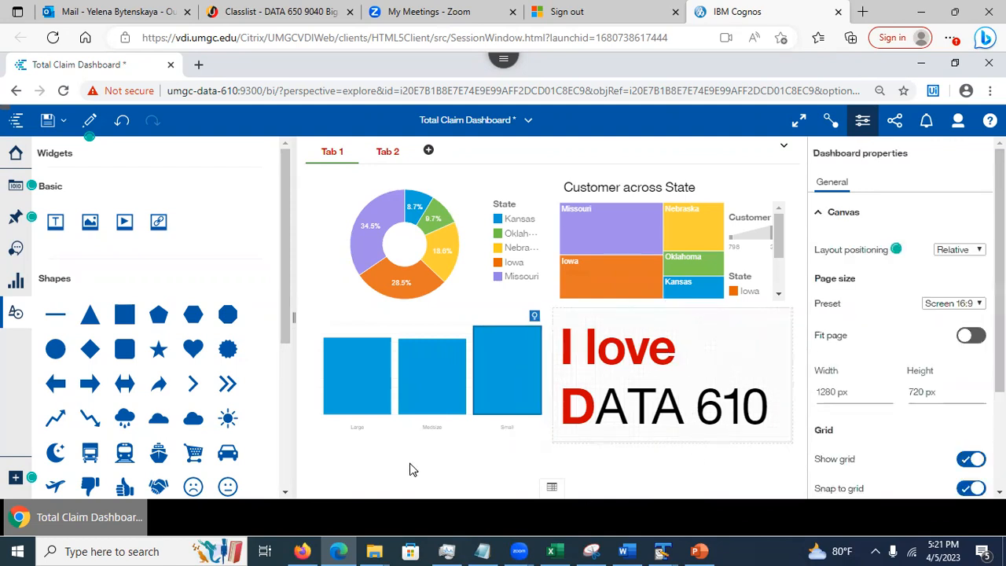
left_click(387, 151)
Place a green octagon in Tab 2's top-left, discard a trial image widget, and save
left_click_drag(226, 322, 428, 229)
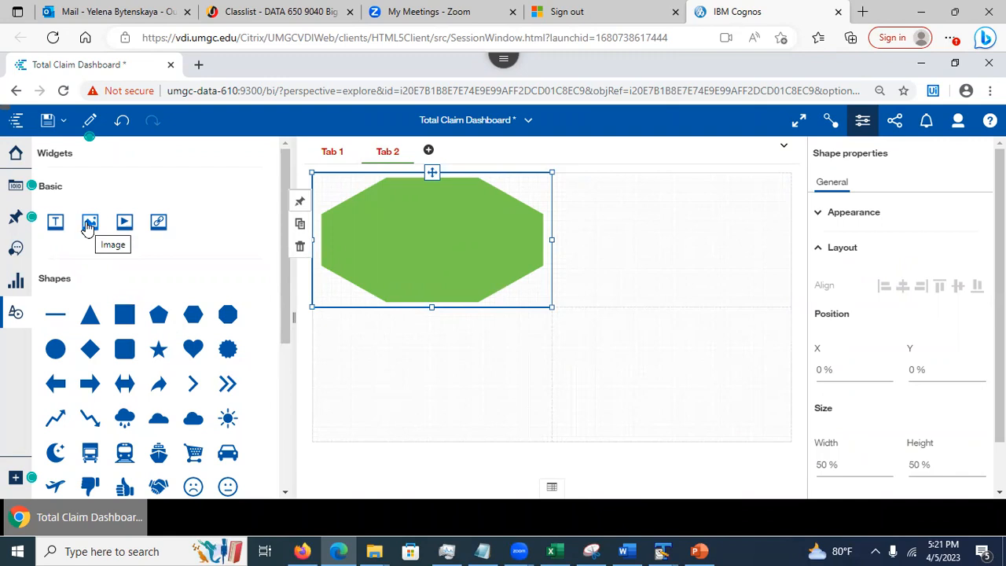
left_click_drag(89, 225, 662, 236)
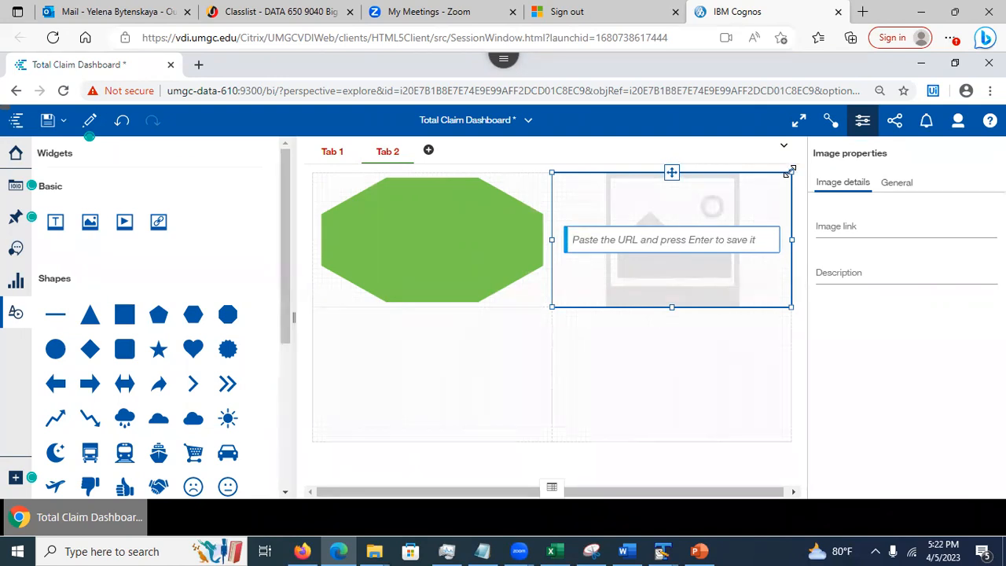
left_click(712, 180)
key("Delete")
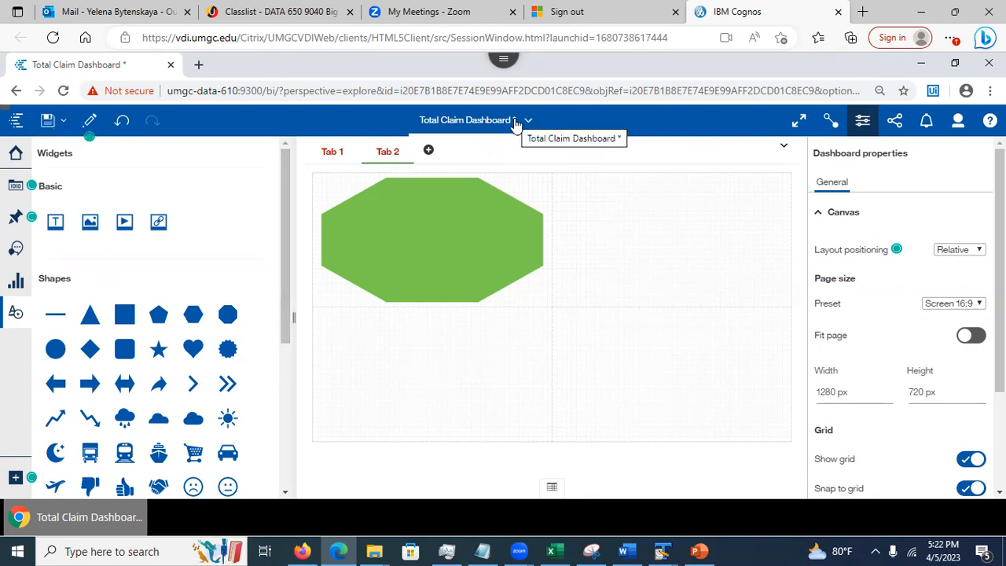
left_click(47, 119)
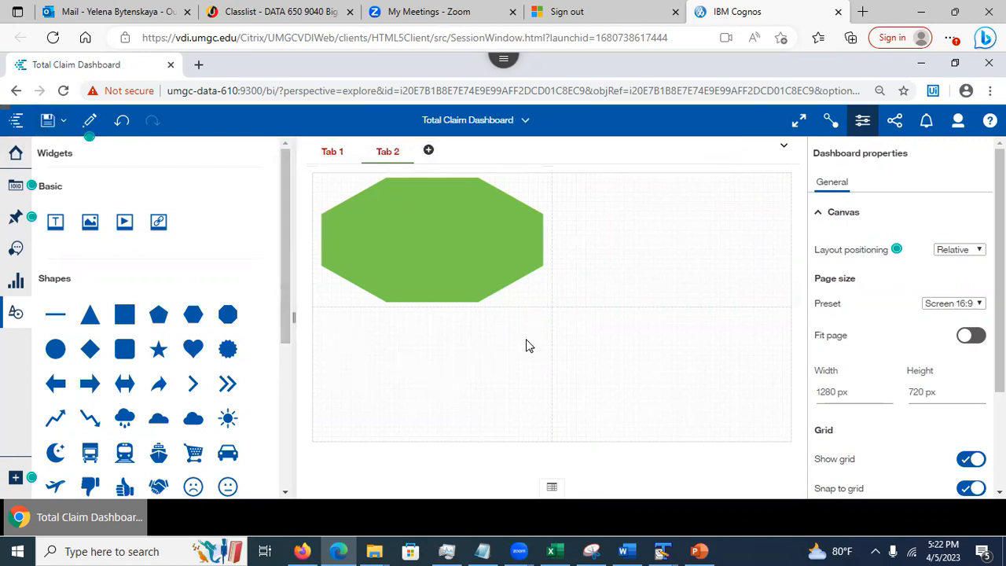
Drop the Customer across State treemap pin at Tab 2's top right and the Policy Type crosstab below the octagon
left_click(15, 217)
left_click_drag(145, 270, 670, 227)
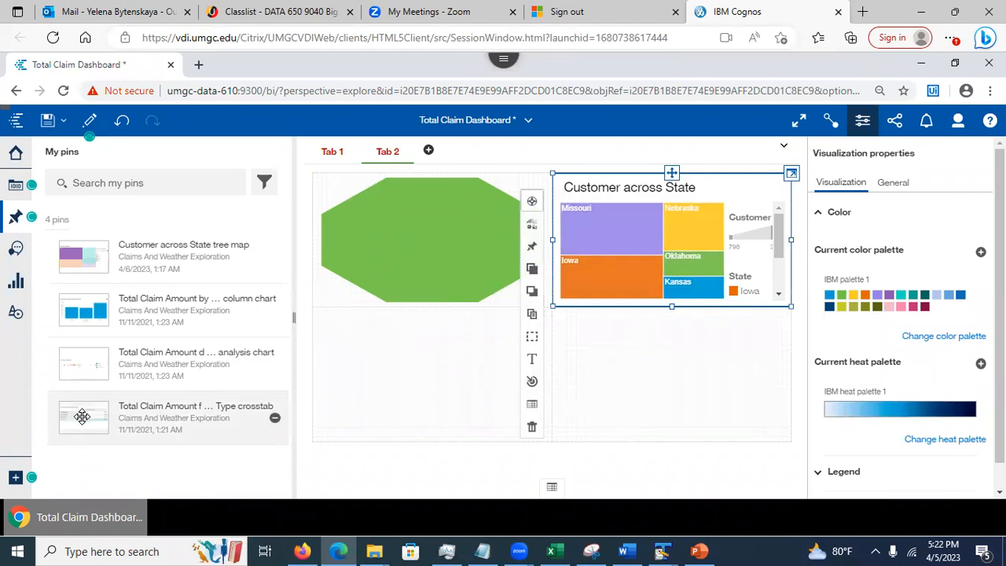
left_click_drag(77, 414, 436, 370)
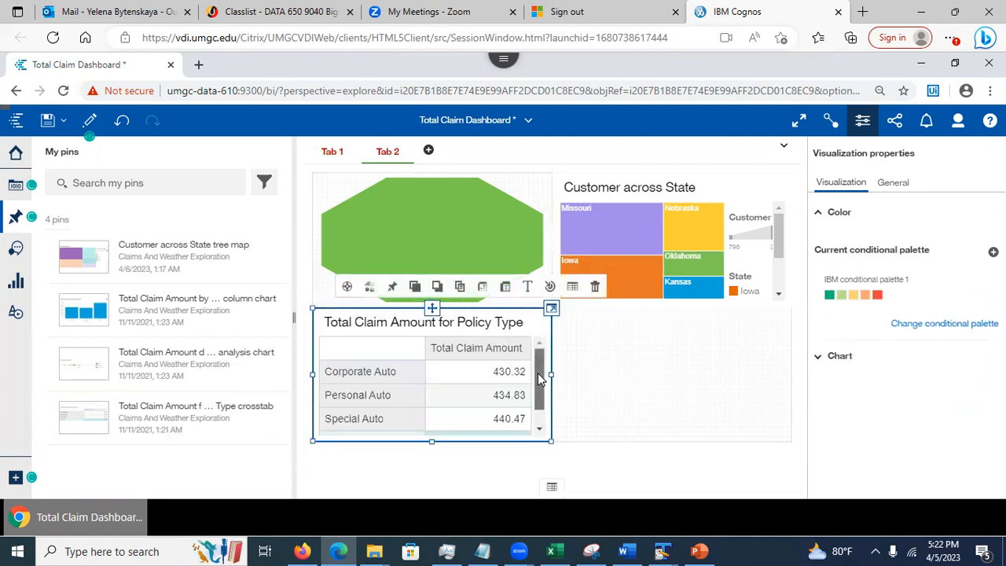
mouse_move(538, 374)
left_mouse_down()
mouse_move(539, 407)
mouse_move(535, 359)
left_mouse_up()
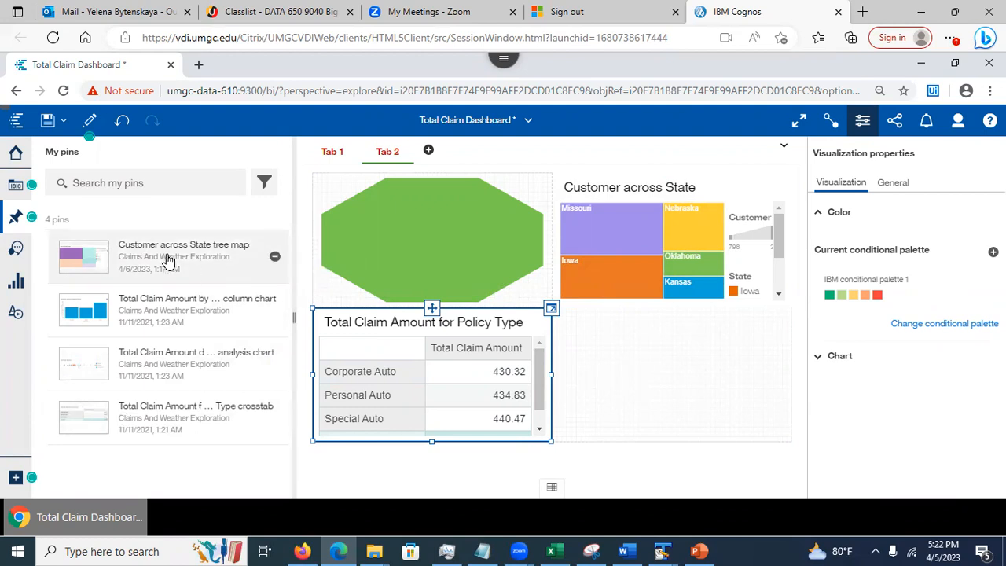
left_click(17, 250)
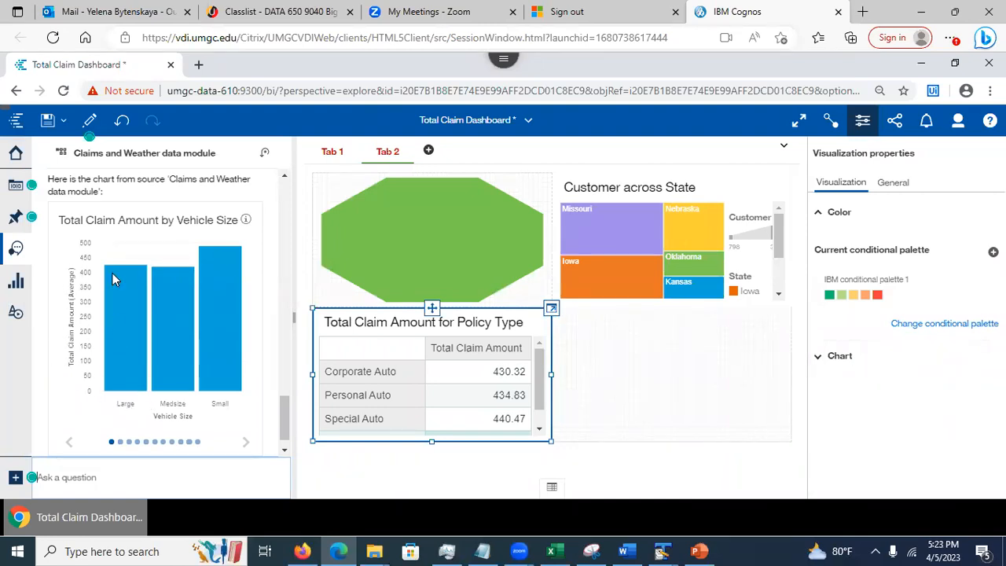
Add the Vehicle Size bar chart to Tab 2's lower right, save, and expand Tab 1's filter areas
left_click_drag(134, 318, 666, 365)
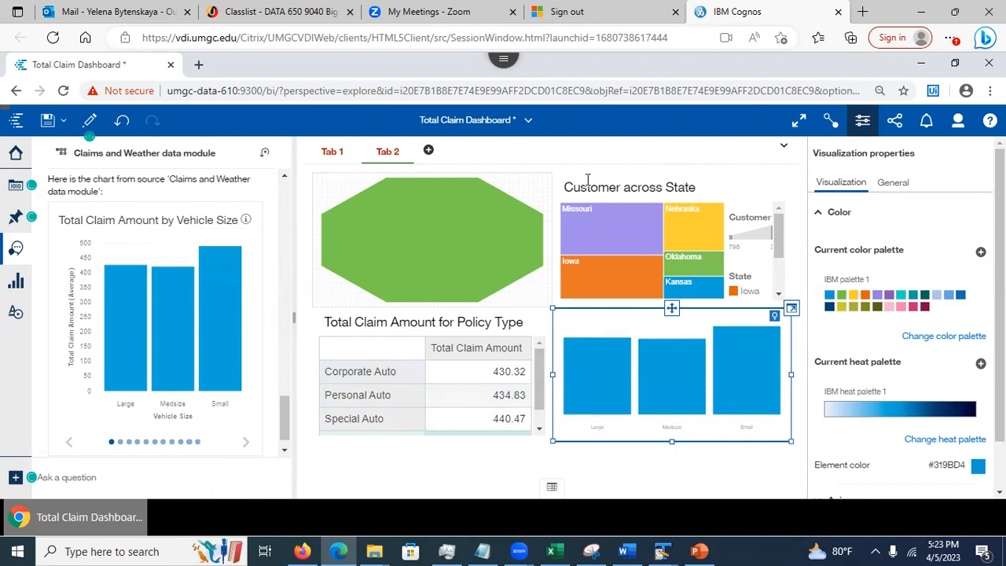
left_click(326, 152)
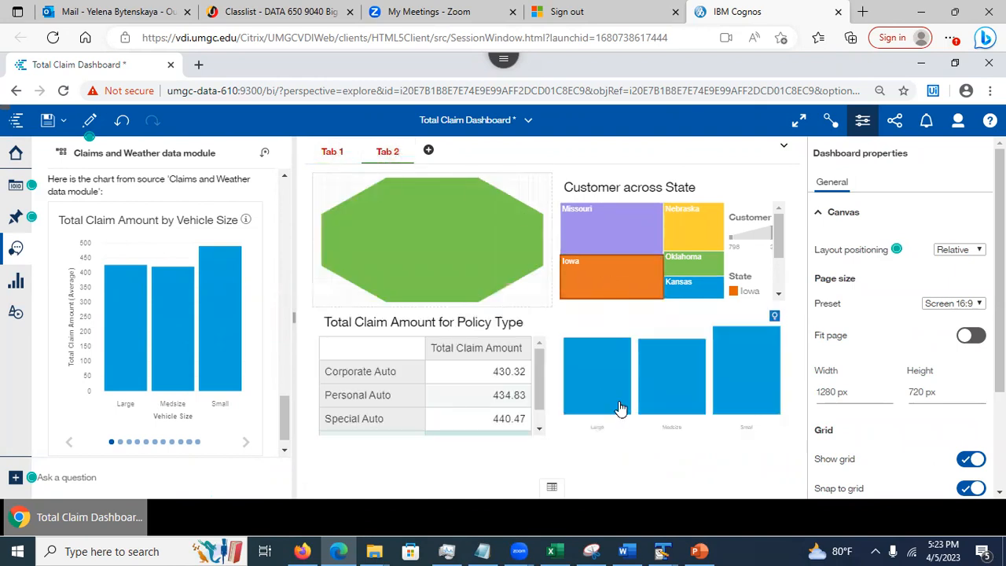
left_click(332, 151)
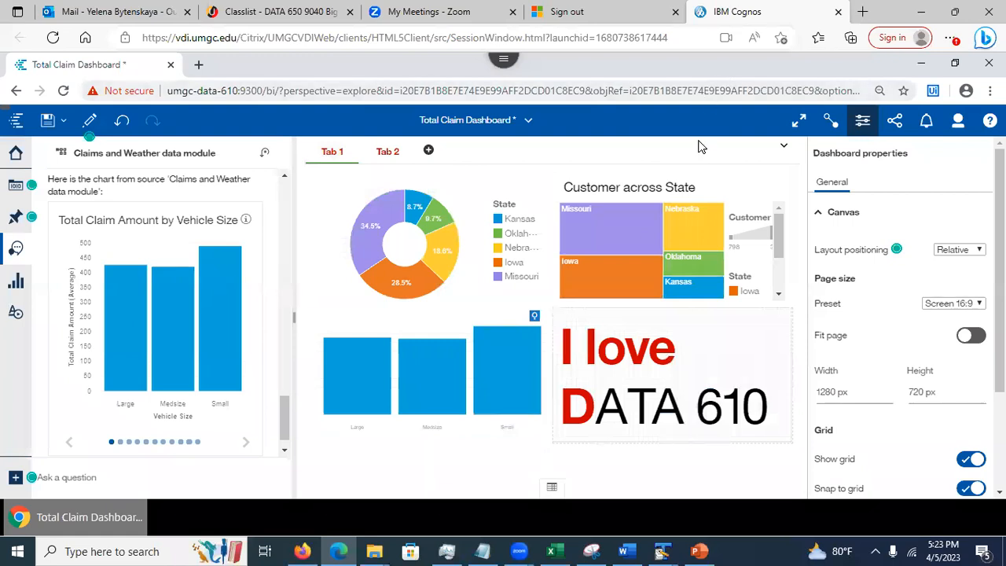
left_click(16, 249)
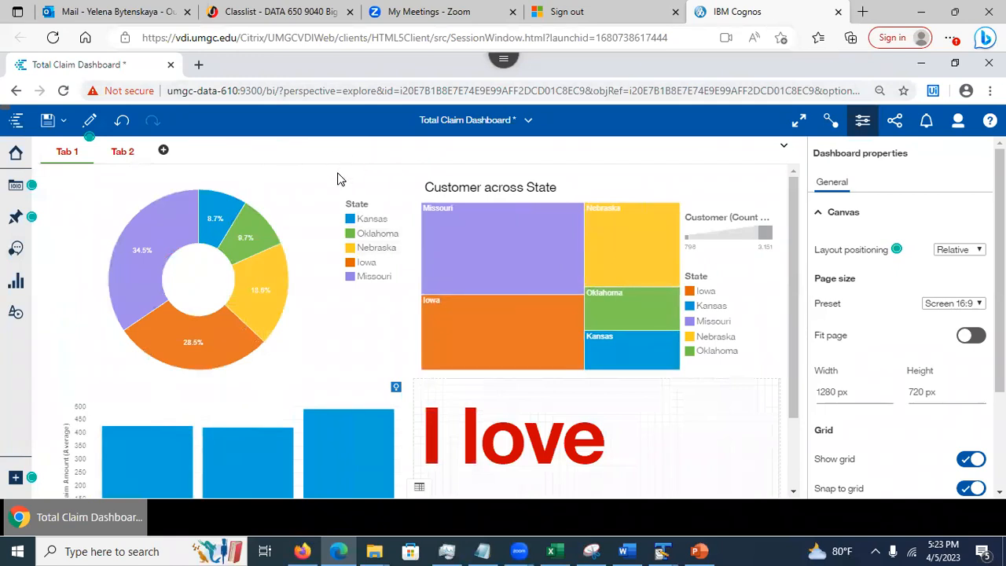
left_click(48, 120)
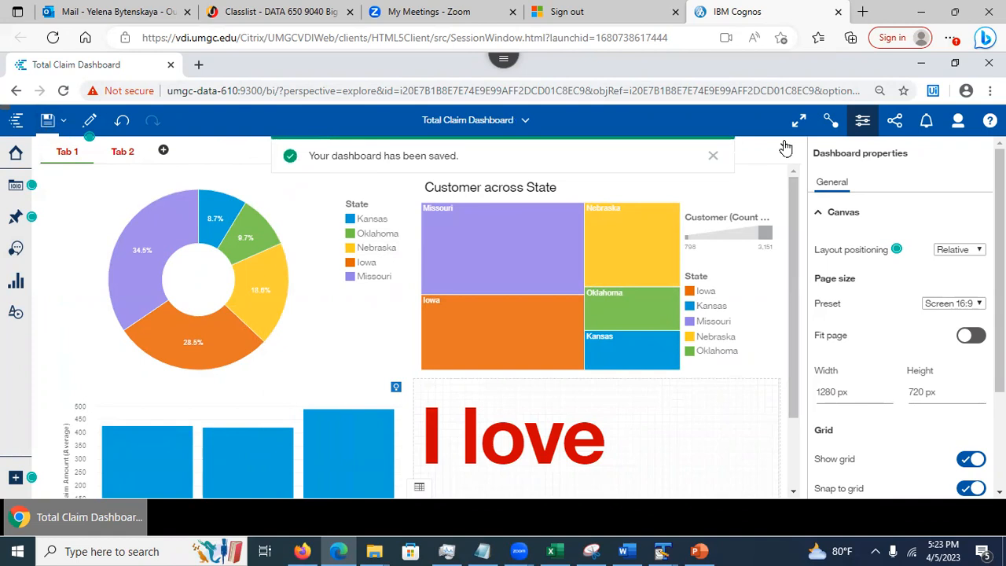
left_click(785, 149)
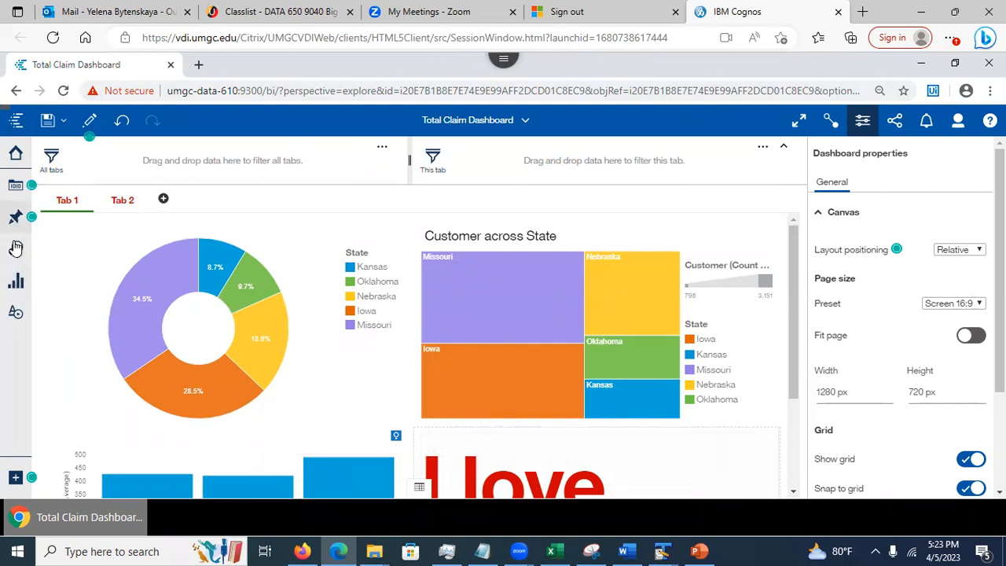
left_click(13, 187)
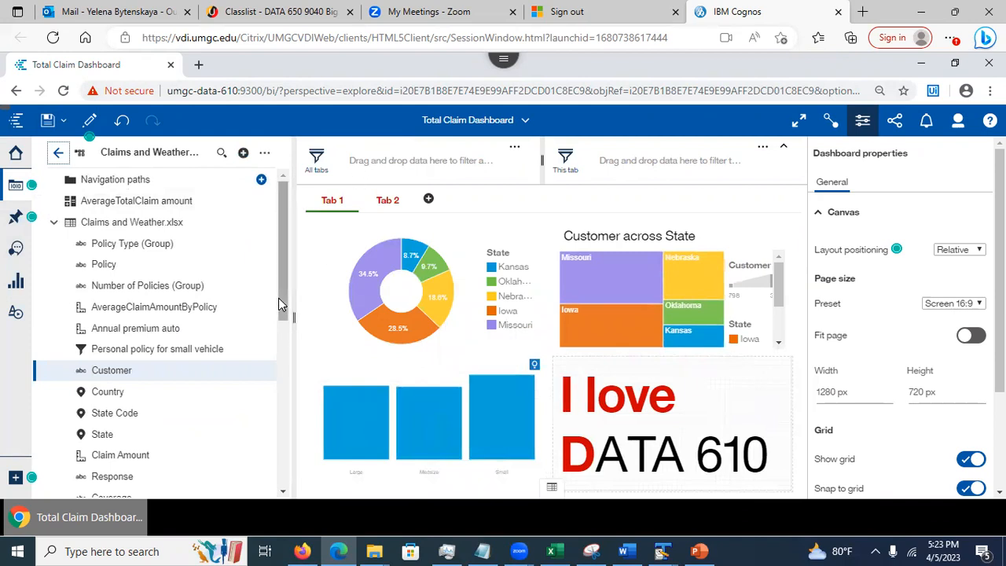
left_click_drag(280, 296, 283, 306)
left_click_drag(102, 411, 369, 161)
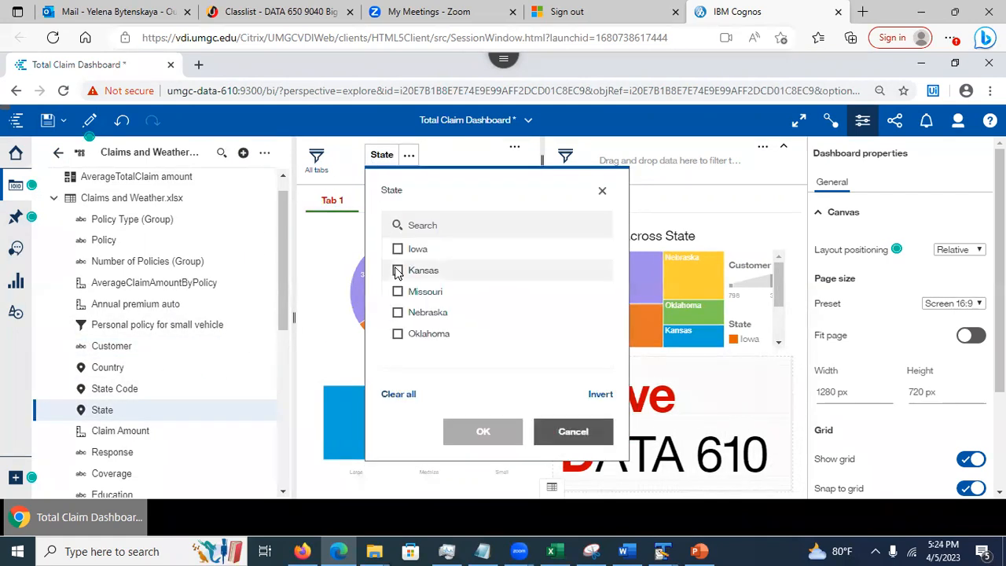
left_click(397, 249)
left_click(398, 270)
left_click(477, 431)
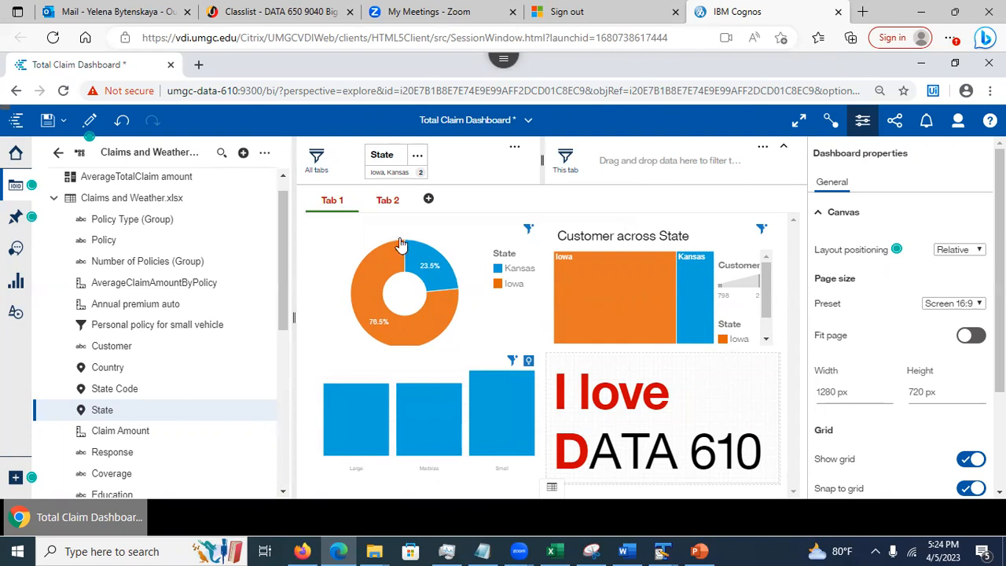
left_click(388, 201)
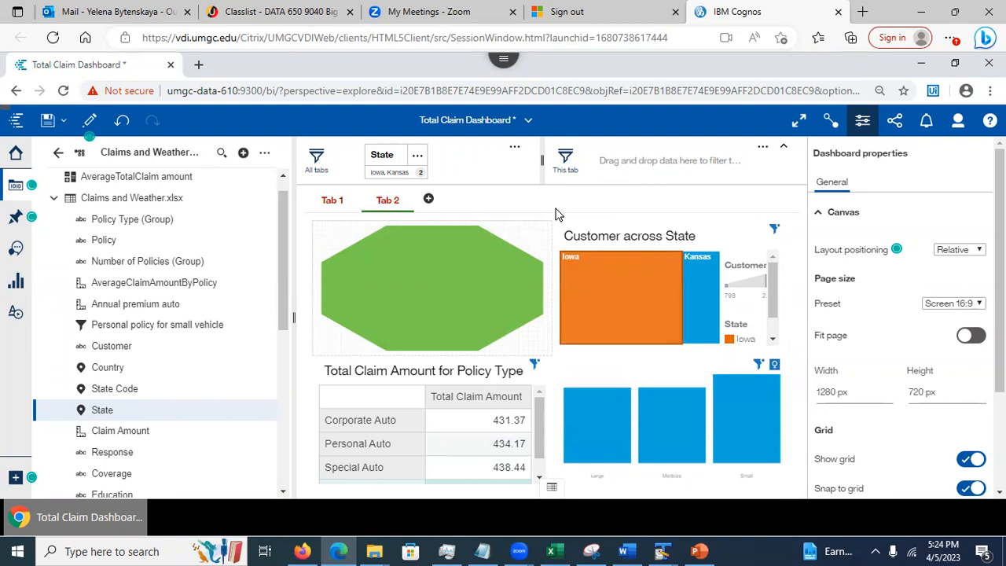
left_click(418, 157)
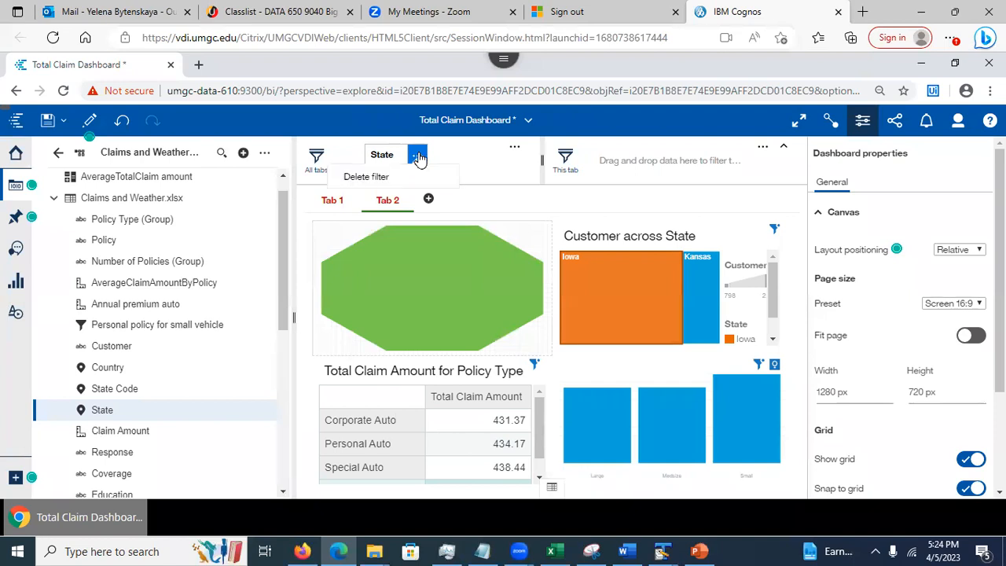
left_click(377, 178)
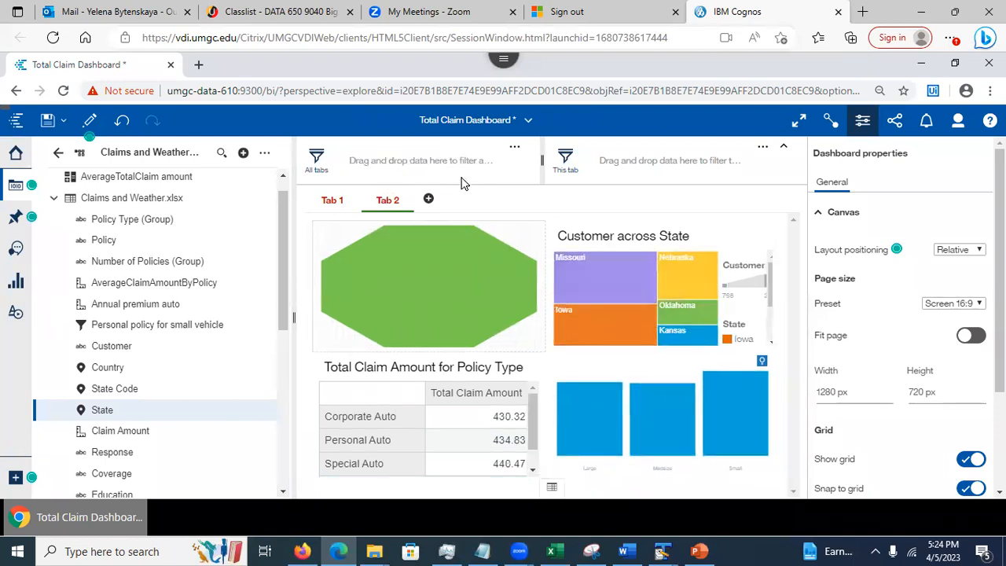
left_click(325, 209)
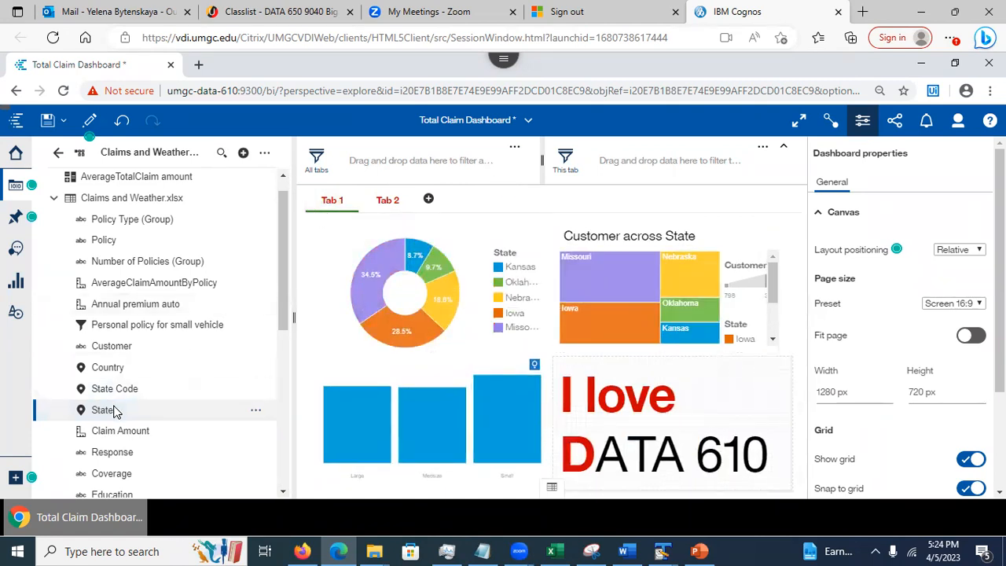
left_click_drag(110, 418, 620, 166)
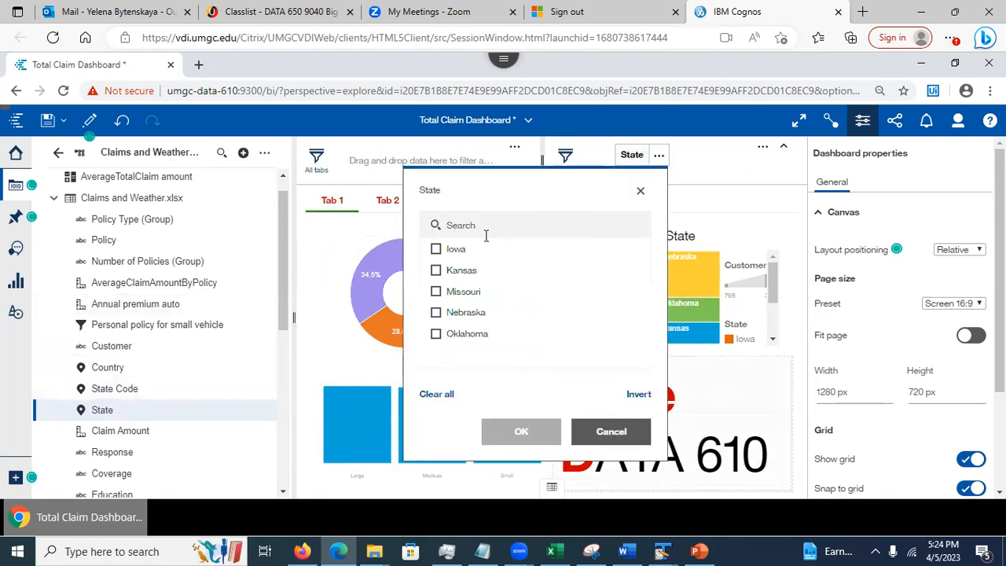
left_click(435, 333)
left_click(436, 313)
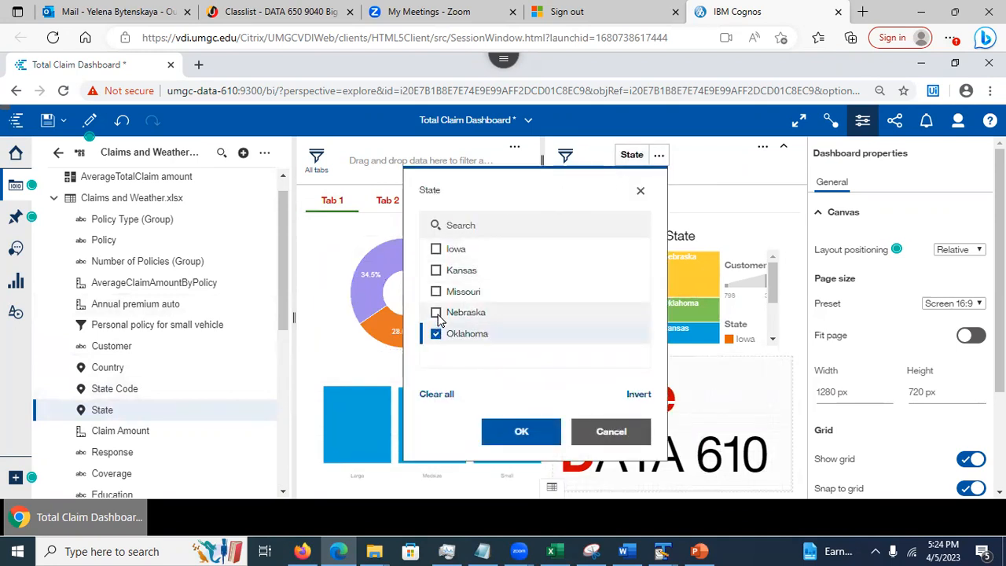
left_click(518, 432)
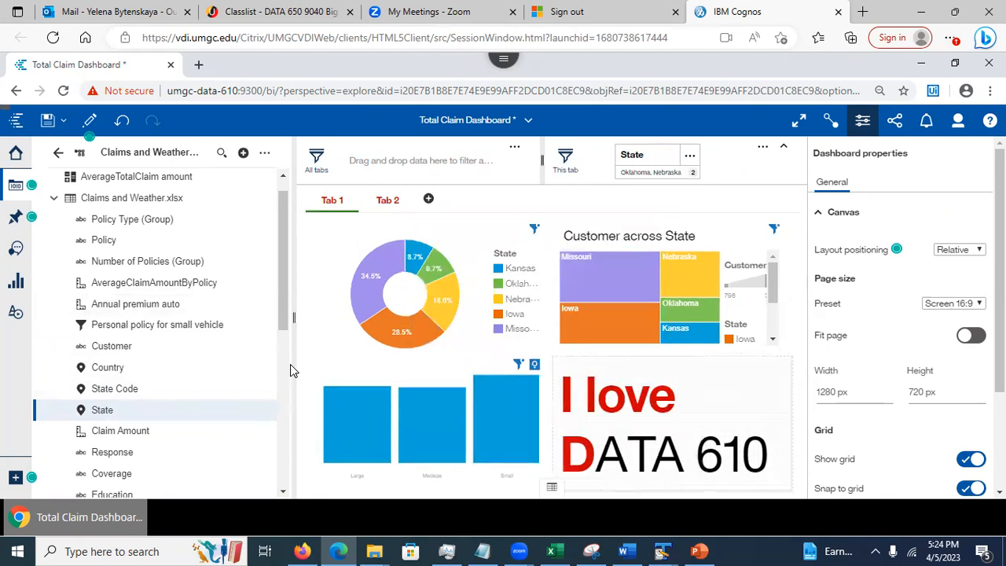
left_click(388, 201)
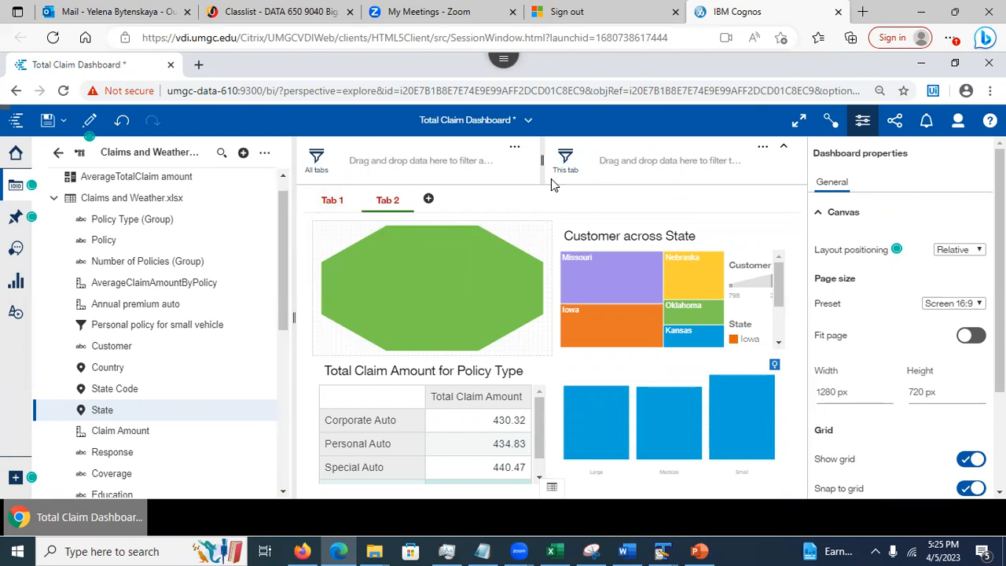
left_click(320, 203)
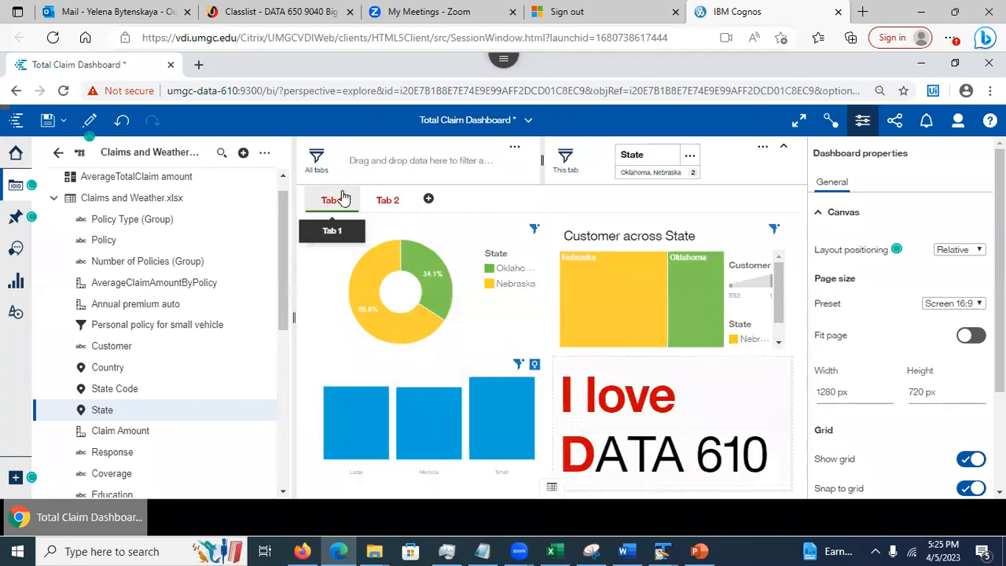
left_click(691, 158)
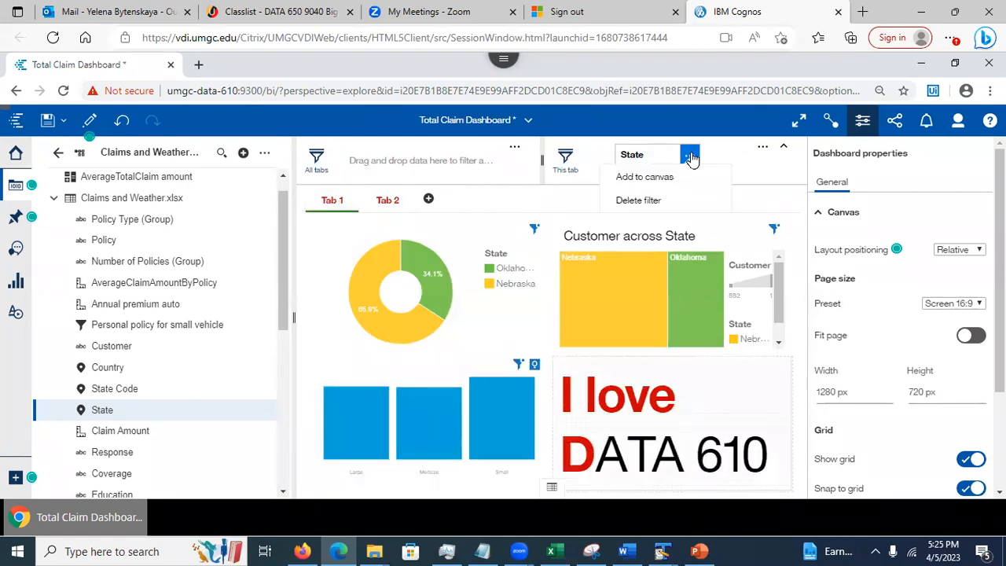
left_click(642, 200)
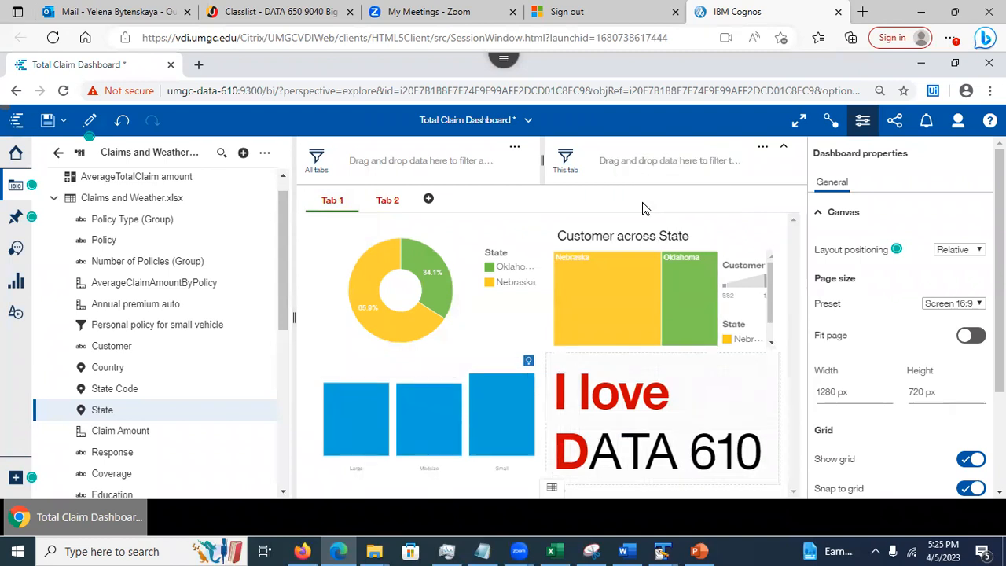
left_click(330, 280)
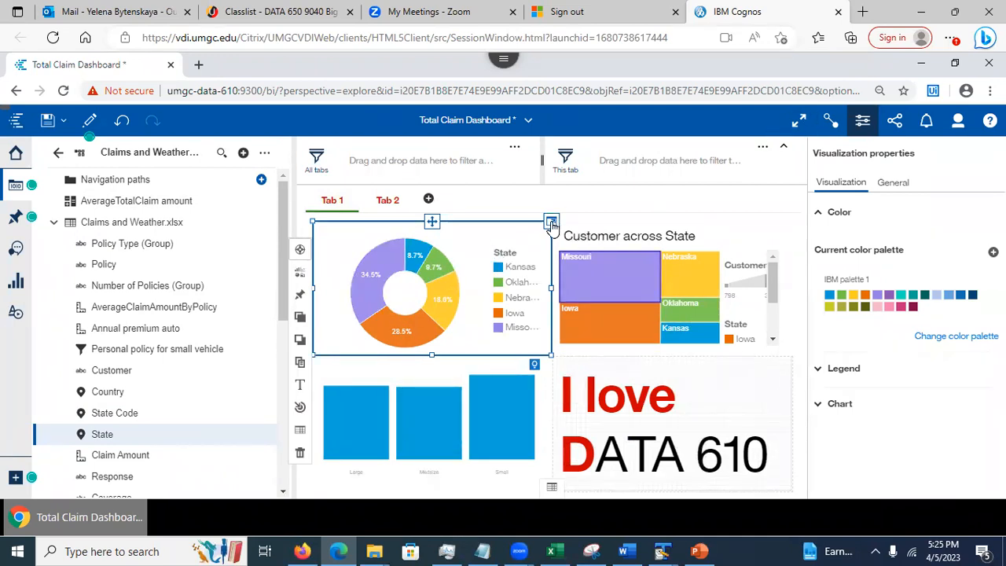
Give the Tab 1 donut chart a local filter of Personal policy for small vehicle
left_click(551, 223)
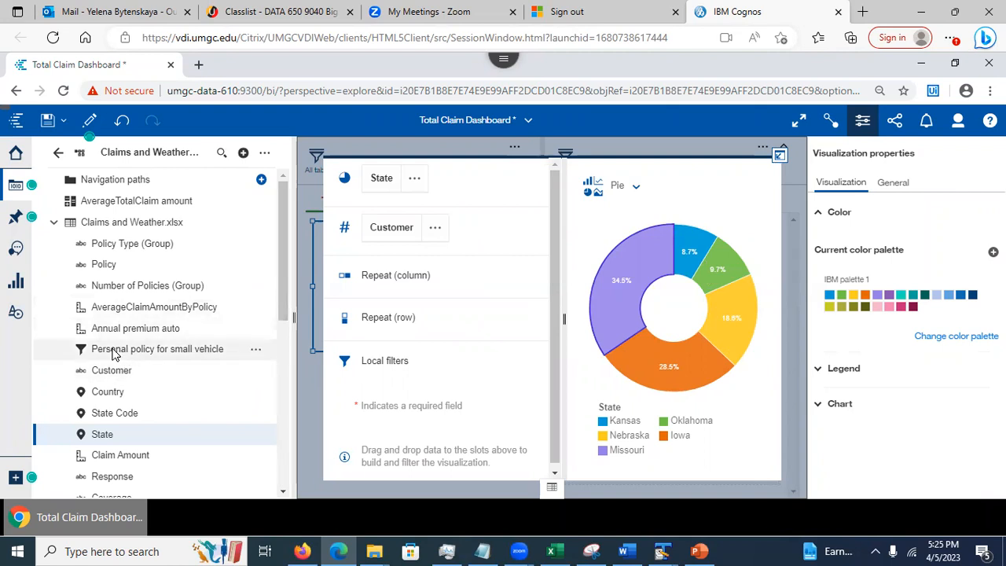
left_click_drag(114, 355, 413, 360)
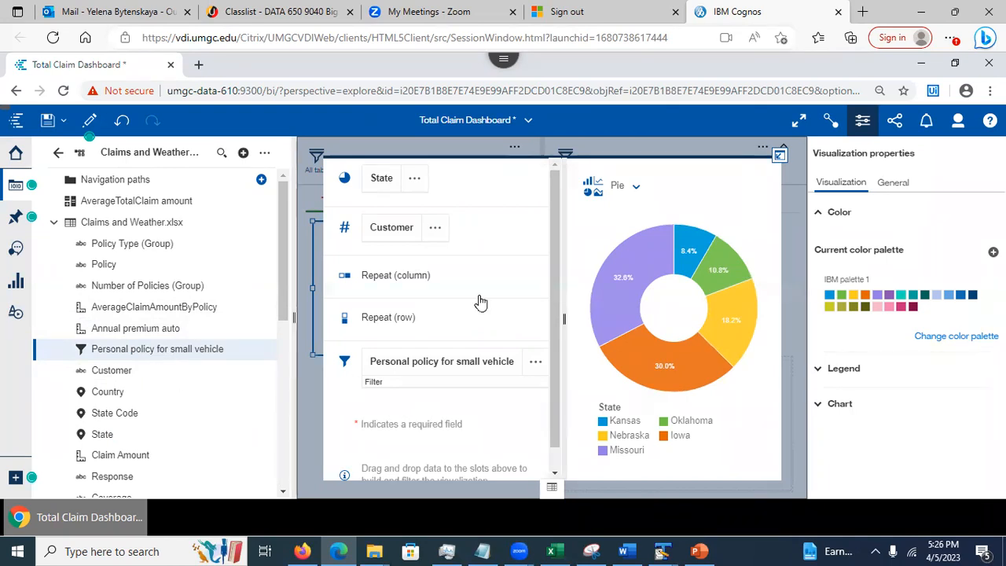
left_click(780, 157)
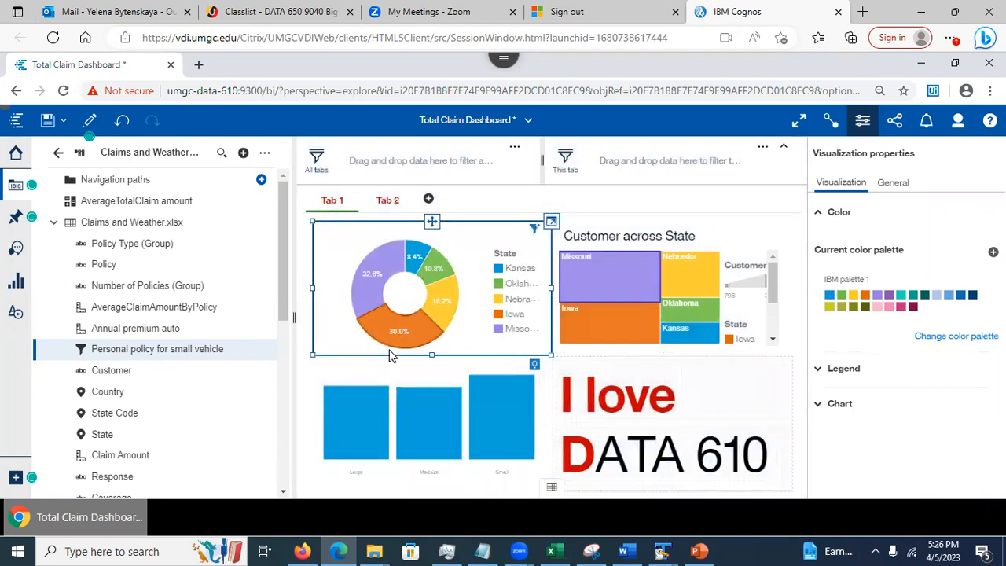
Review Tab 2 and Tab 1, then switch to the PowerPoint presentation
mouse_move(153, 358)
left_click(386, 201)
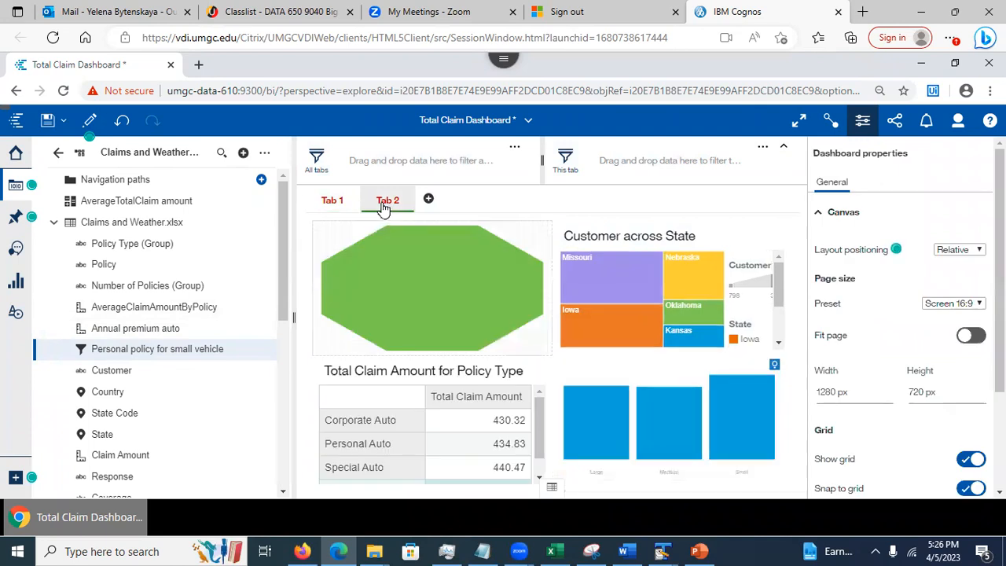
mouse_move(538, 421)
left_mouse_down()
mouse_move(543, 451)
mouse_move(537, 410)
left_mouse_up()
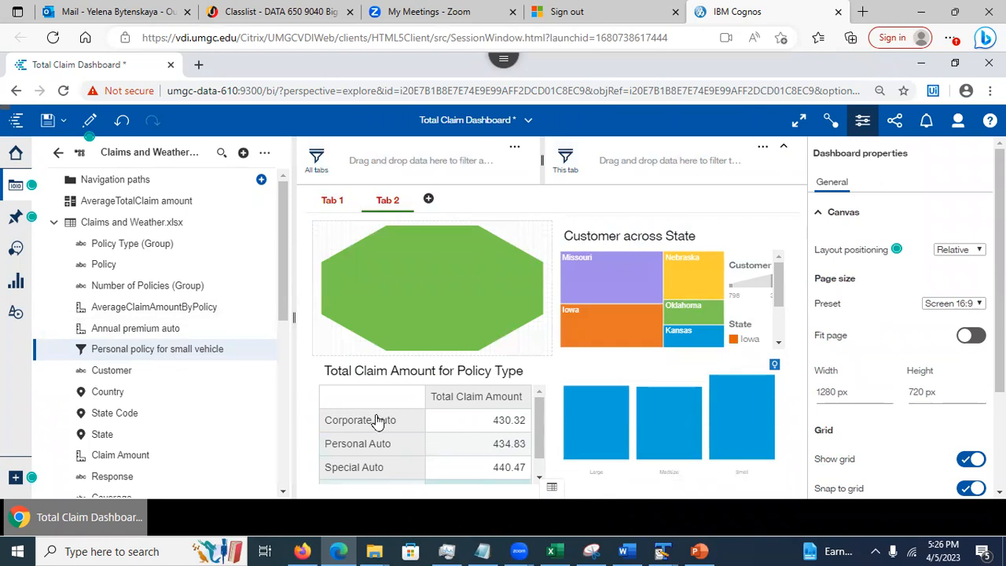
left_click(329, 202)
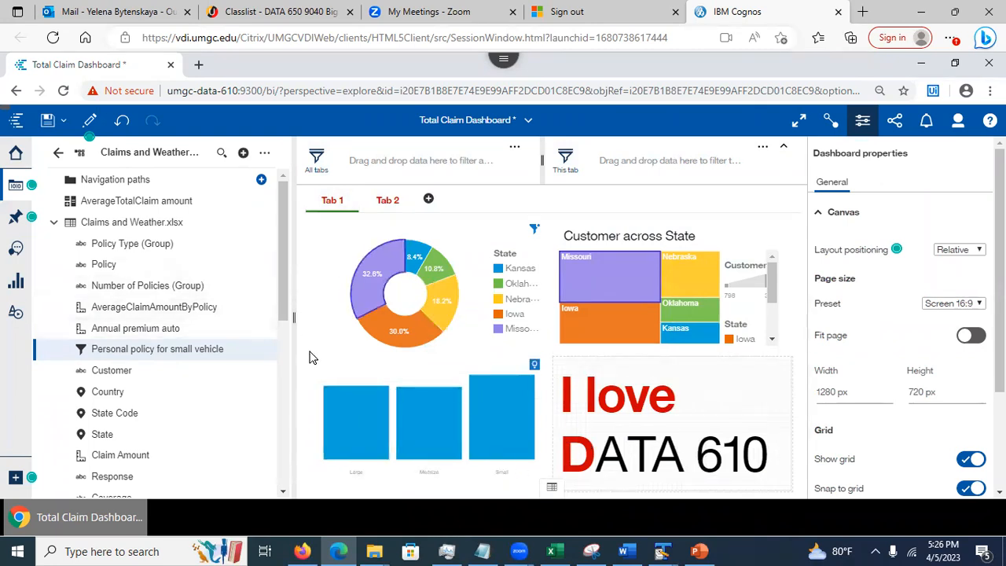
left_click(699, 550)
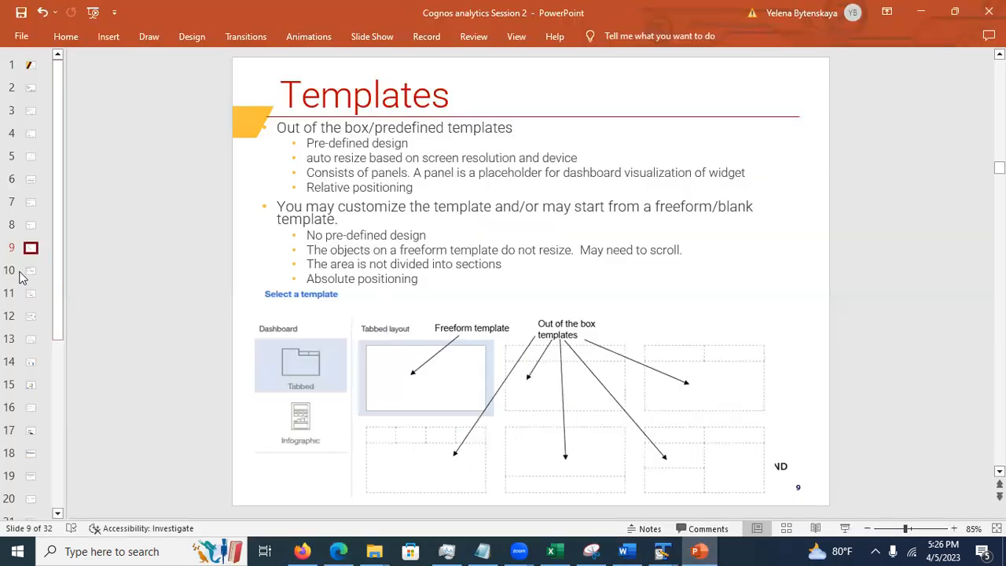
Step through slides 10, 11 and 12: Tabbed Dashboard Interface, Dashboard Properties, adding visualizations
left_click(29, 271)
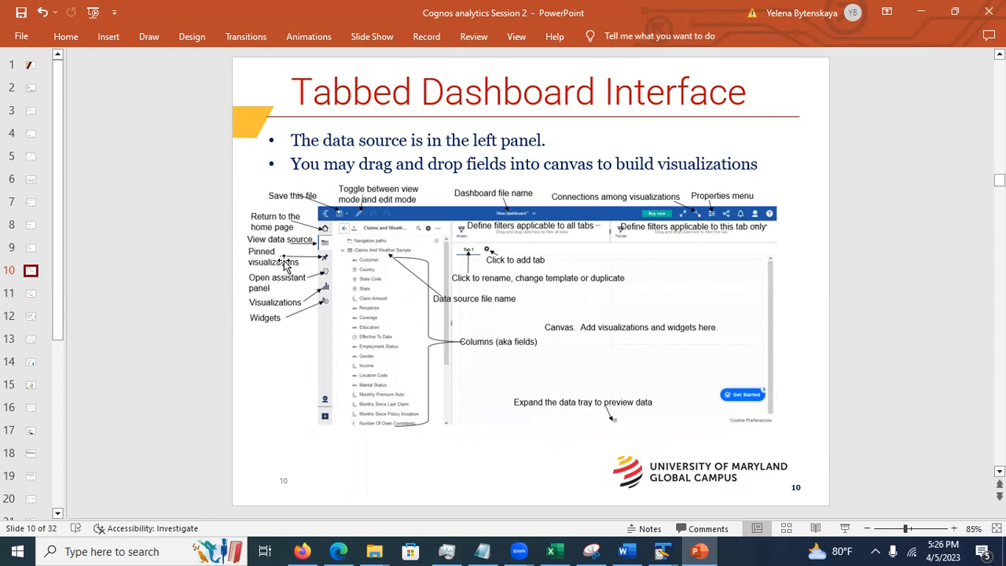
left_click(29, 300)
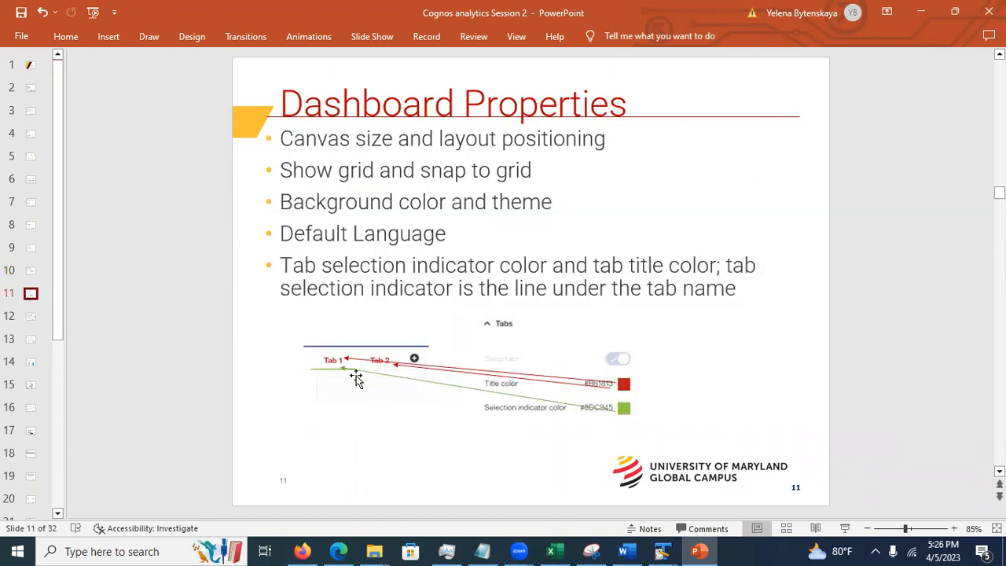
left_click(30, 322)
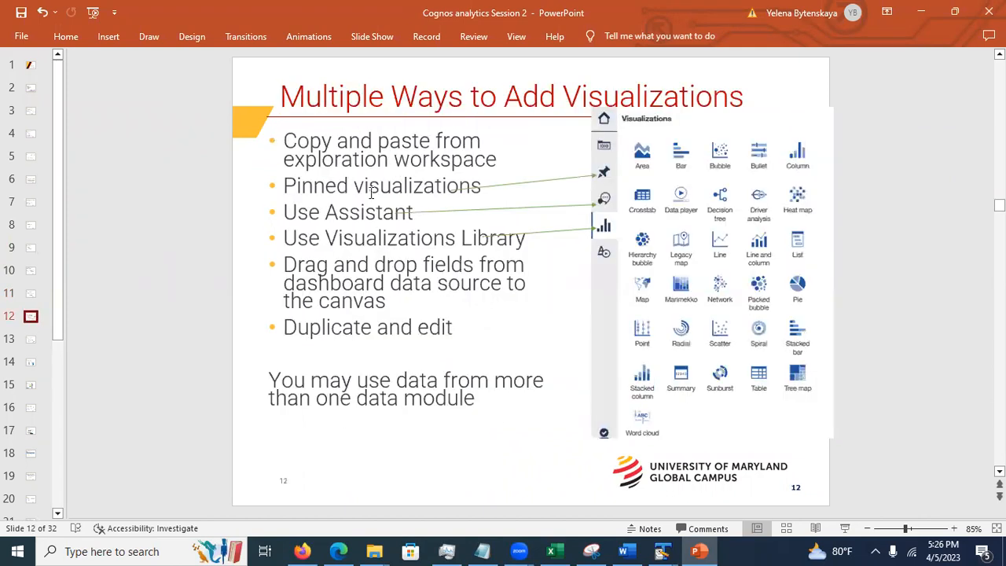
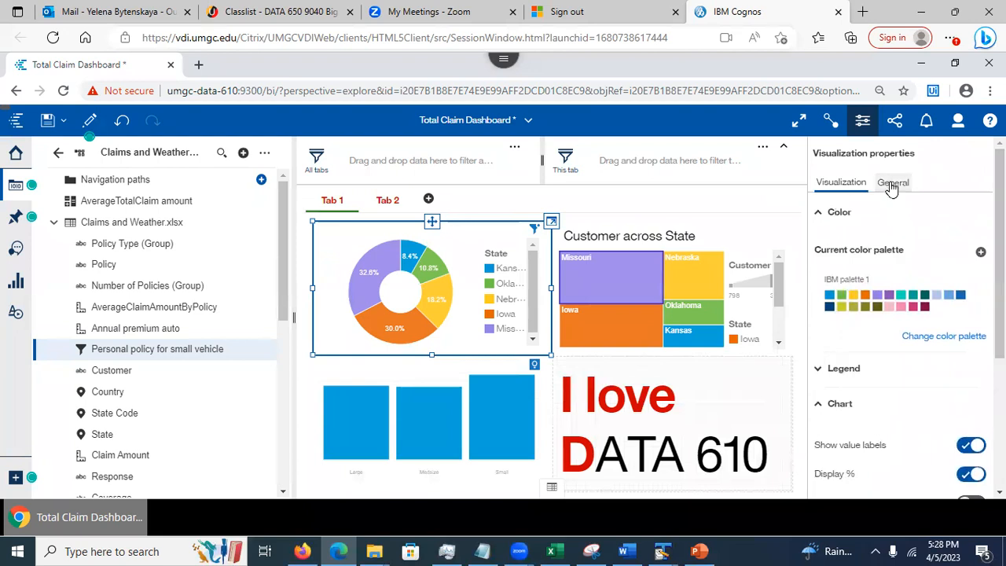
Switch on the donut chart's title, enter 'Customer % by State', and select the title text
left_click(890, 183)
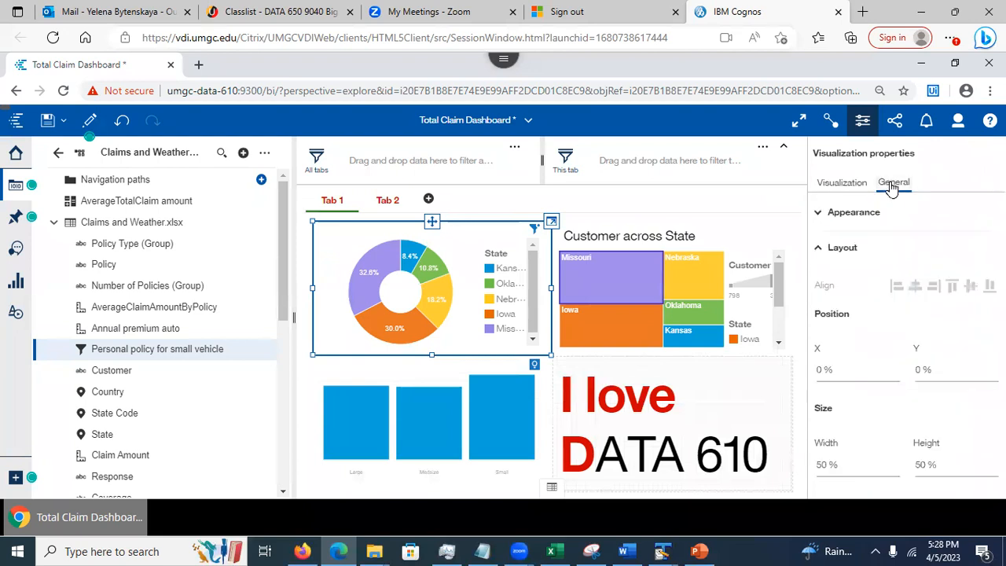
left_click(698, 551)
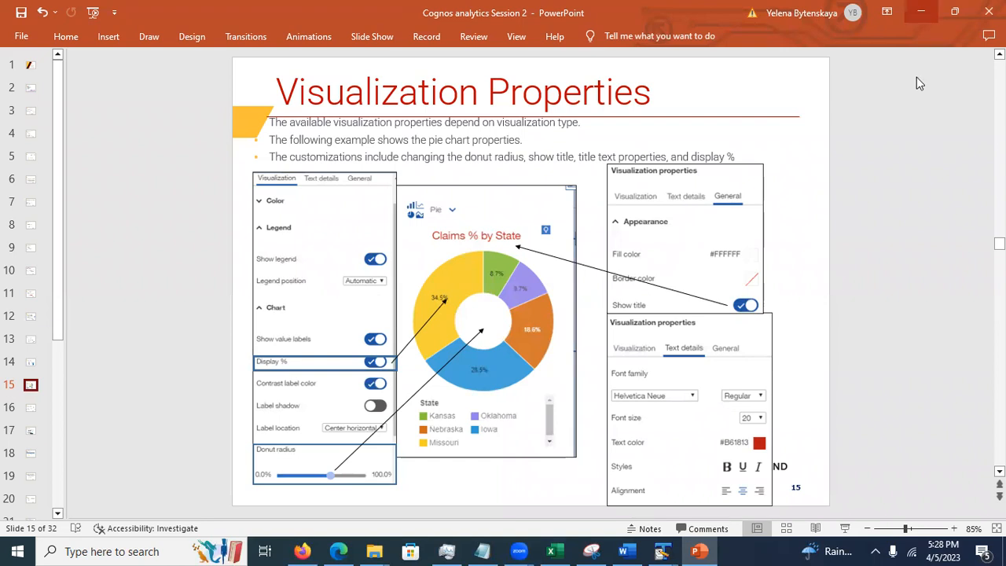
left_click(921, 11)
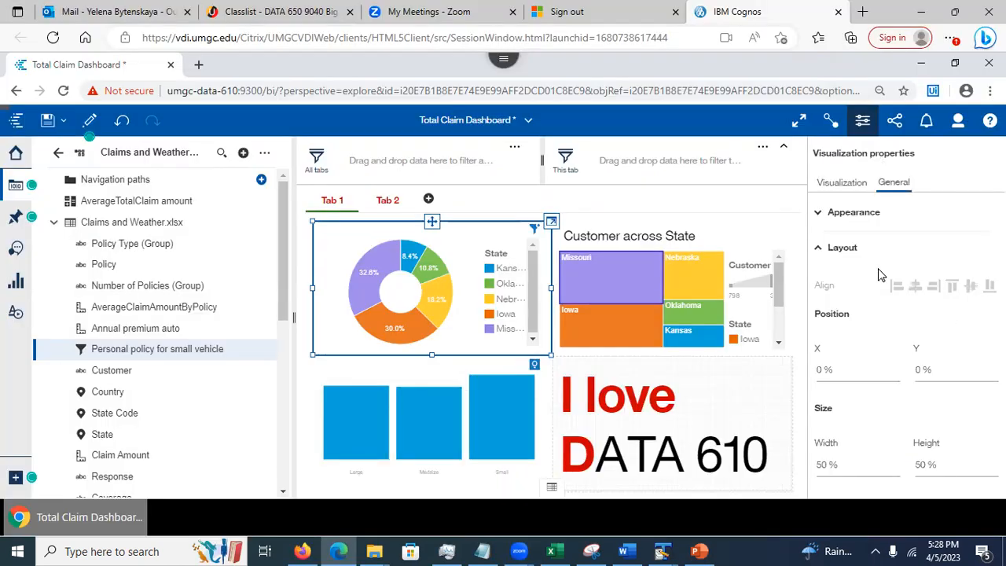
left_click(819, 214)
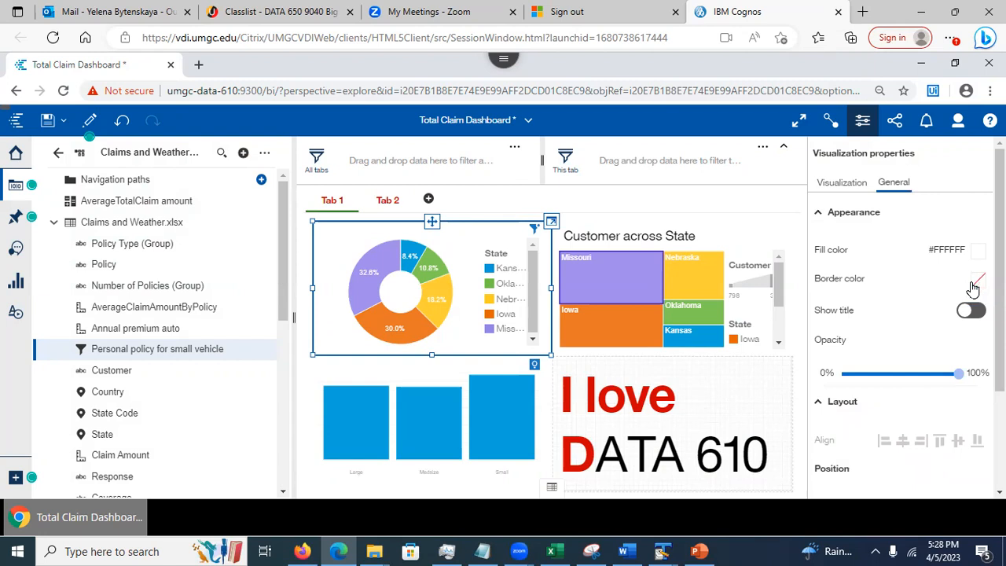
left_click(968, 311)
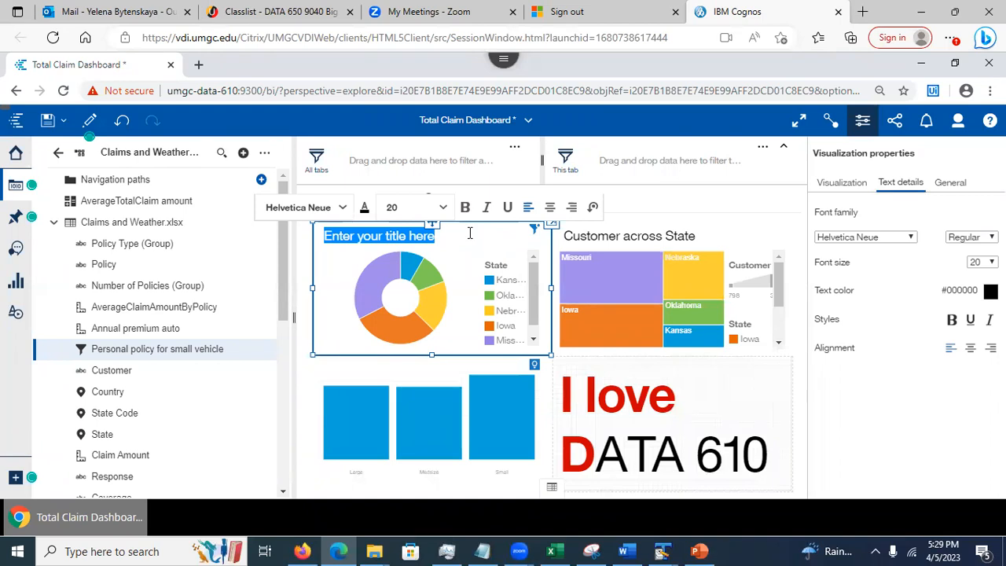
type("Cust")
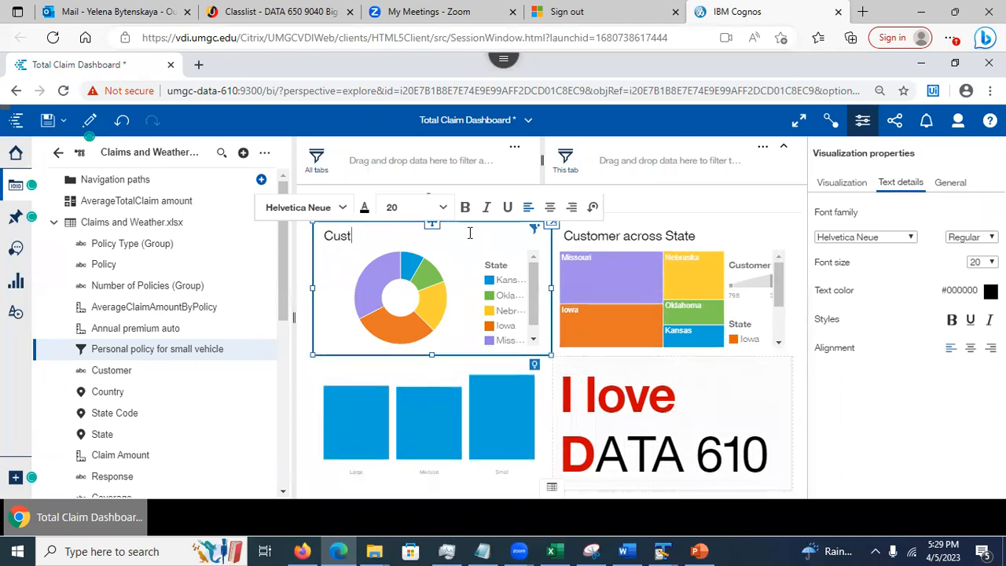
type("omer % b")
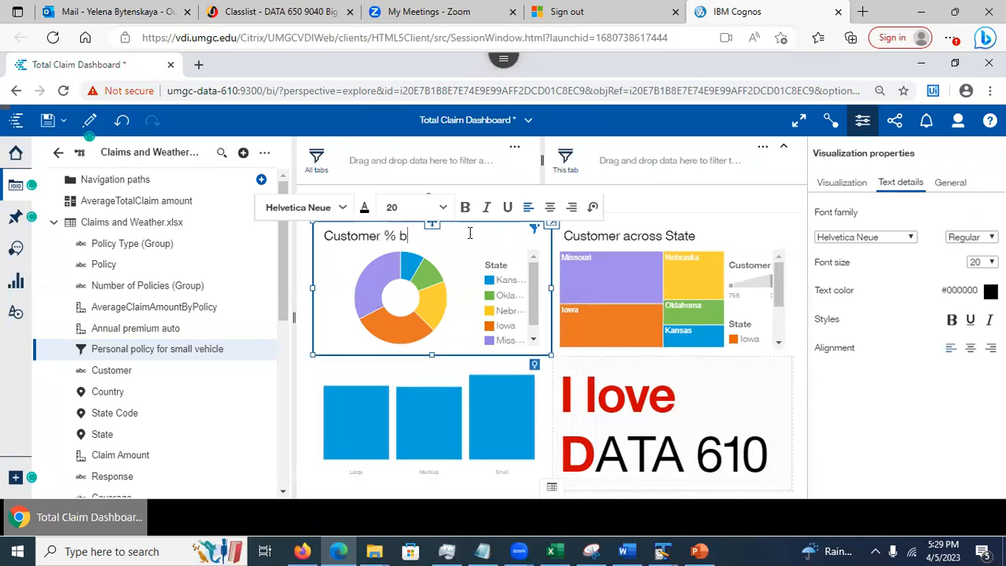
type("y State")
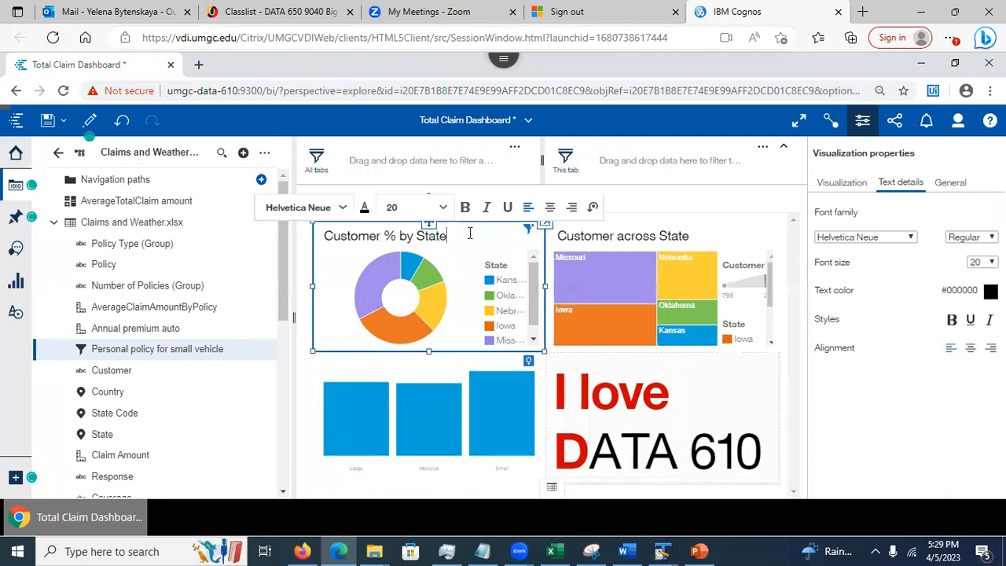
left_click_drag(462, 235, 320, 236)
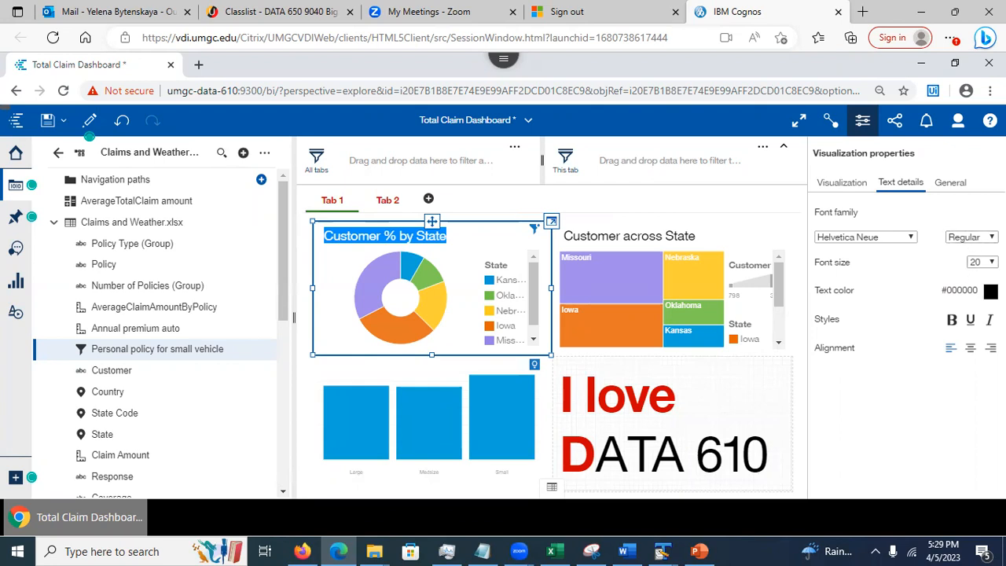
Make the 'Customer % by State' title green (#498313), bold and centred, save, and return to the slides
left_click(990, 290)
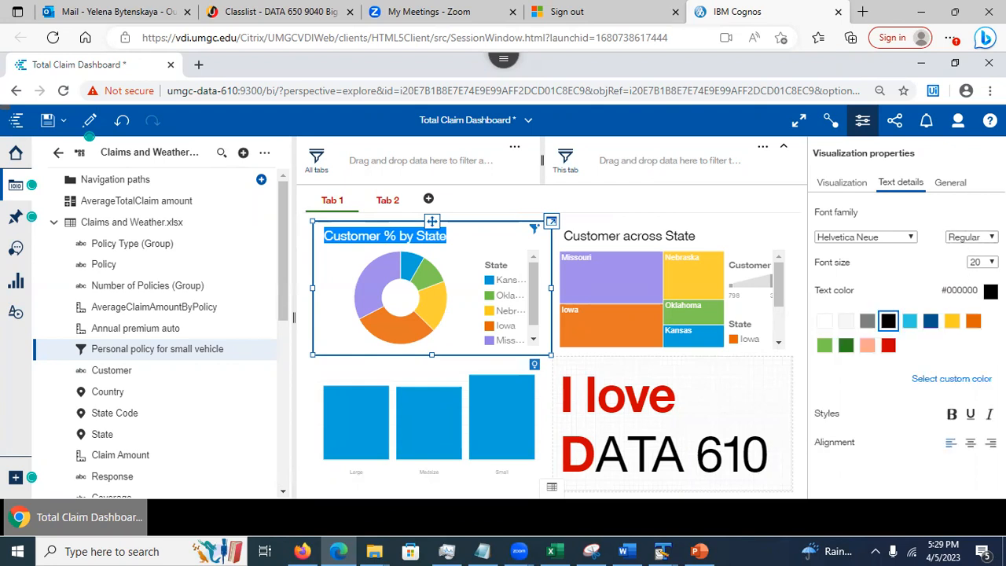
left_click(843, 348)
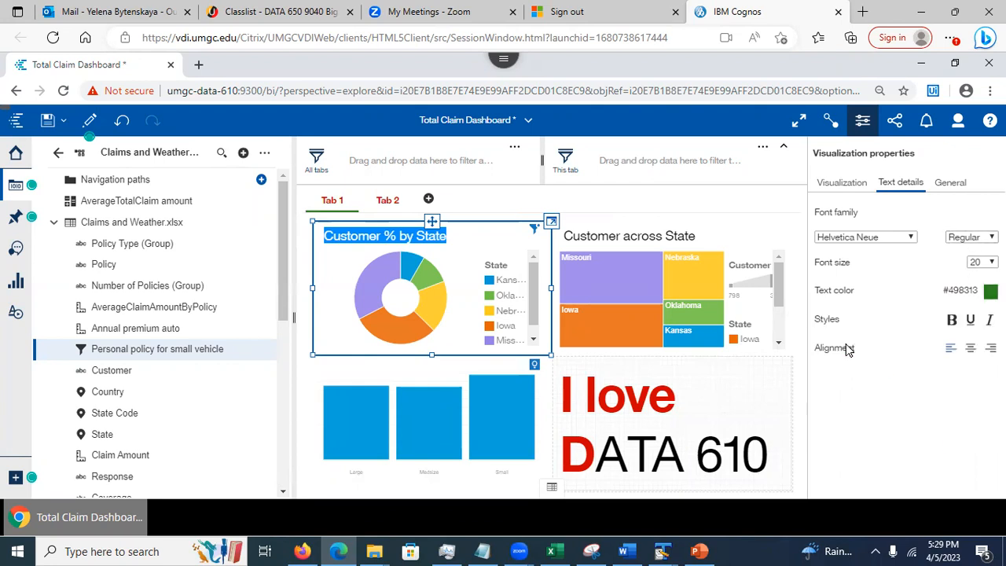
left_click(951, 321)
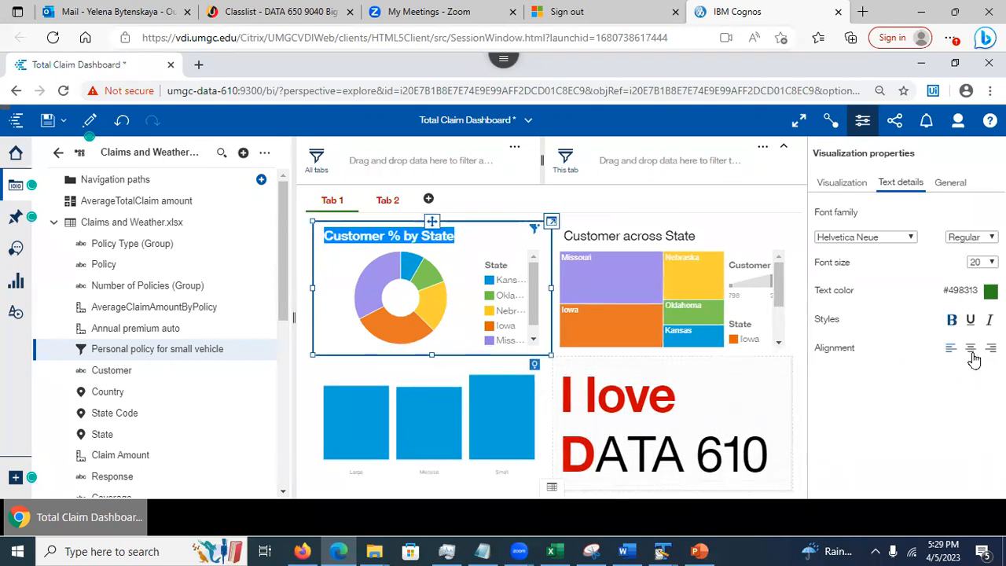
left_click(970, 348)
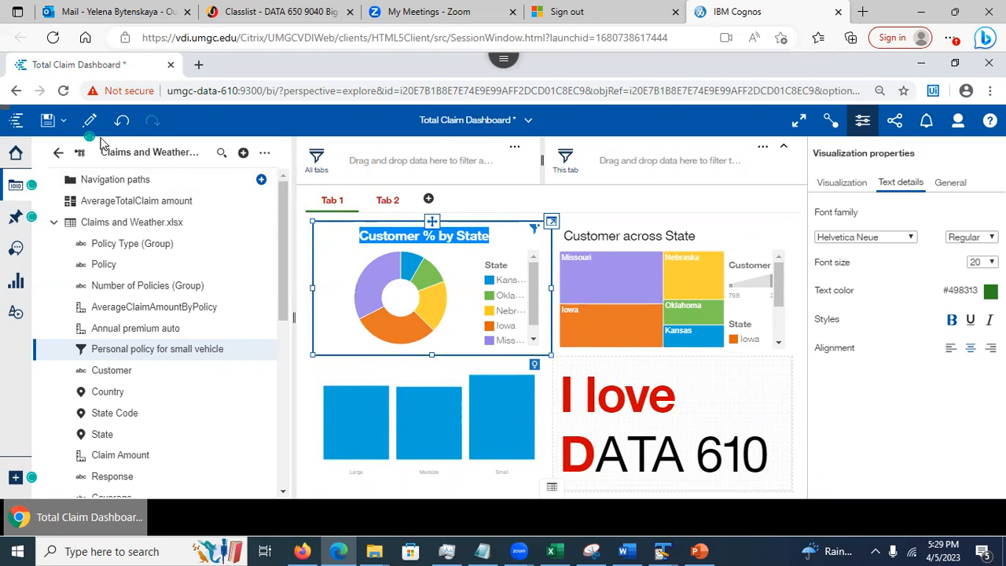
left_click(47, 120)
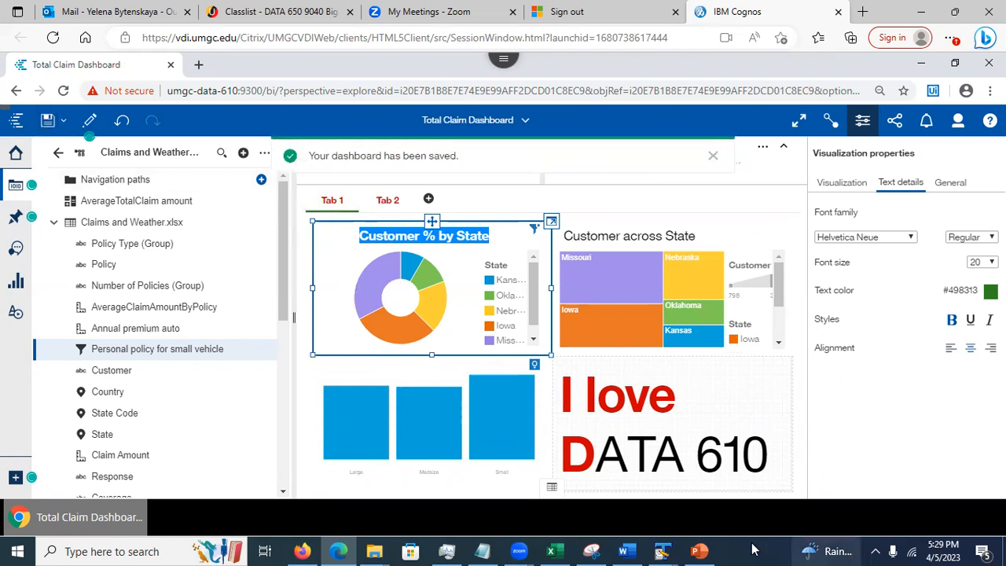
left_click(701, 550)
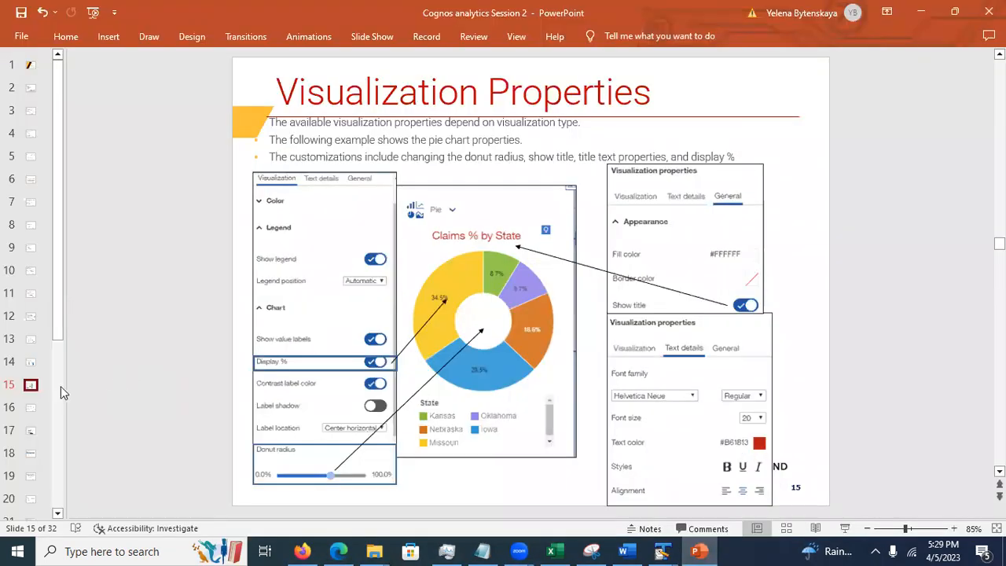
Advance from slide 16, Adding Text Widget, to slide 17, Adding an Image, then minimise PowerPoint
left_click(30, 407)
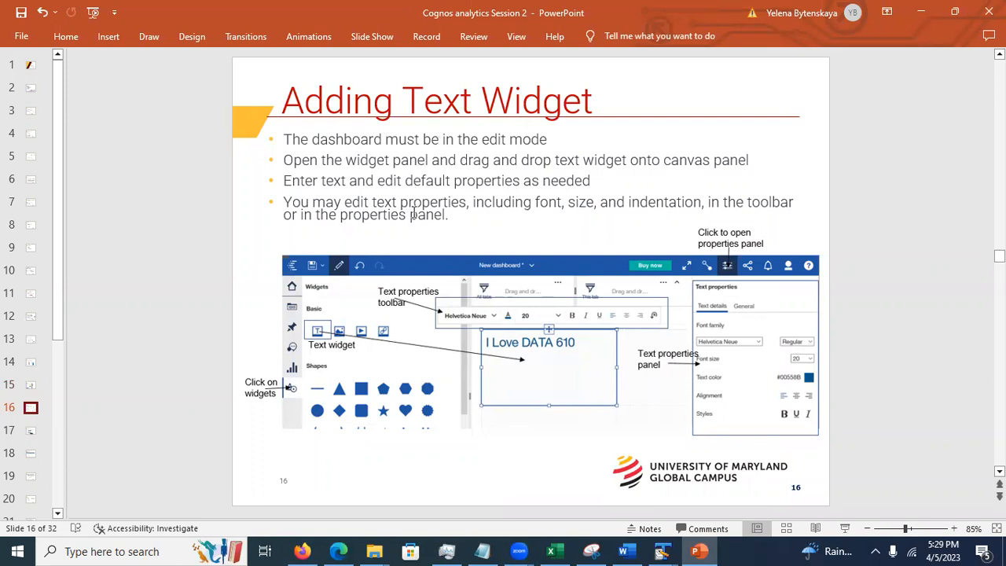
left_click(498, 211)
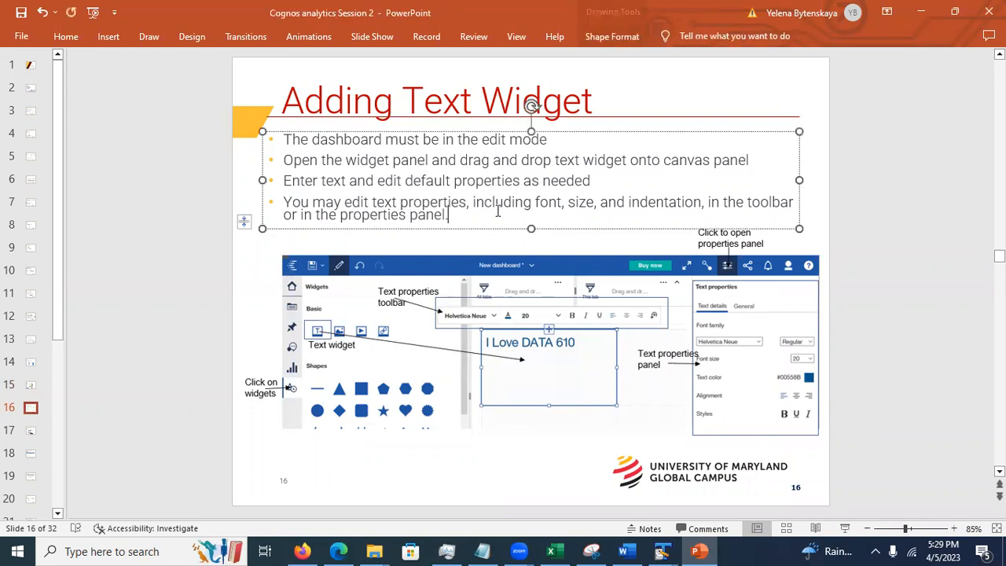
left_click(38, 431)
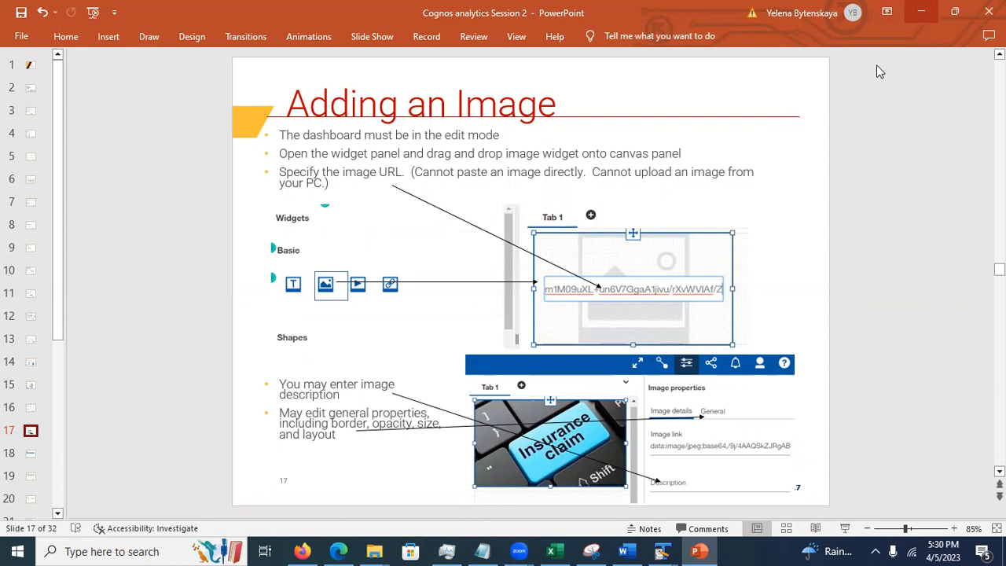
left_click(920, 12)
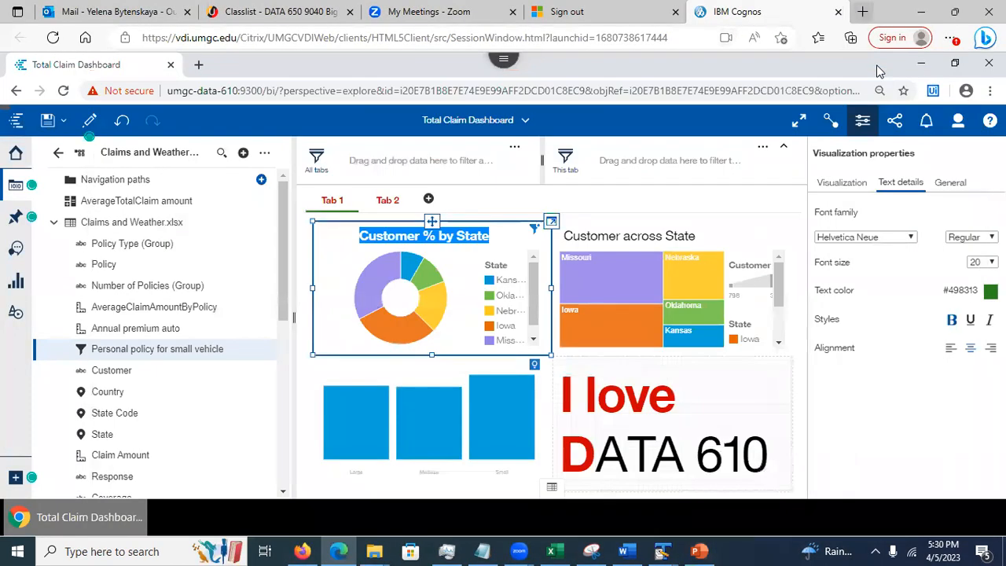
In a new Edge tab, search Google Images for 'dog'
key("ctrl+t")
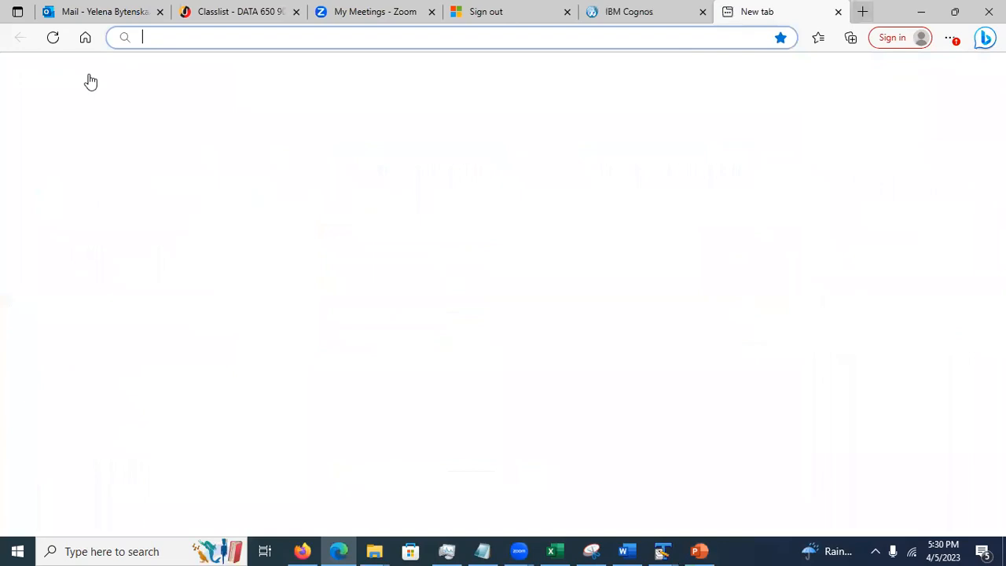
type("goog")
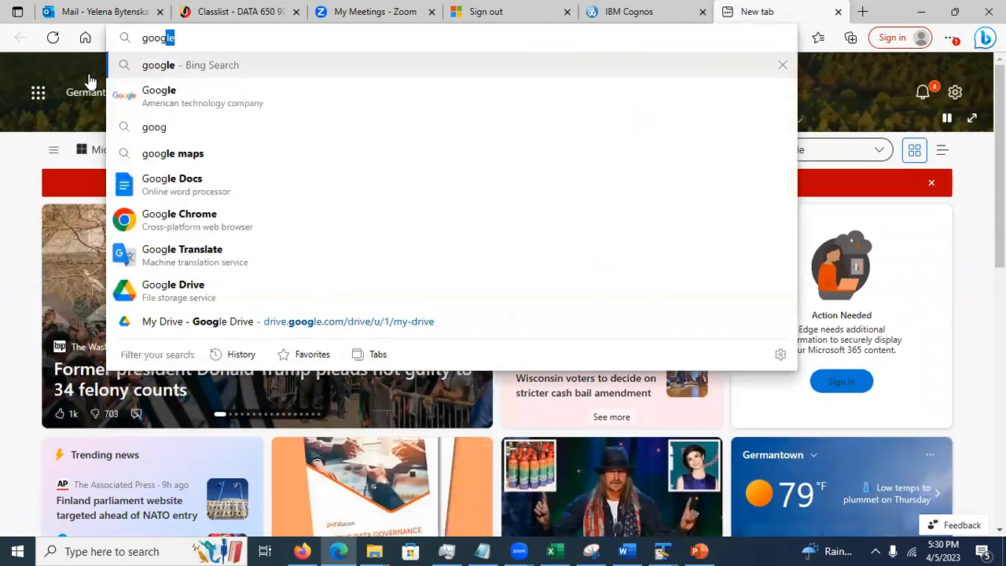
key("Return")
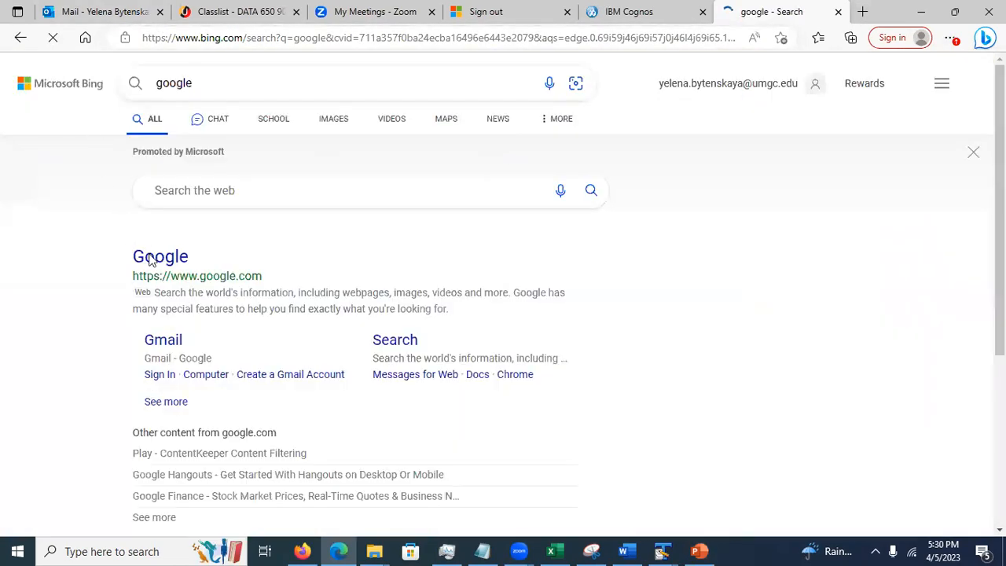
left_click(146, 256)
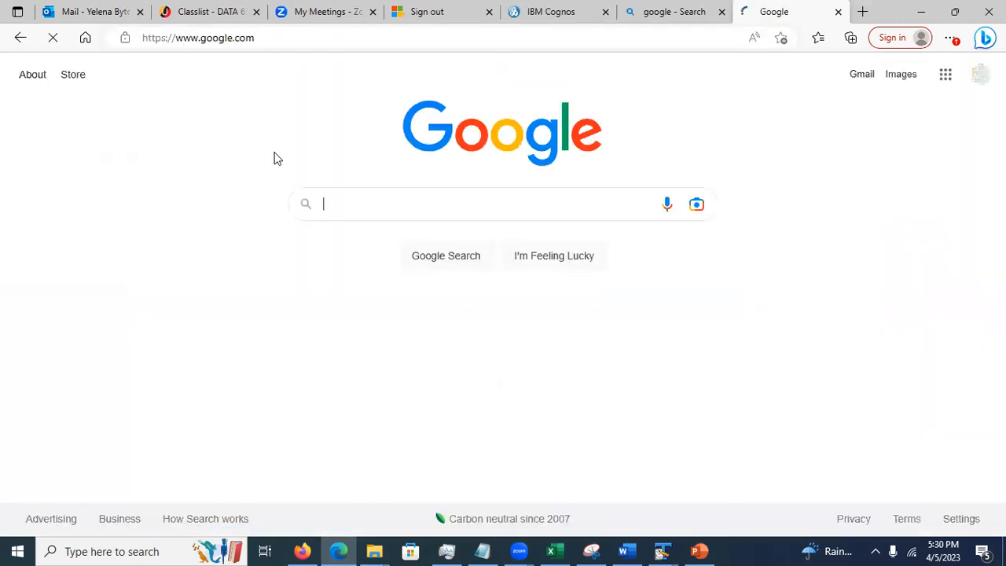
type("dog")
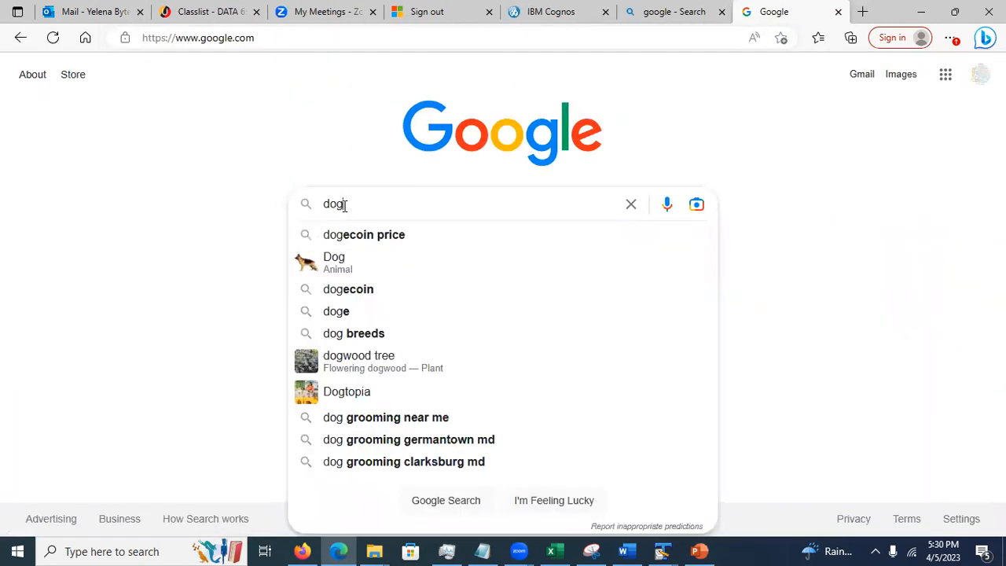
key("Return")
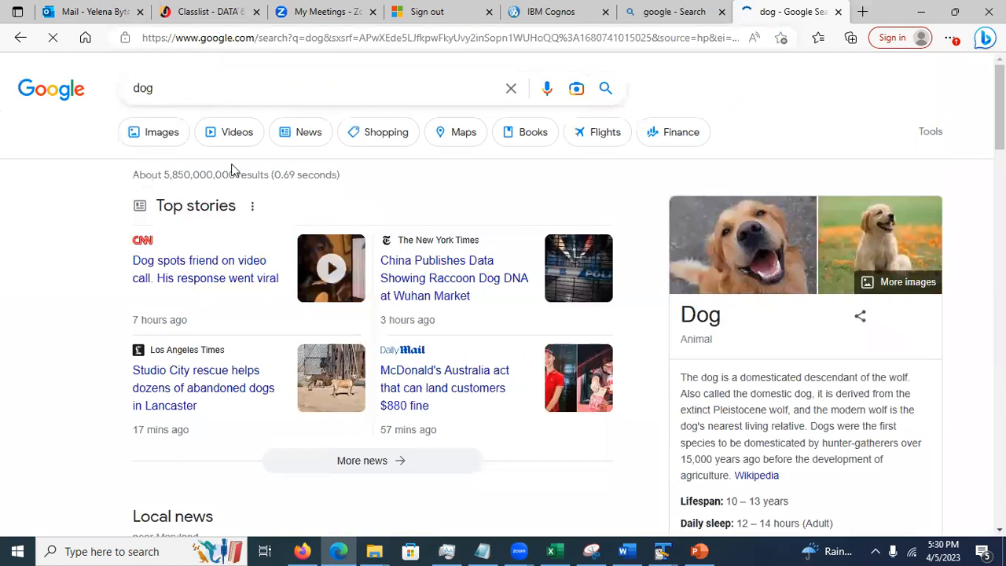
left_click(144, 135)
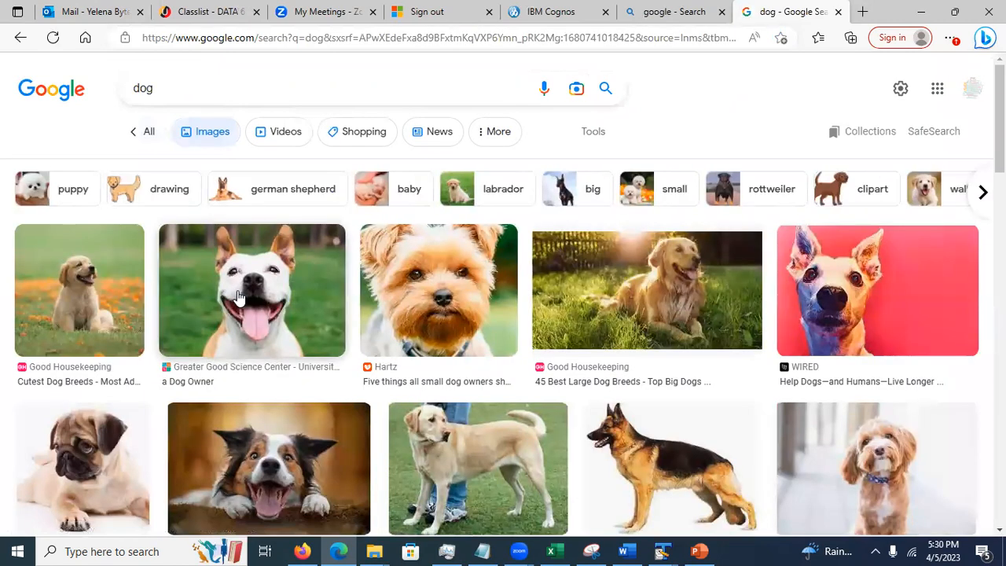
Copy the smiling dog picture's image link, load it in its own tab, and copy it again
right_click(238, 297)
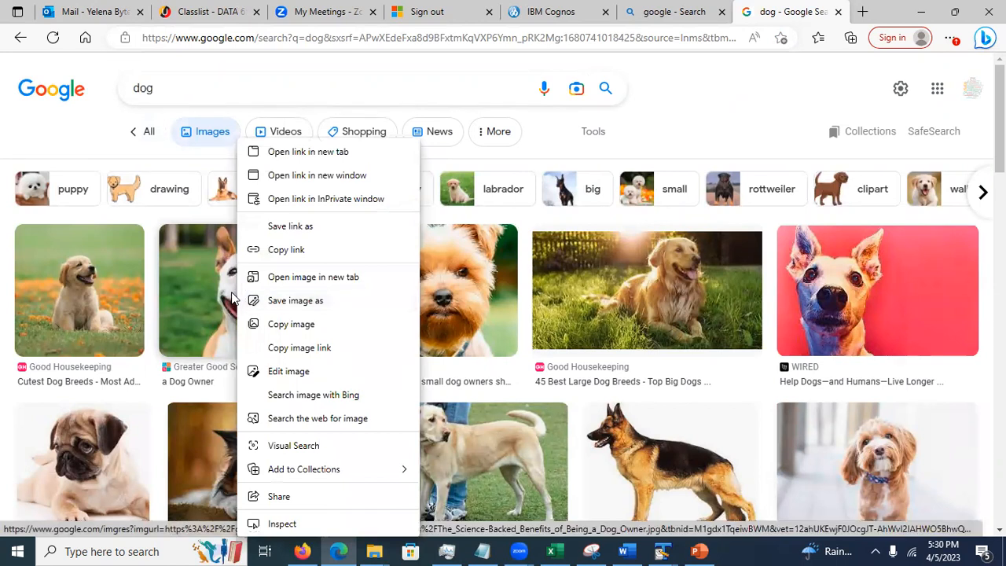
left_click(311, 351)
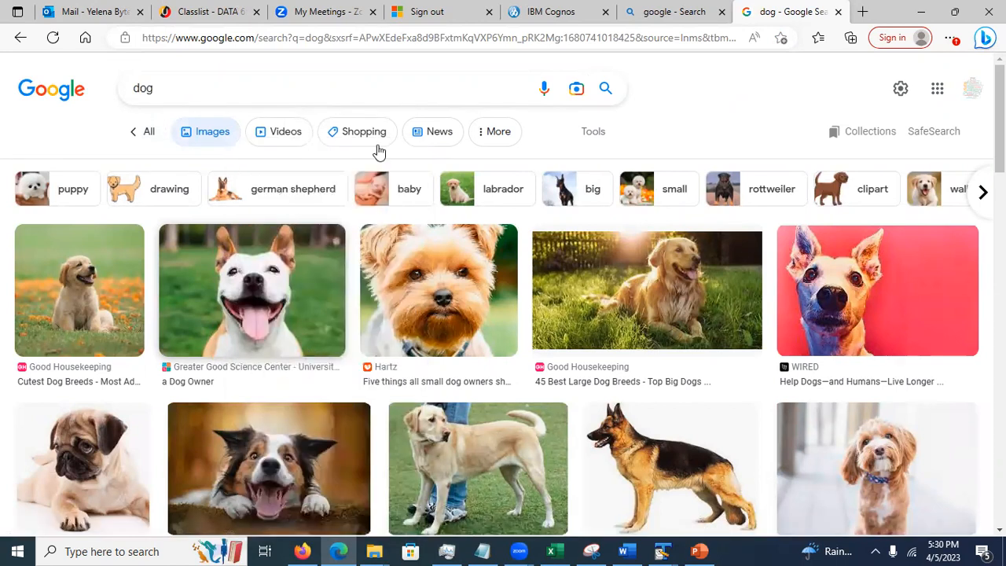
key("ctrl+t")
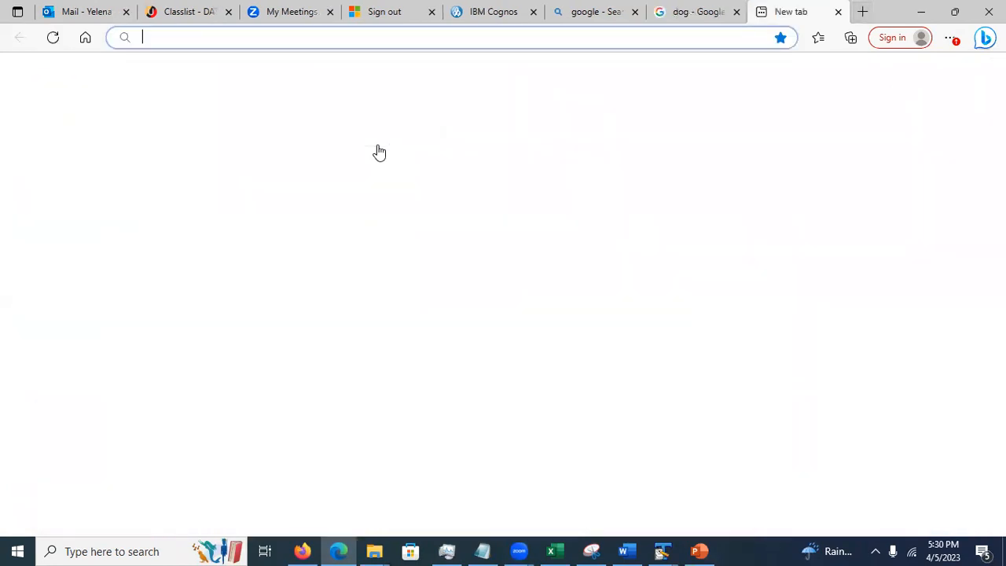
key("ctrl+v")
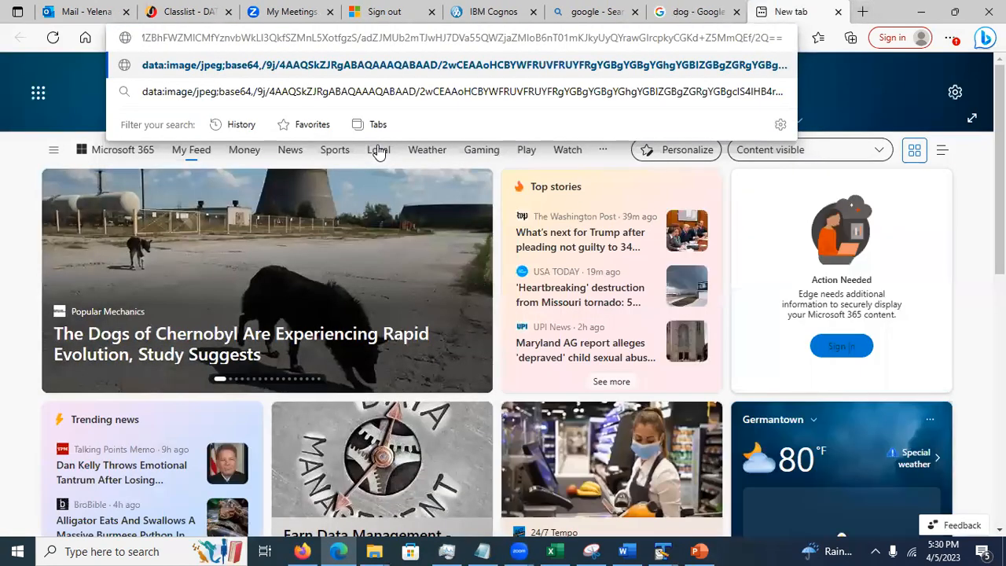
key("Return")
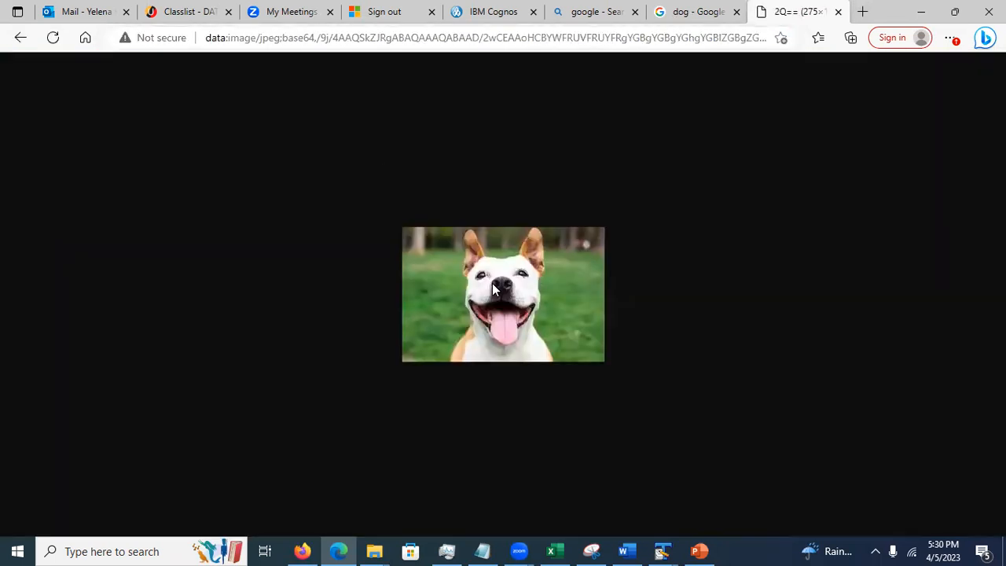
right_click(492, 289)
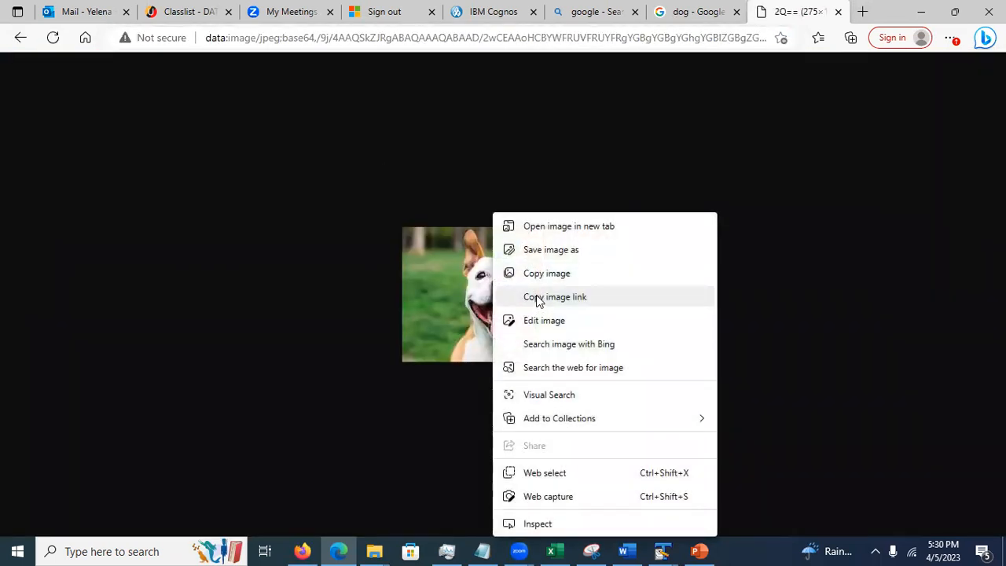
left_click(538, 298)
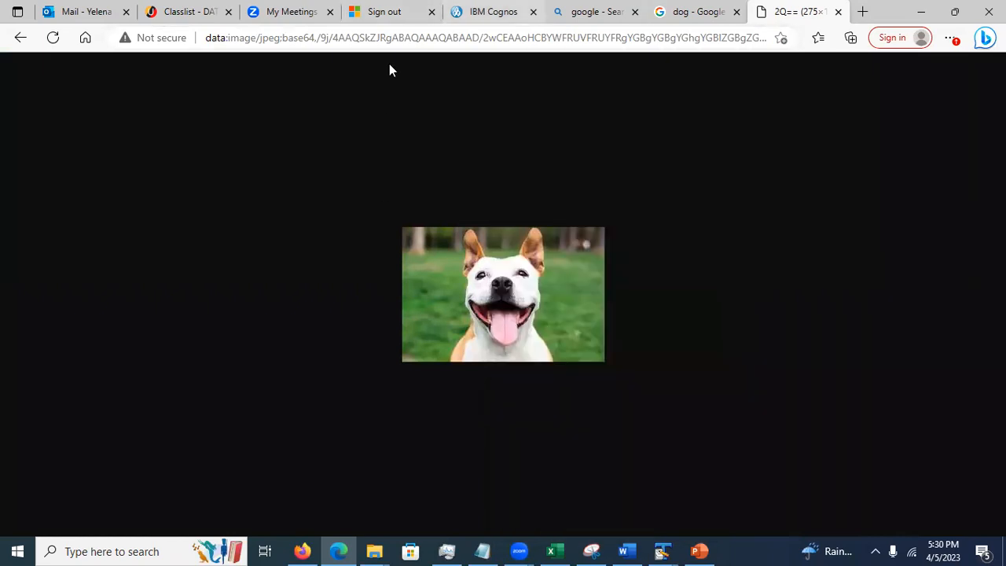
left_click(492, 12)
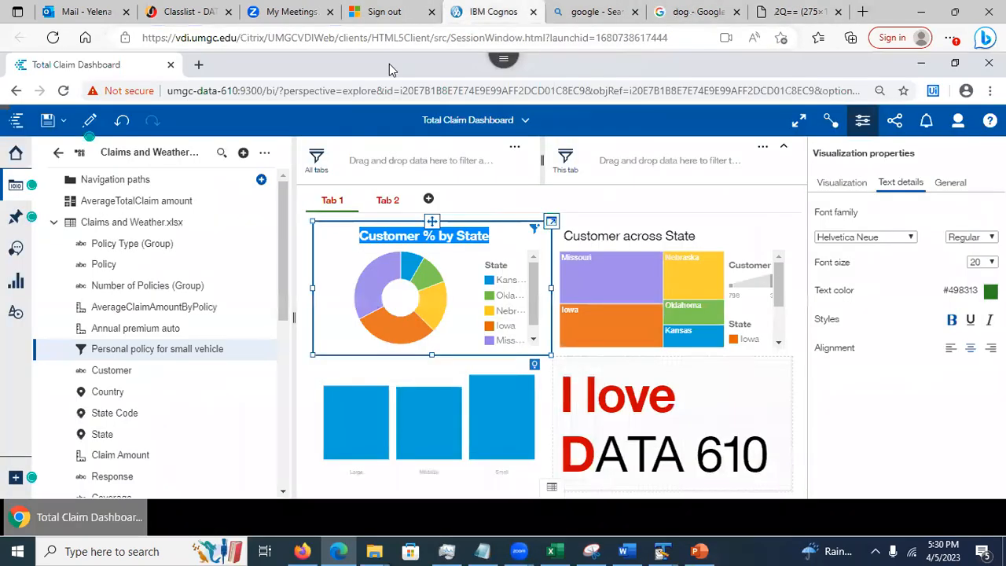
Add Tab 3 with the 2x2 four-panel layout and drop an Image widget onto it
left_click(430, 200)
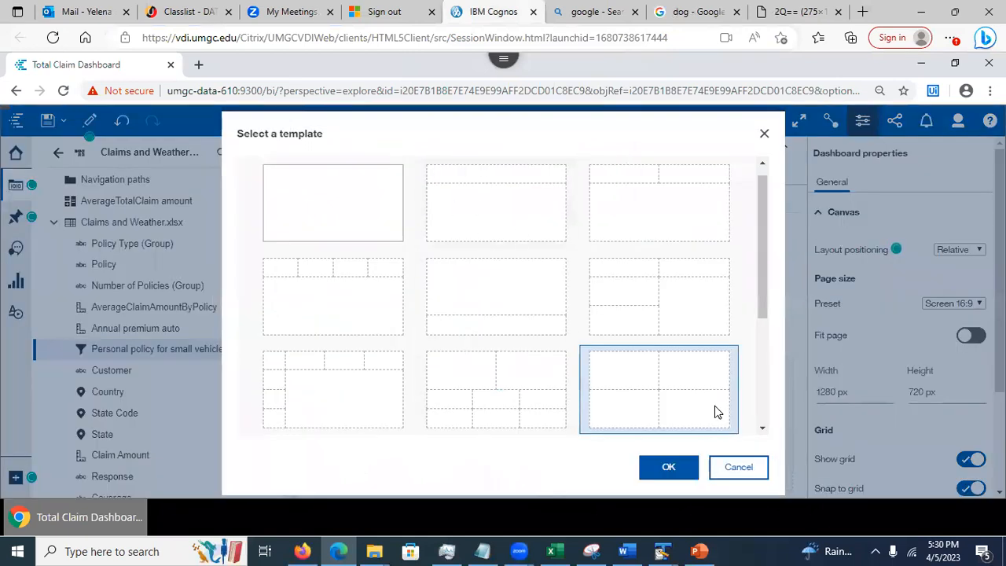
left_click(670, 468)
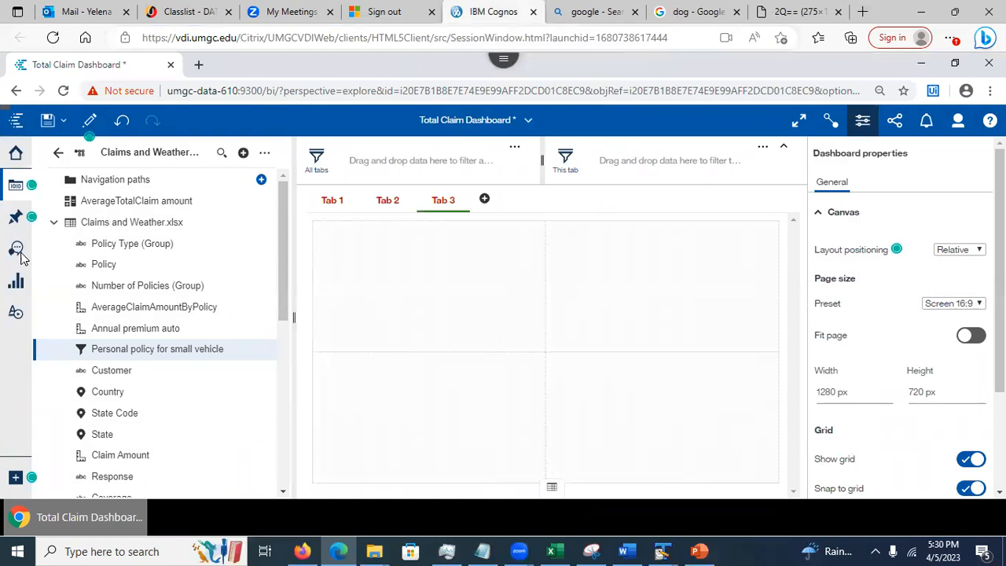
left_click(15, 314)
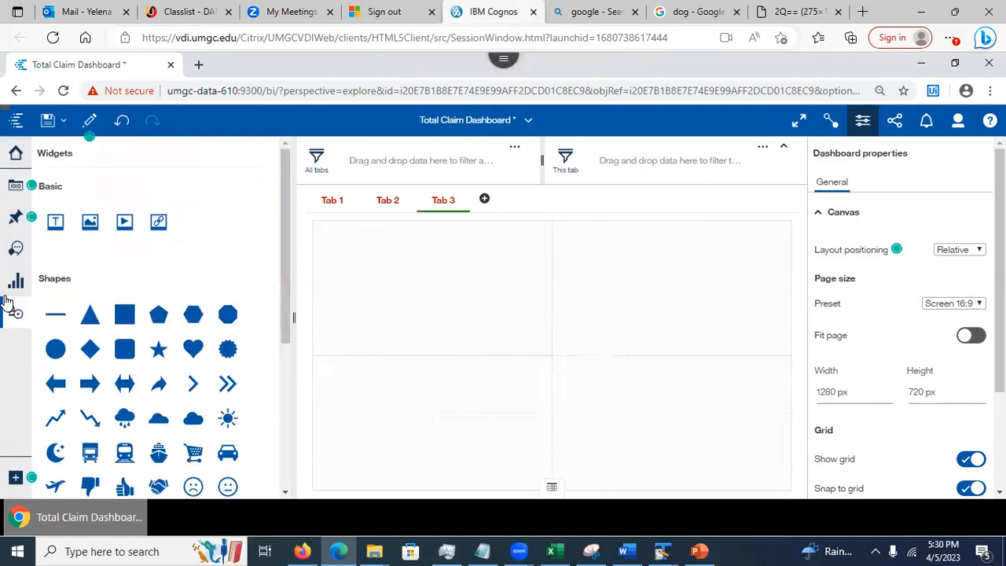
left_click_drag(92, 221, 428, 287)
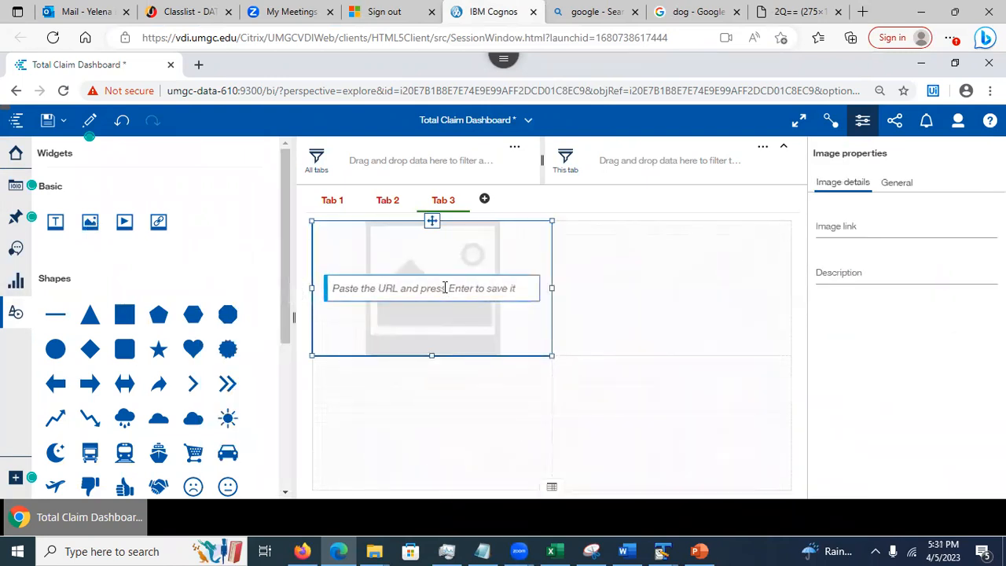
Paste the dog picture link into the Tab 3 image widget, dismiss the clipboard notice, and go to the slides
key("ctrl+v")
left_click(444, 435)
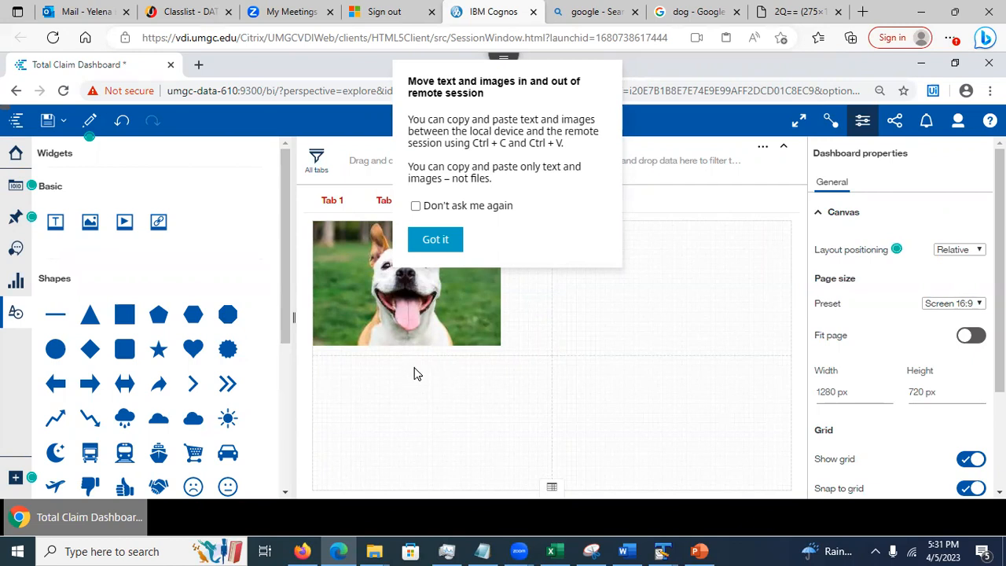
left_click(431, 242)
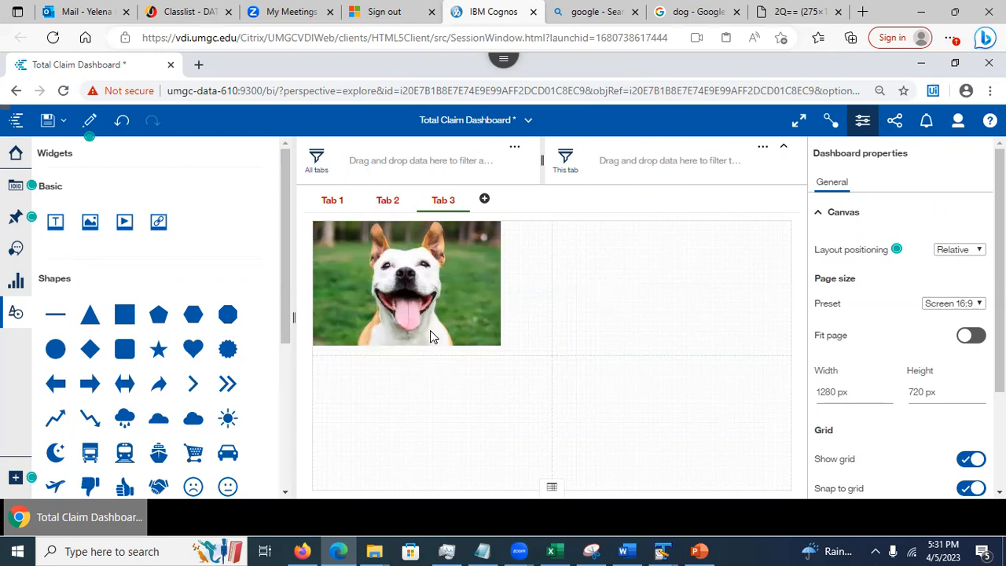
left_click(701, 548)
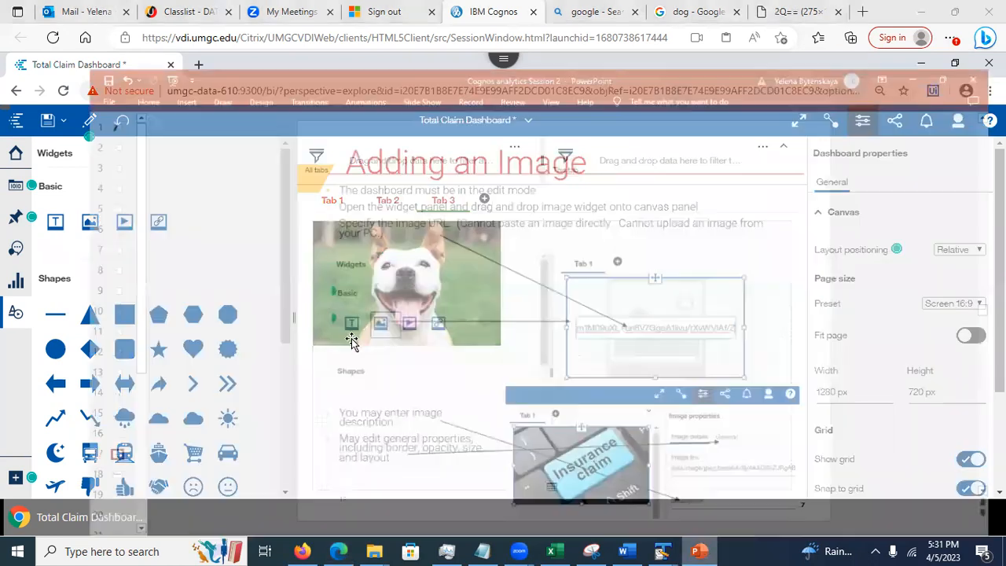
Go to slide 18, Visualizations are Linked, and minimize PowerPoint
left_click(26, 455)
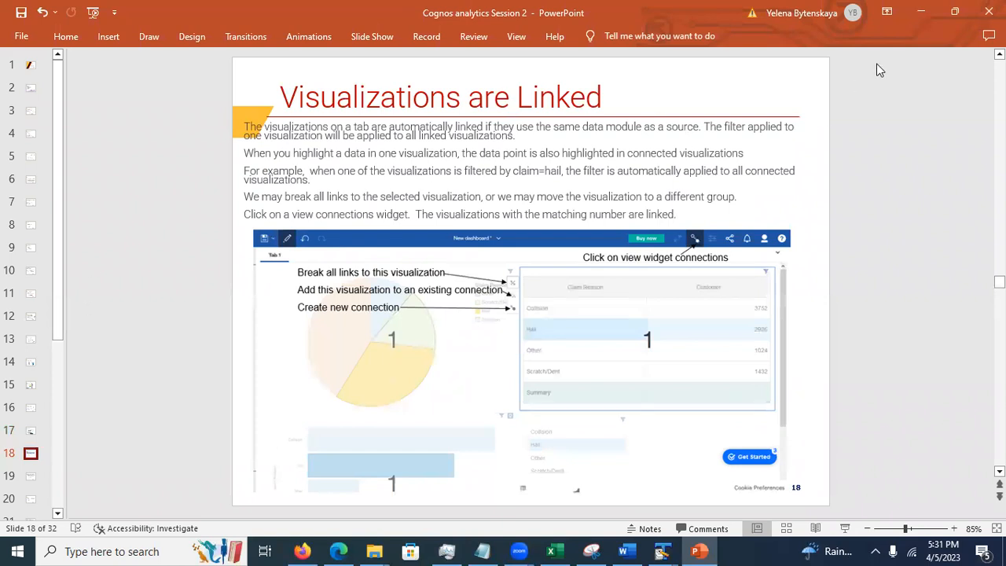
left_click(920, 11)
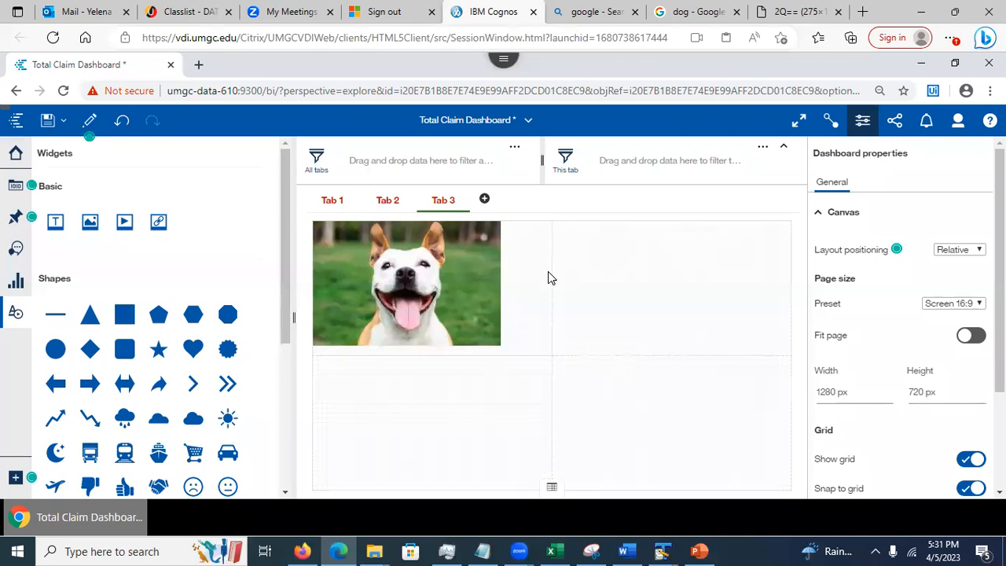
Undo the picture, re-paste the dog link into the image widget, and select the link text
left_click(122, 124)
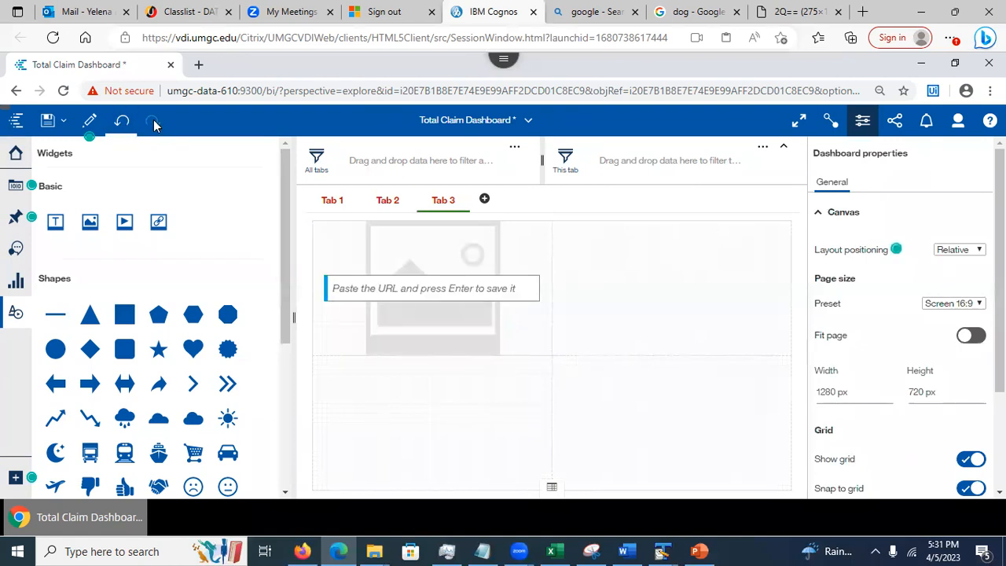
left_click(366, 286)
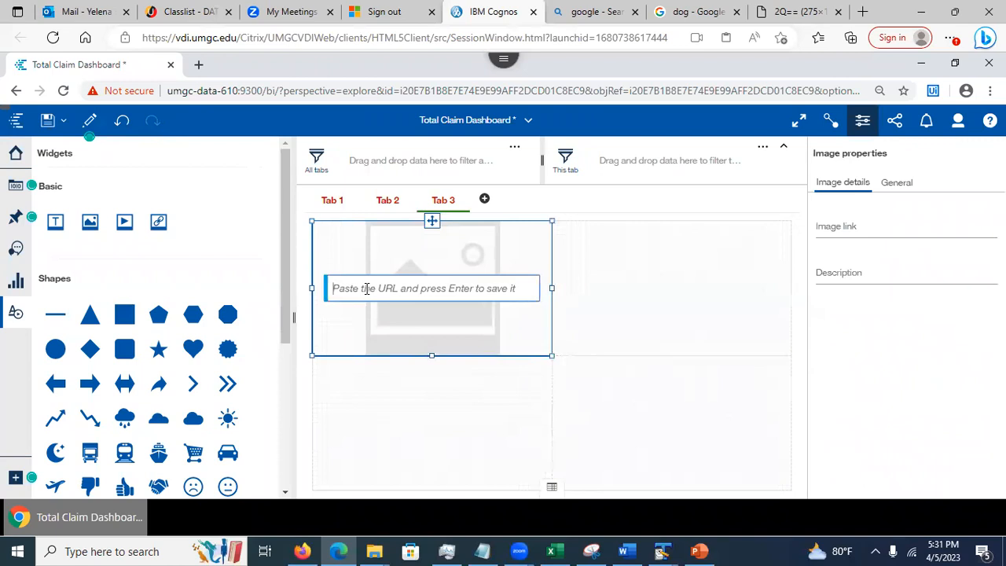
key("ctrl+v")
left_click(404, 416)
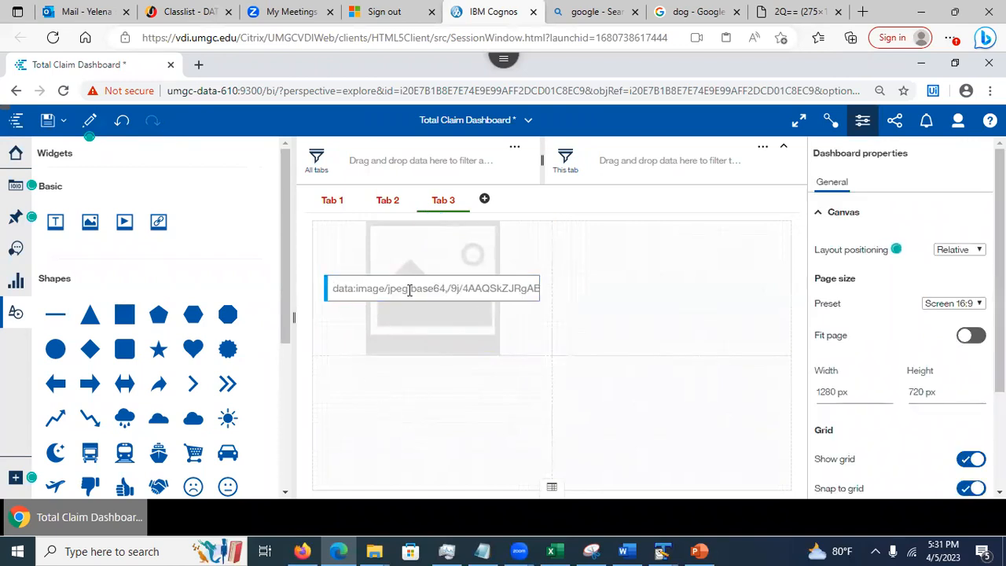
left_click(380, 290)
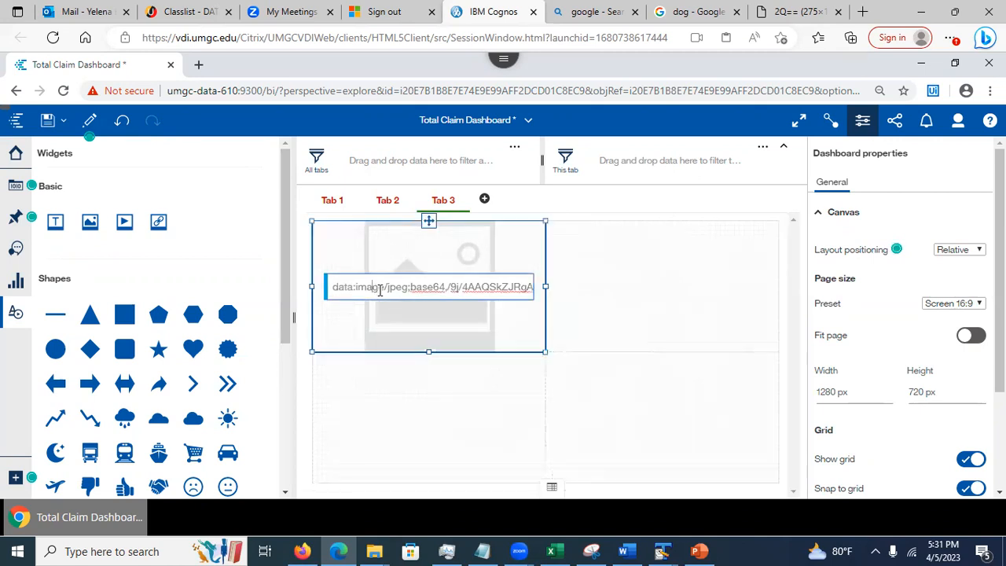
key("ctrl+a")
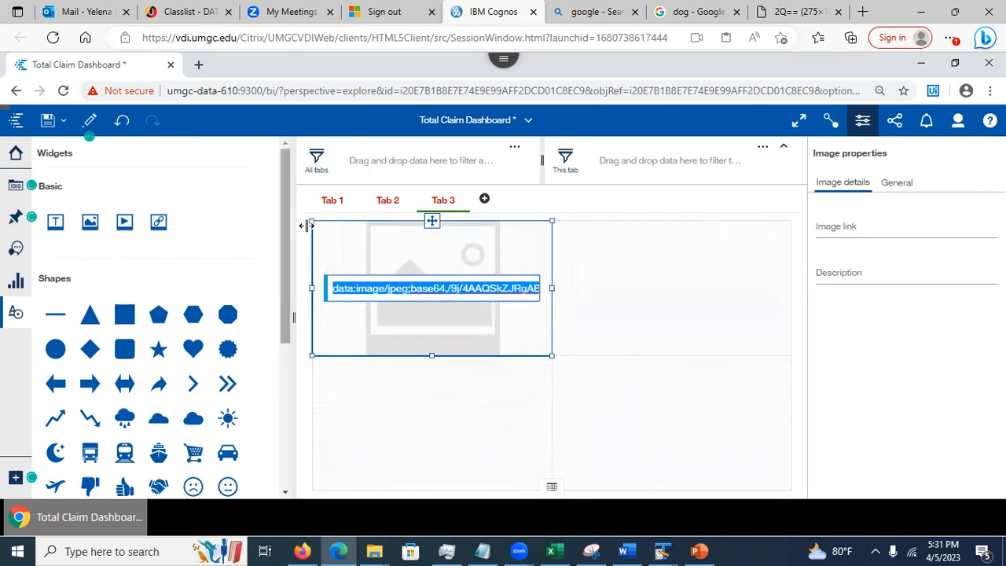
Delete the image widget from Tab 3, leaving it removed after undo/redo, and save the dashboard
left_click(433, 220)
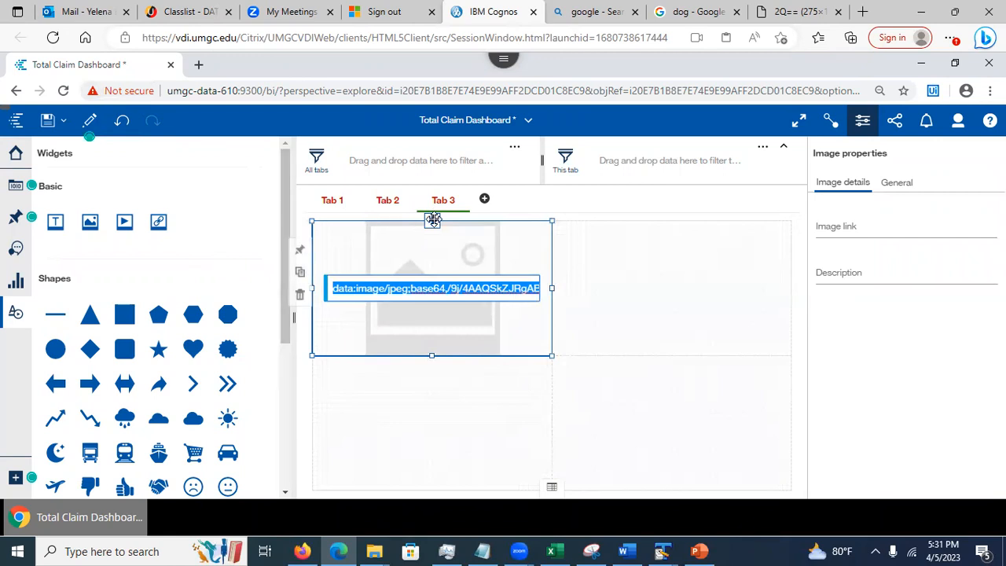
key("Delete")
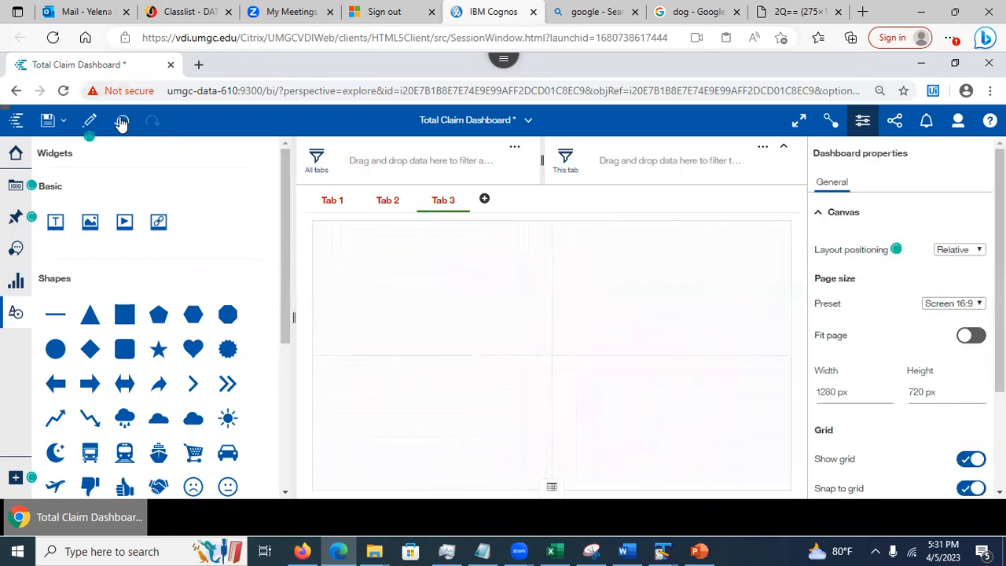
left_click(122, 121)
left_click(148, 121)
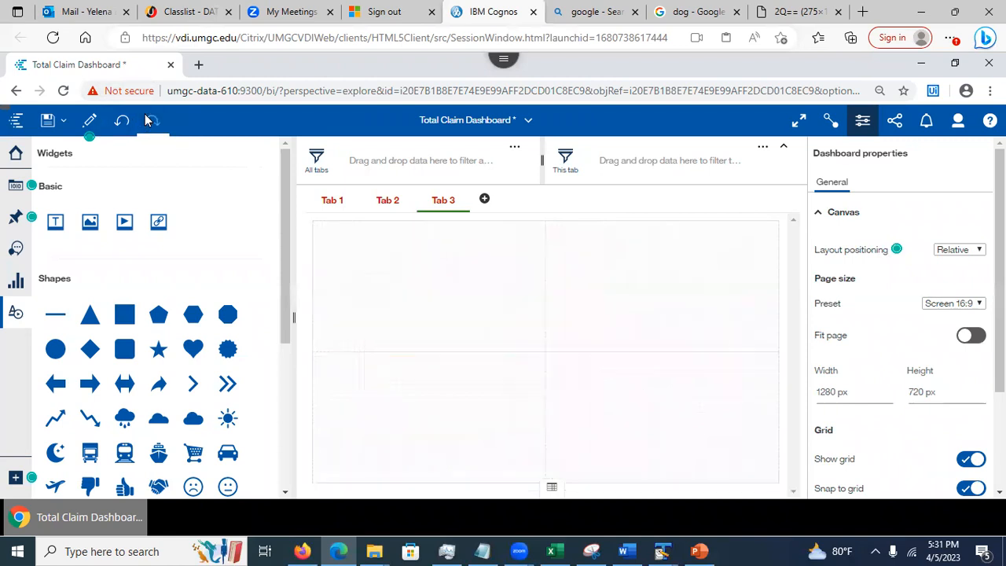
left_click(123, 123)
left_click(152, 121)
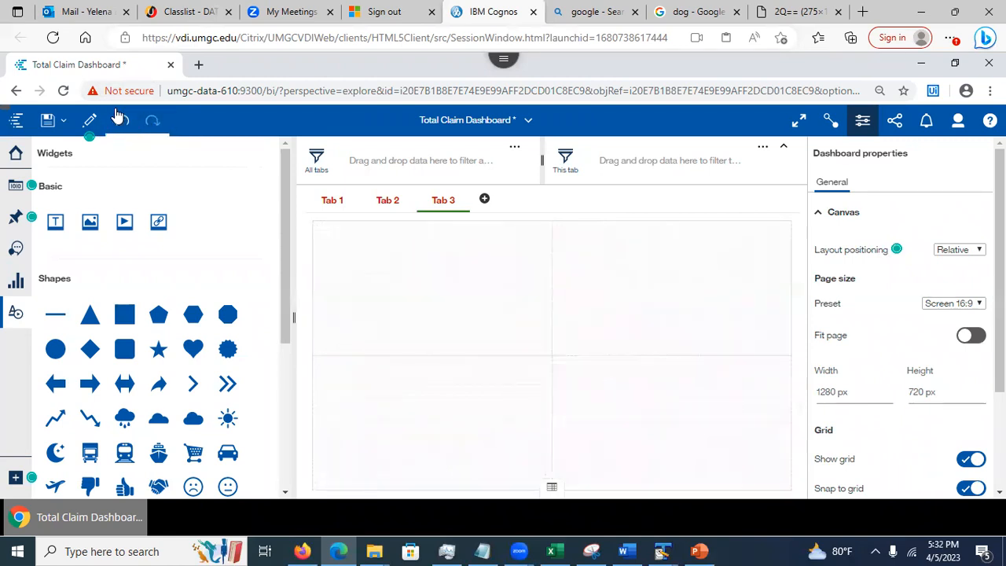
left_click(47, 119)
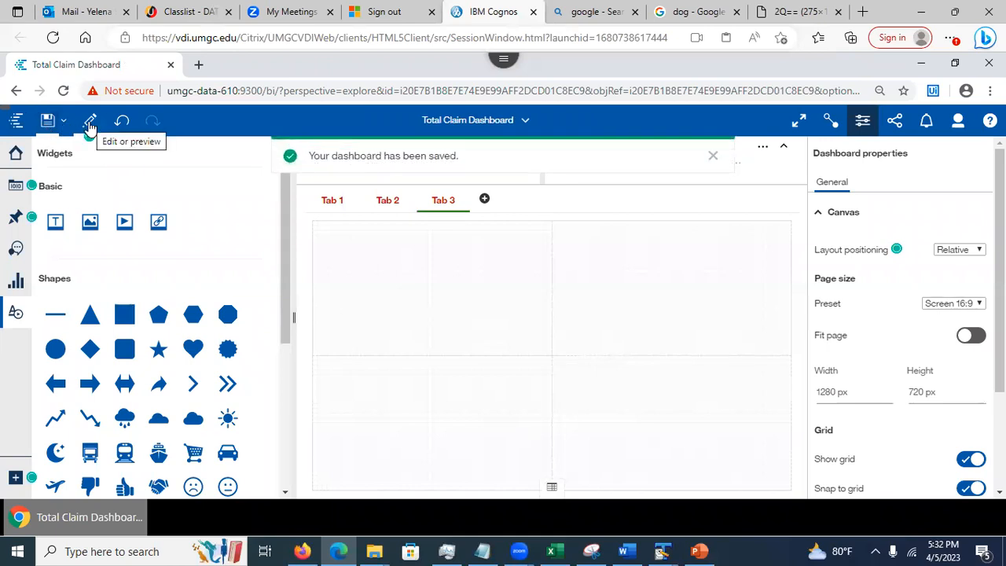
Preview Tab 1 and the empty Tab 3, and try dragging a heat map onto Tab 3
left_click(90, 124)
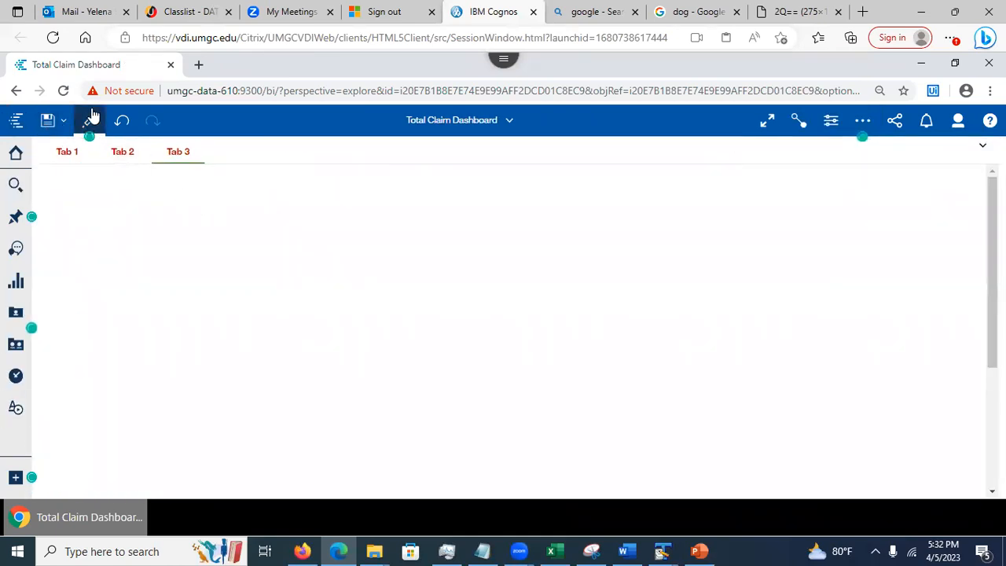
left_click(58, 150)
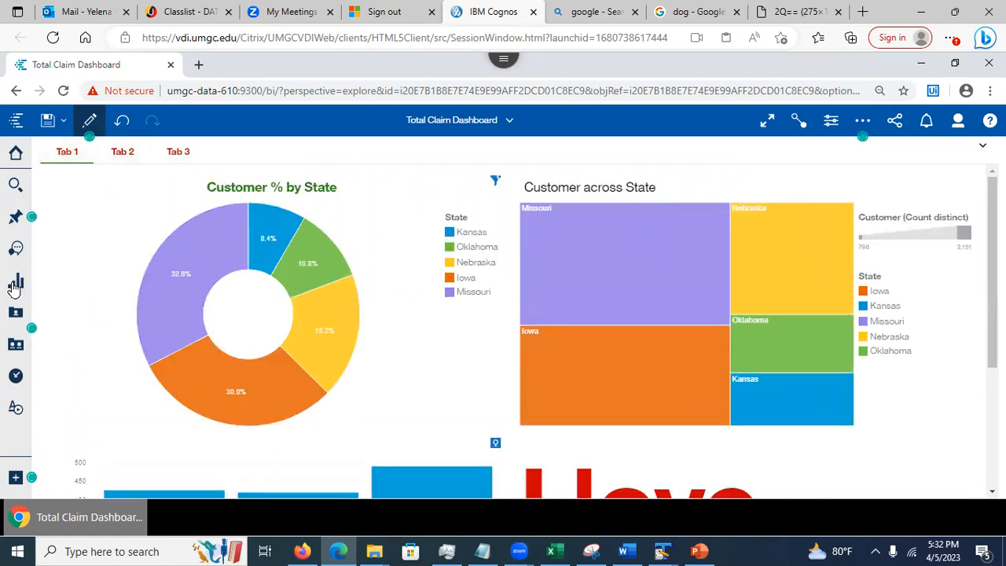
left_click(177, 150)
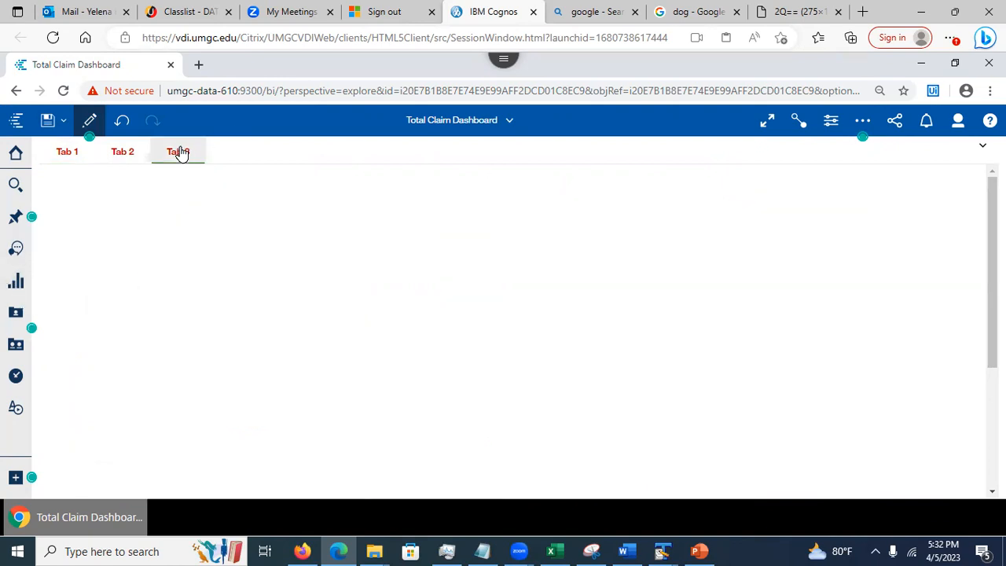
left_click(16, 283)
left_click_drag(246, 251, 415, 246)
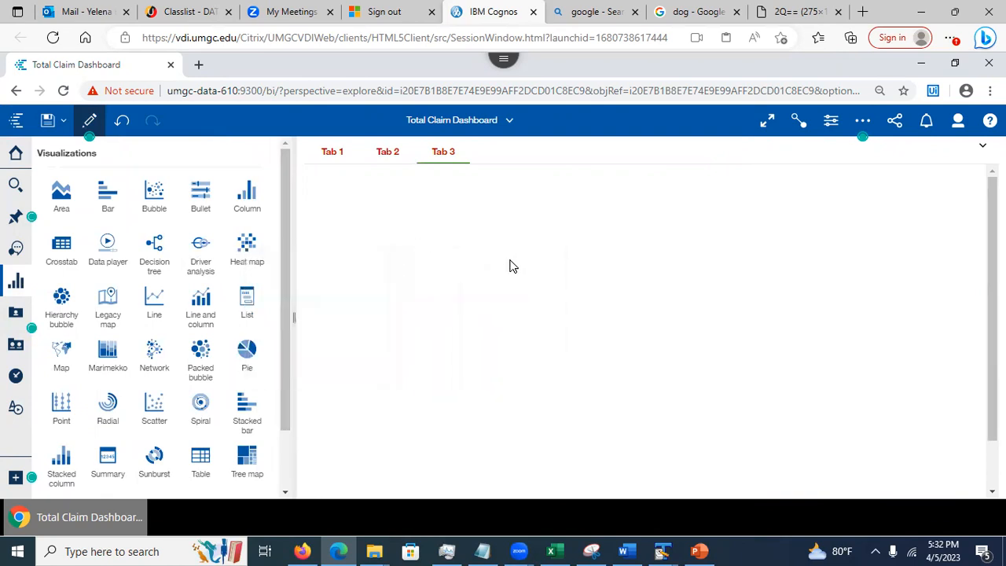
left_click_drag(243, 260, 382, 259)
Toggle out of edit mode and close the Total Claim Dashboard from the open items list
left_click(89, 119)
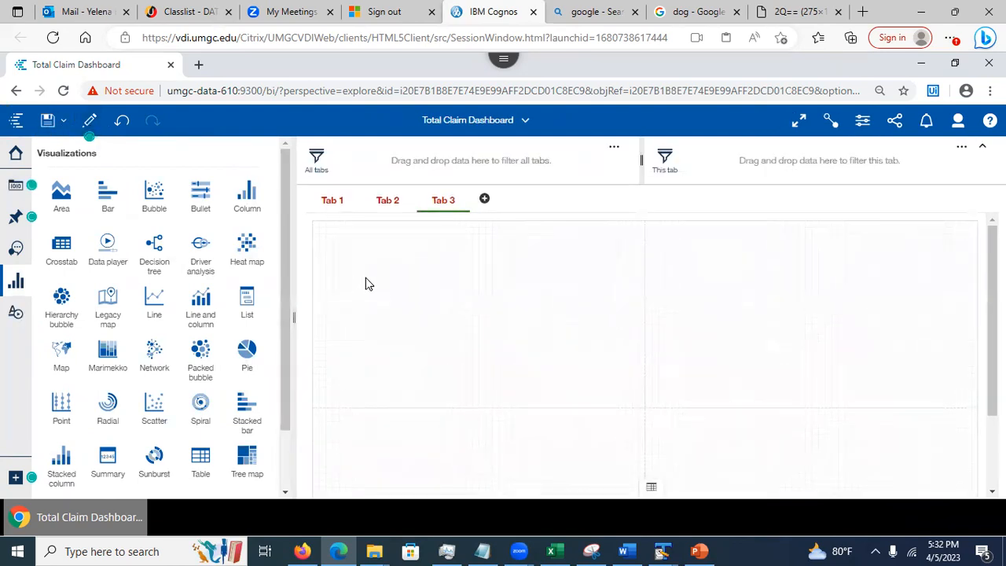
left_click(16, 281)
left_click(90, 119)
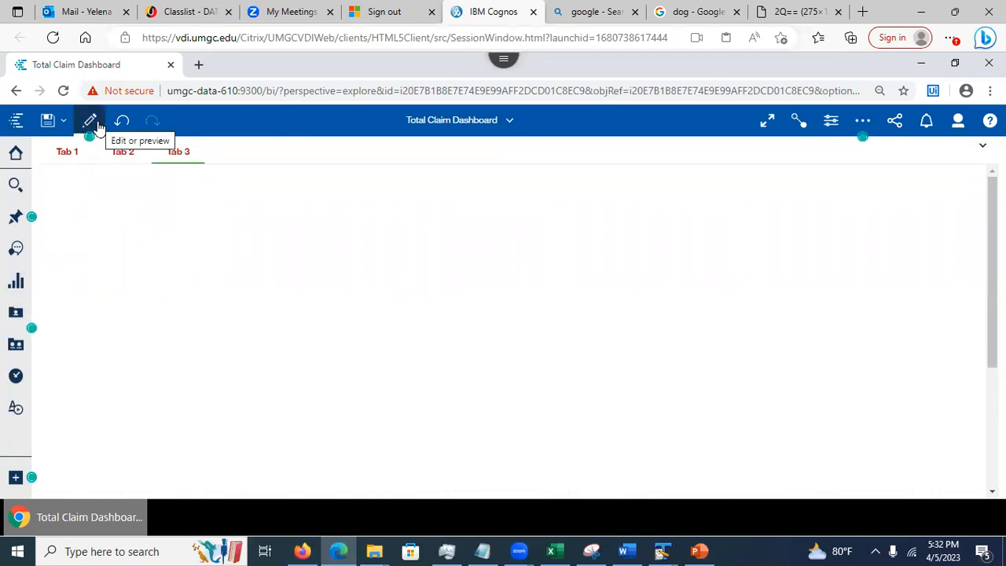
left_click(85, 126)
left_click(510, 123)
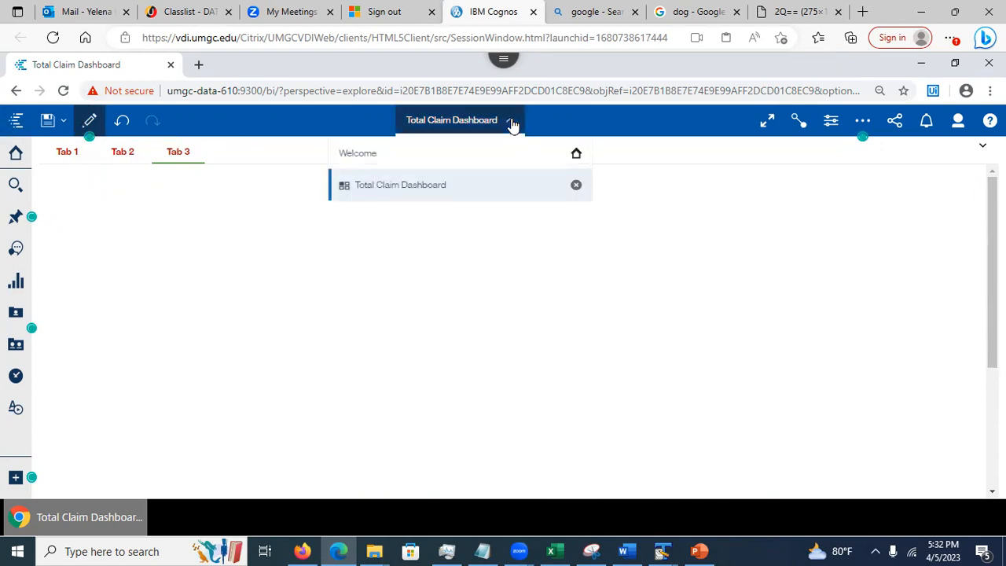
left_click(576, 186)
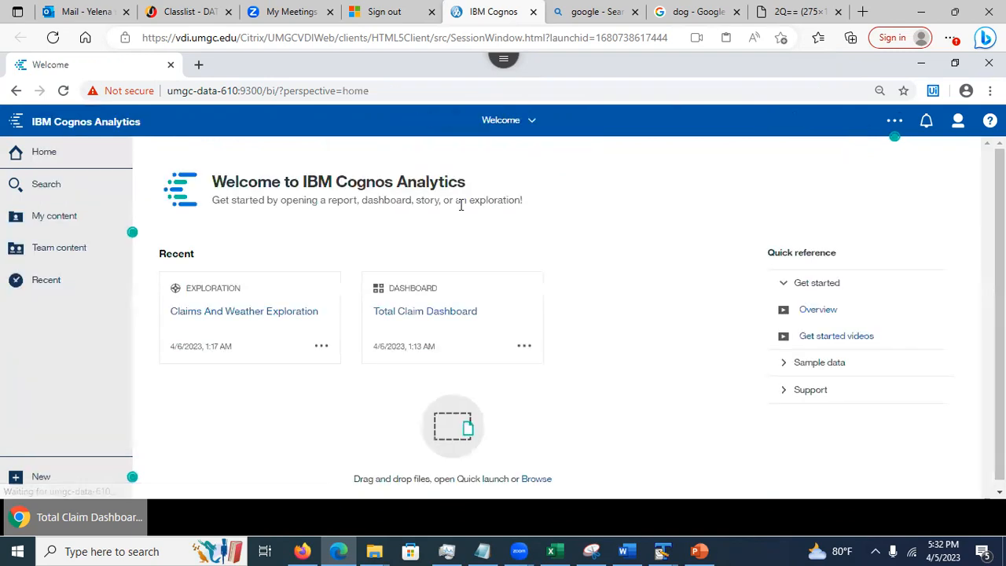
Open the ClaimsAndWeather_ConnectionsDemo dashboard from the My content list
left_click(59, 221)
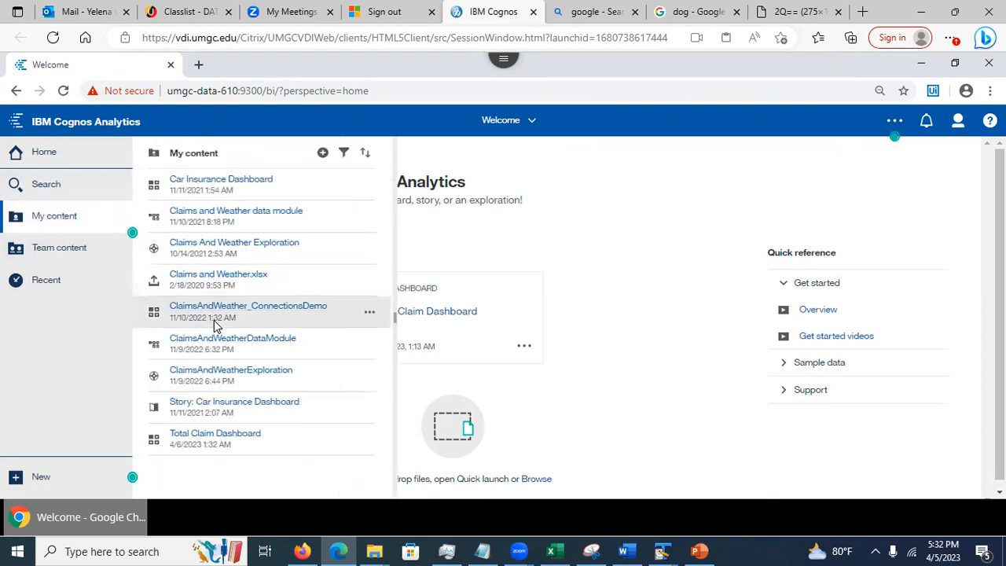
left_click(223, 307)
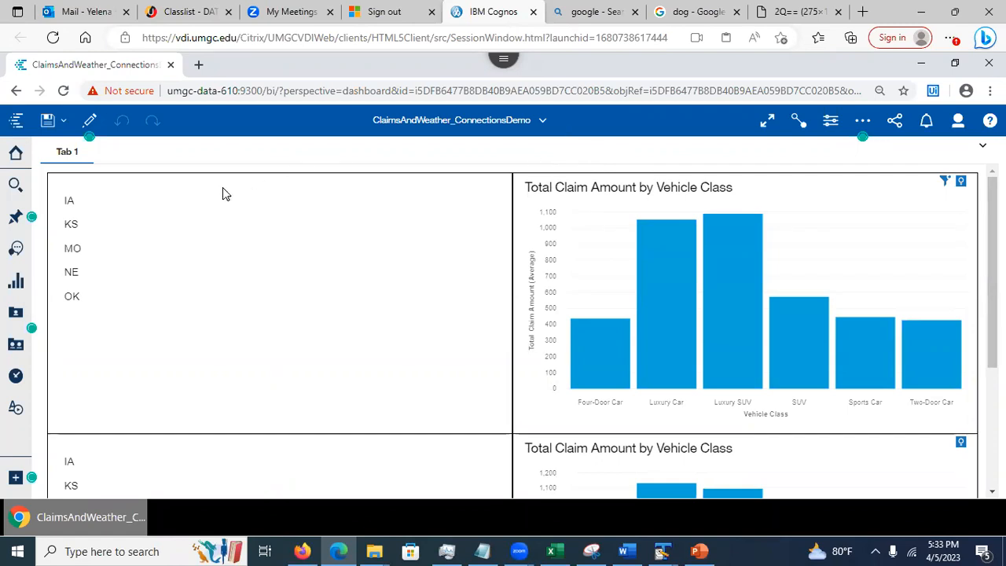
Filter the top claims chart to MO, then to OK, and switch the dashboard into edit mode
left_click(71, 250)
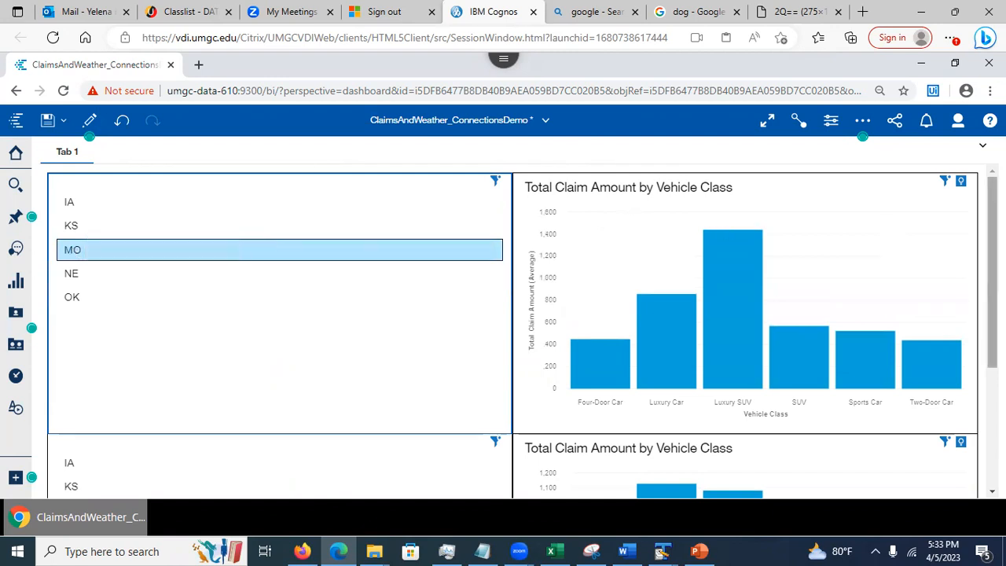
scroll(510, 329, "down", 5)
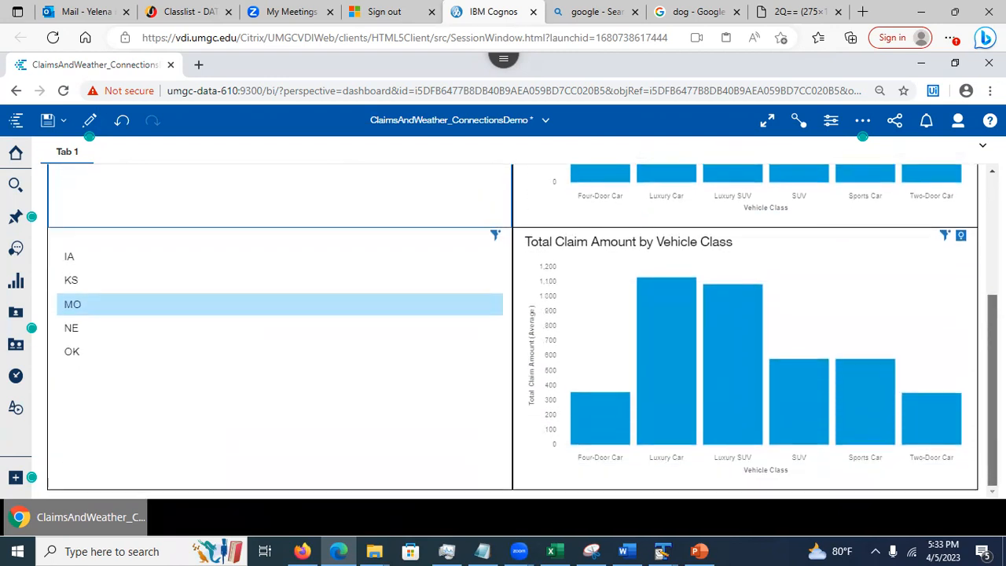
scroll(511, 330, "up", 5)
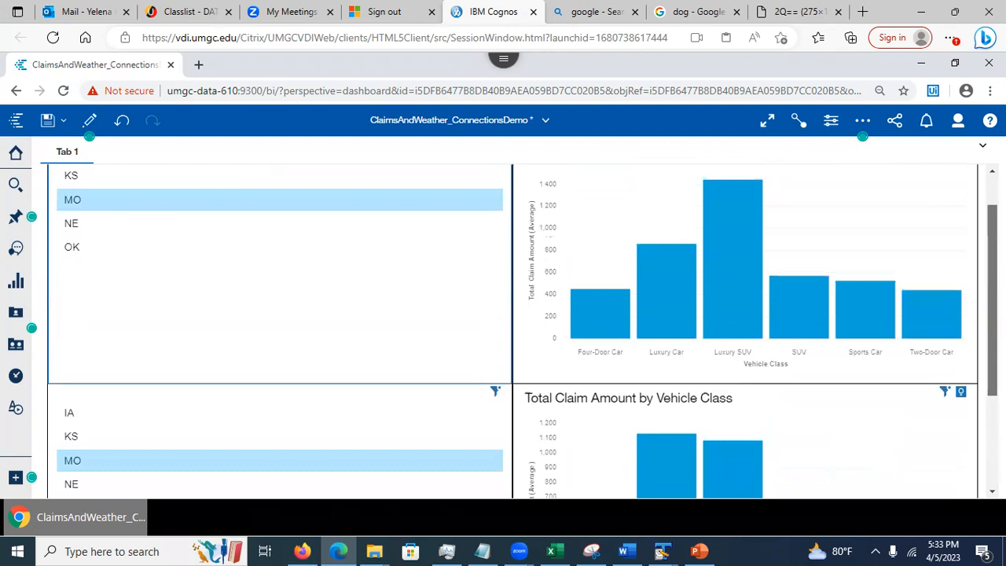
scroll(510, 330, "down", 5)
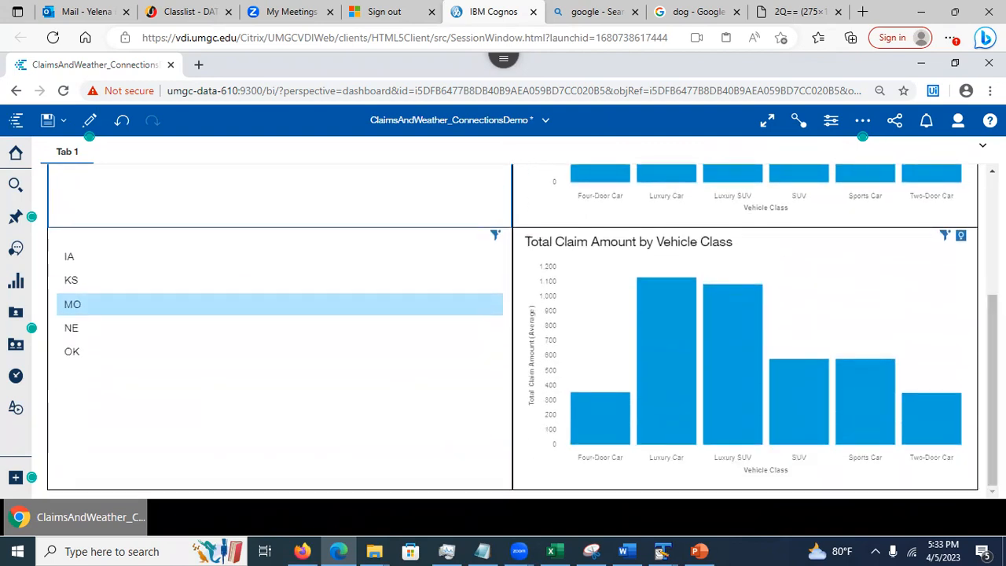
scroll(876, 251, "up", 5)
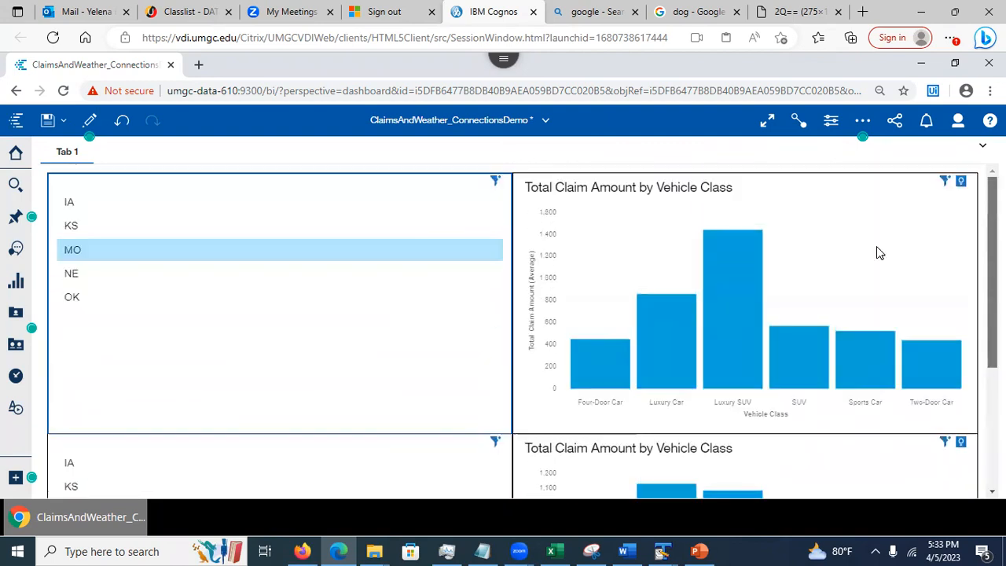
left_click(69, 301)
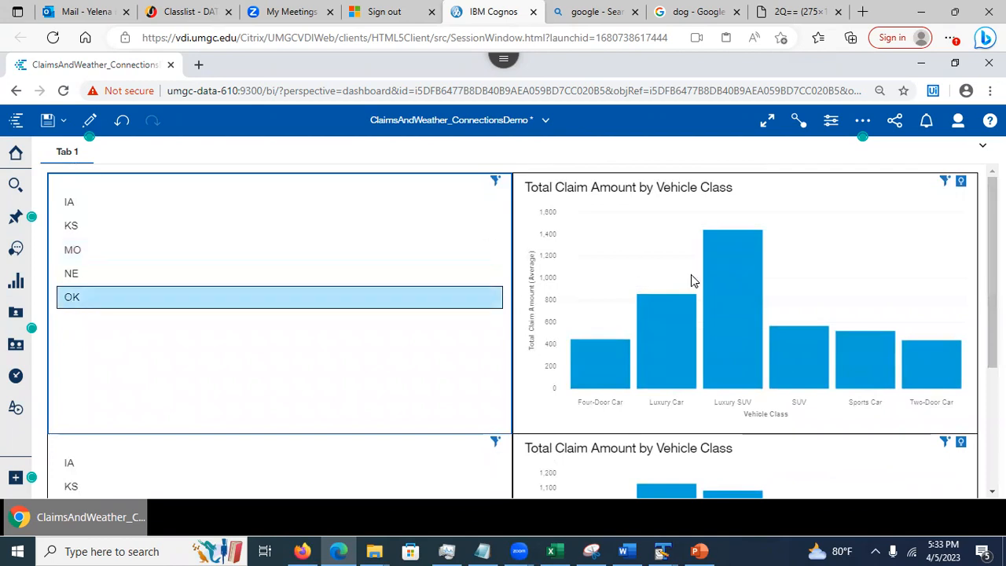
mouse_move(991, 271)
left_mouse_down()
mouse_move(991, 389)
mouse_move(992, 271)
left_mouse_up()
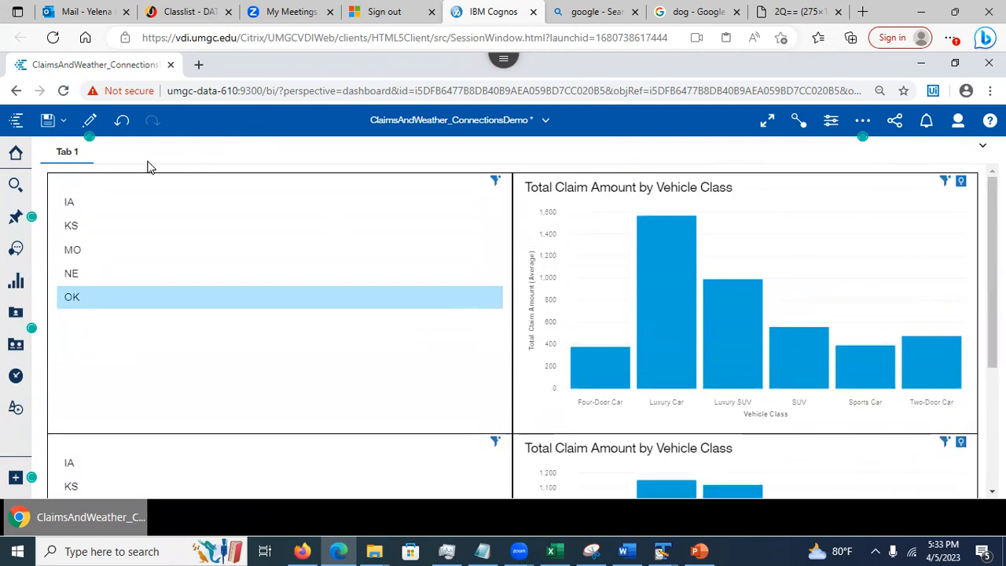
left_click(90, 121)
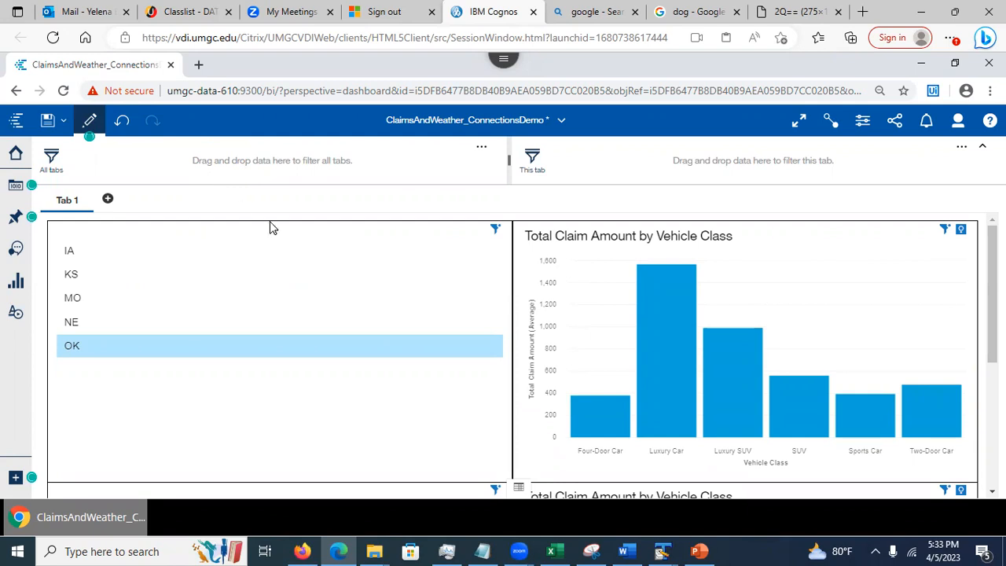
Break all links on the lower Total Claim Amount by Vehicle Class chart in the widget connections view
left_click(830, 122)
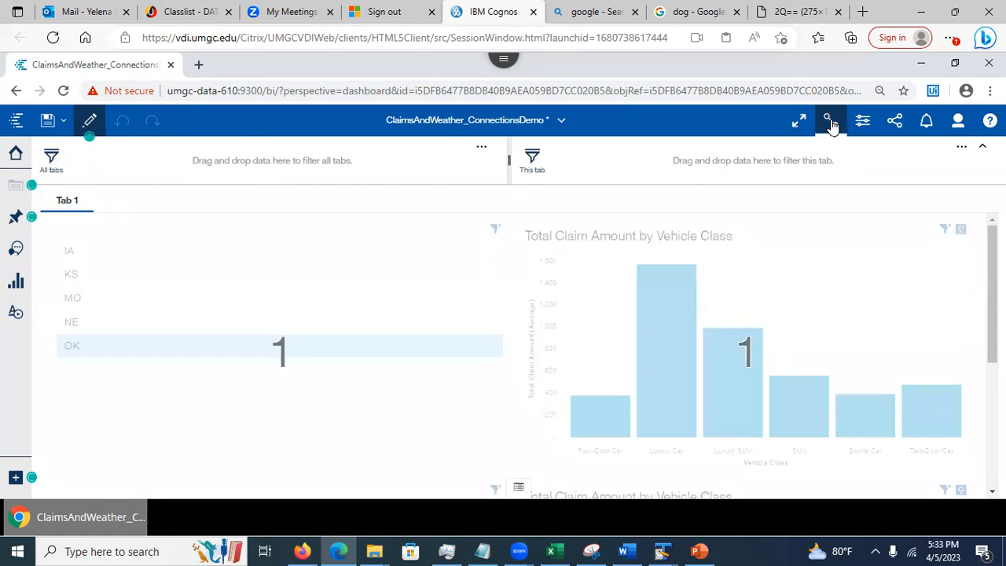
scroll(526, 353, "down", 5)
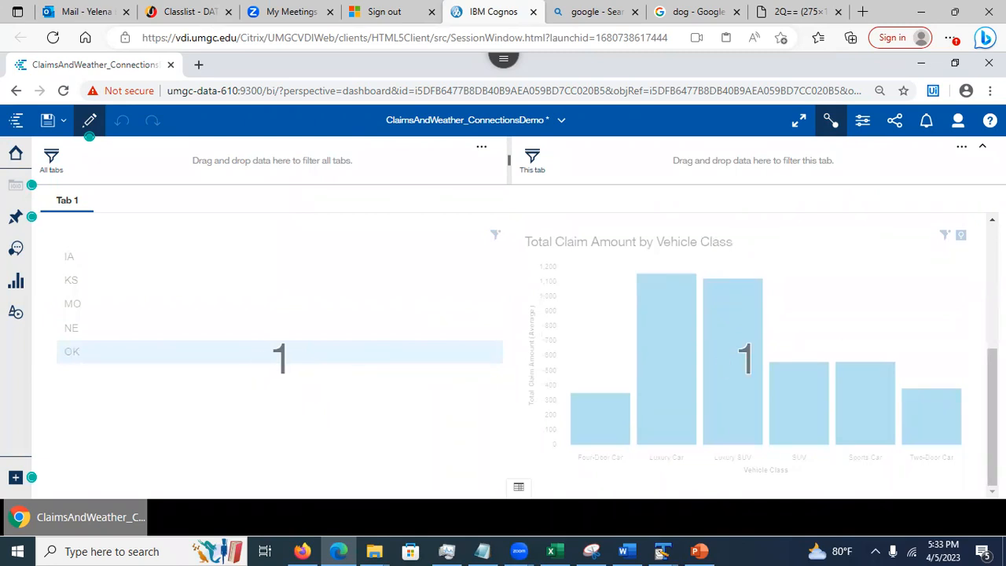
scroll(968, 290, "up", 4)
scroll(968, 290, "up", 1)
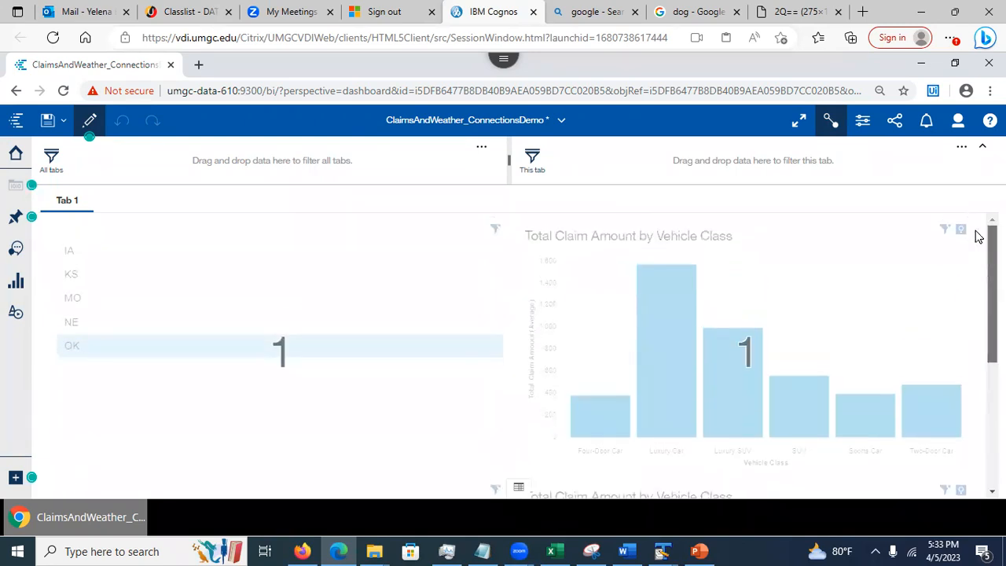
scroll(979, 251, "down", 4)
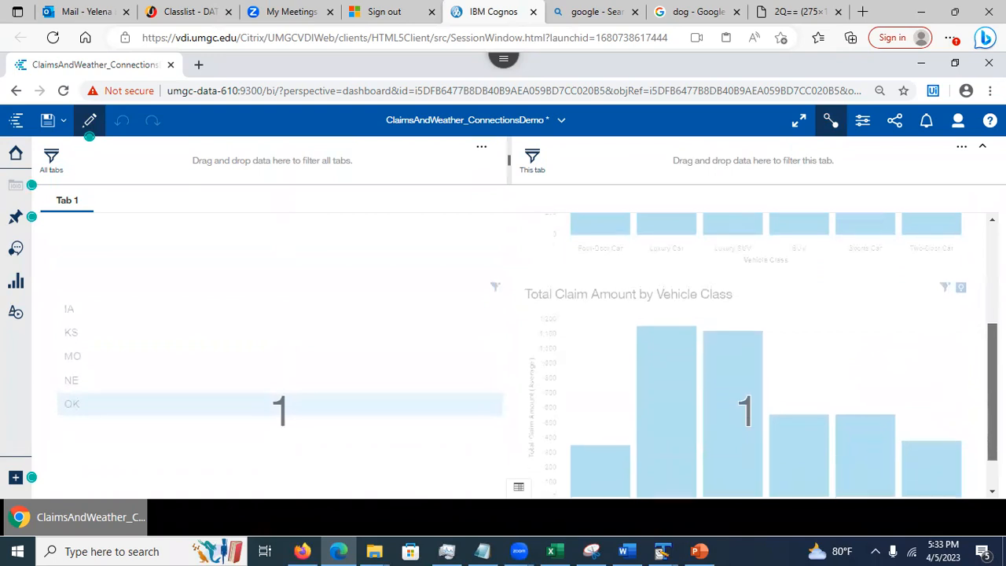
left_click(579, 359)
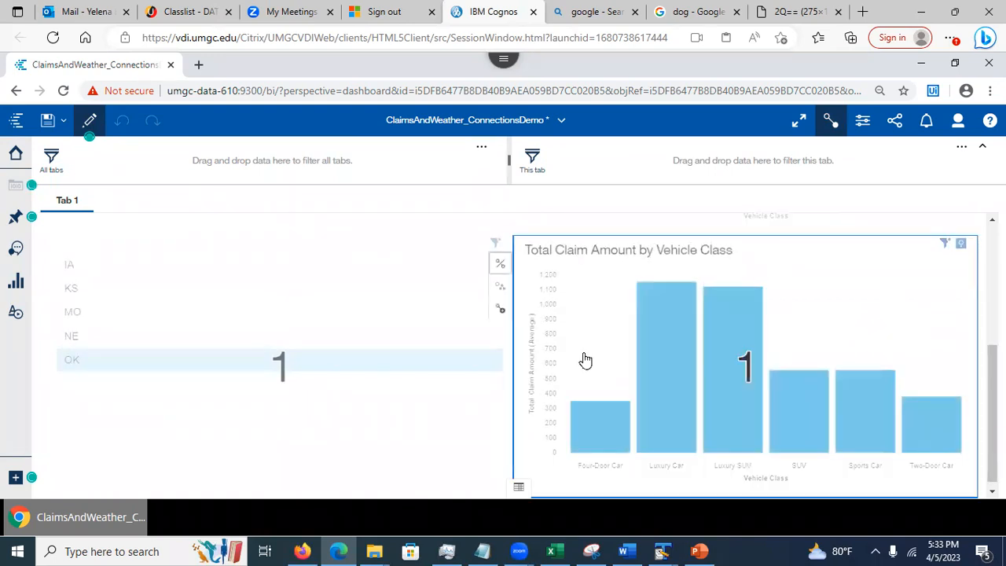
left_click(499, 269)
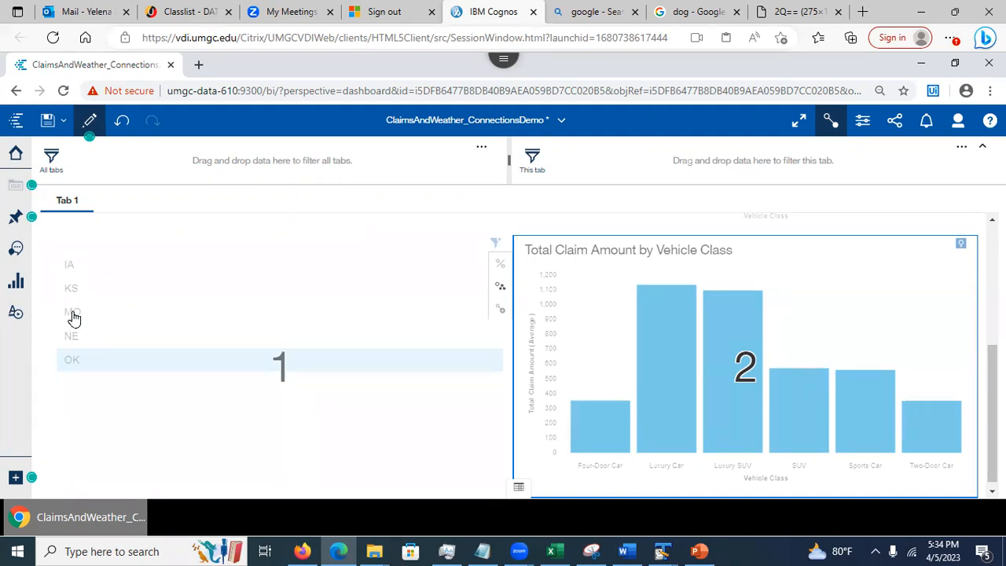
left_click(831, 120)
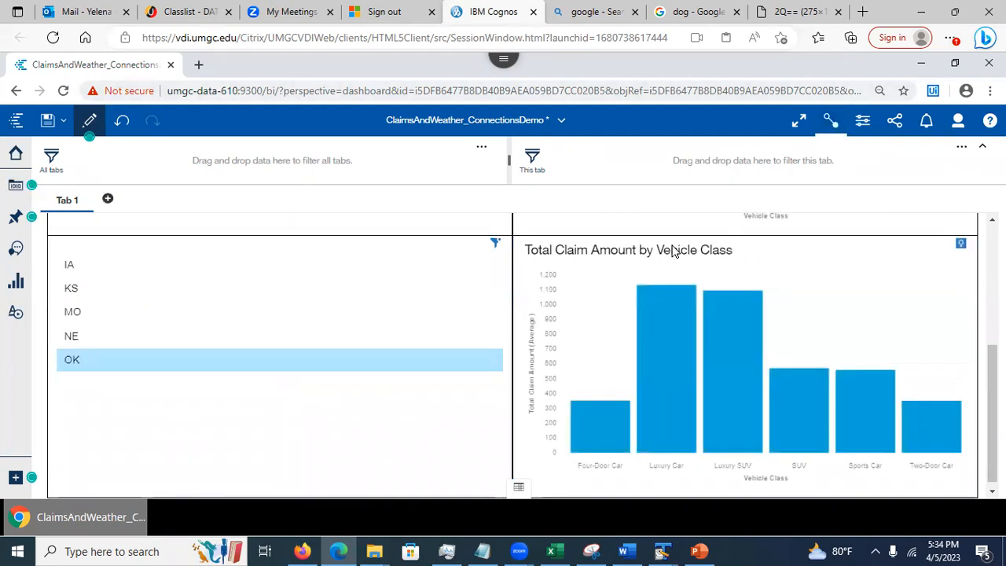
Select NE, then IA in the lower state list while the unlinked chart stays unchanged
left_click(92, 336)
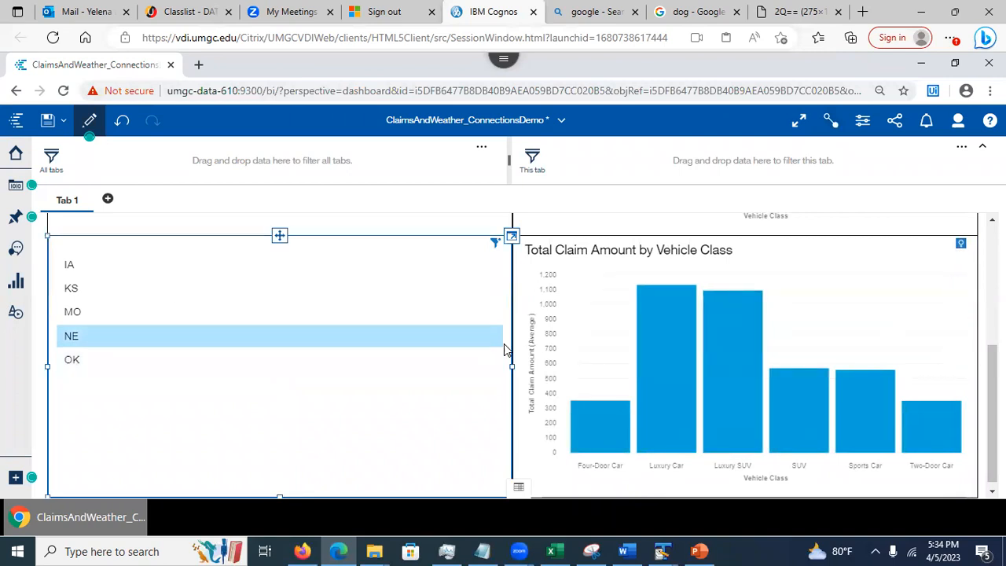
scroll(511, 354, "up", 1)
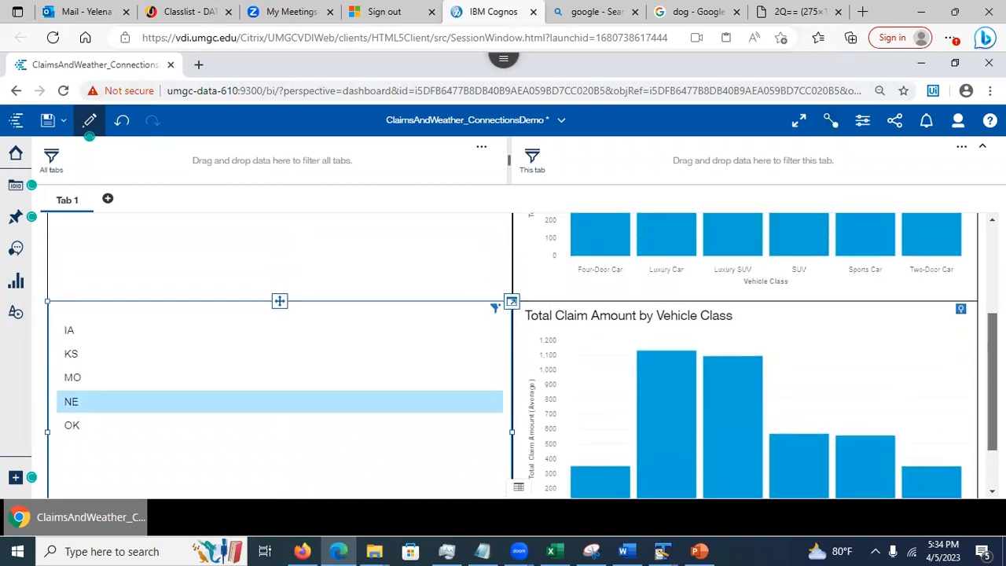
scroll(511, 353, "down", 1)
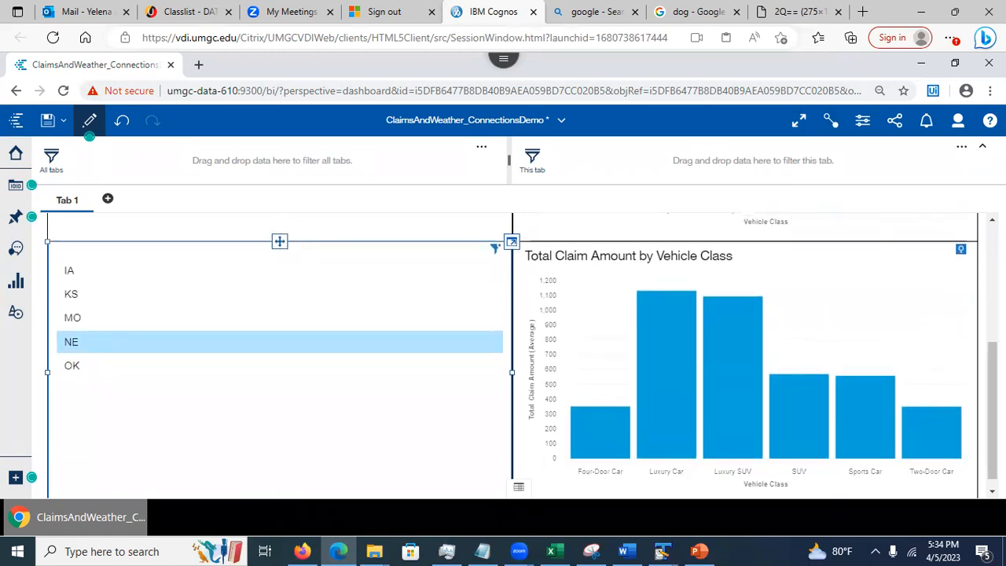
left_click(328, 277)
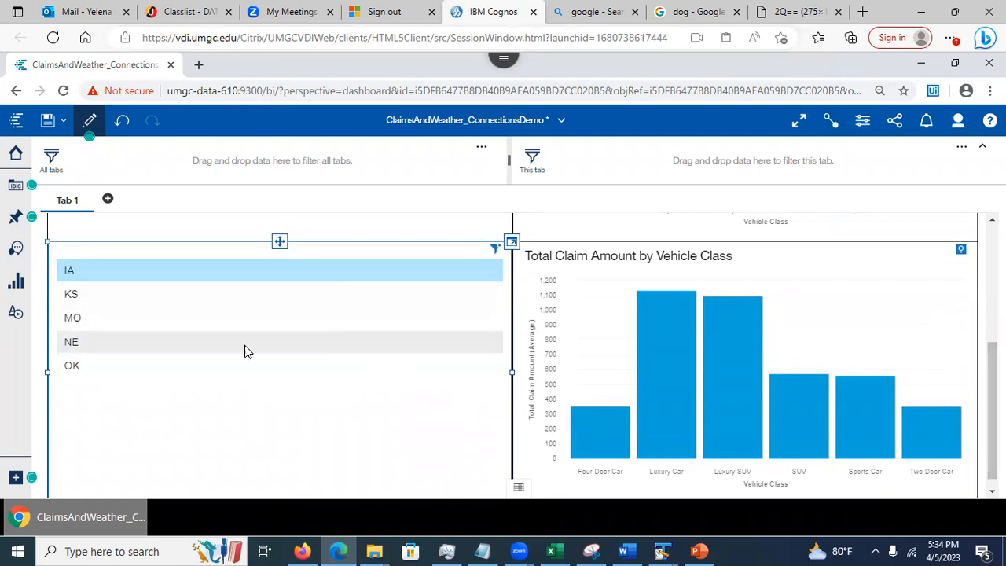
Add the lower state list to existing connection 2 in the widget connections view
left_click(832, 121)
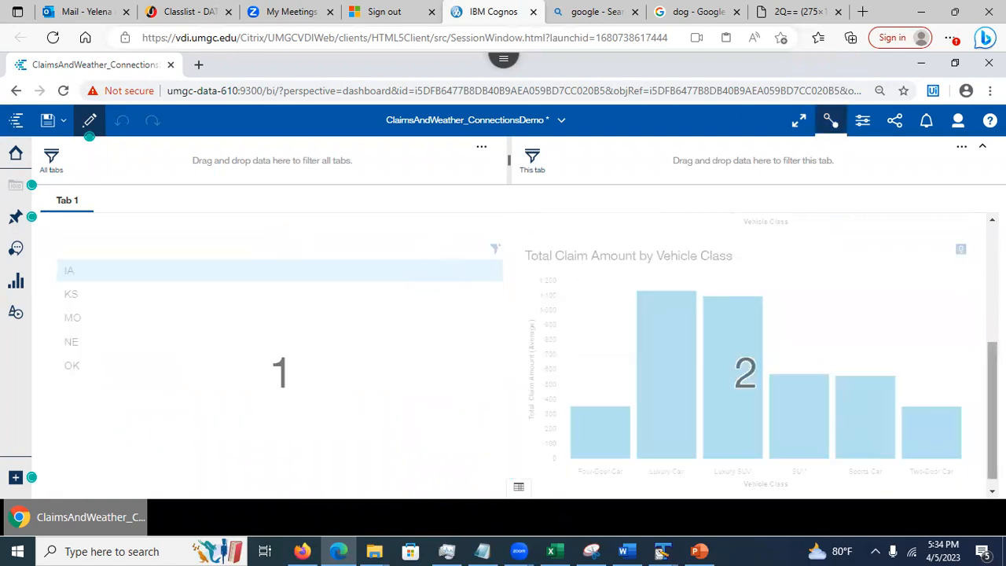
left_click(415, 340)
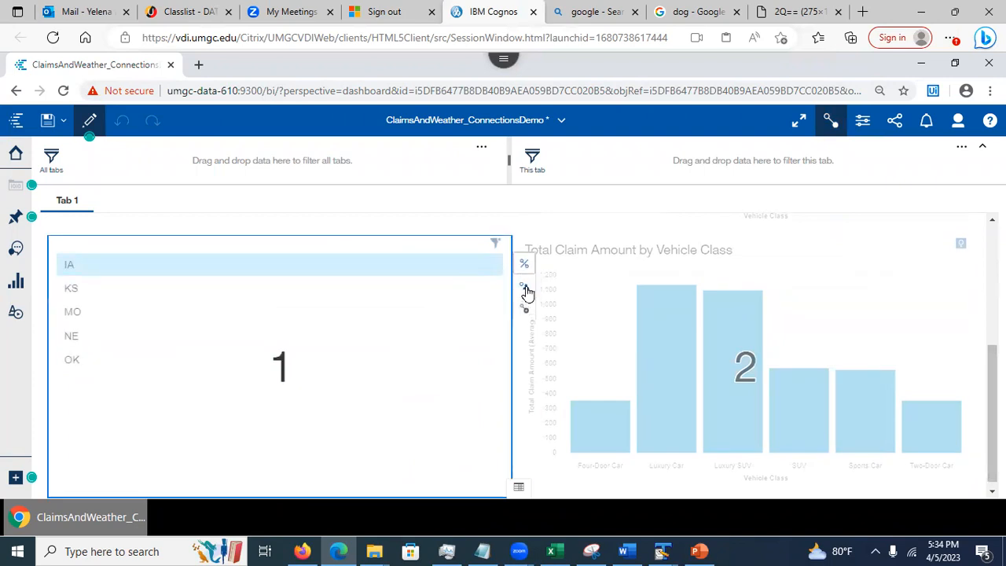
left_click(527, 292)
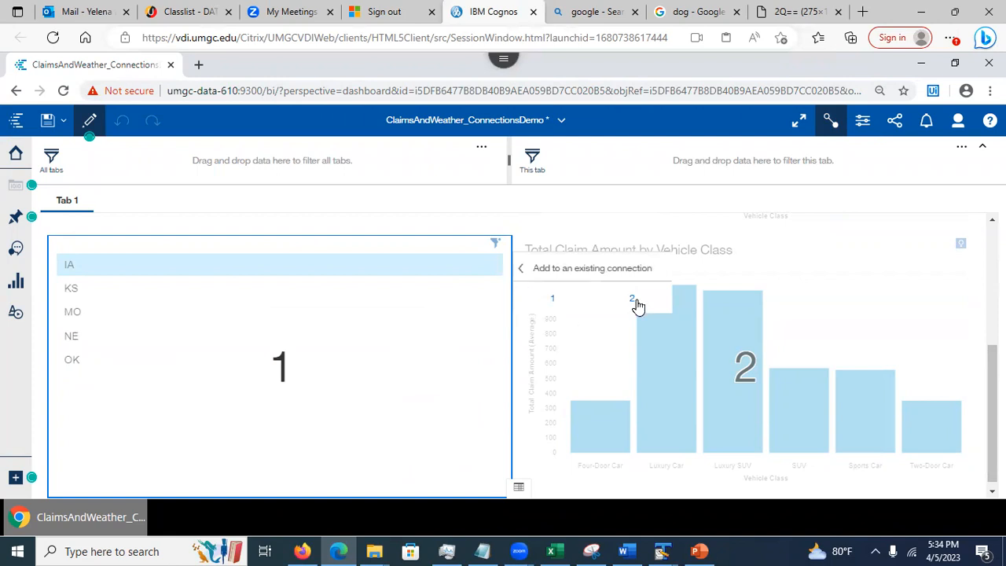
left_click(632, 300)
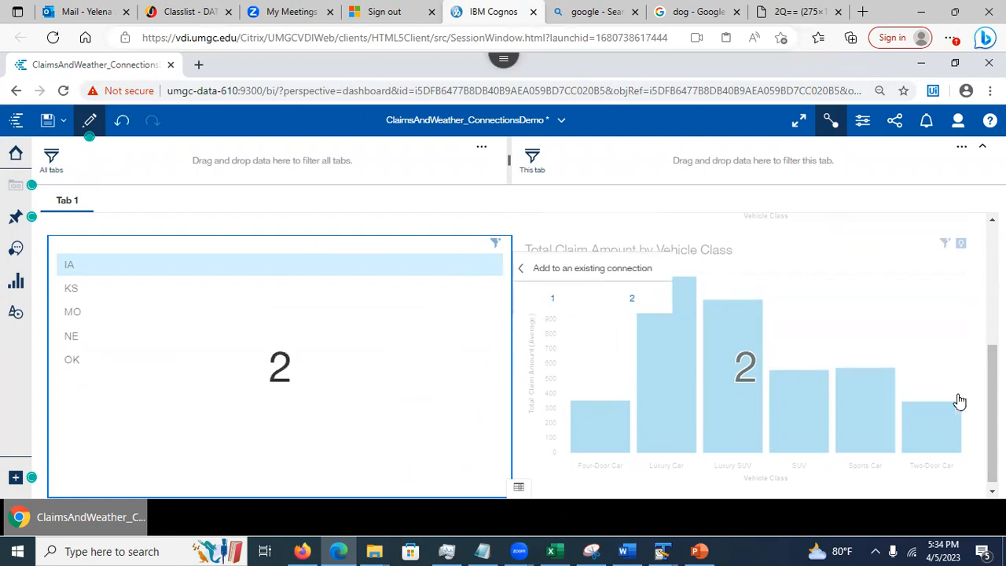
left_click_drag(991, 414, 992, 293)
left_click(829, 124)
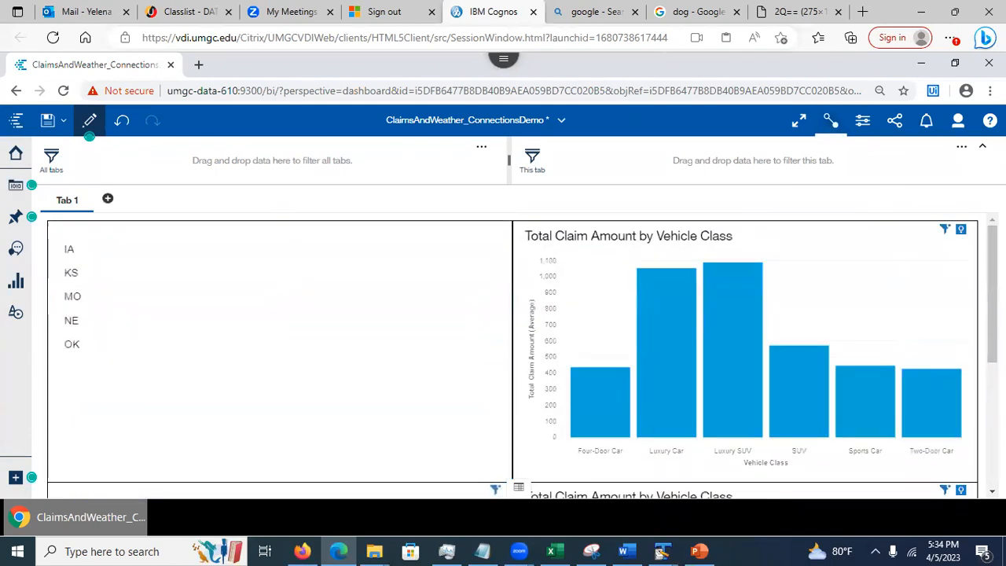
left_click_drag(991, 293, 991, 295)
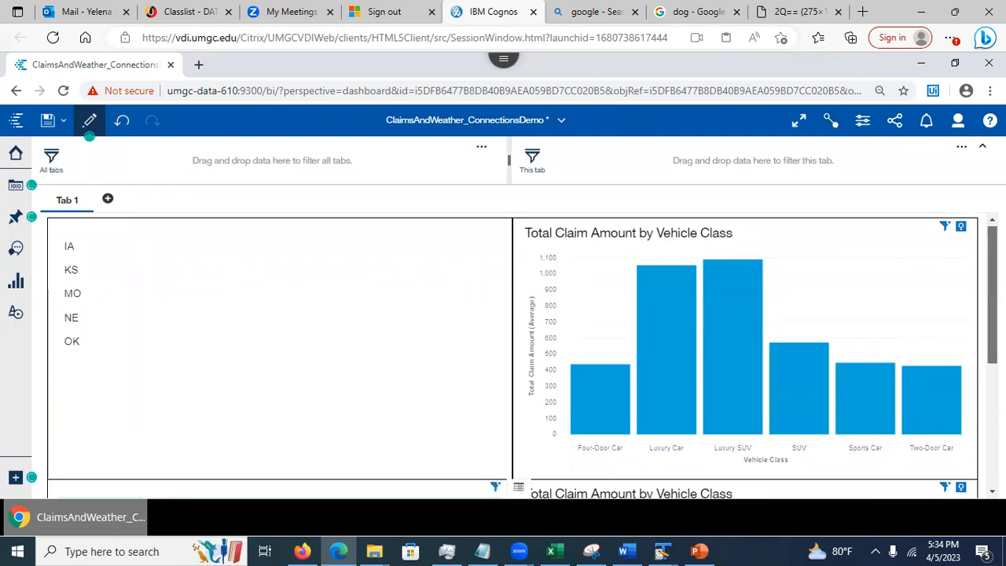
left_click_drag(992, 296, 992, 296)
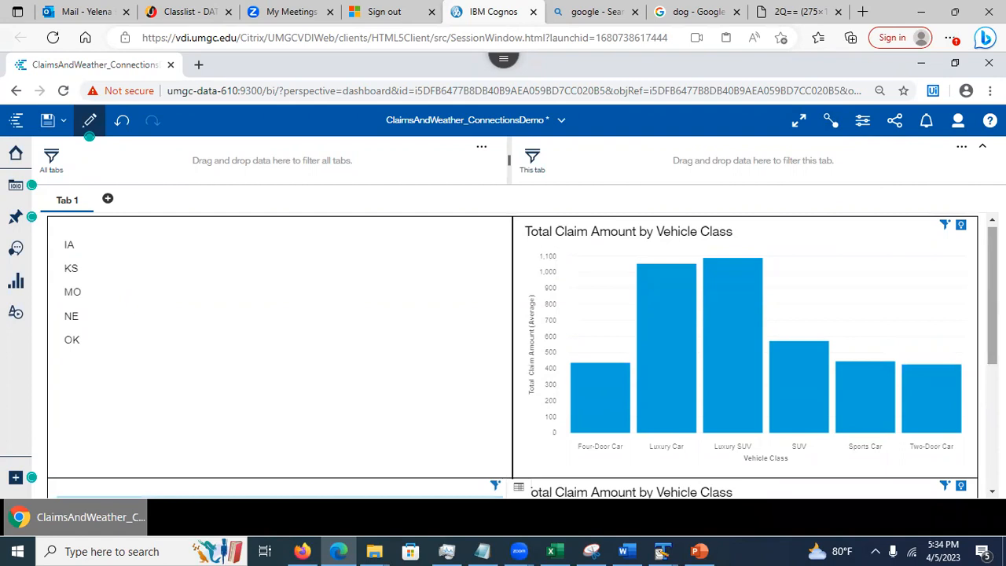
left_click(128, 257)
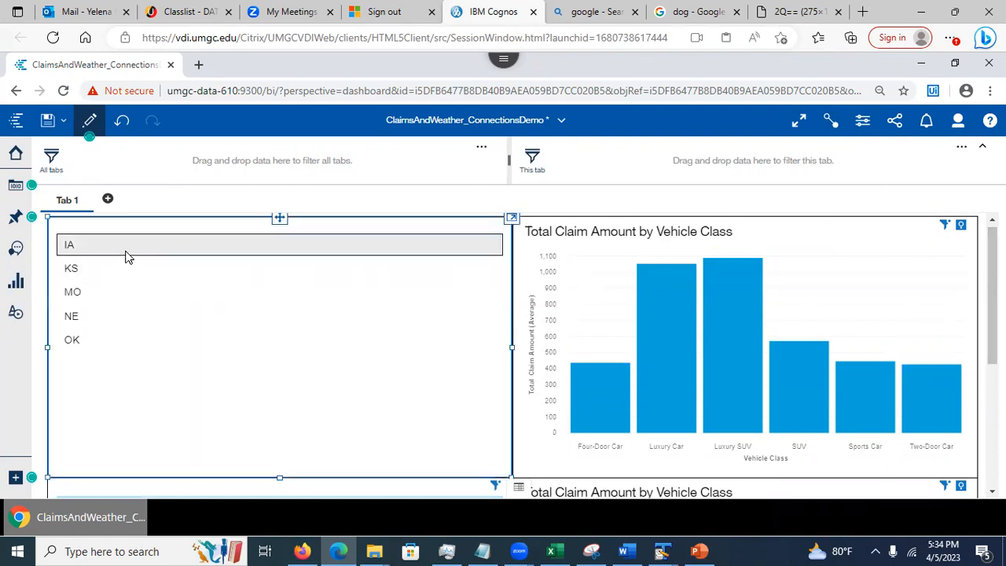
left_click(128, 257)
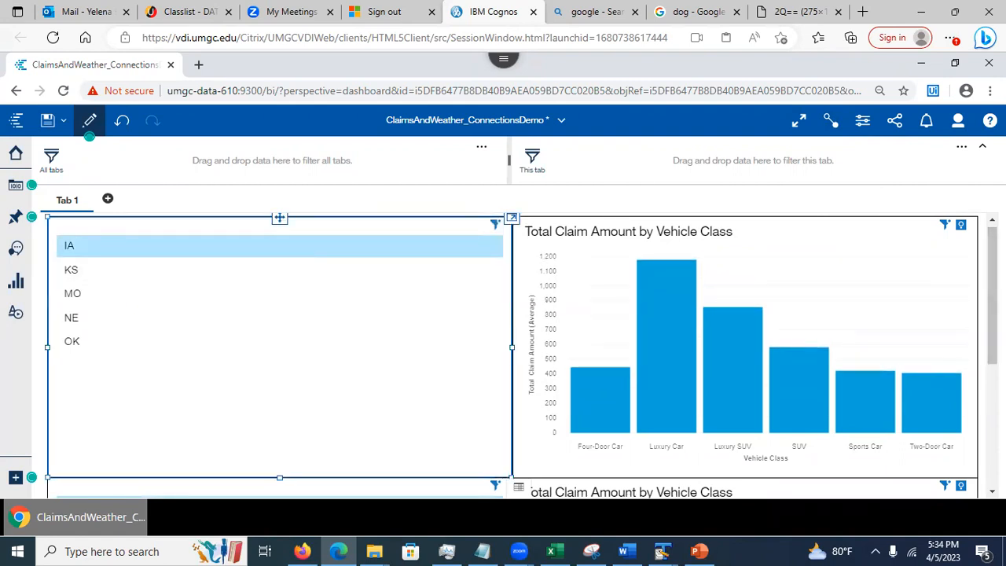
scroll(970, 403, "down", 3)
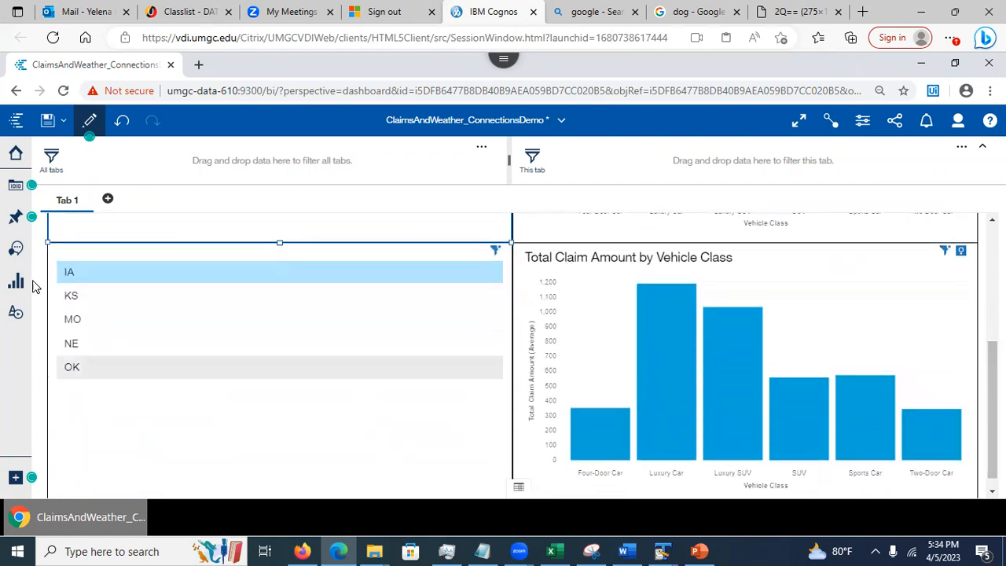
left_click(76, 371)
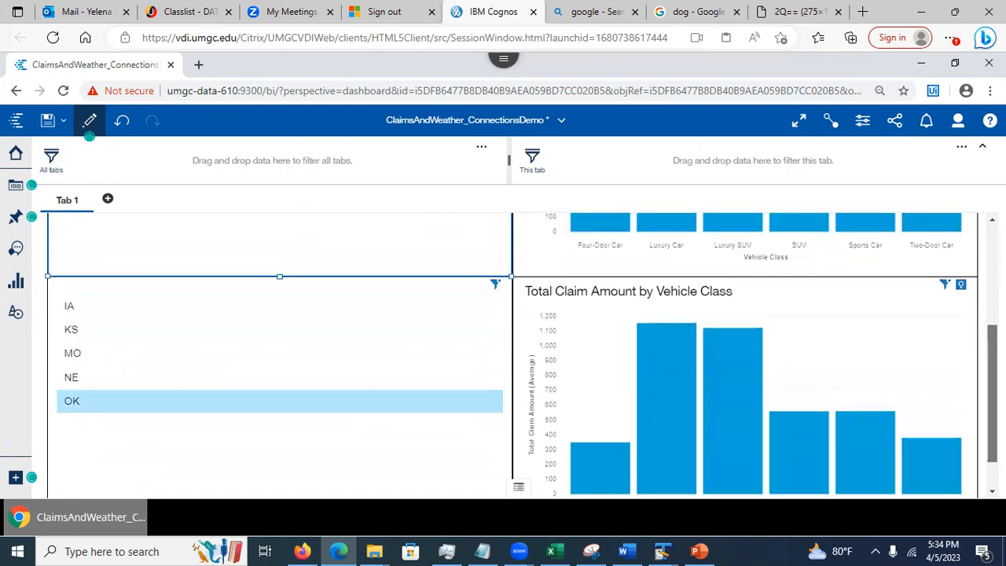
scroll(966, 291, "up", 3)
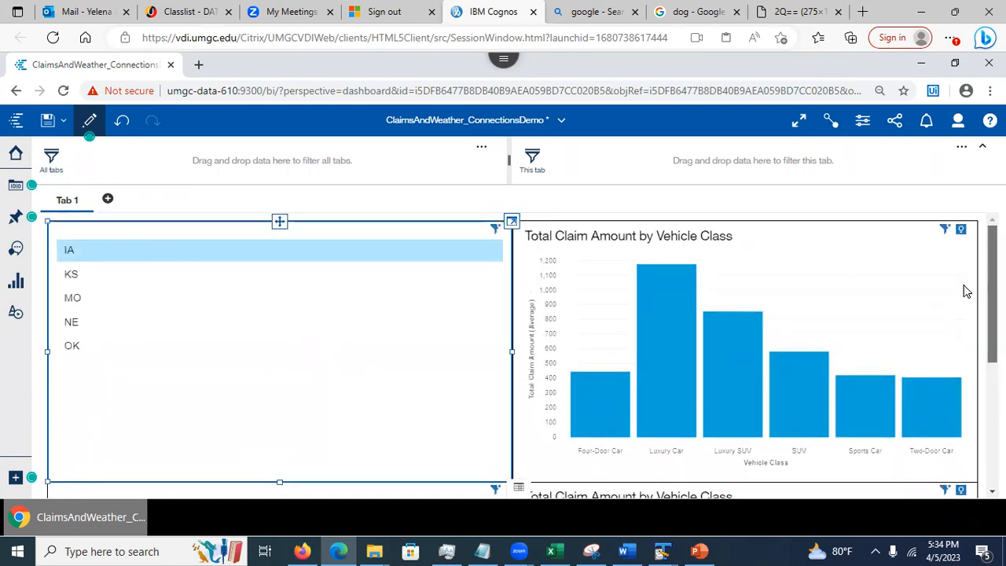
scroll(966, 291, "down", 3)
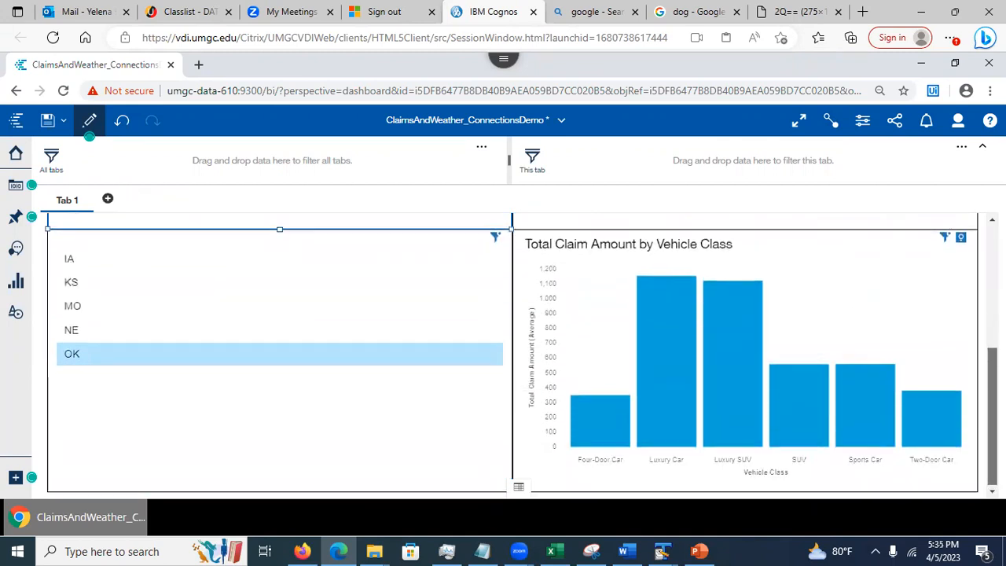
scroll(976, 418, "up", 3)
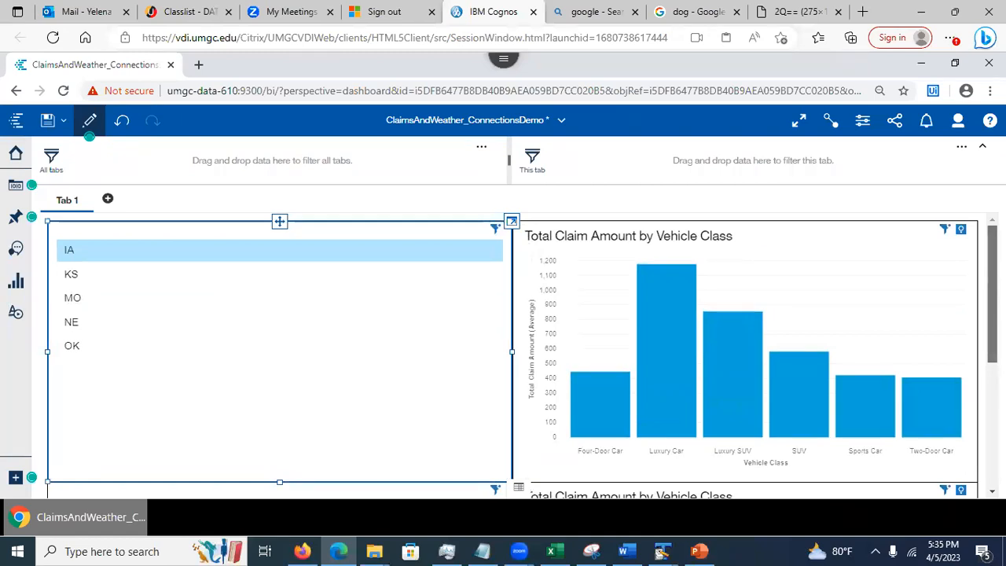
scroll(980, 438, "down", 3)
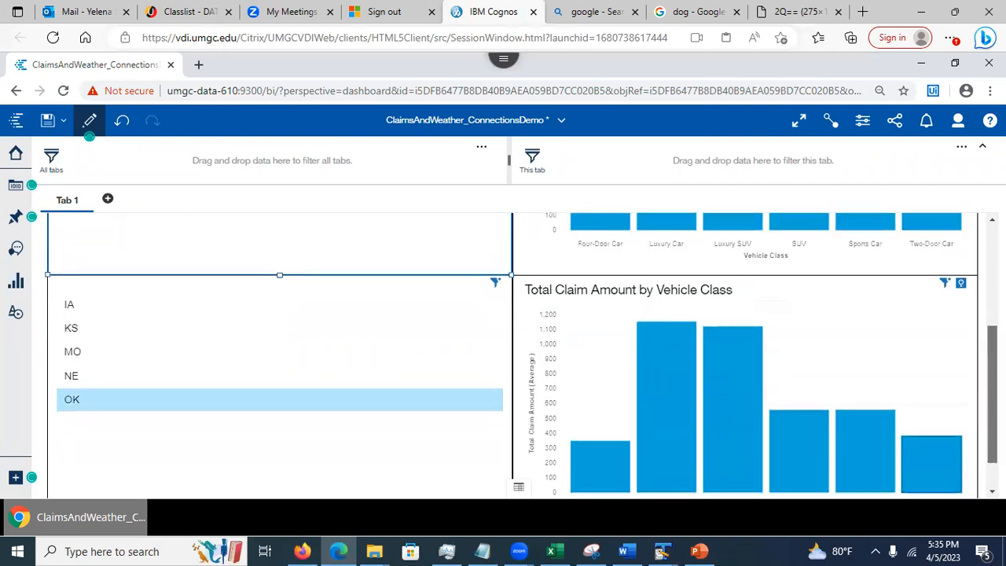
scroll(974, 305, "up", 2)
left_click_drag(972, 299, 976, 439)
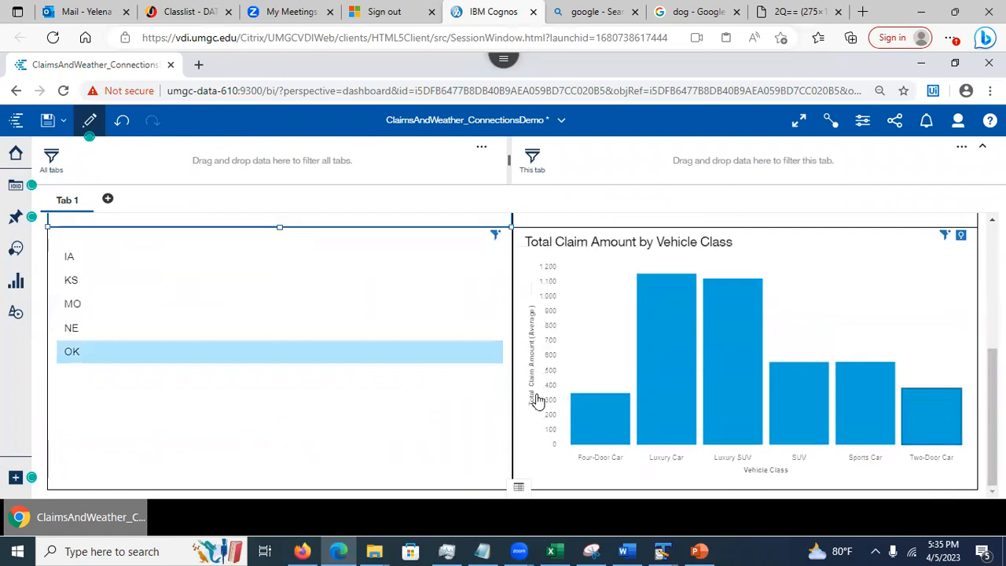
Filter the chart through the states NE, MO, KS, IA, MO and OK
left_click(72, 330)
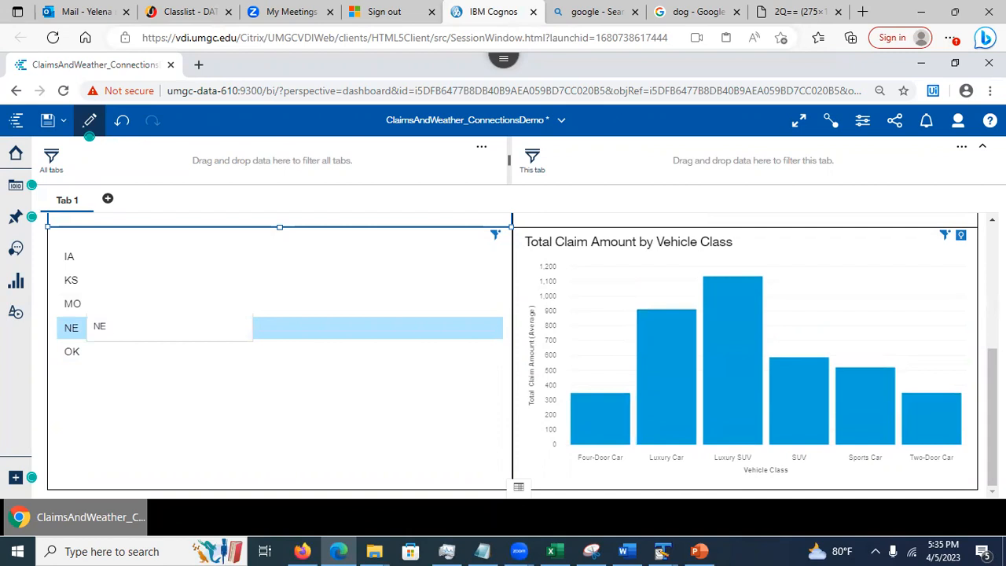
left_click(85, 305)
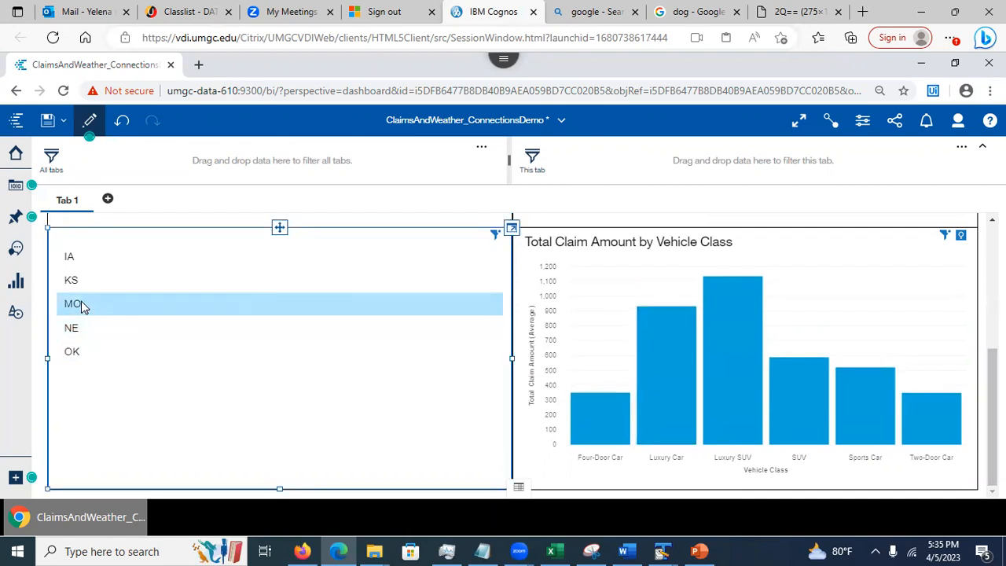
left_click(76, 283)
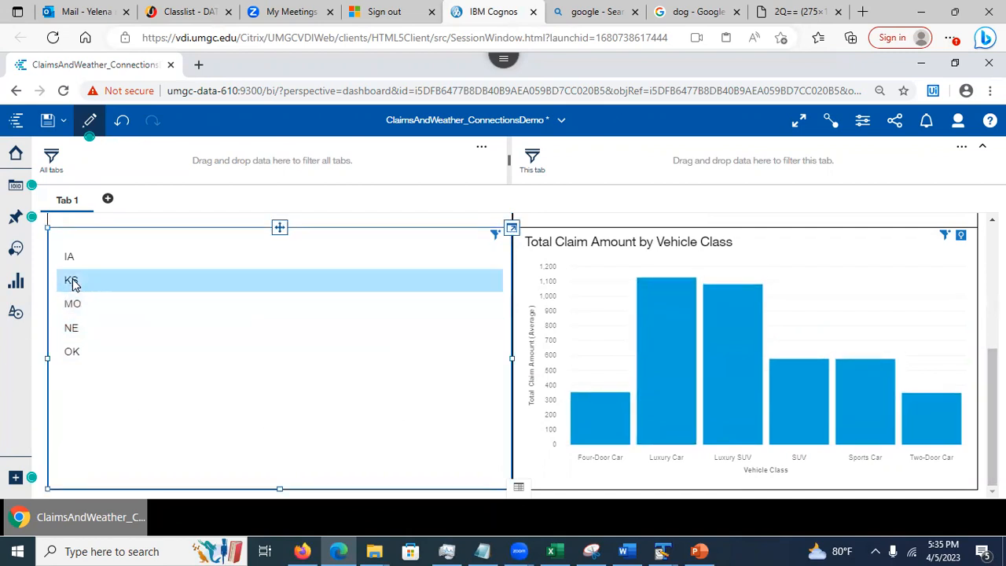
left_click(68, 255)
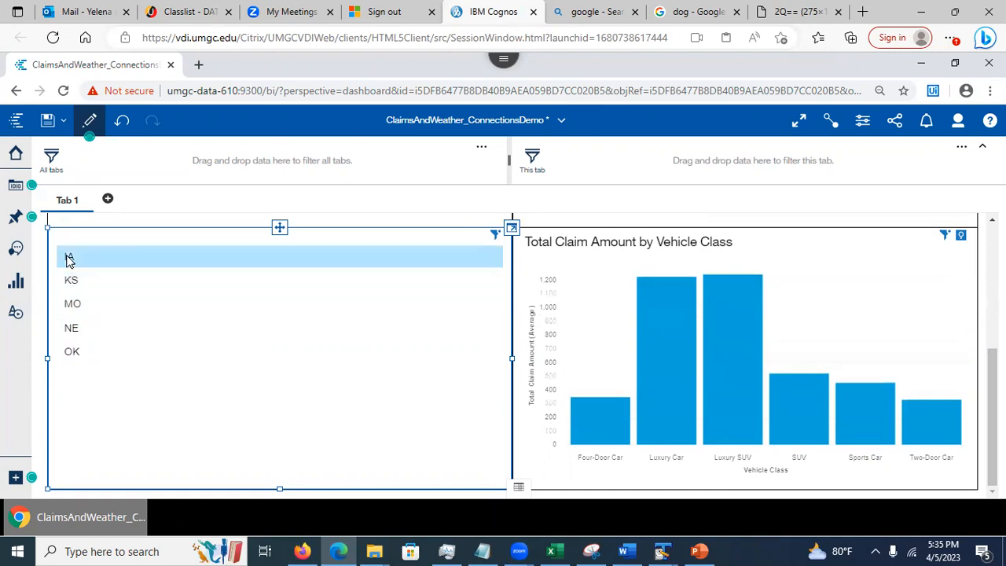
left_click(70, 303)
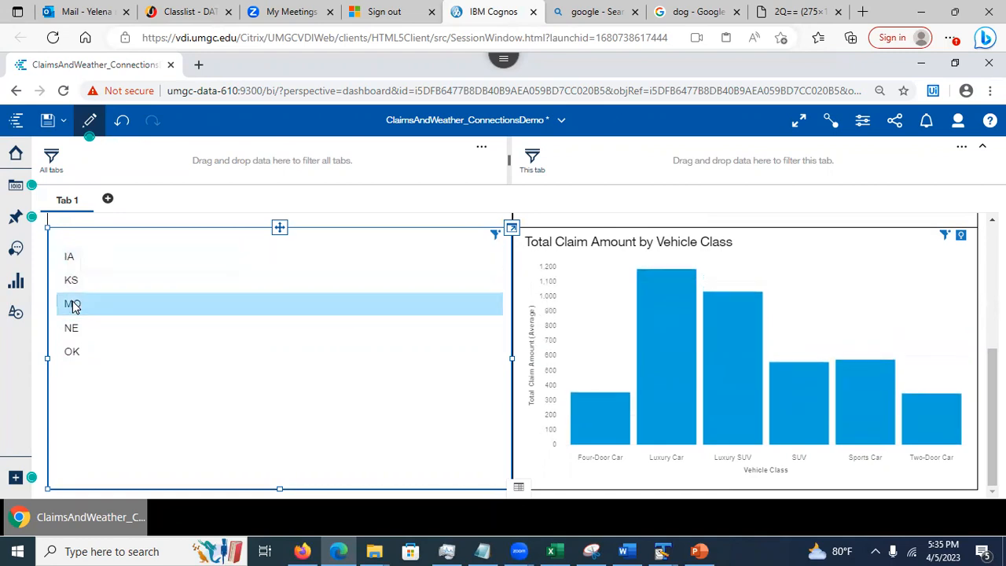
left_click(72, 351)
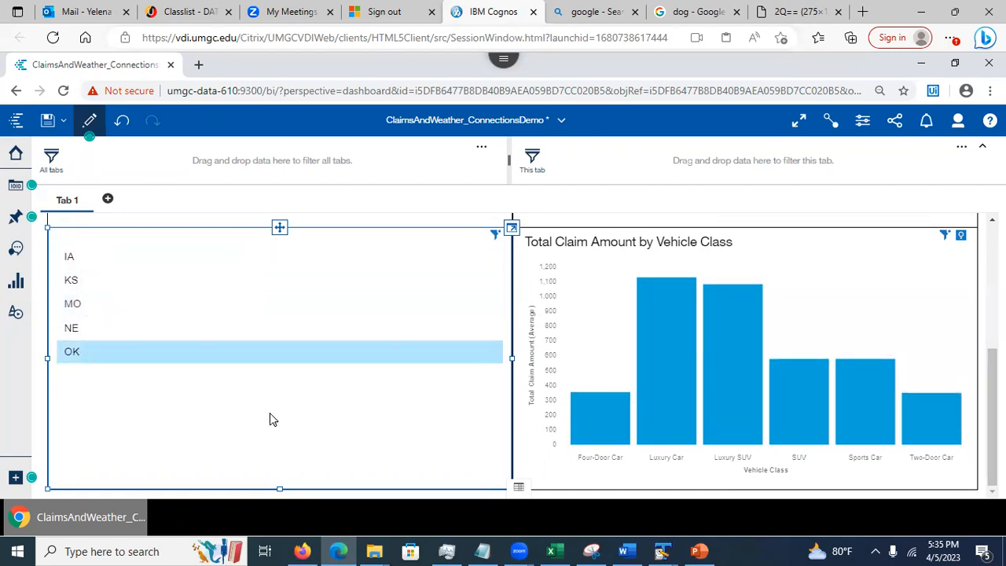
Filter the lower Total Claim Amount chart to MO, then to IA
scroll(958, 246, "up", 3)
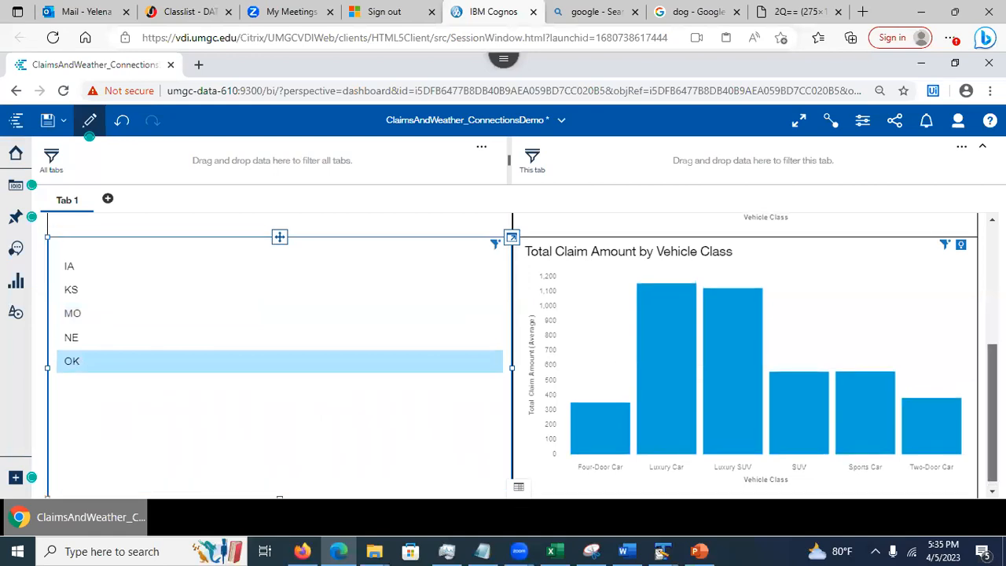
scroll(958, 246, "up", 1)
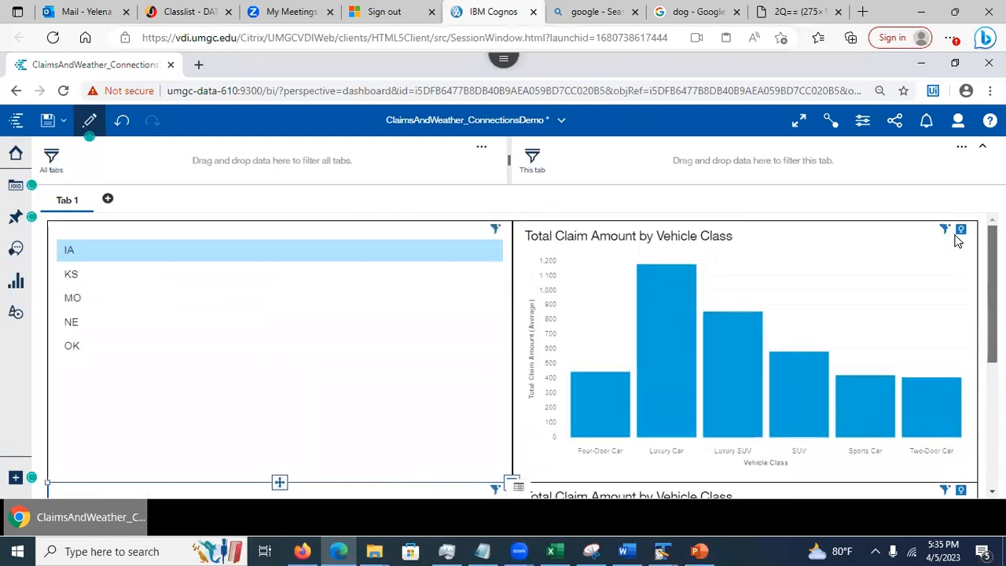
scroll(958, 256, "down", 4)
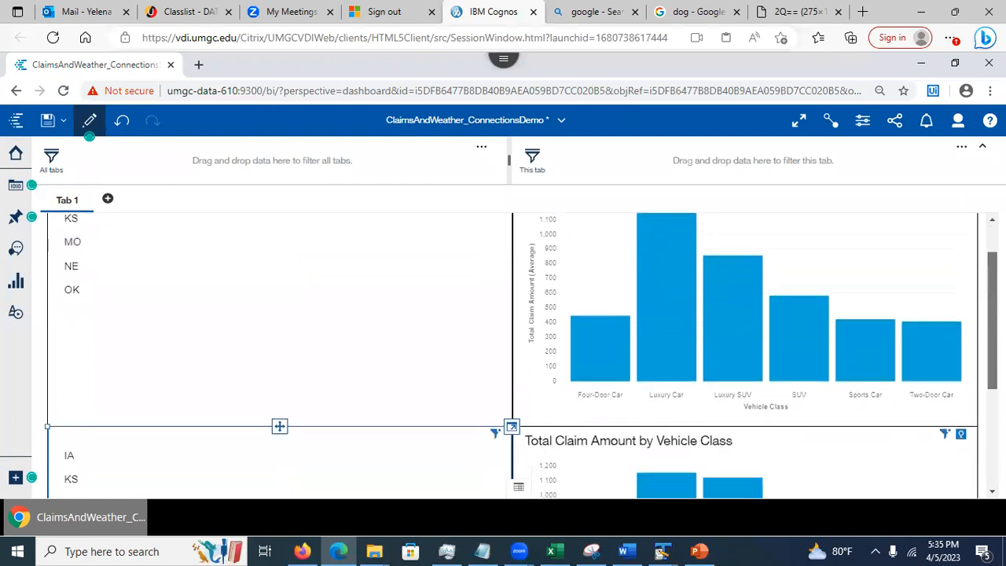
scroll(978, 274, "up", 3)
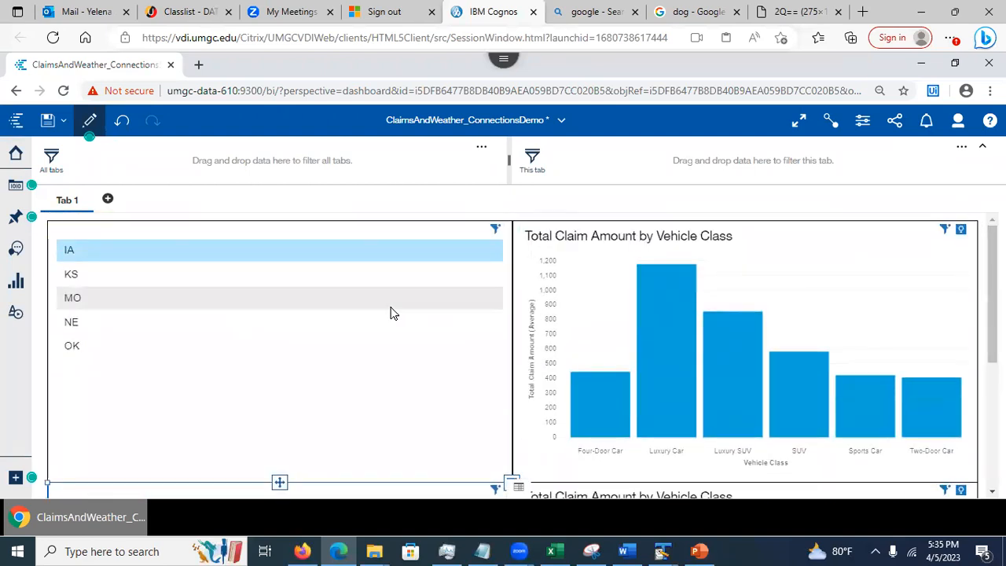
scroll(992, 299, "down", 1)
scroll(992, 315, "down", 3)
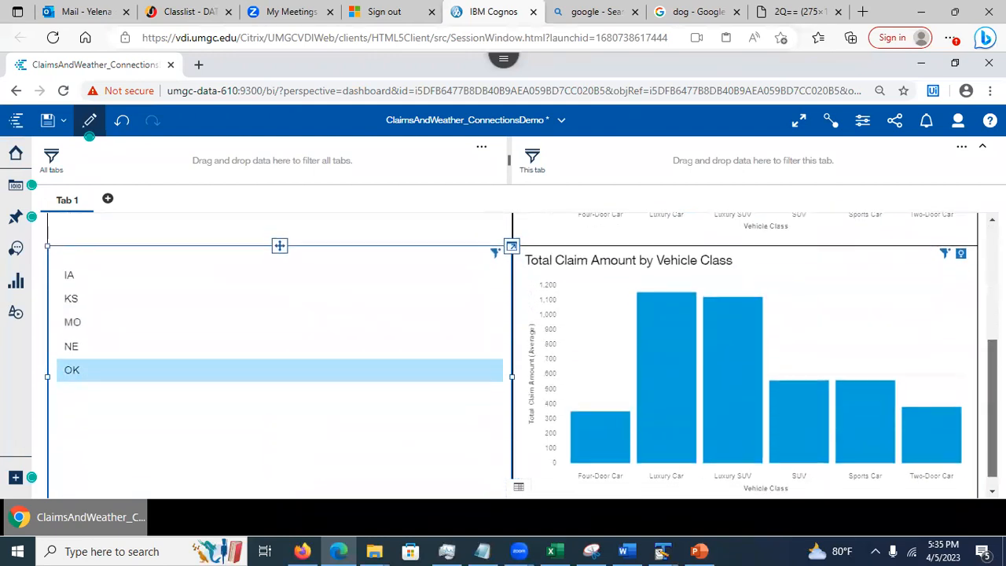
left_click(402, 334)
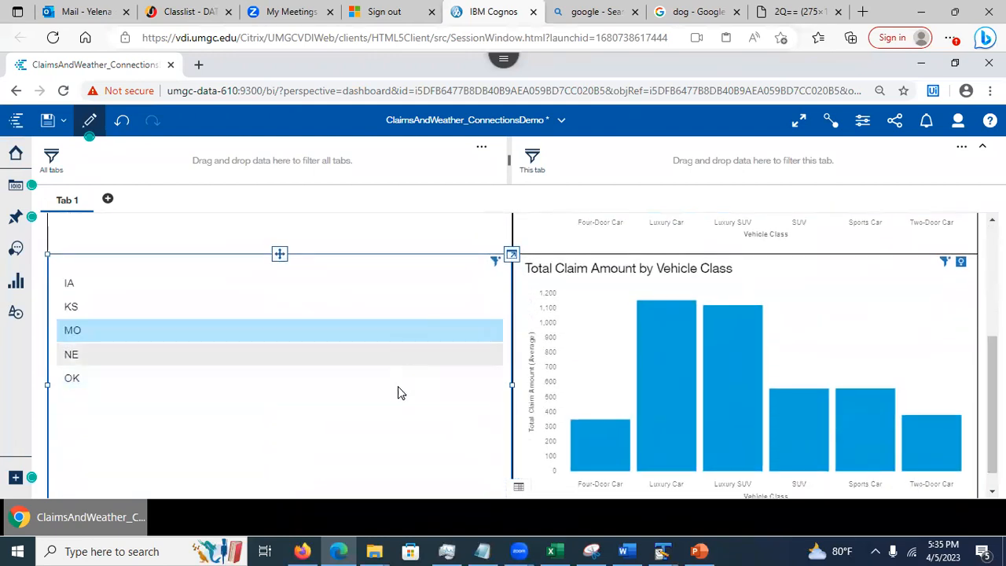
left_click(443, 284)
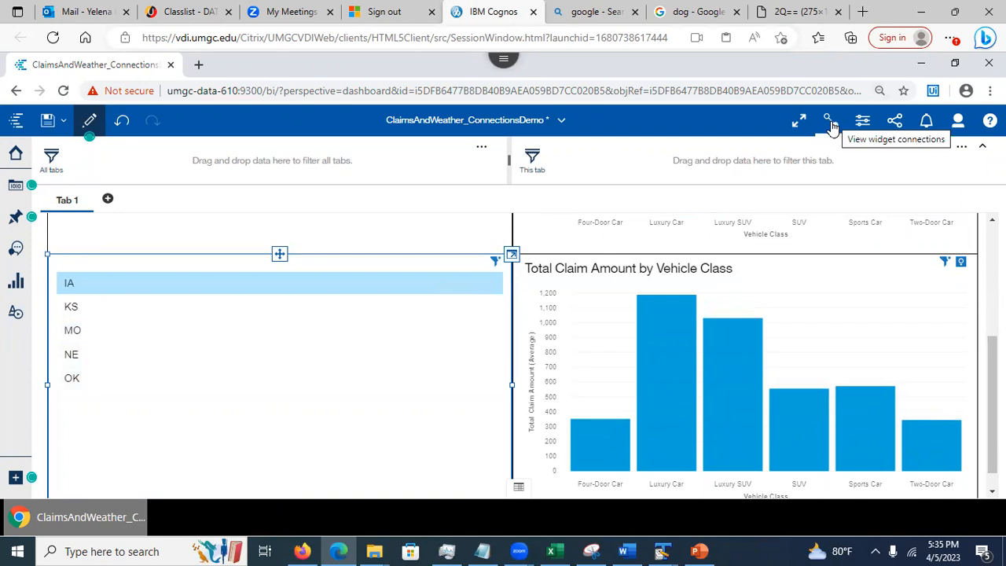
Add the state list and claim chart to existing connection 1, then save the dashboard
left_click(830, 121)
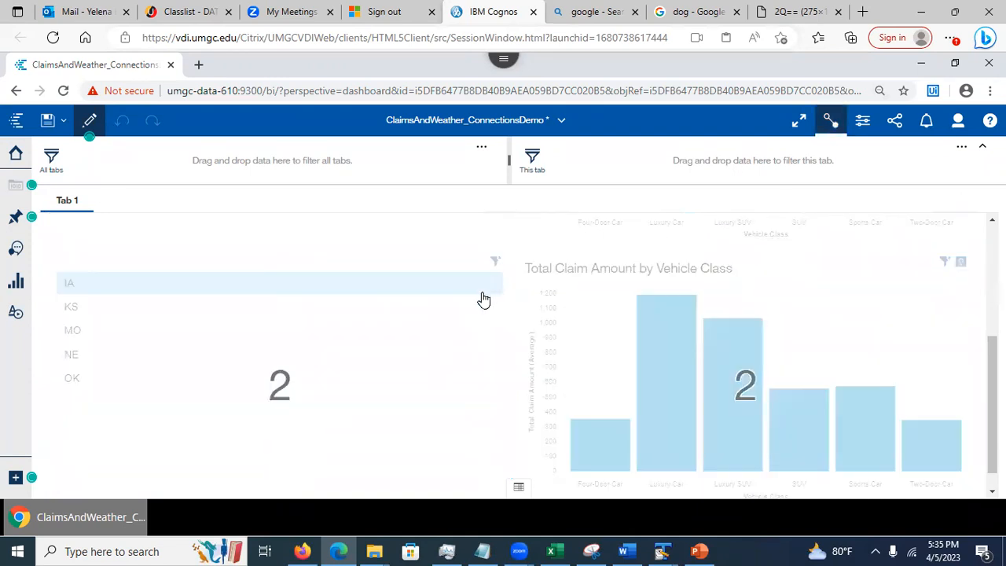
scroll(461, 315, "down", 1)
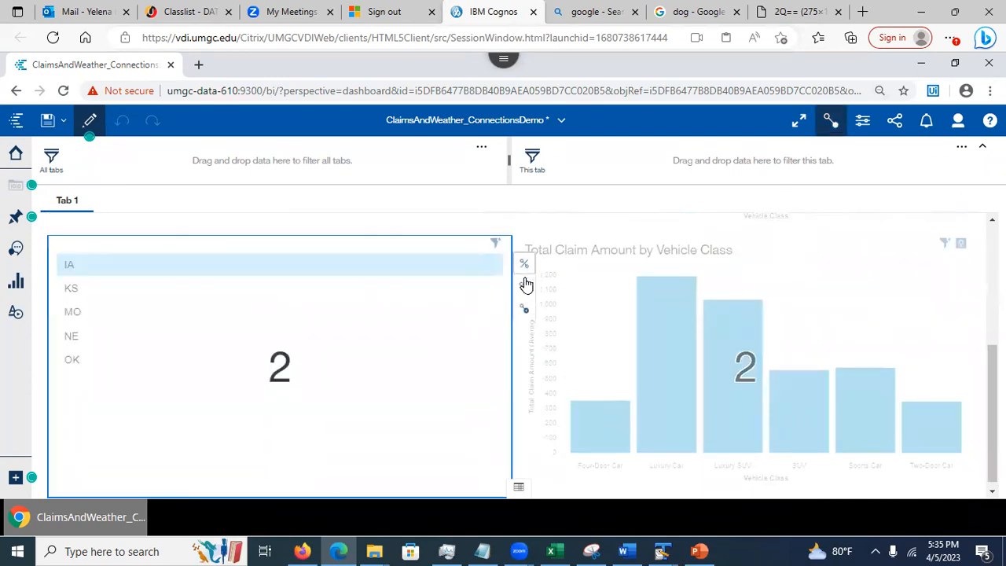
left_click(526, 288)
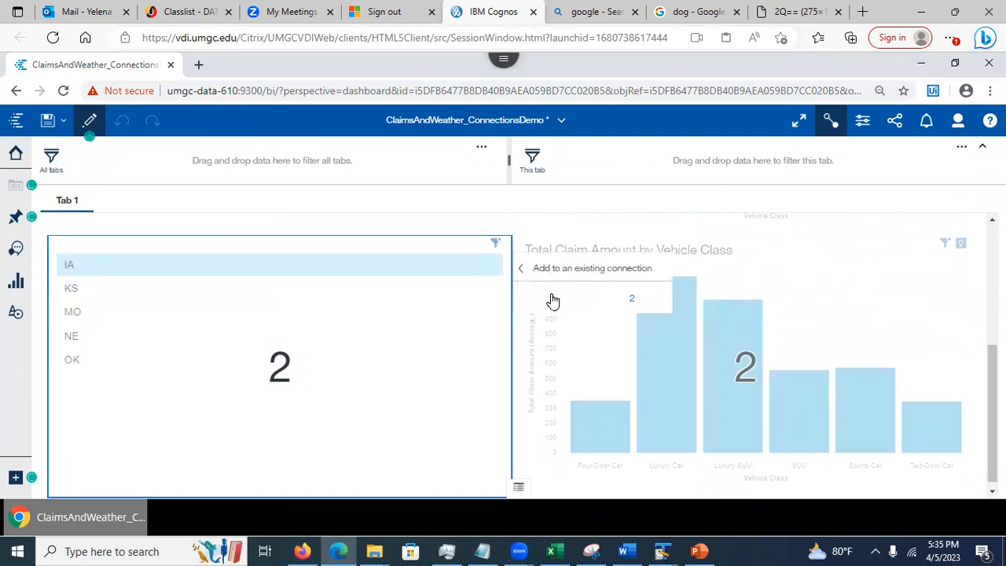
left_click(551, 298)
left_click(882, 305)
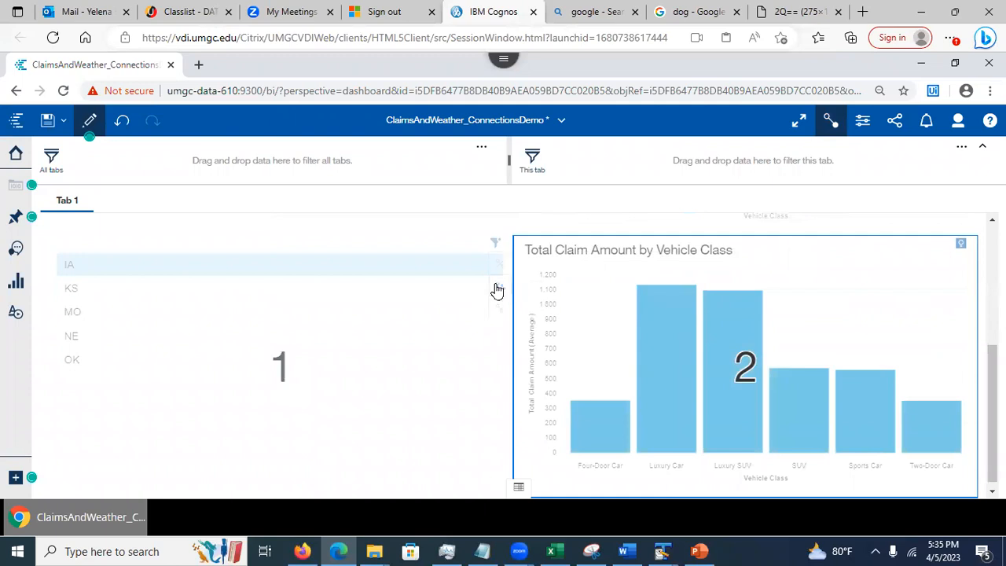
left_click(496, 289)
left_click(391, 304)
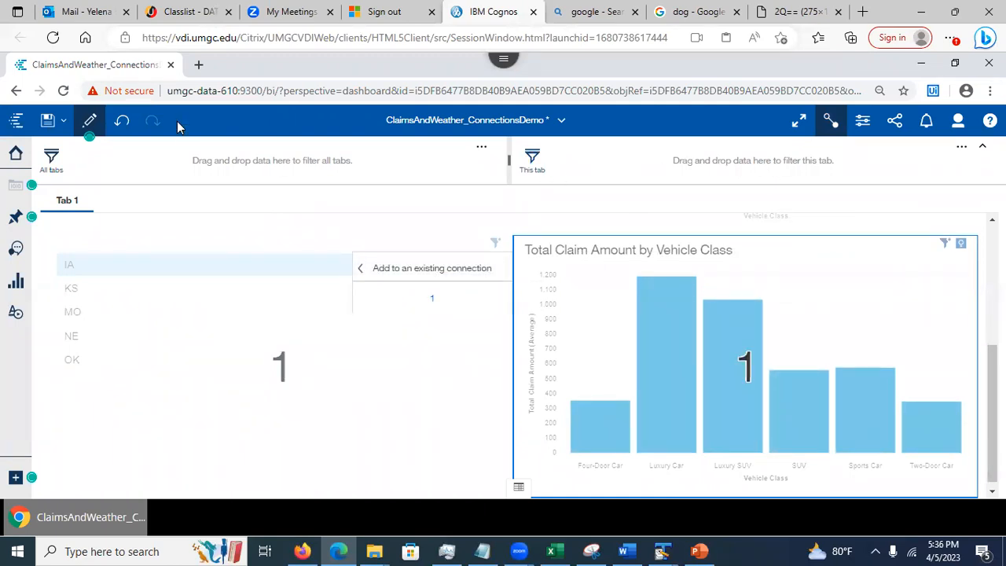
left_click(47, 120)
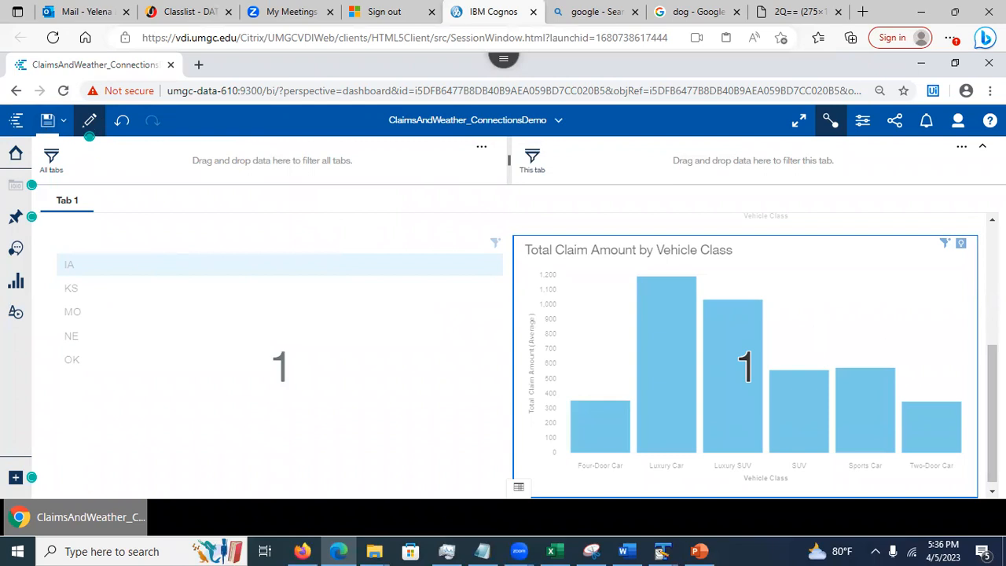
left_click_drag(992, 414, 992, 294)
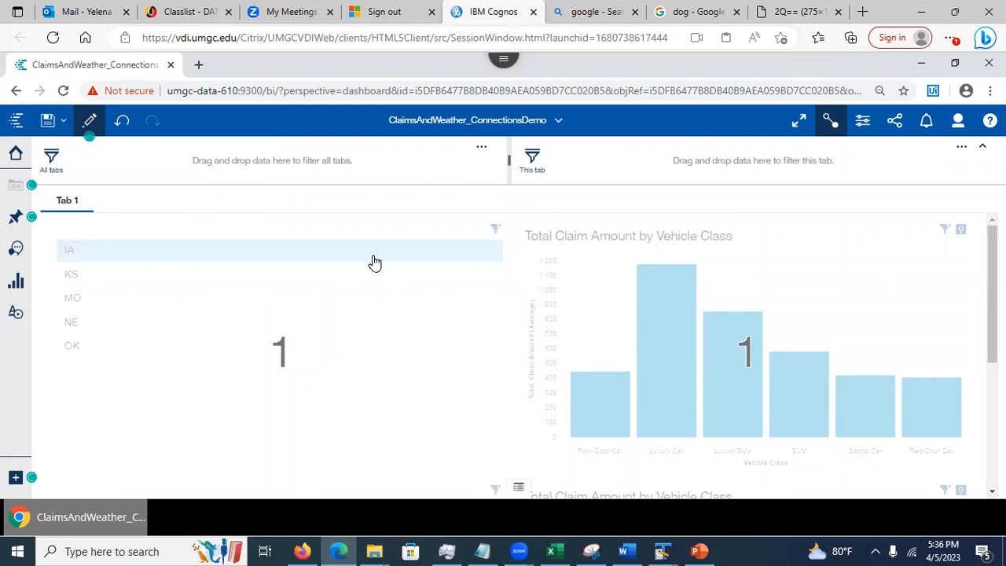
Advance the lecture deck to slide 19, 'Story – An over-time narrative', then minimize PowerPoint
left_click(709, 550)
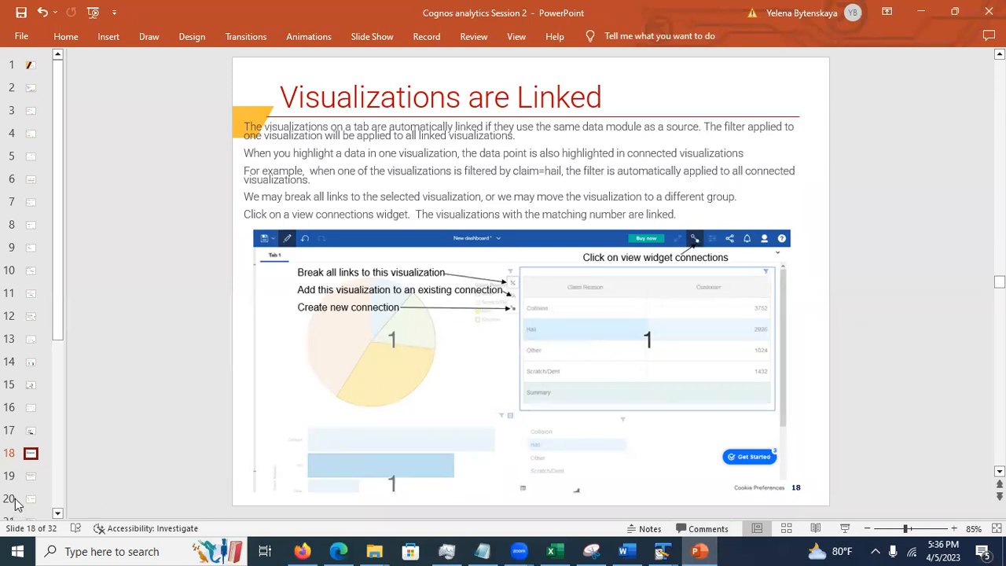
left_click(31, 478)
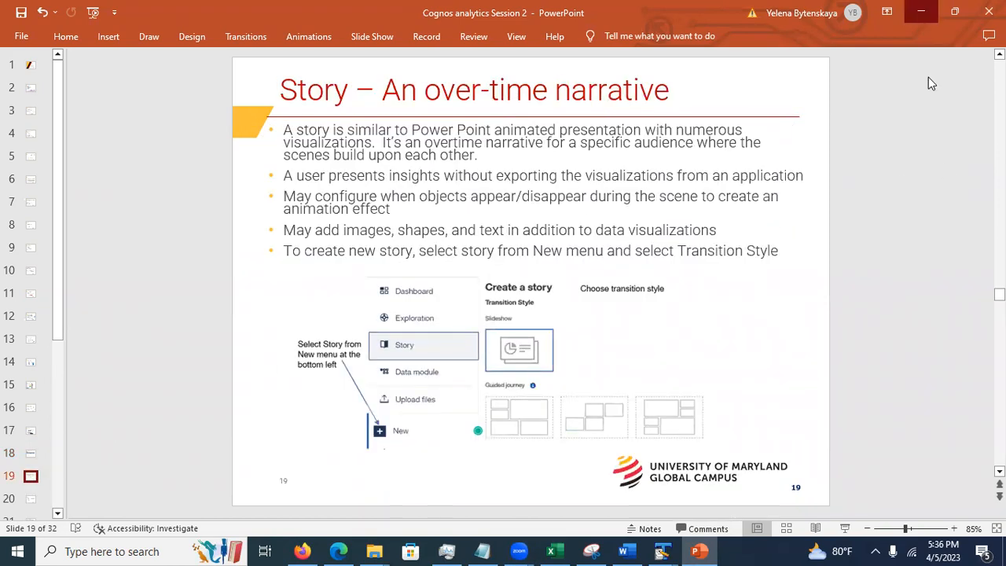
left_click(921, 12)
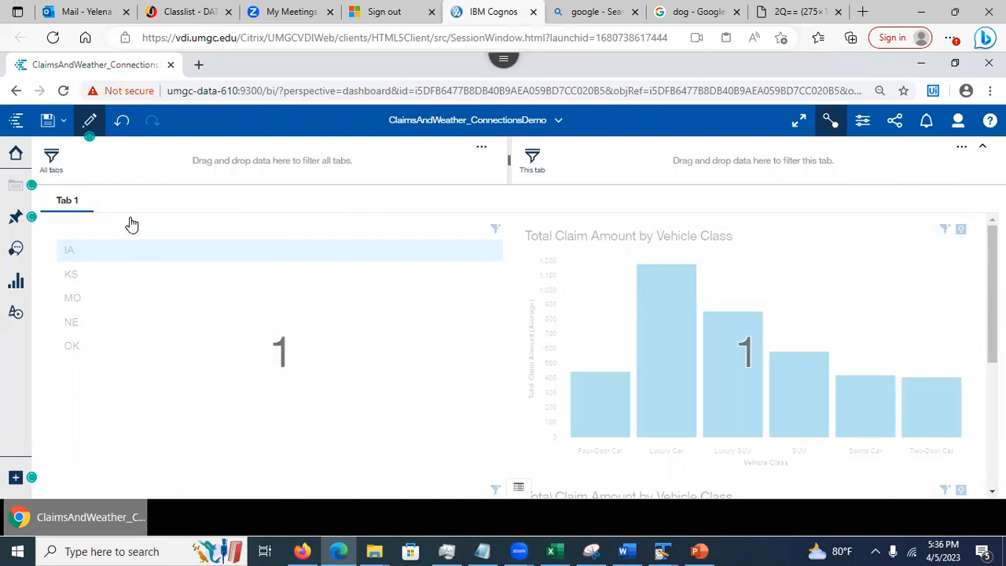
Return to the Cognos welcome page and open Car Insurance Dashboard from My content
left_click(559, 124)
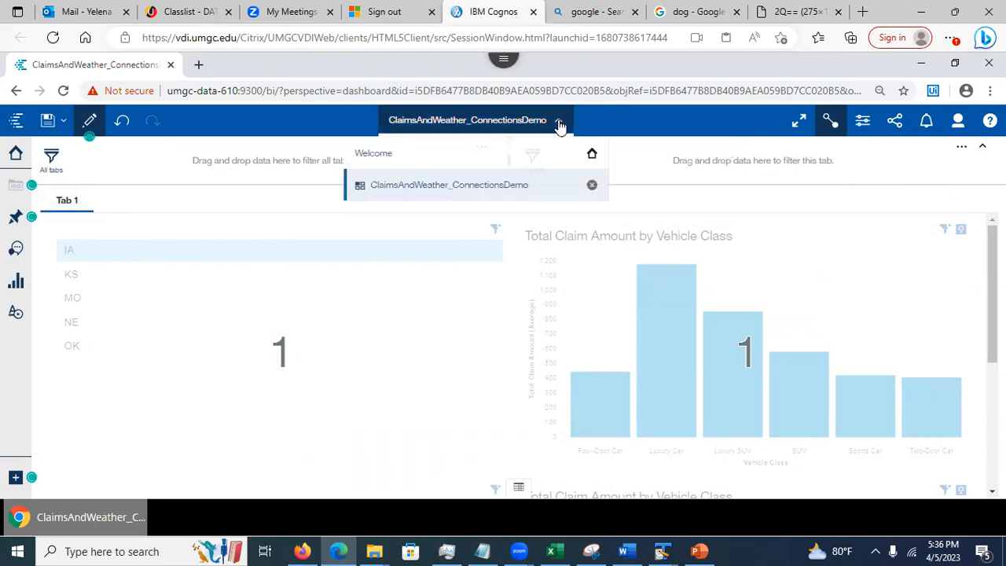
left_click(592, 187)
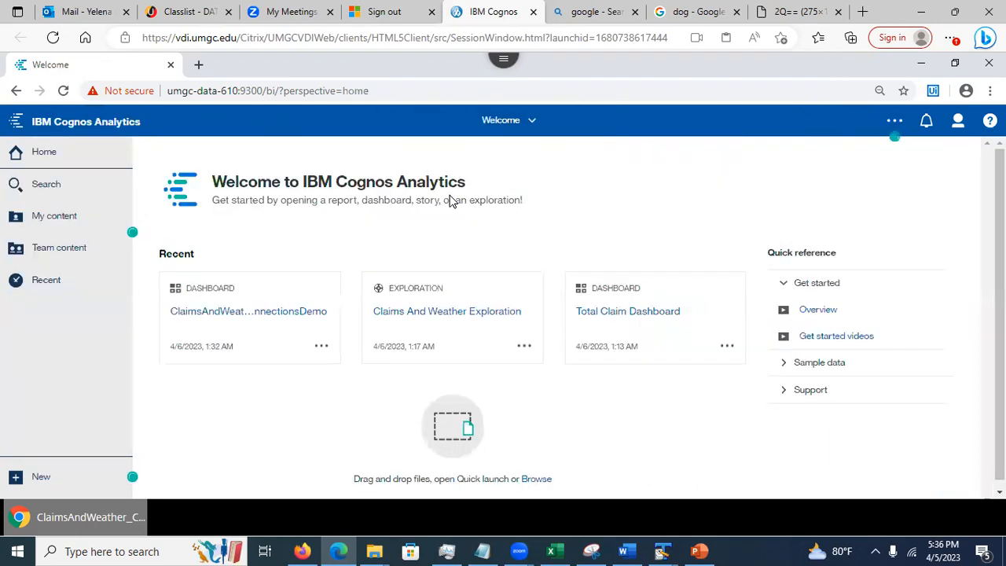
left_click(57, 217)
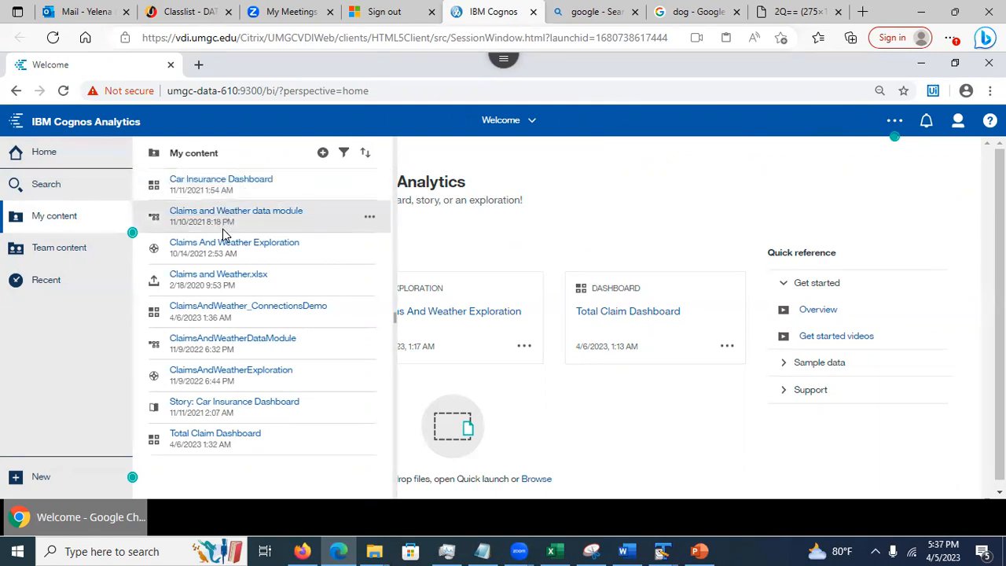
left_click(232, 183)
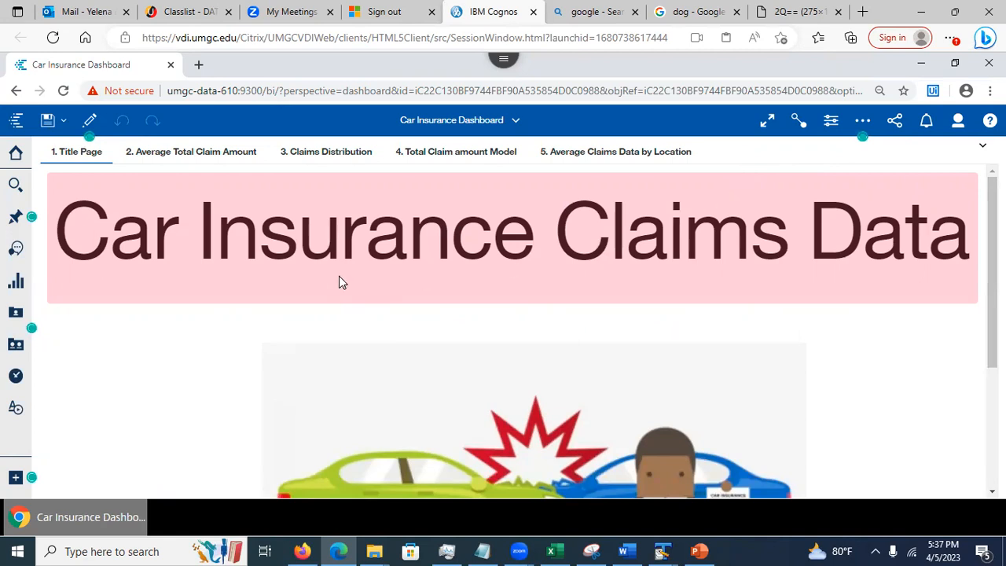
Enter edit mode and show the title banner's Appearance properties with its #F5CEDB fill
left_click(268, 251)
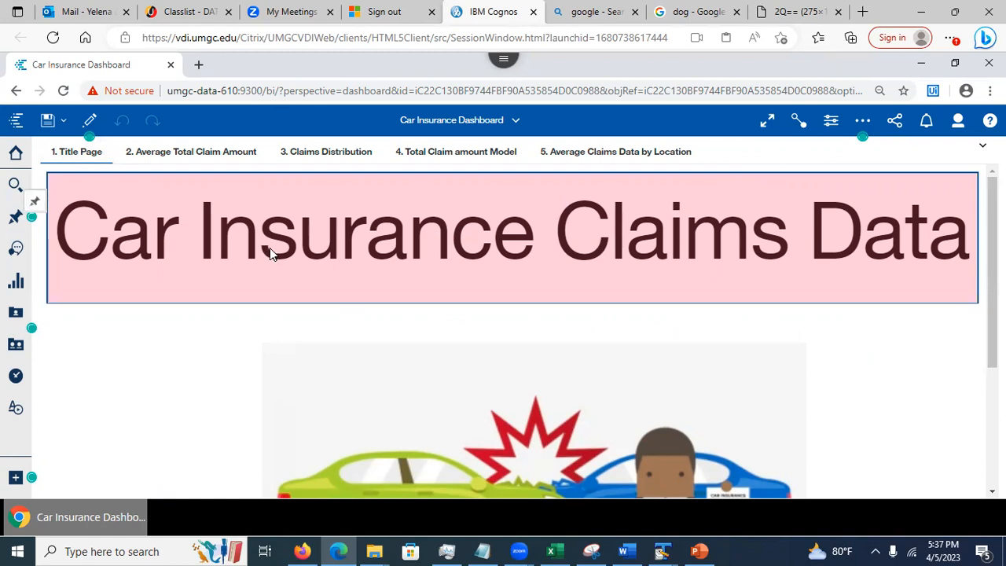
left_click(89, 121)
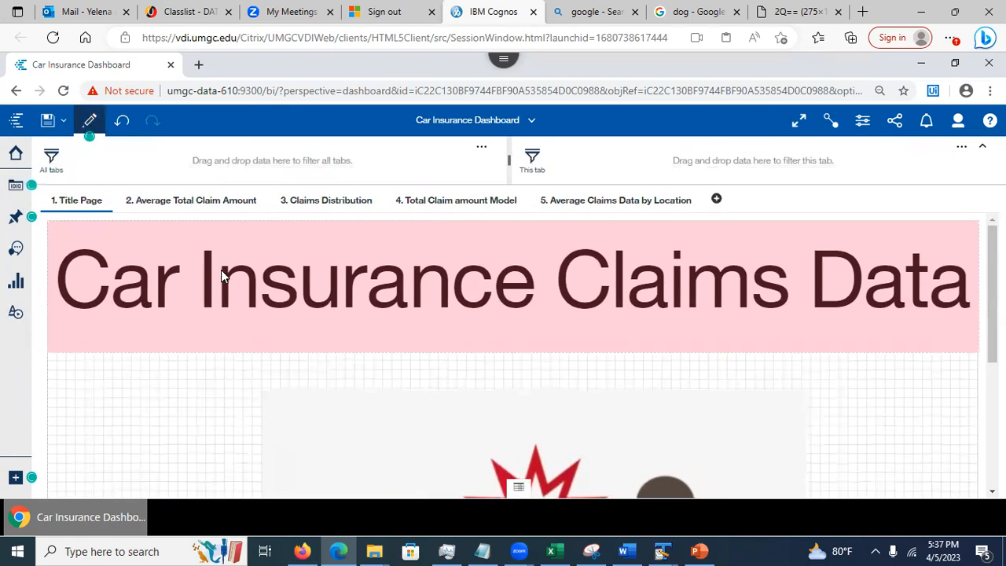
left_click(266, 293)
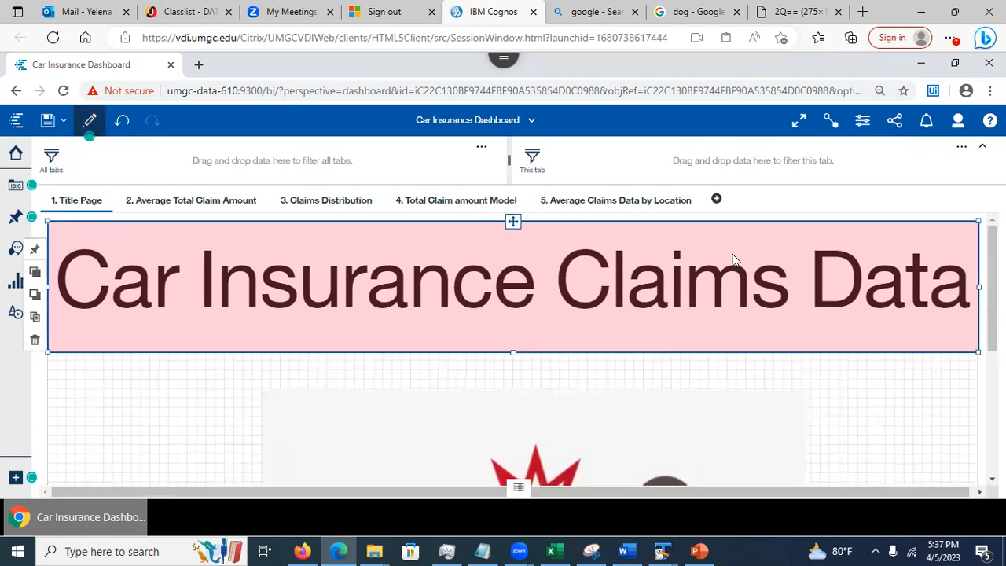
left_click(862, 123)
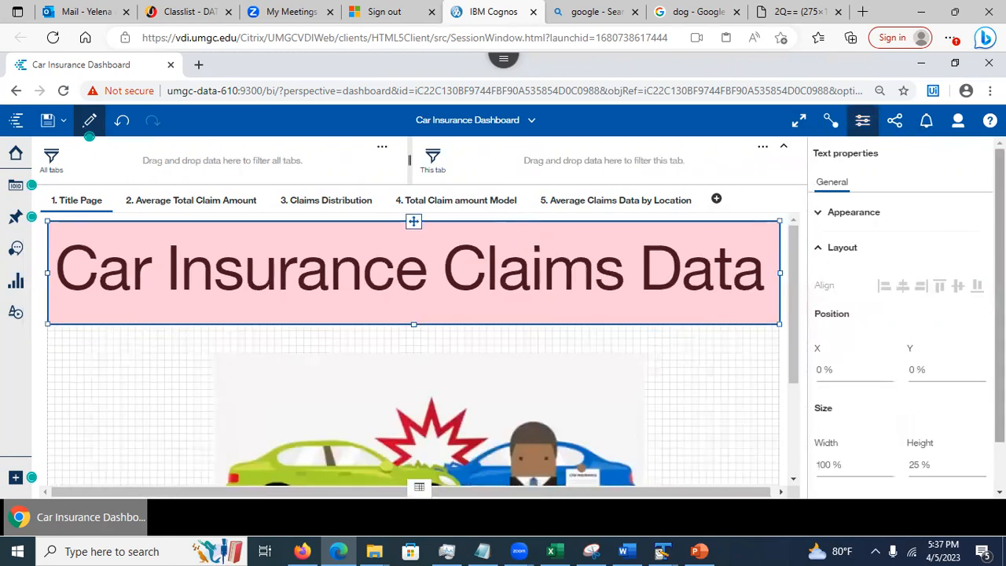
mouse_move(1000, 235)
left_mouse_down()
mouse_move(1000, 284)
mouse_move(999, 234)
left_mouse_up()
left_click(817, 214)
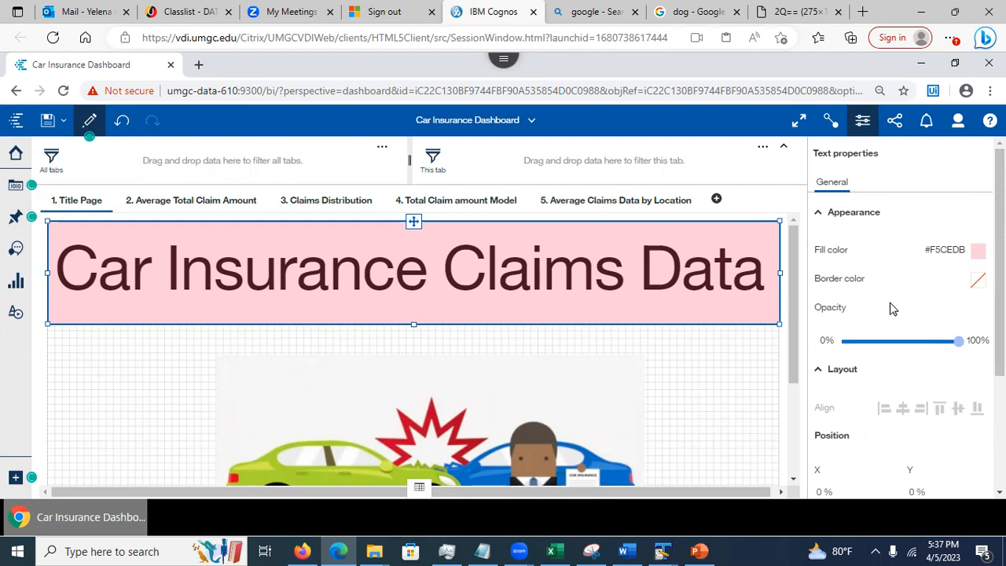
mouse_move(999, 297)
left_mouse_down()
mouse_move(999, 383)
mouse_move(999, 295)
left_mouse_up()
Inspect the title text's font settings, then show the car image's properties
double_click(396, 281)
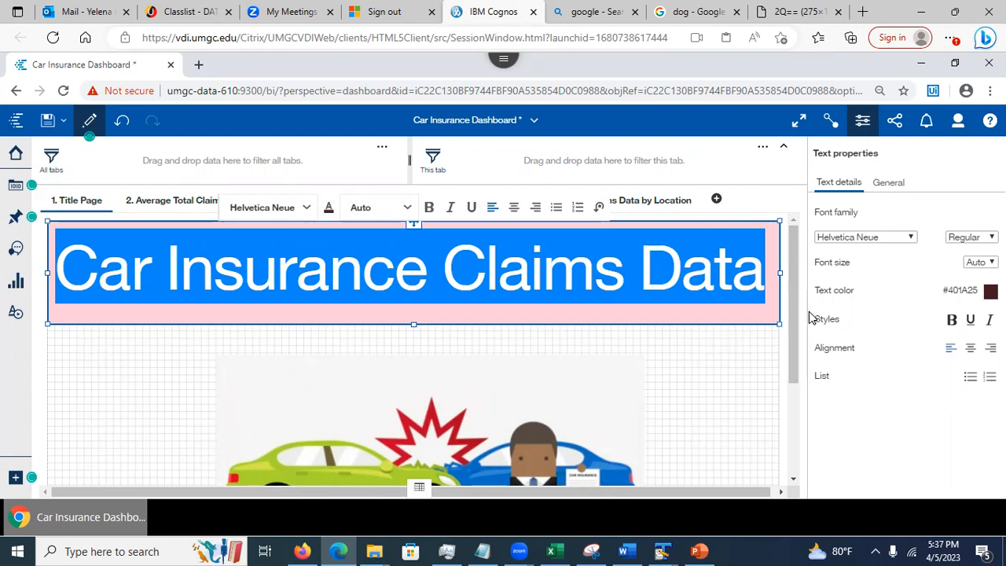
left_click_drag(788, 326, 785, 410)
left_click(538, 367)
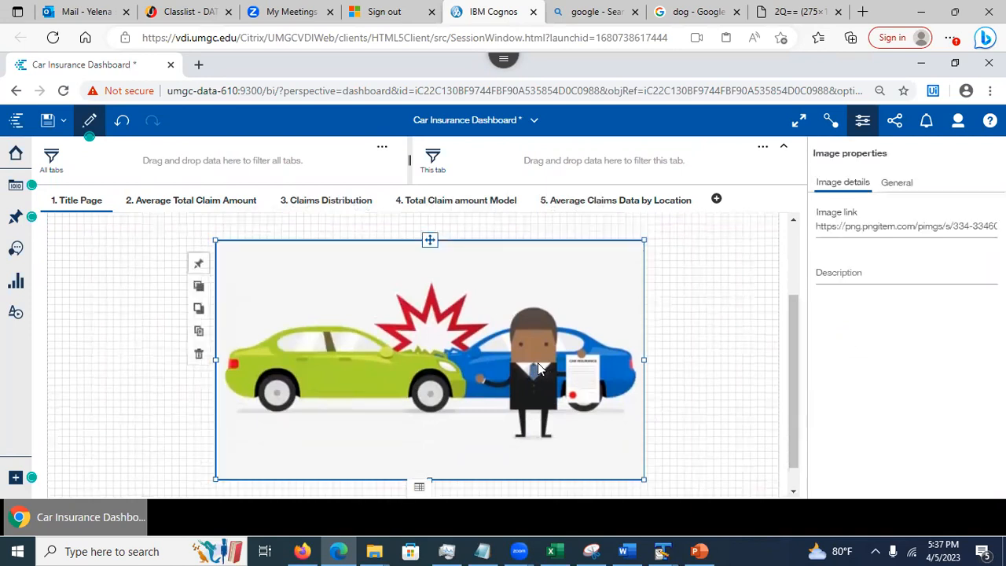
triple_click(910, 226)
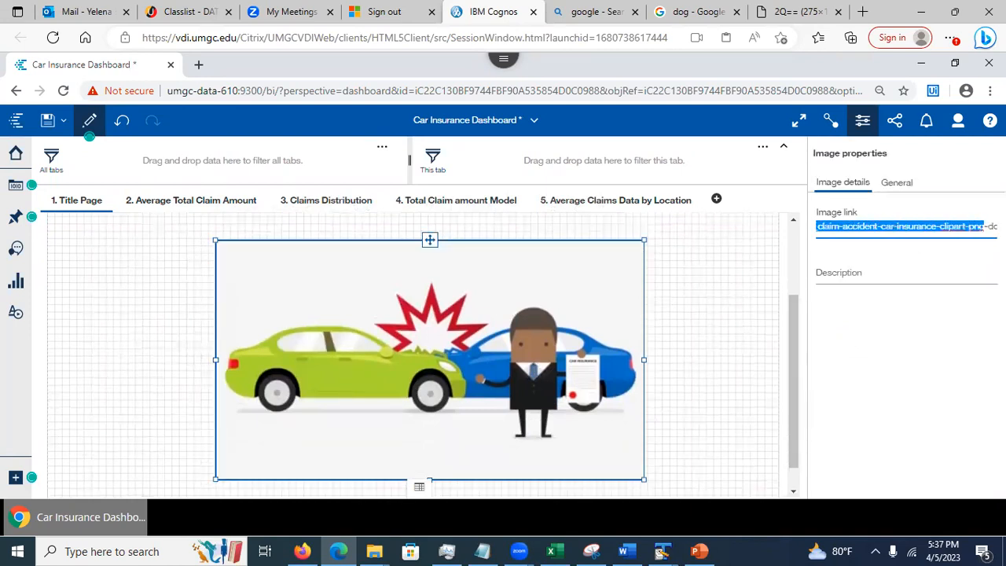
left_click(974, 227)
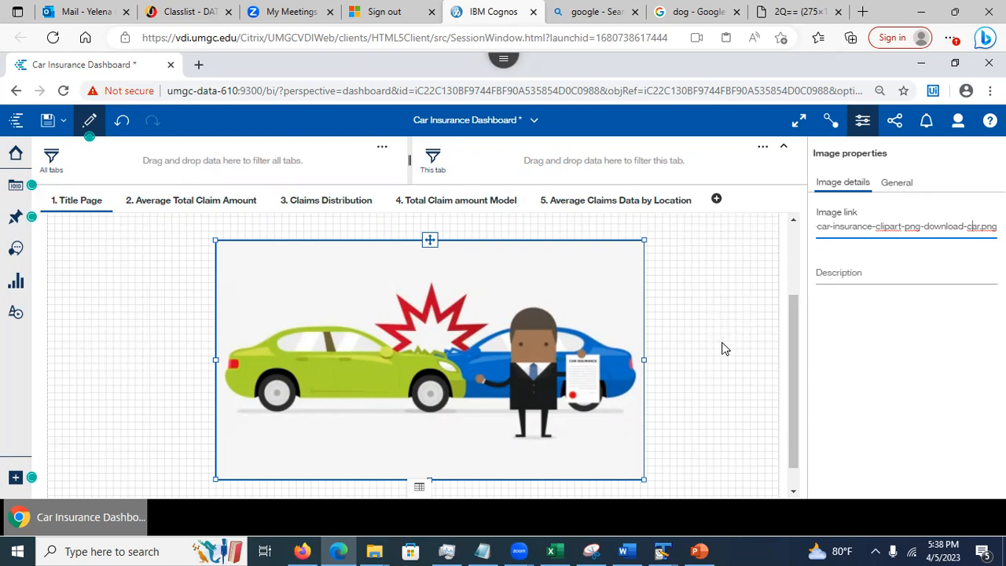
left_click_drag(790, 348, 790, 224)
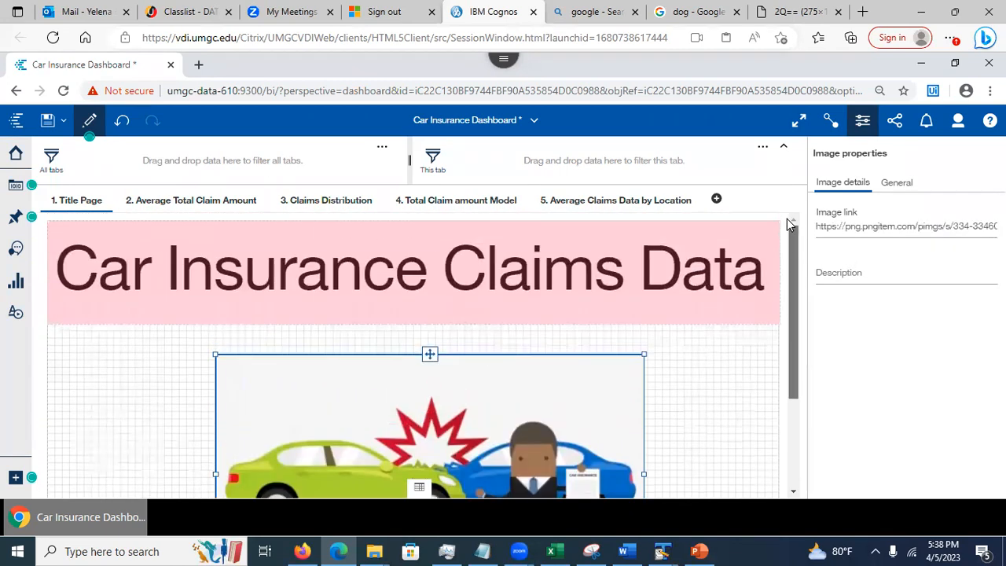
Review the Average Total Claim Amount line chart values, then move to the Claims Distribution tab
left_click(179, 202)
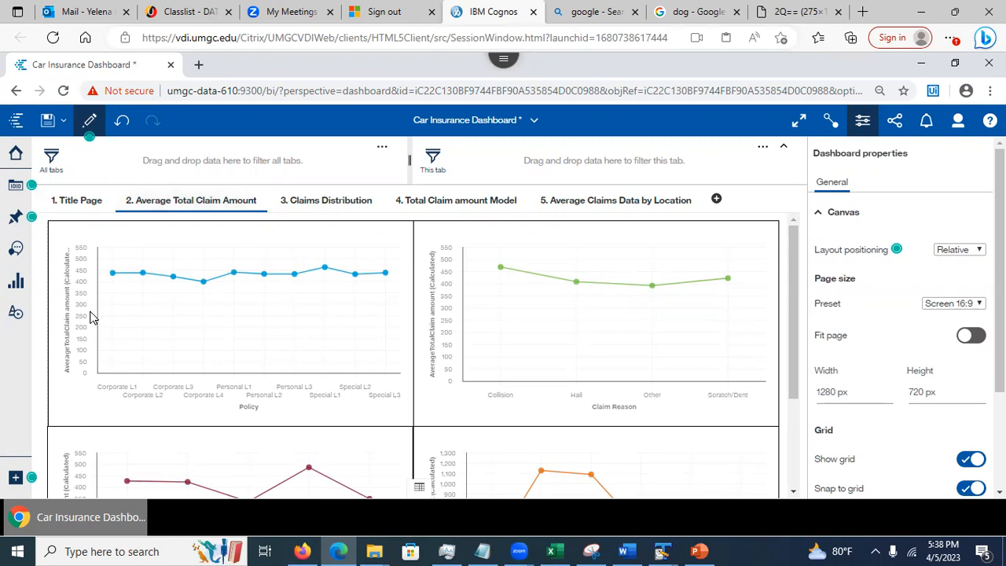
mouse_move(160, 407)
mouse_move(652, 401)
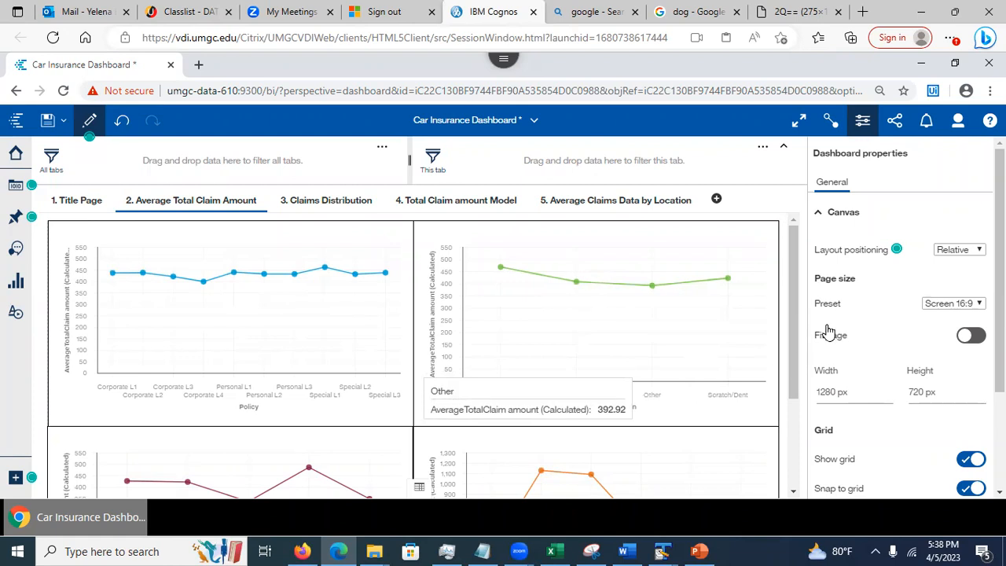
left_click_drag(795, 333, 813, 438)
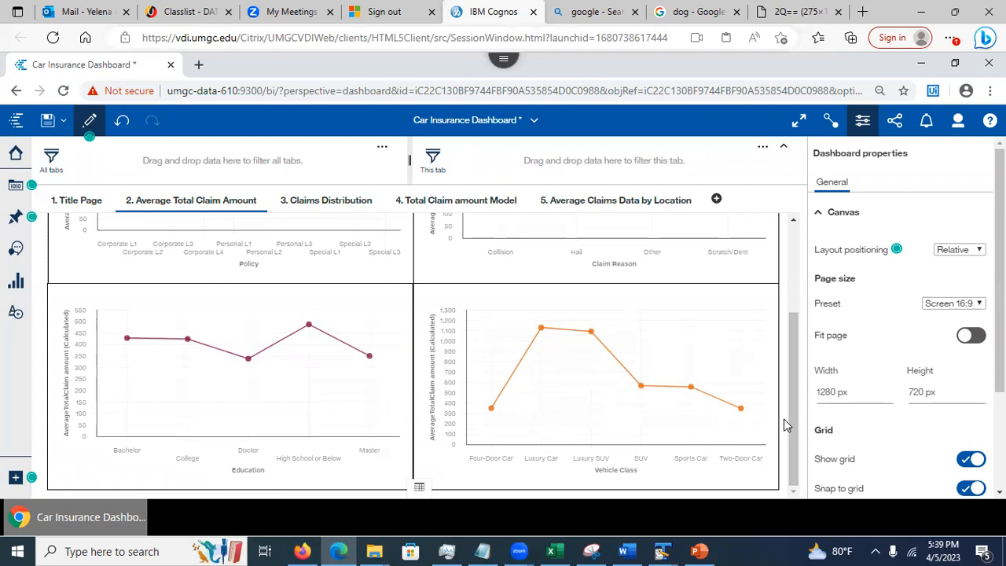
left_click_drag(792, 424, 785, 340)
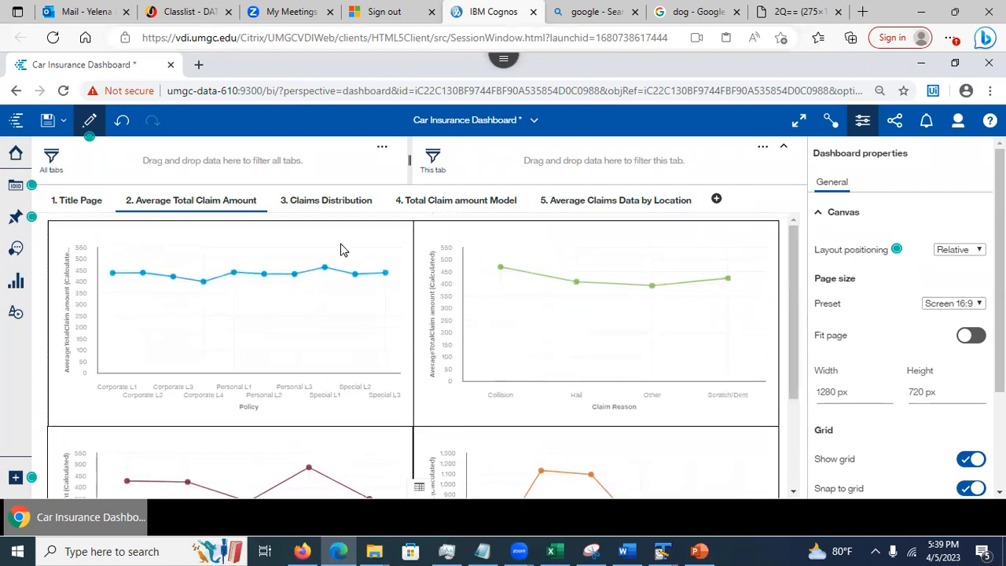
left_click(324, 212)
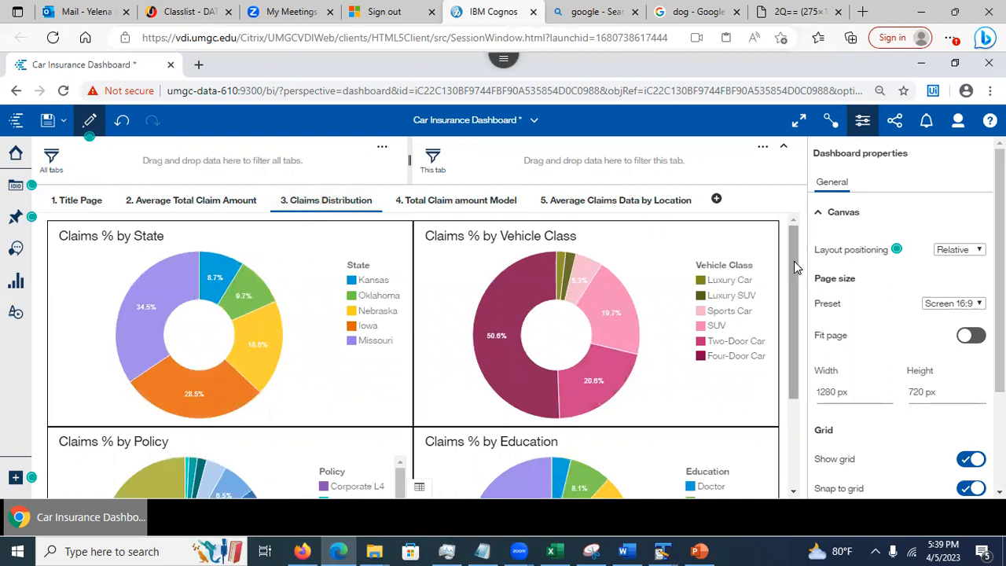
Scroll through the Claims Distribution tab, then review the Total Claim amount Model tab
scroll(793, 275, "down", 3)
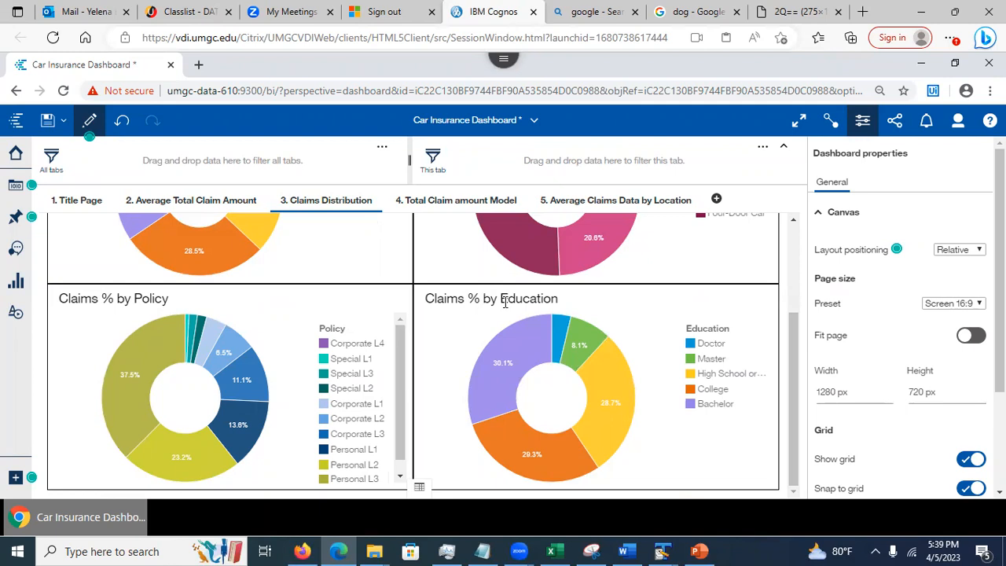
left_click(448, 204)
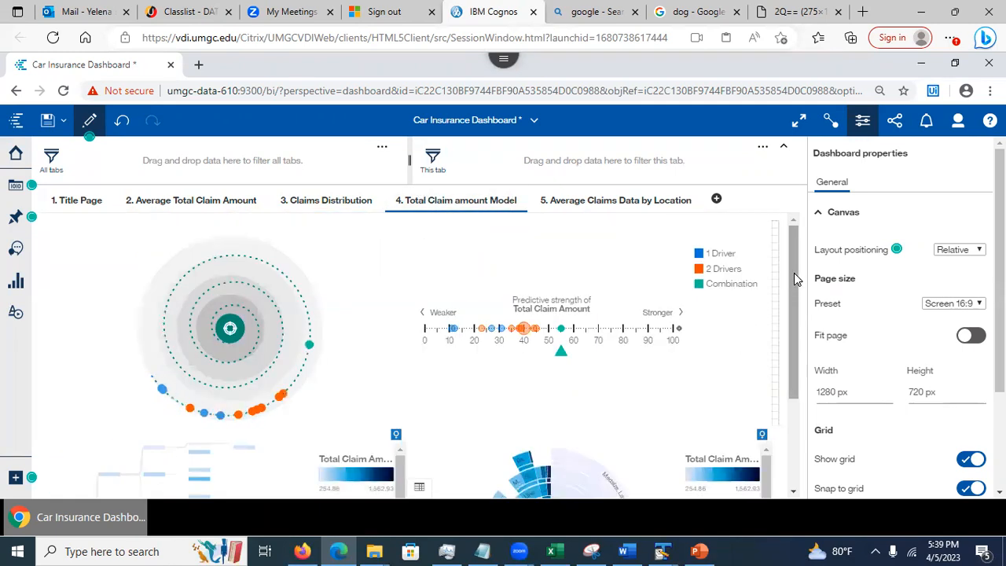
left_click_drag(793, 274, 792, 237)
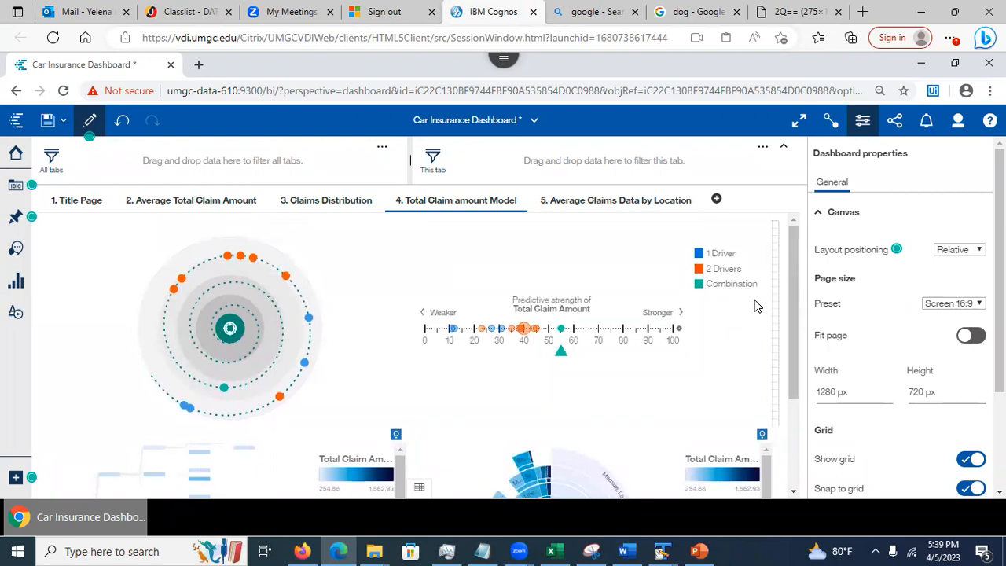
left_click_drag(793, 365, 789, 451)
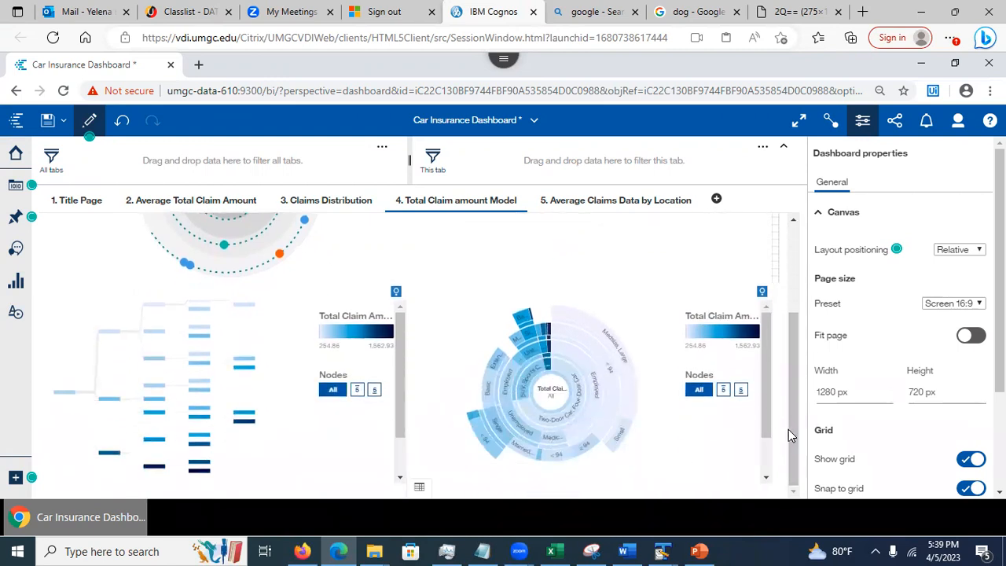
Review the Average Claims Data by Location tab and return to the Title Page
left_click(589, 206)
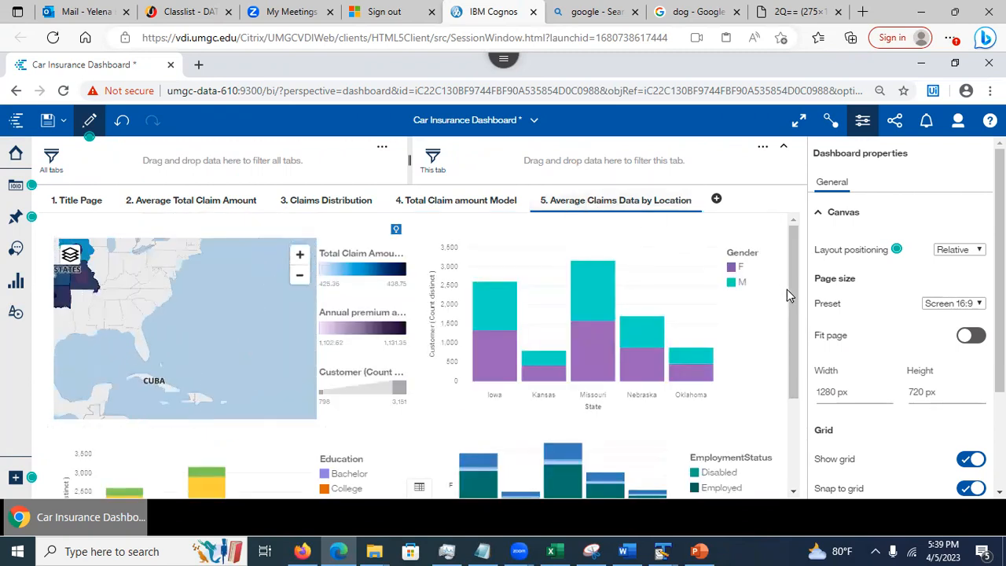
left_click_drag(790, 303, 793, 236)
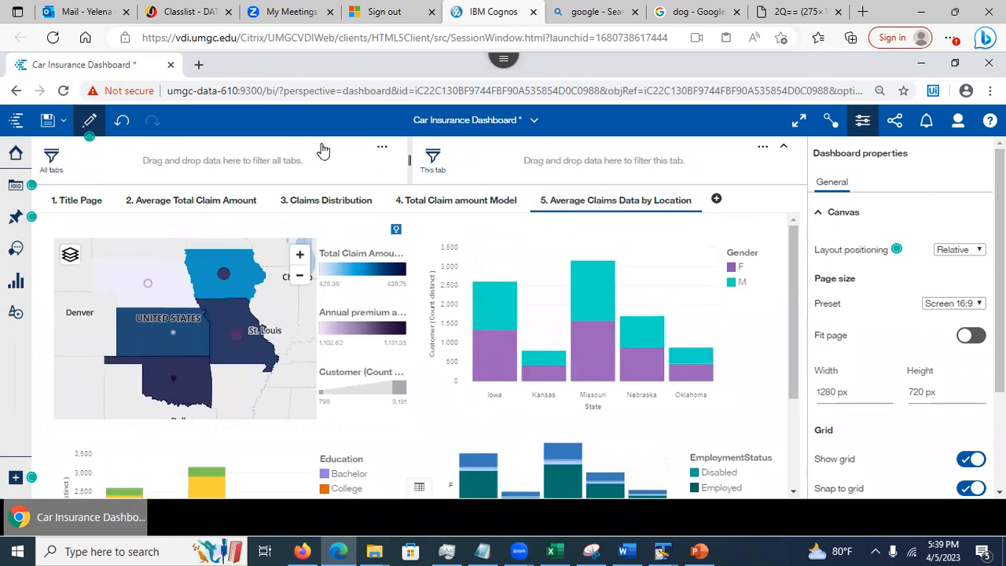
left_click(76, 205)
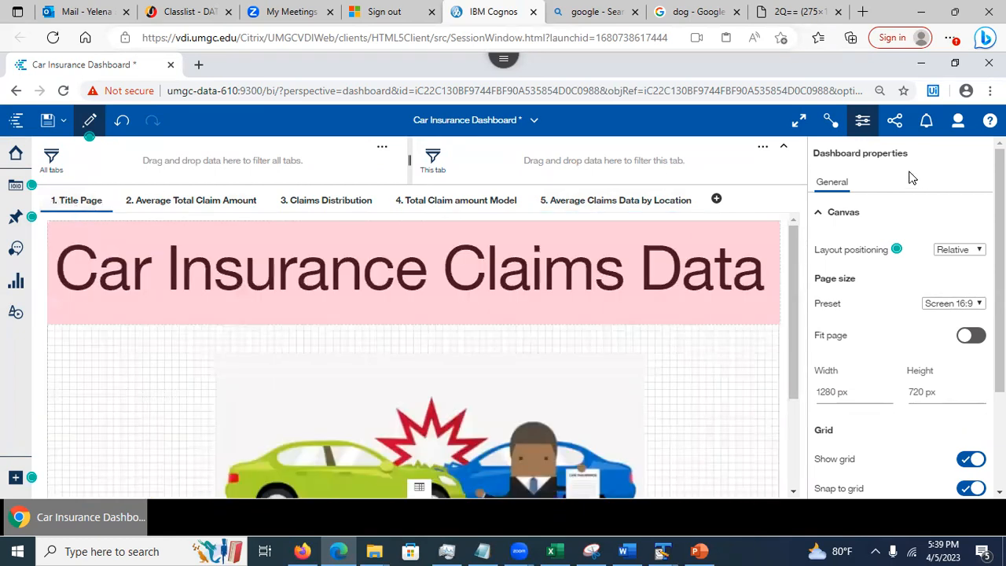
Hide the properties panel, save the Car Insurance Dashboard, and bring up PowerPoint's 'Story' slide
left_click(862, 122)
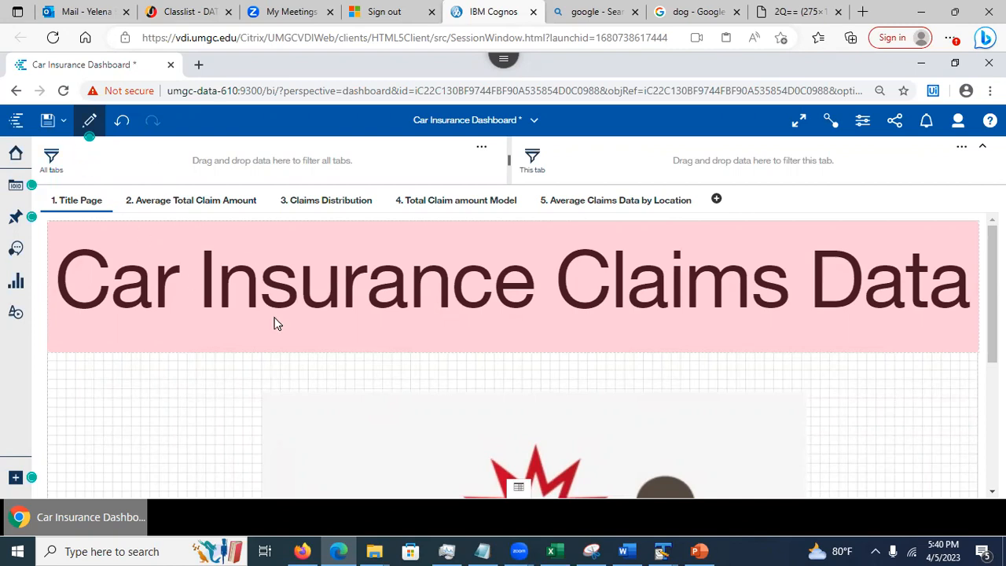
left_click(47, 119)
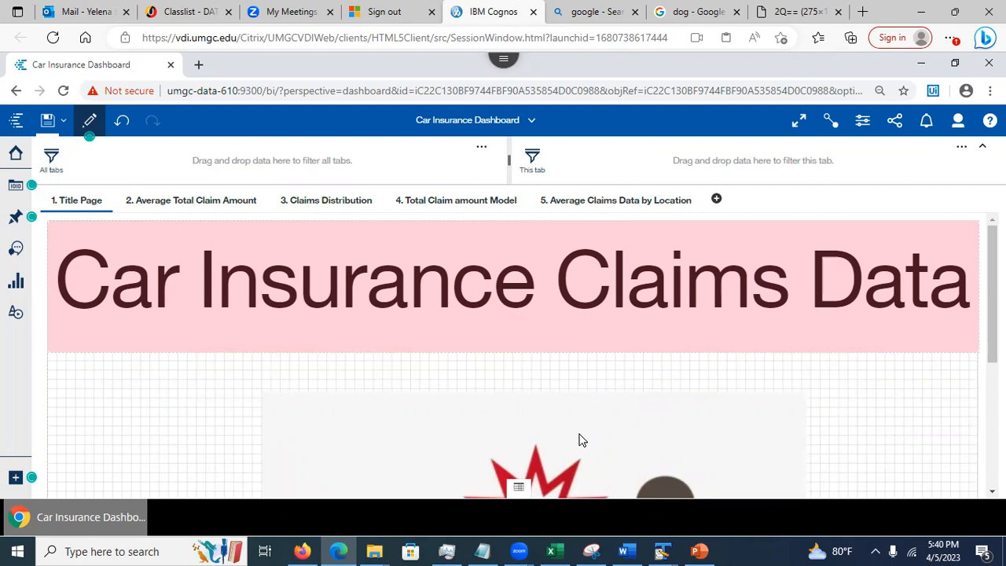
left_click(698, 551)
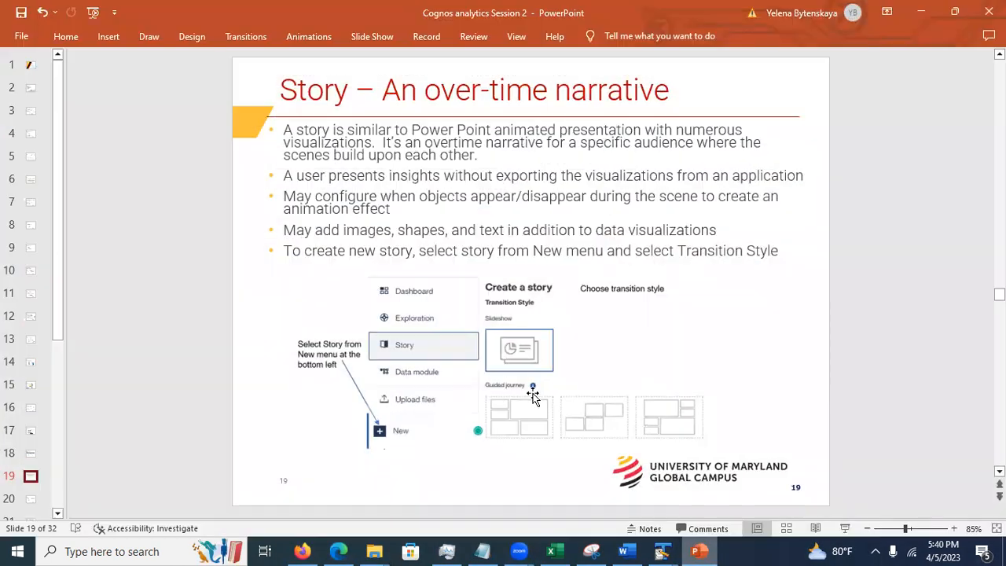
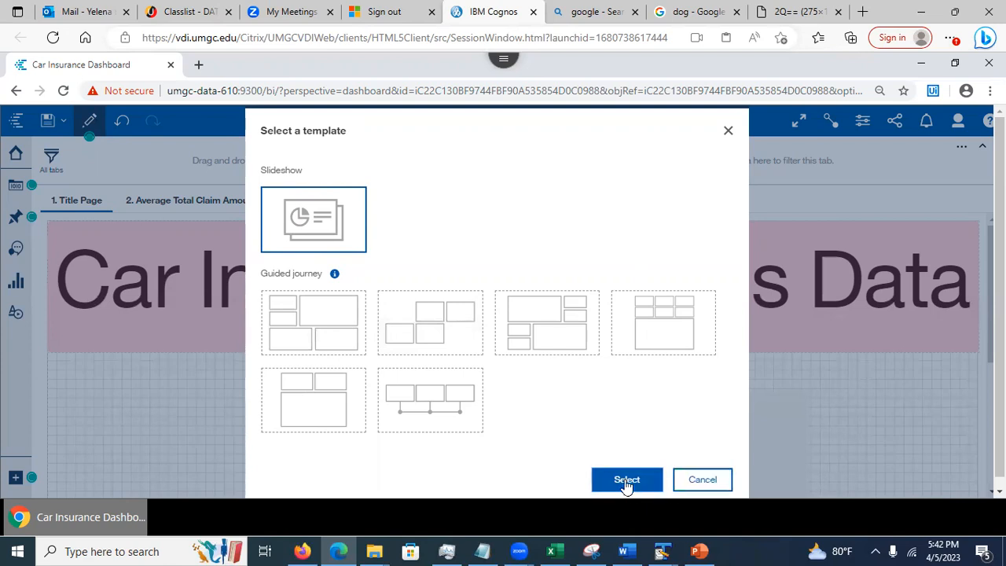
Save the dashboard as slideshow story 'Story: Car Insurance Dashboard', replacing the existing copy
left_click(626, 485)
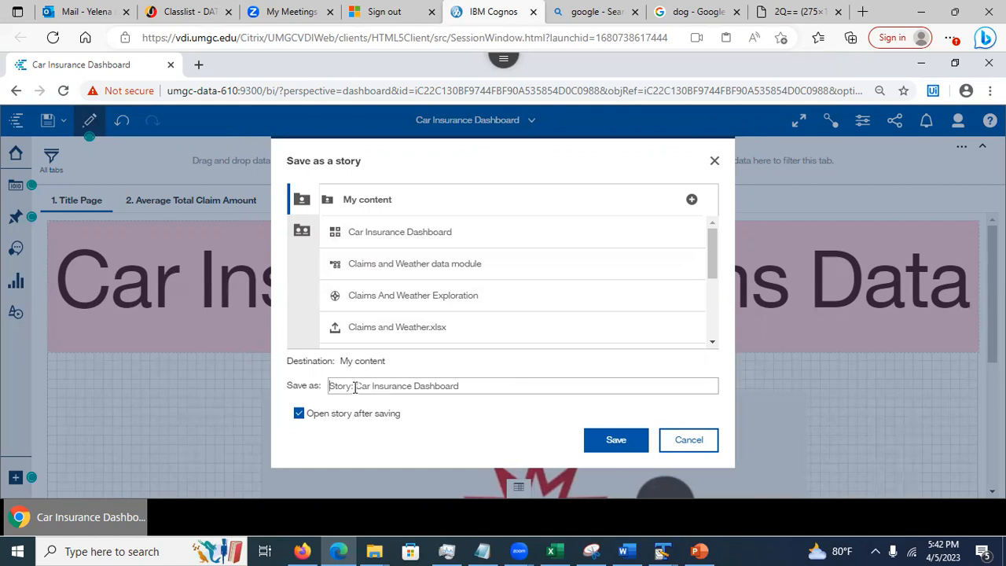
left_click_drag(354, 385, 463, 385)
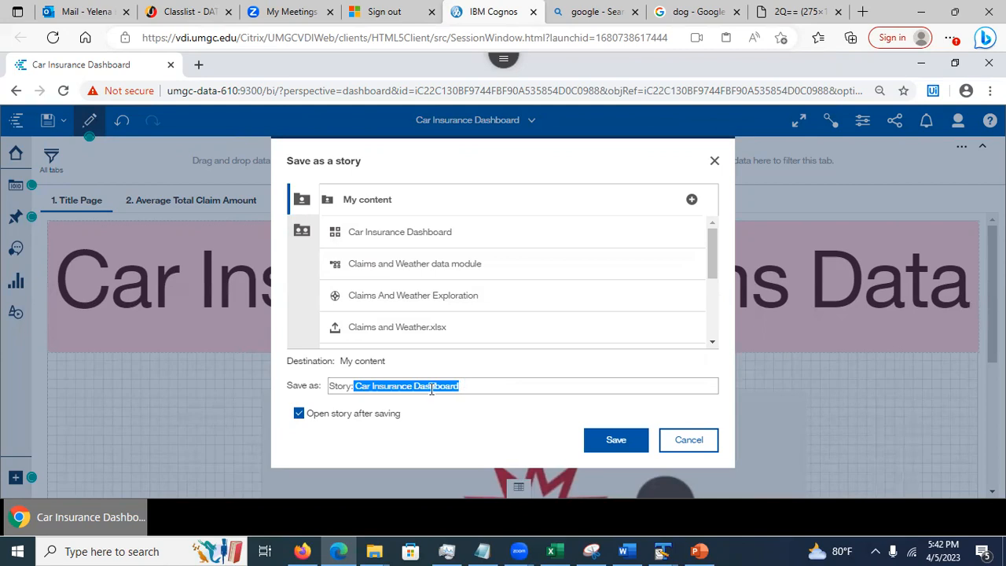
left_click(354, 384)
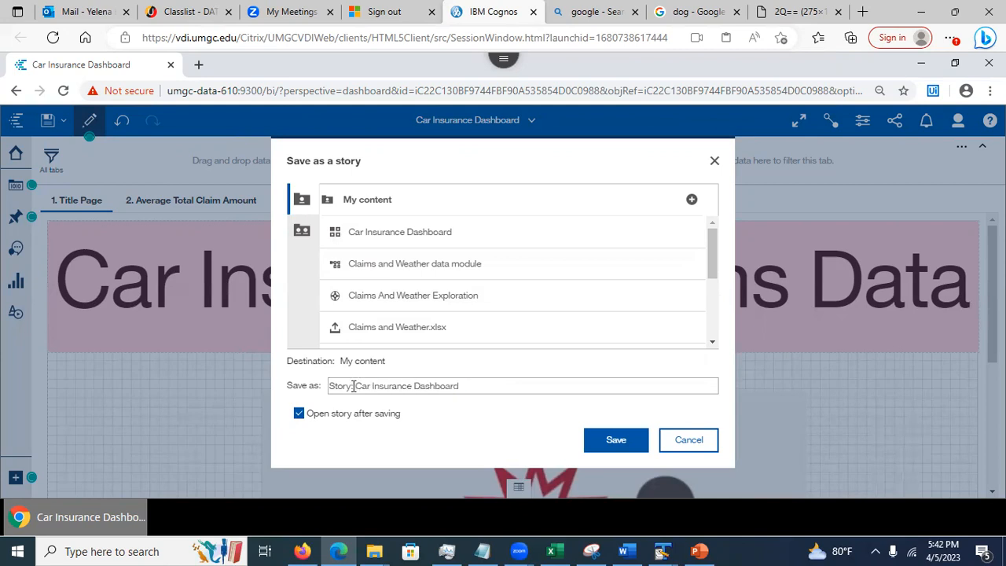
left_click(623, 440)
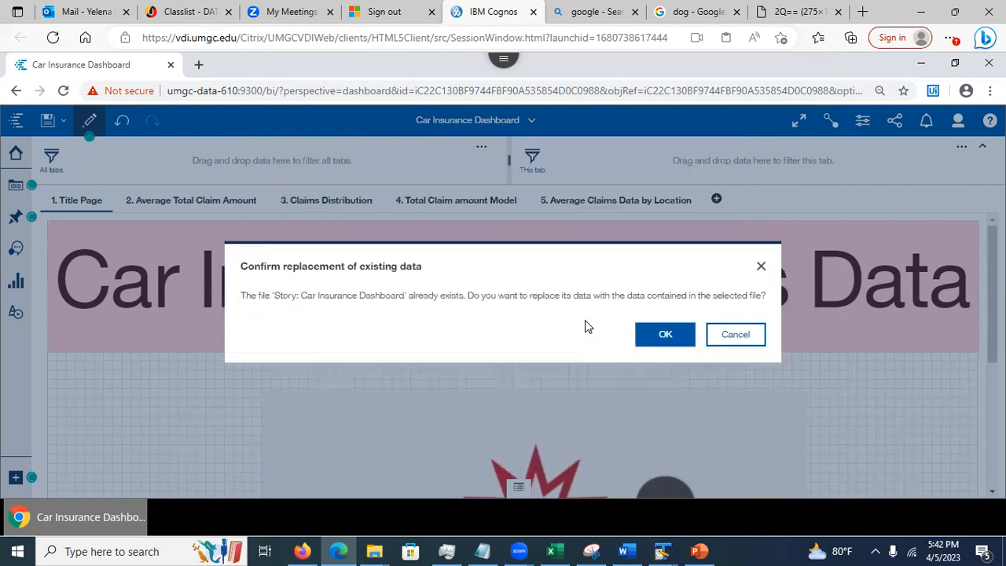
left_click(665, 339)
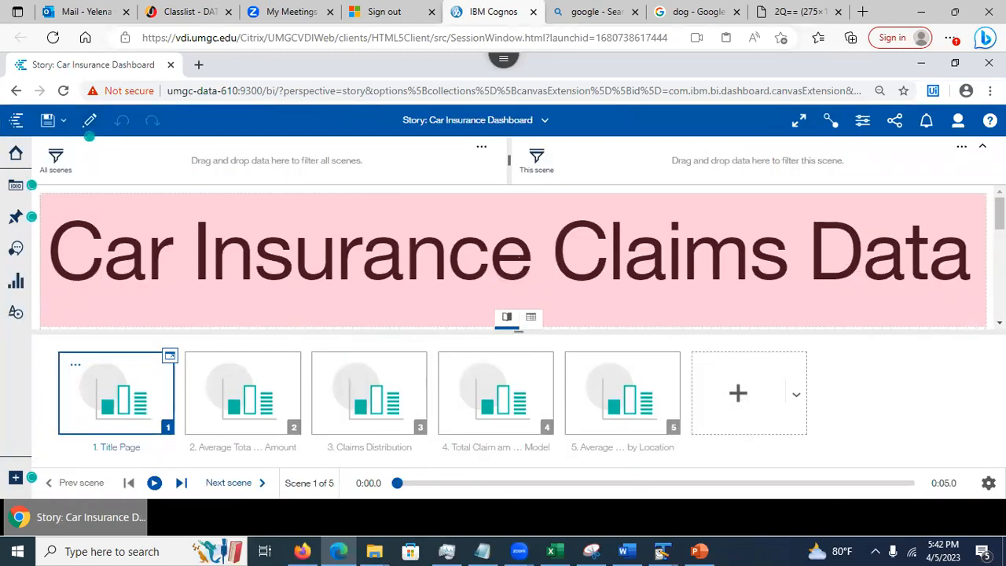
scroll(513, 256, "down", 3)
left_click_drag(1000, 234, 1000, 212)
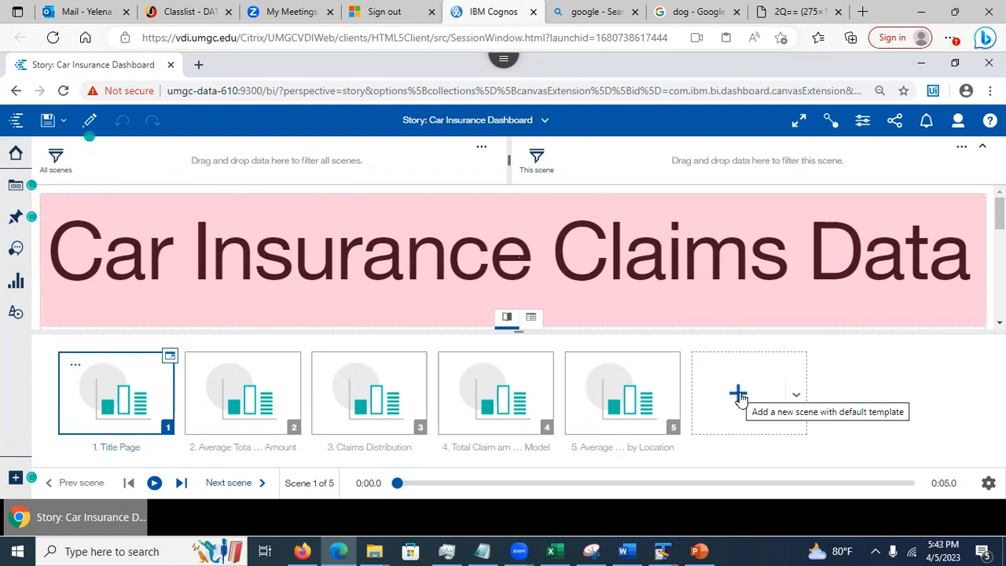
left_click(796, 399)
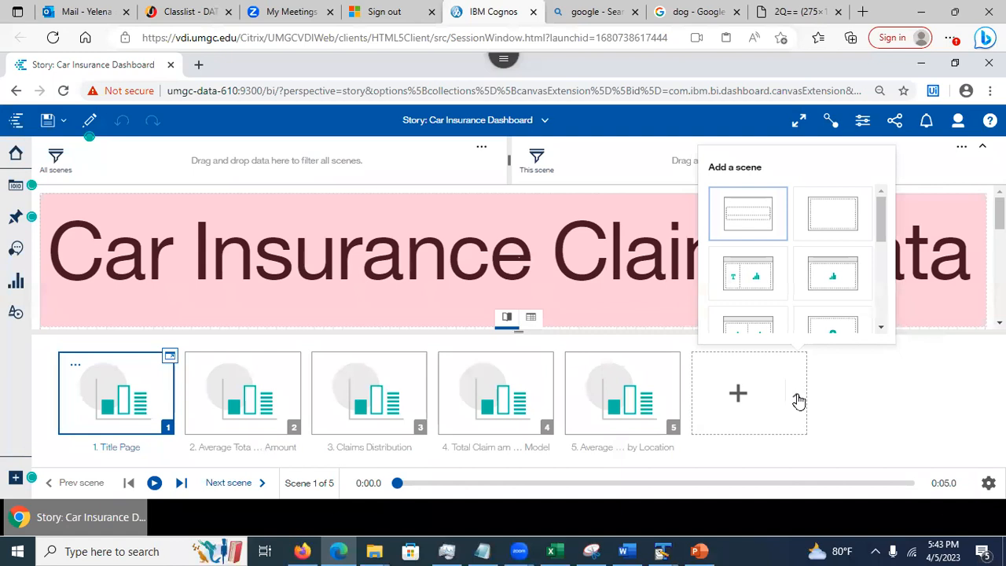
left_click(848, 401)
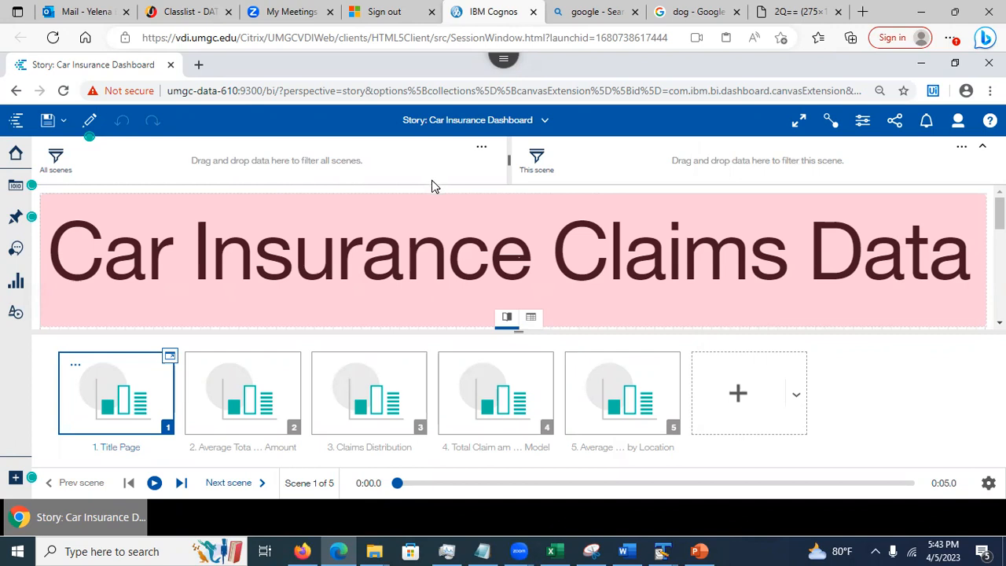
Review the Car Insurance Claims Data title's animation and general properties, then list the story's data sources
left_click(344, 272)
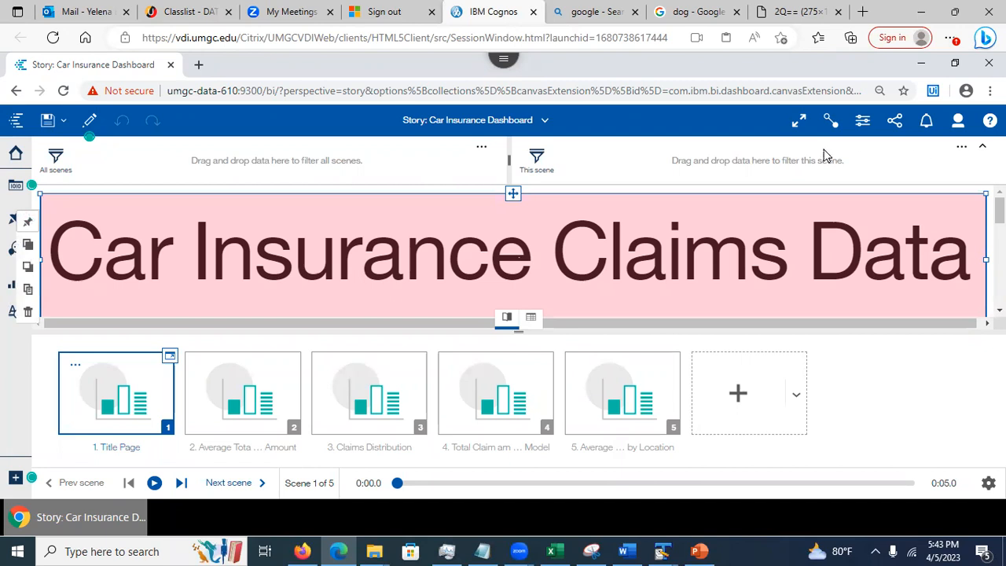
left_click(863, 122)
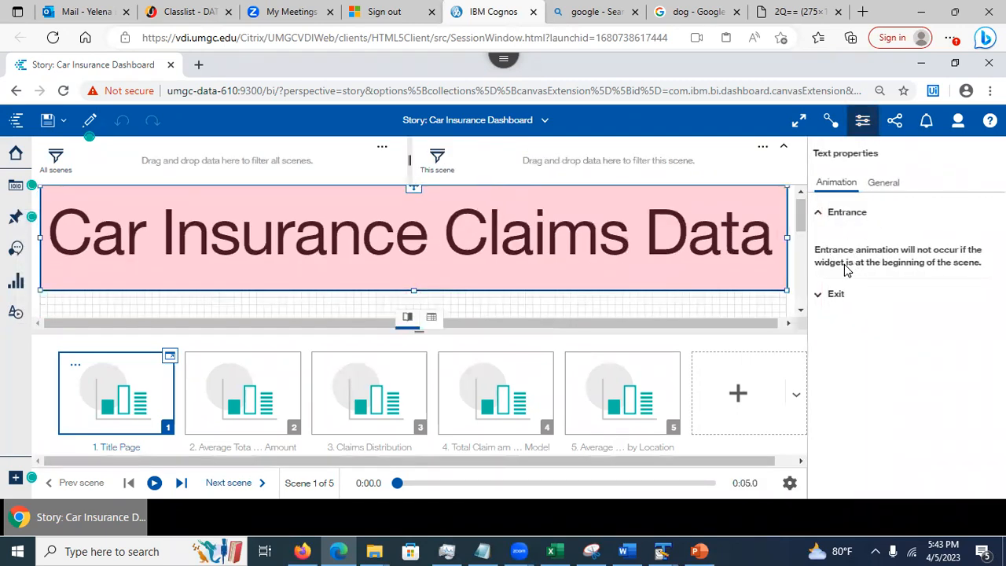
left_click(885, 190)
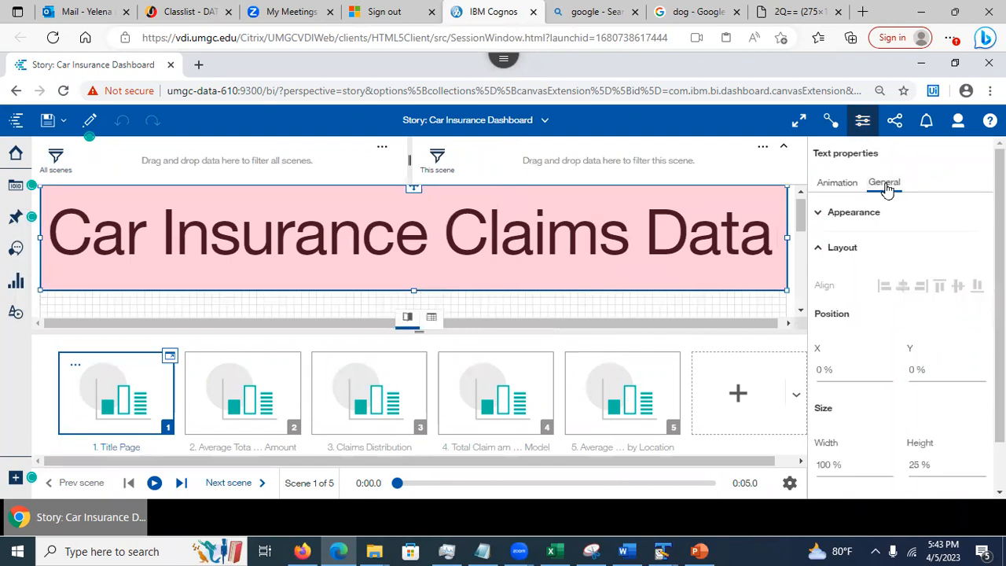
left_click(833, 187)
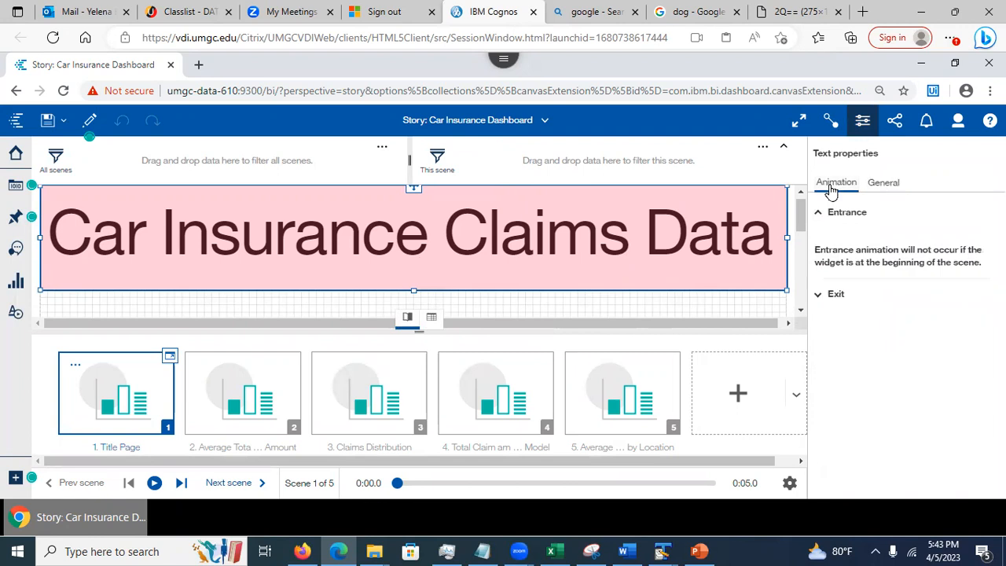
left_click(858, 120)
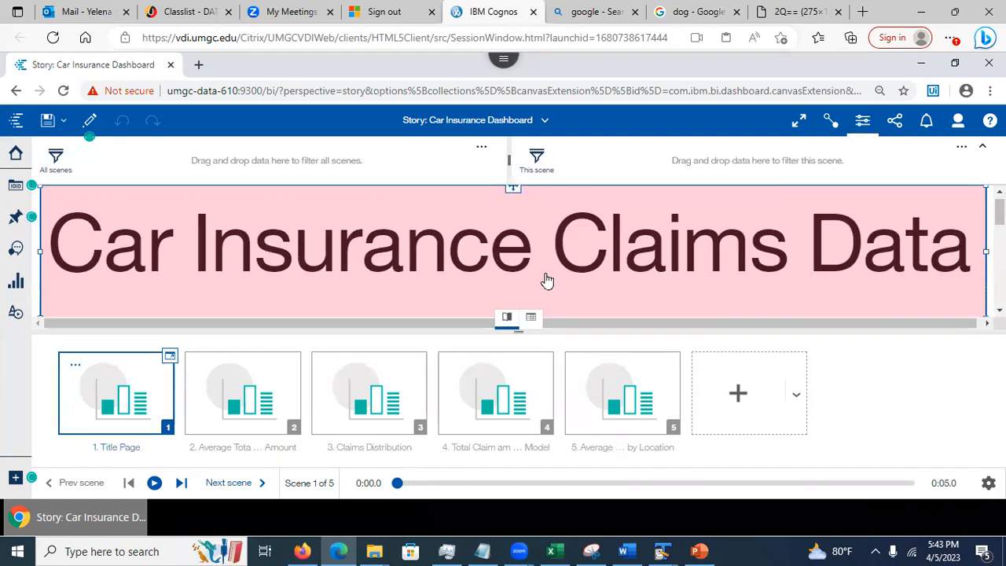
left_click(13, 188)
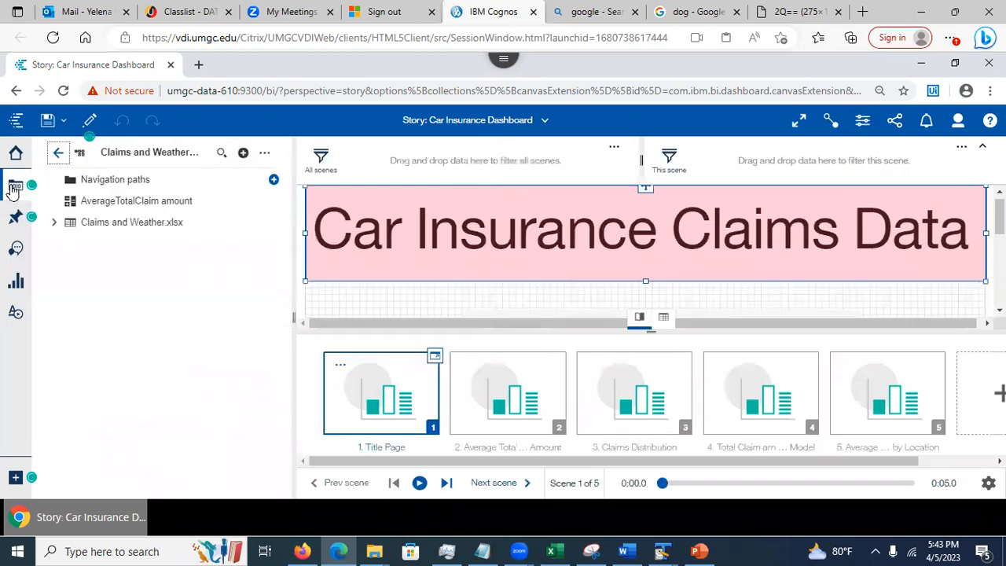
Browse the Claims and Weather.xlsx fields, then close the data sources panel back to the Title Page
left_click(53, 223)
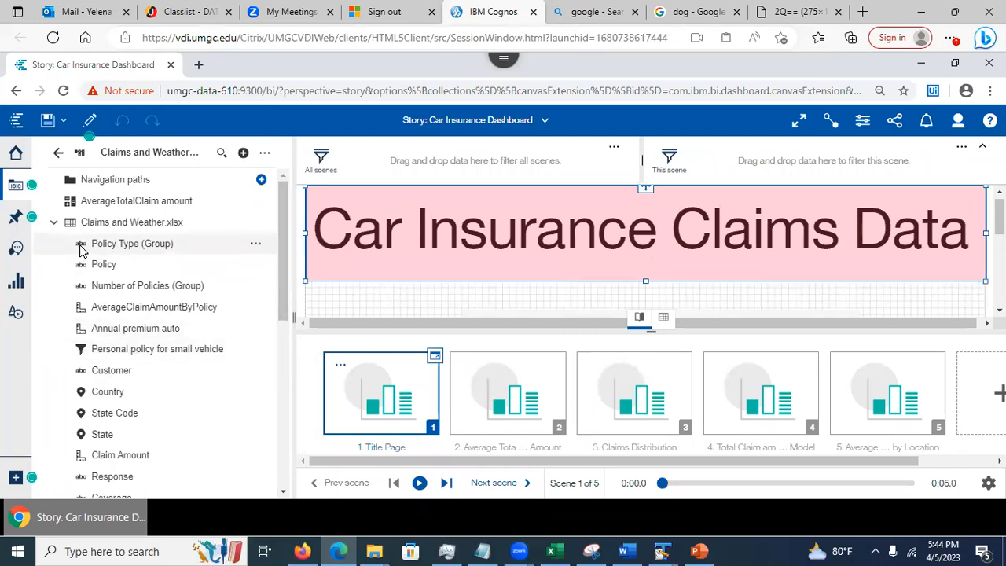
left_click_drag(280, 274, 275, 212)
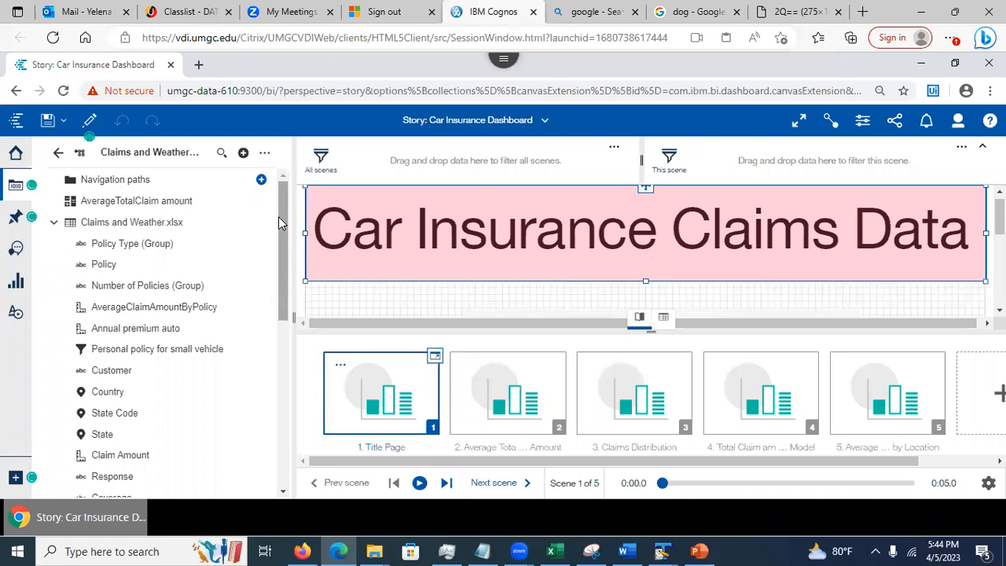
left_click(372, 304)
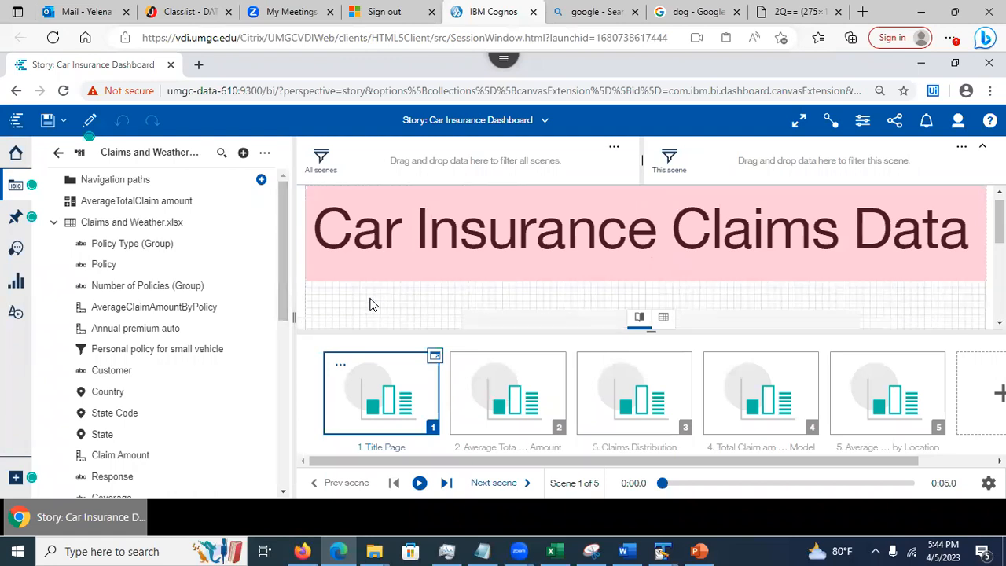
left_click(12, 187)
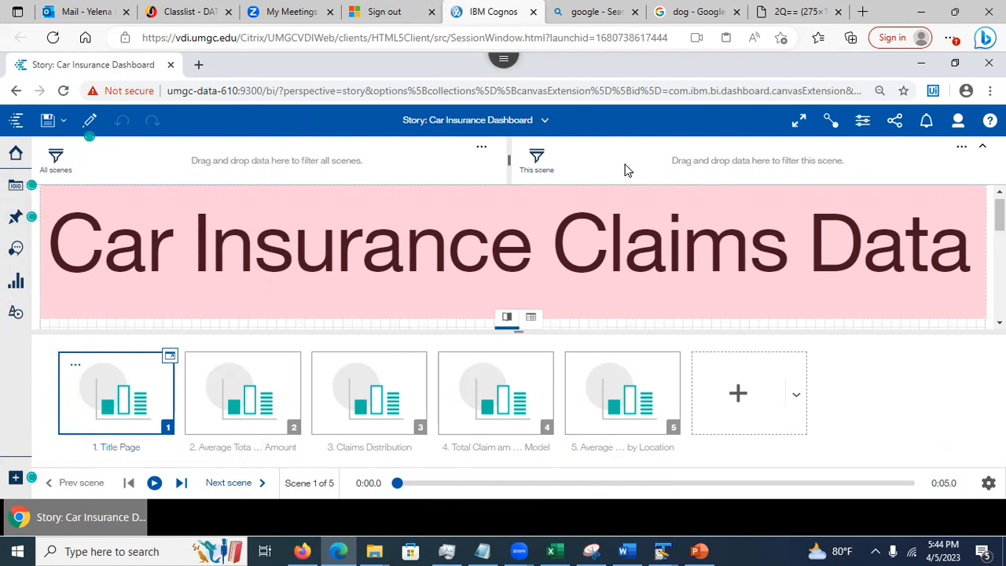
Open the animation timeline for scene 2, Average Total Claim Amount, with the filter area collapsed
left_click(241, 392)
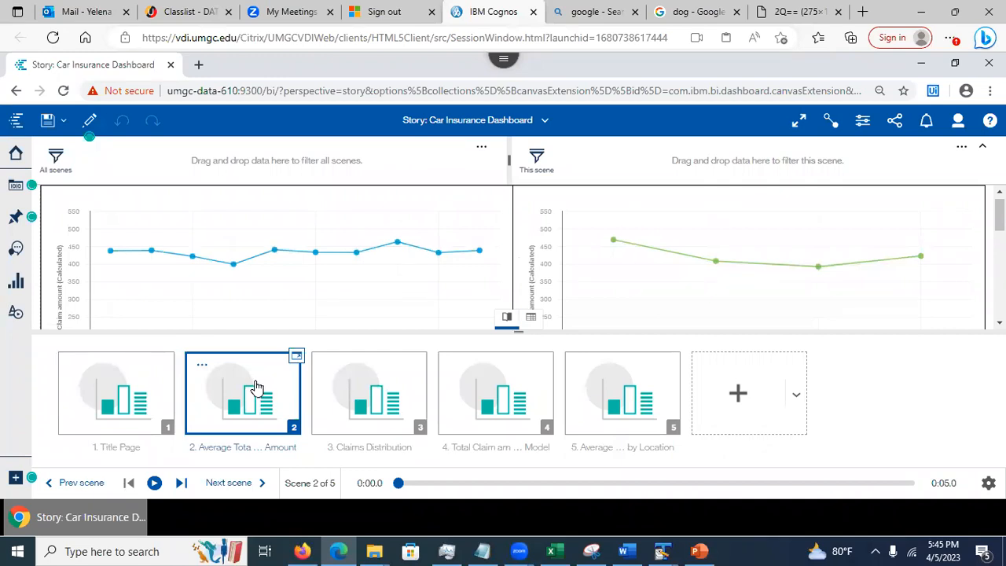
left_click(297, 358)
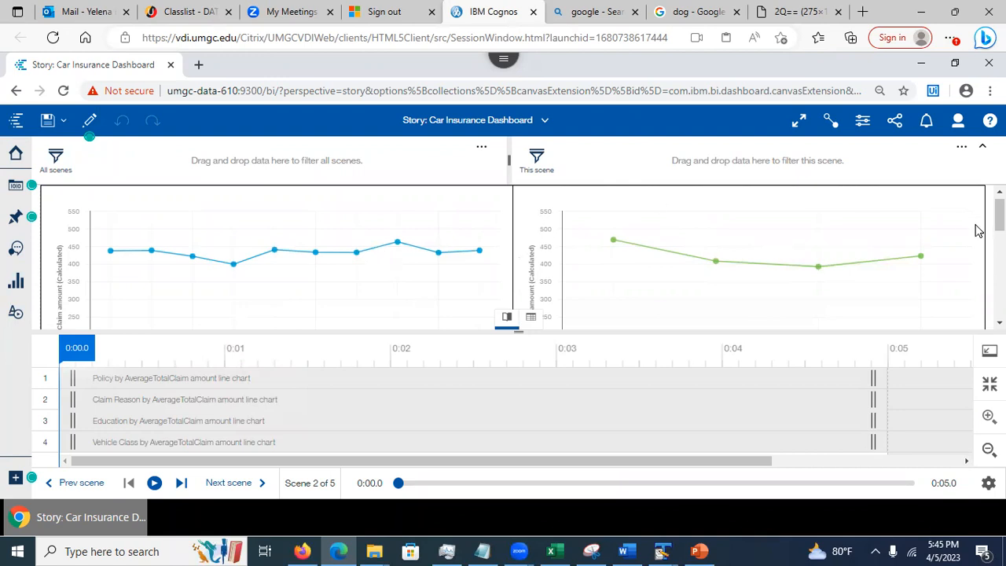
mouse_move(998, 216)
left_mouse_down()
mouse_move(998, 226)
mouse_move(998, 213)
left_mouse_up()
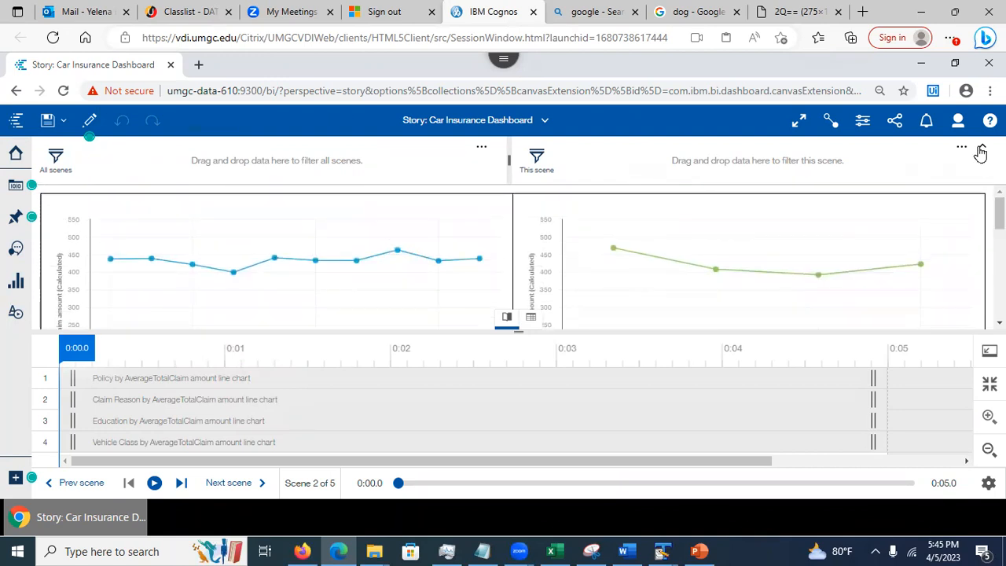
left_click(982, 147)
mouse_move(998, 182)
left_mouse_down()
mouse_move(998, 248)
mouse_move(998, 193)
left_mouse_up()
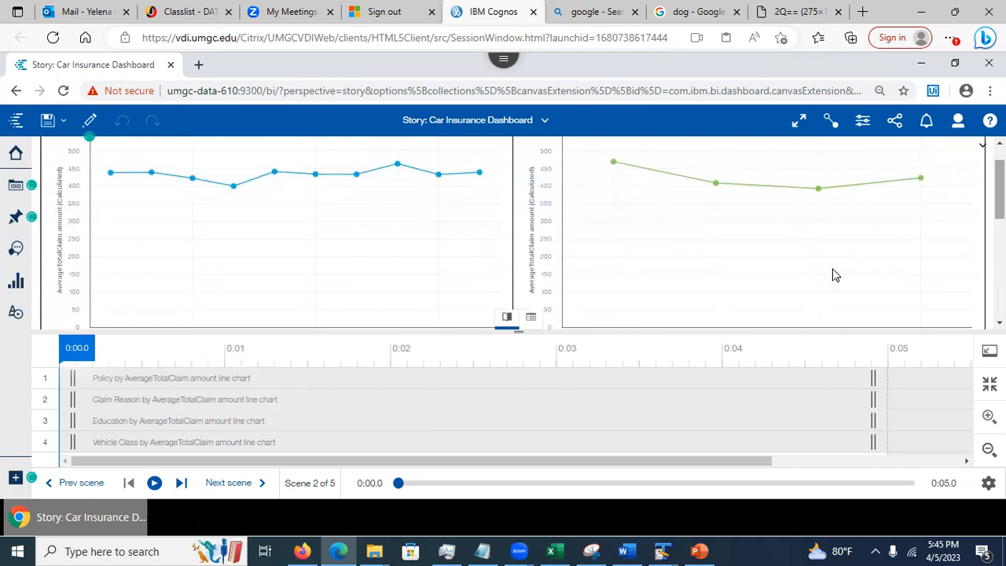
Delay Policy to 0:02, end Claim Reason near 0:03, extend Education and Vehicle Class past 0:05, and preview
left_click_drag(99, 387, 408, 380)
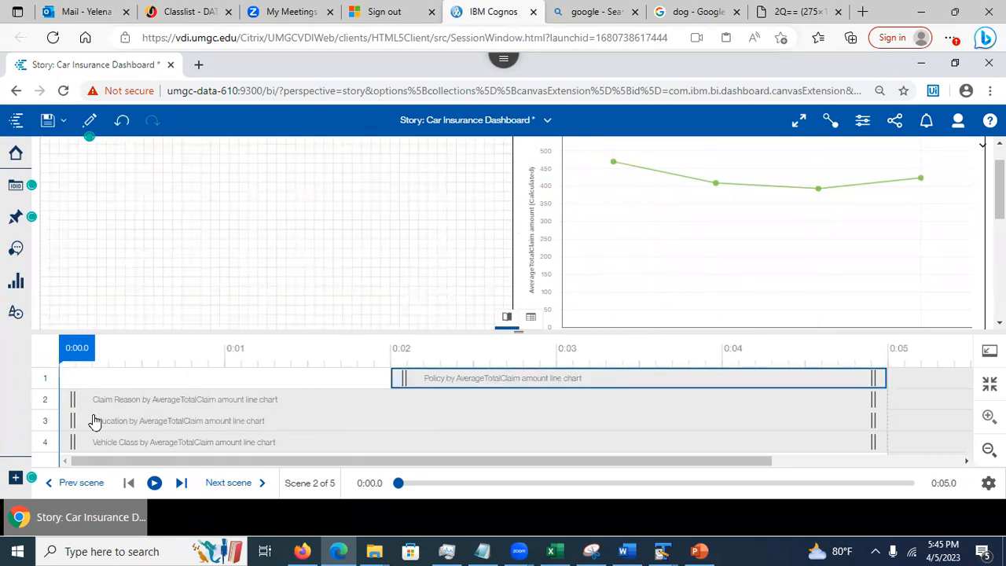
left_click_drag(877, 404, 554, 399)
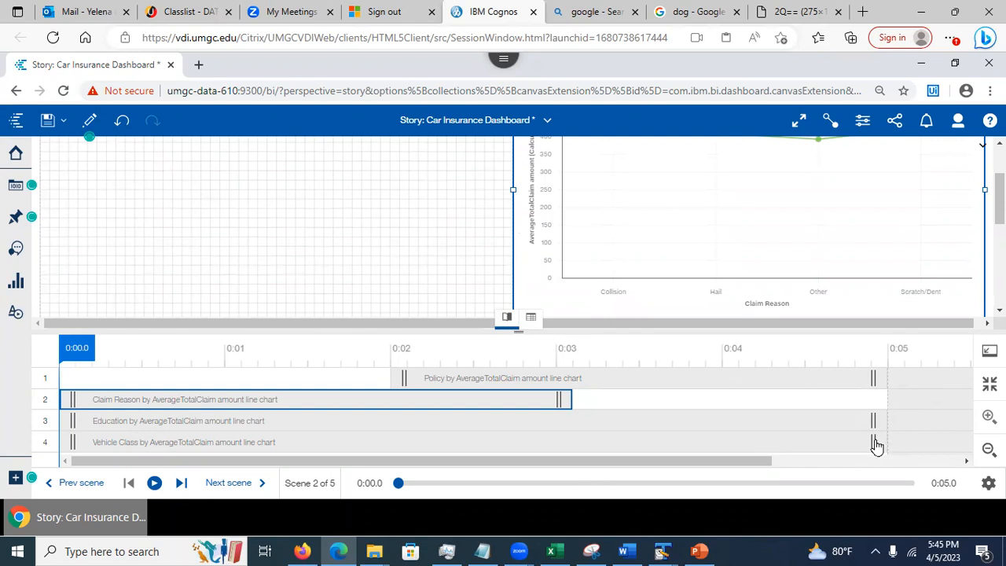
left_click_drag(875, 444, 957, 442)
left_click_drag(708, 462, 814, 476)
left_click_drag(713, 424, 894, 419)
left_click_drag(841, 448, 890, 445)
left_click_drag(737, 458, 630, 460)
left_click_drag(1000, 252, 999, 213)
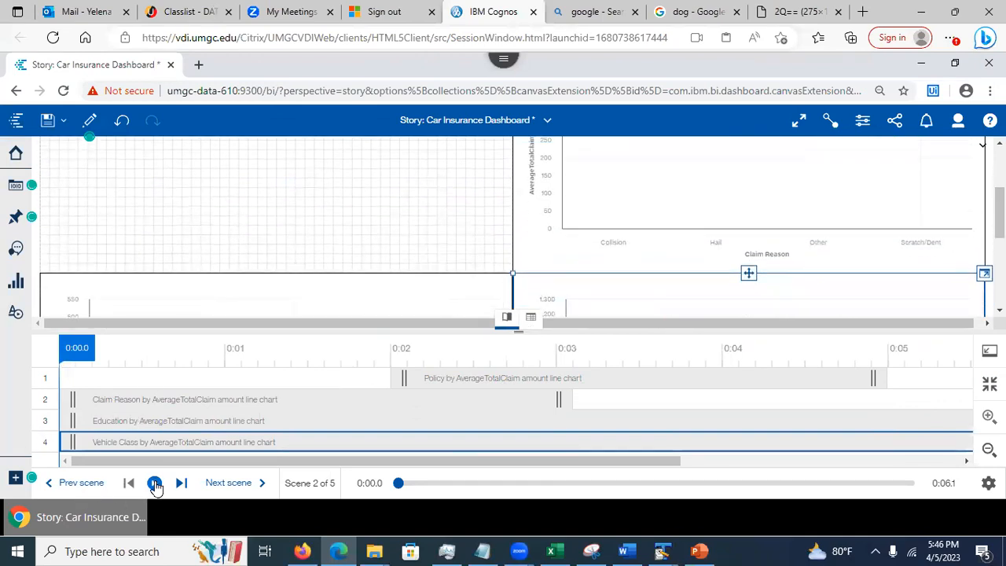
left_click(155, 483)
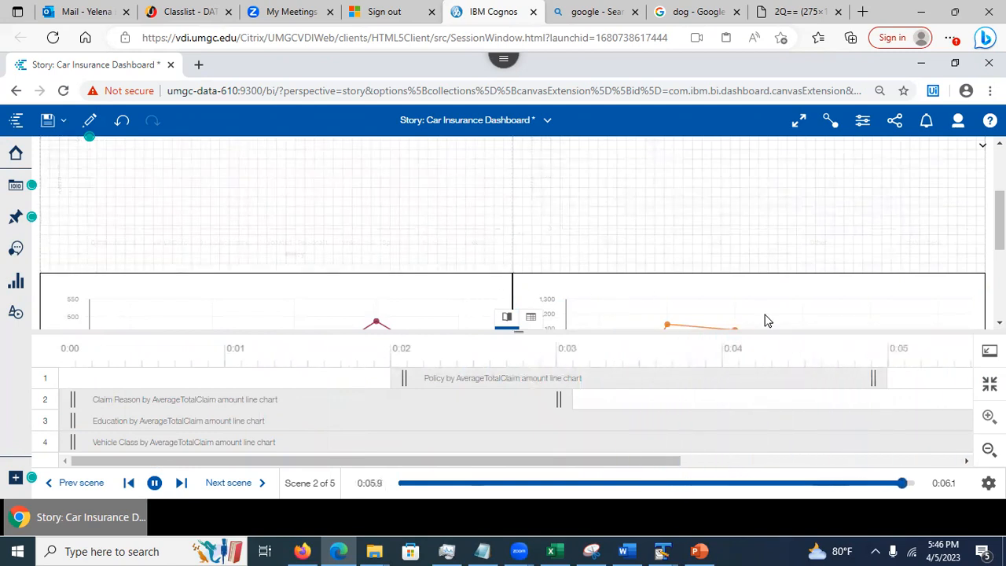
Replay the retimed scene 2, close its timeline, and rewind playback to 0:00
left_click(154, 483)
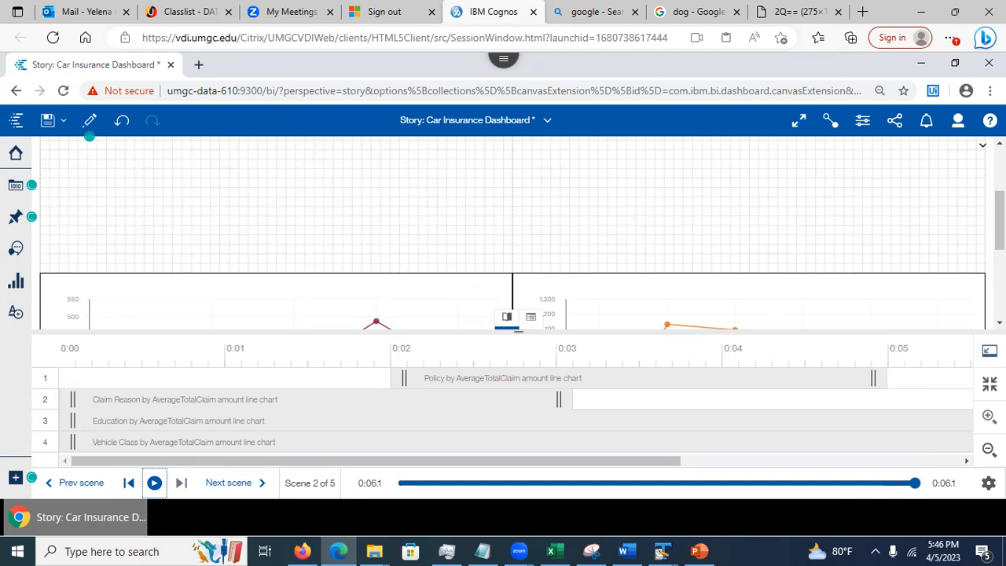
left_click(988, 351)
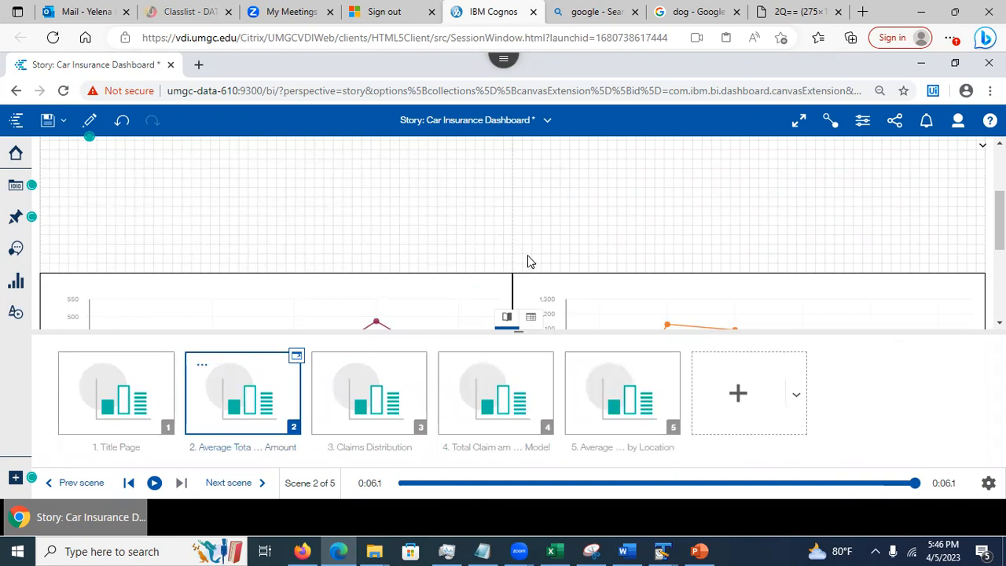
left_click_drag(998, 221, 999, 177)
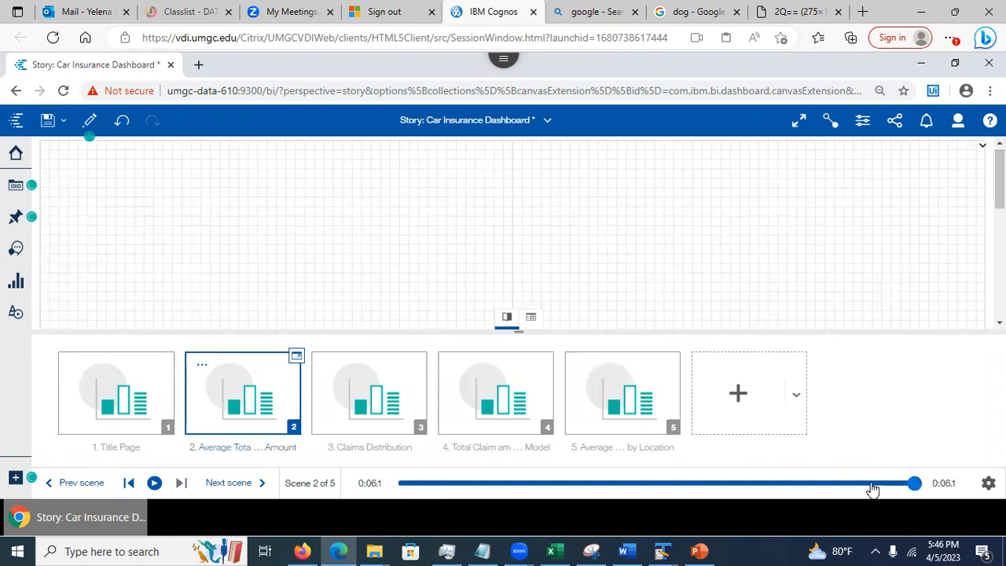
left_click(402, 485)
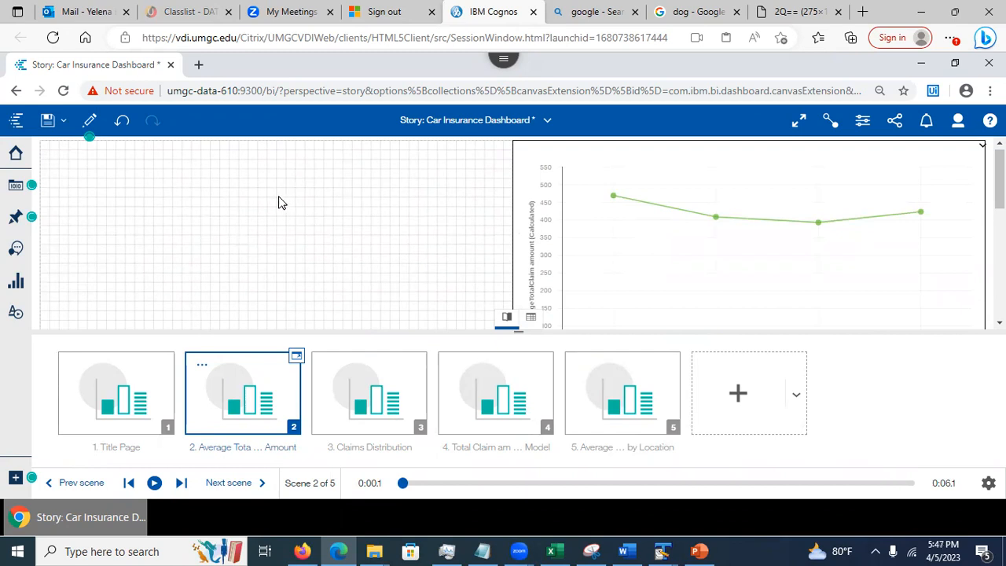
Check the Claims Distribution, Average Total Claim Amount and driver analysis scenes, ending on the Title Page
left_click(353, 412)
left_click(225, 409)
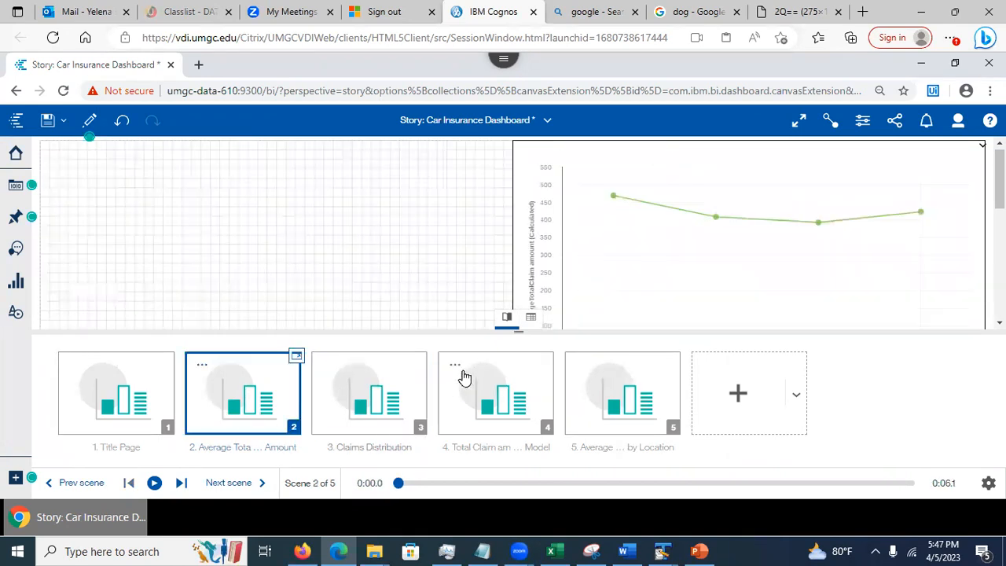
left_click(497, 381)
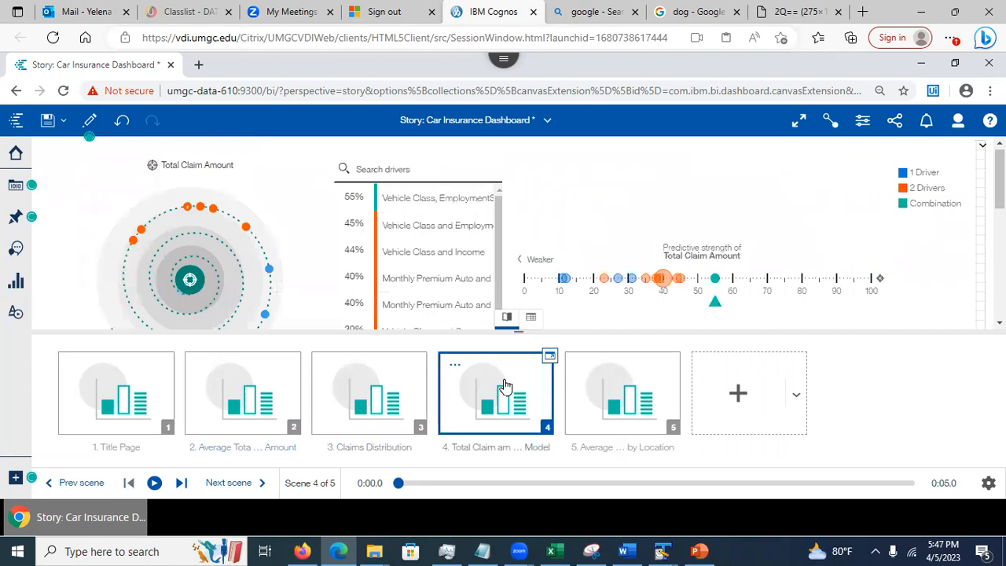
left_click(122, 397)
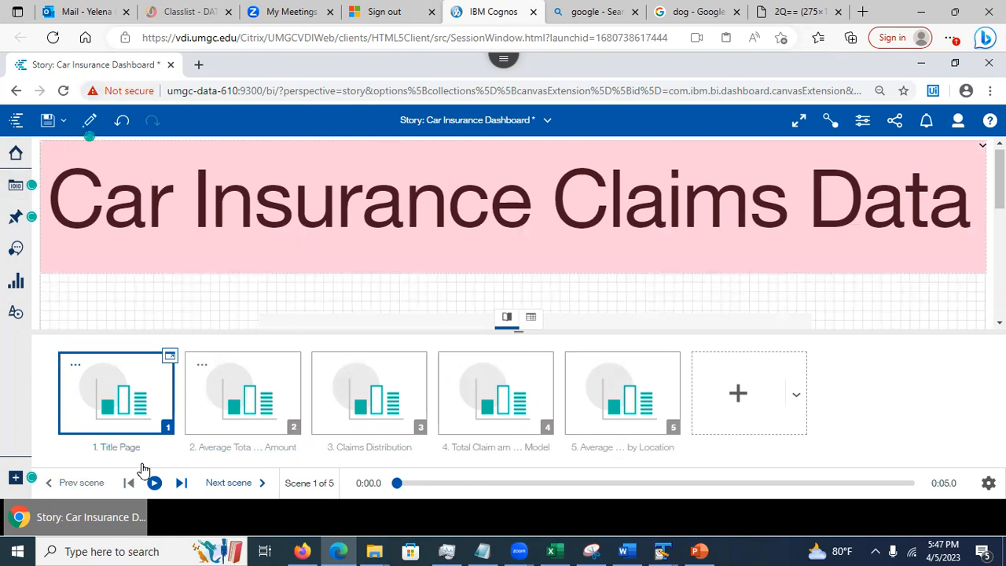
Preview the story with Play all scenes turned on, play it through, and save
left_click(89, 123)
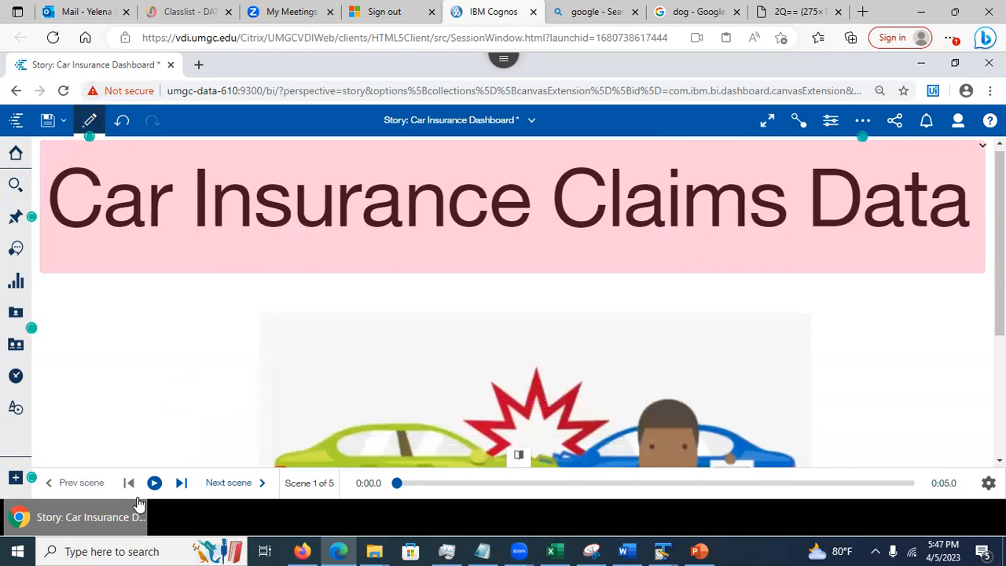
left_click(987, 482)
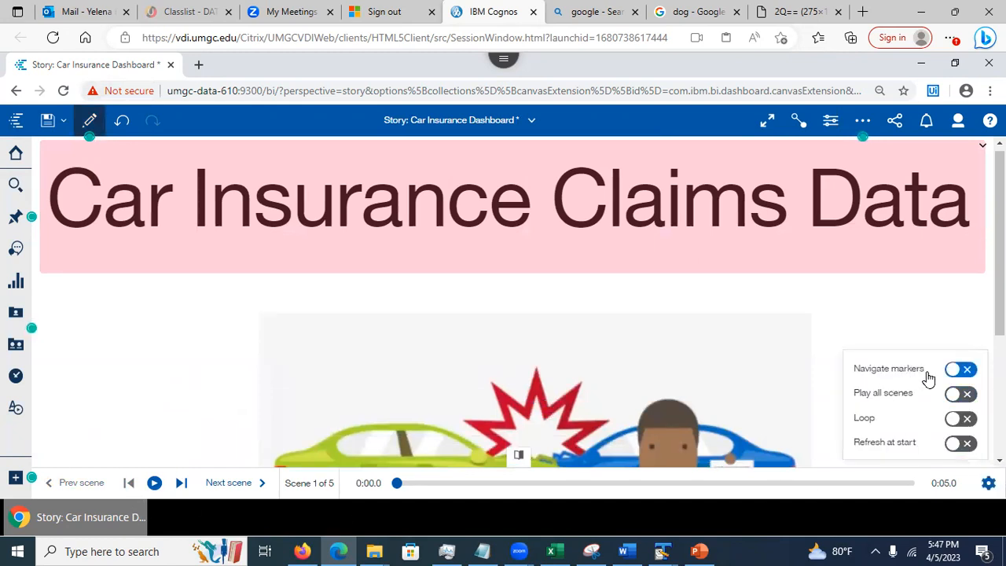
left_click(960, 394)
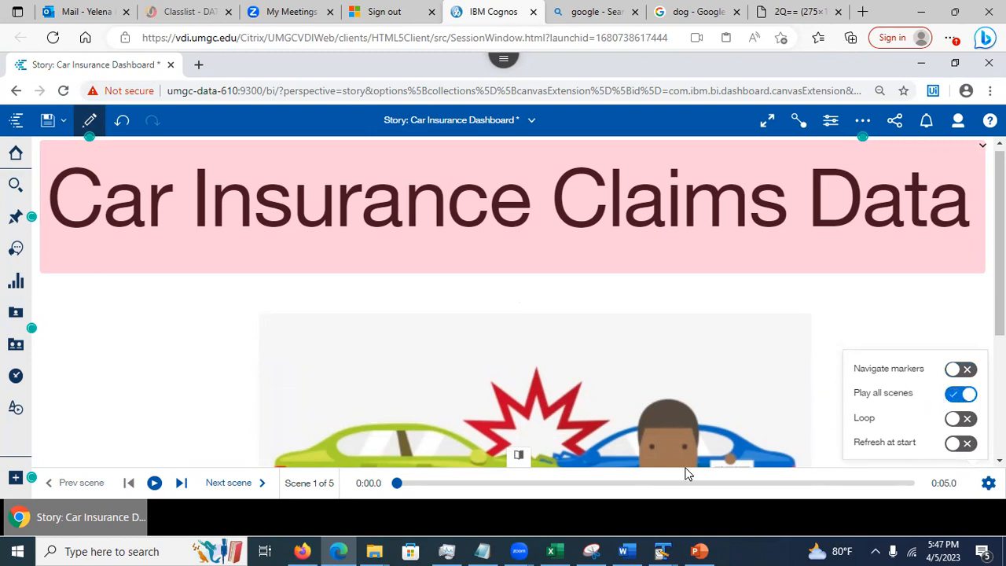
left_click(445, 487)
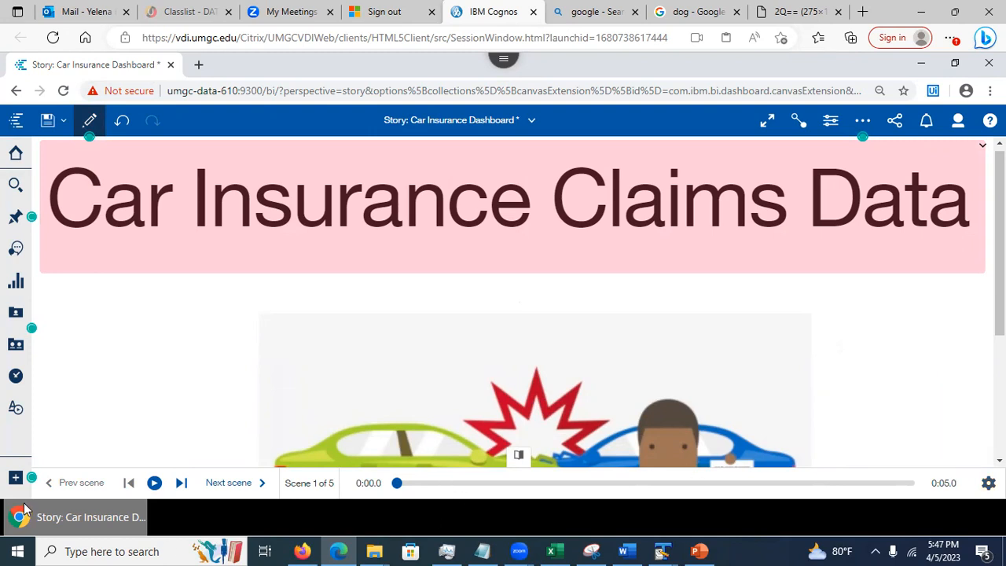
left_click(153, 484)
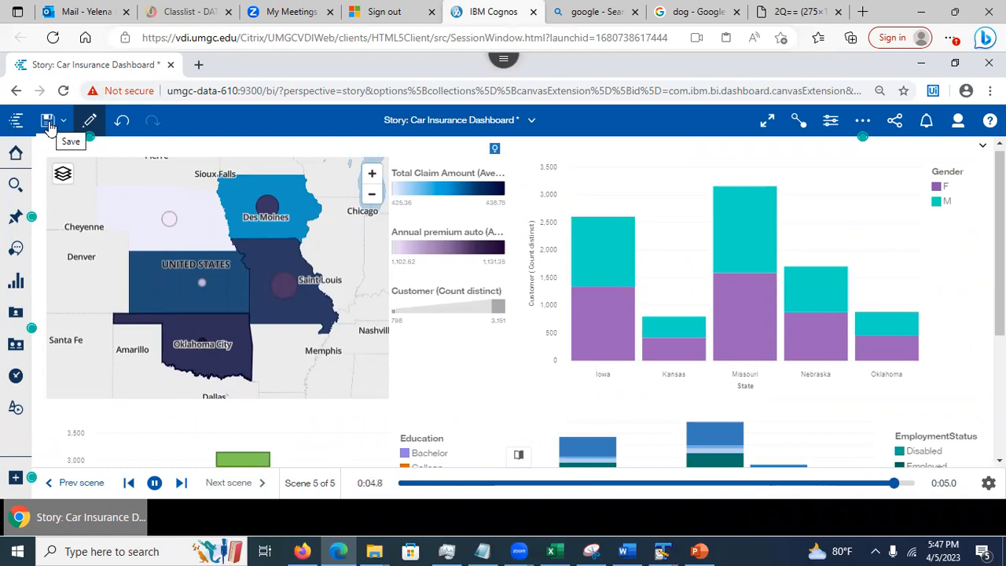
left_click(47, 122)
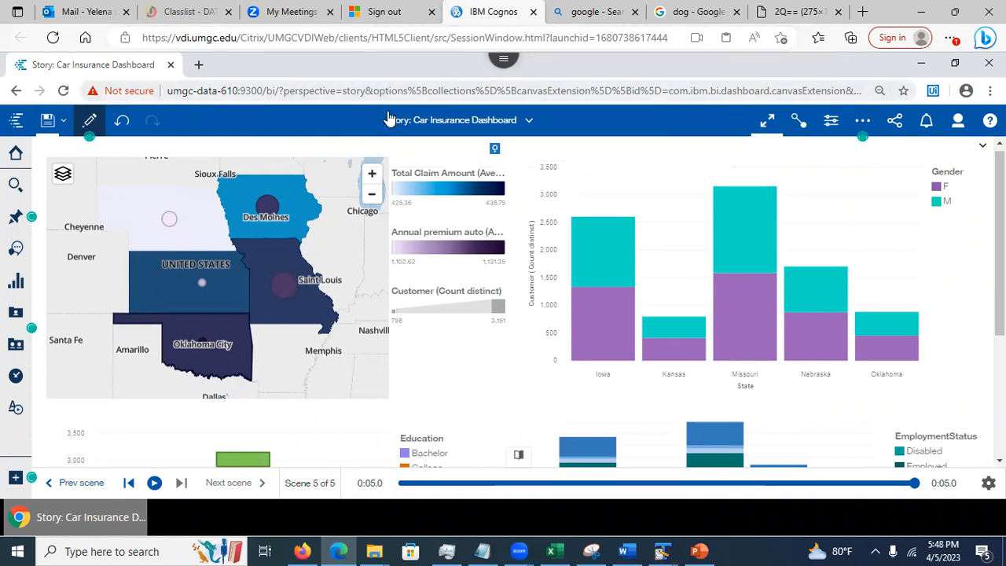
Back in edit mode, set the story's scene transition to Sweep
left_click(89, 120)
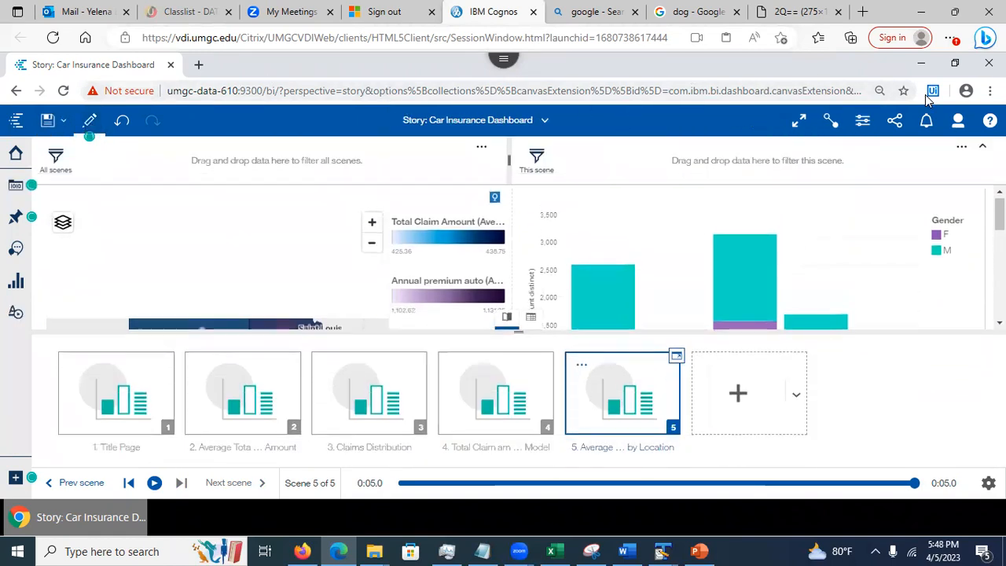
left_click(862, 119)
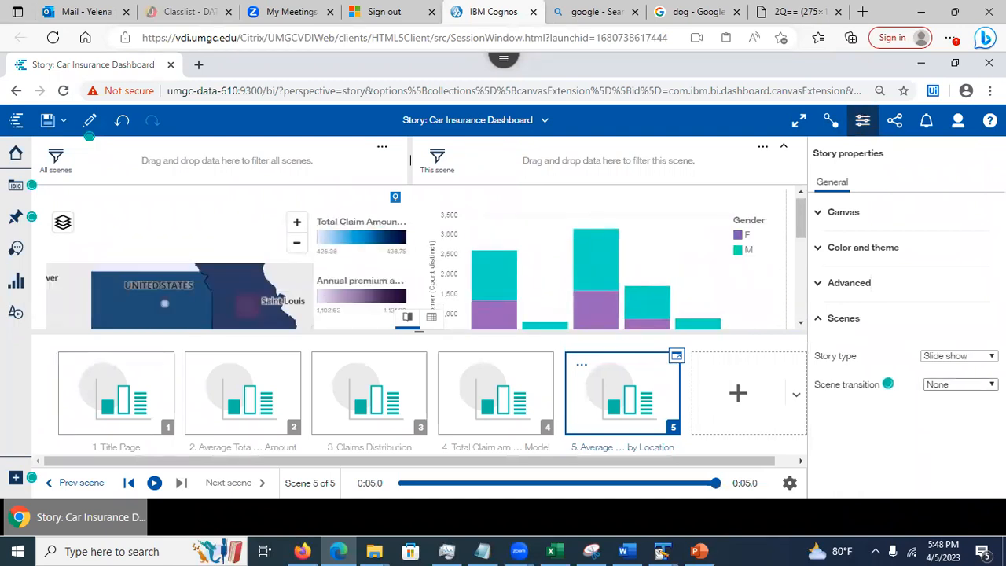
left_click(959, 384)
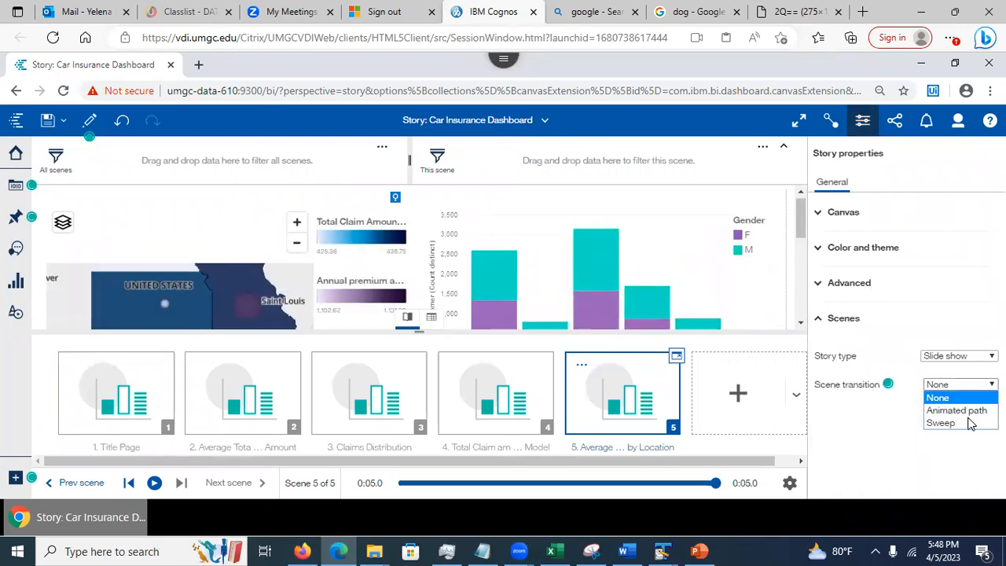
left_click(949, 423)
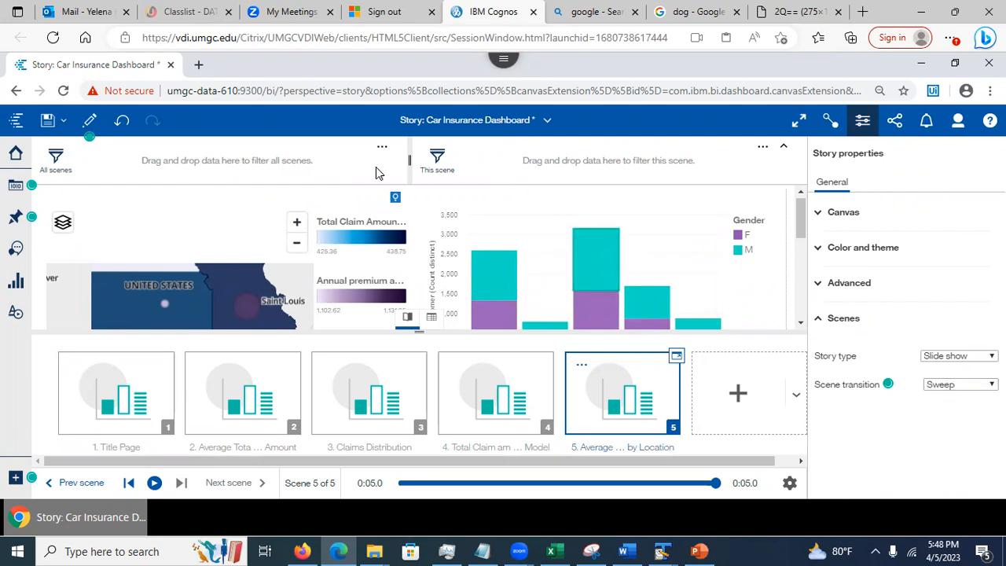
Save the story with the Sweep transition and switch to preview with Story properties closed
left_click(47, 121)
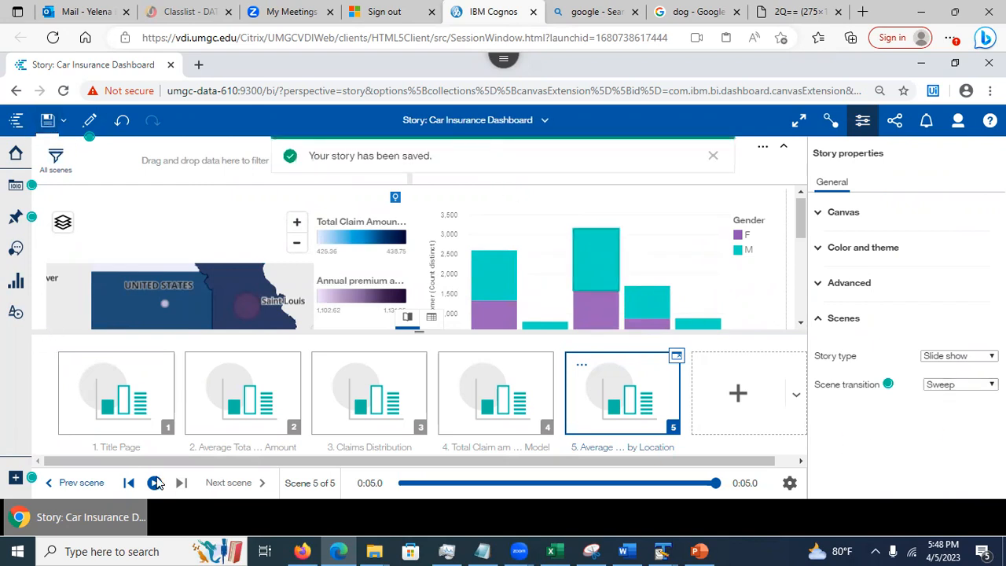
left_click(90, 120)
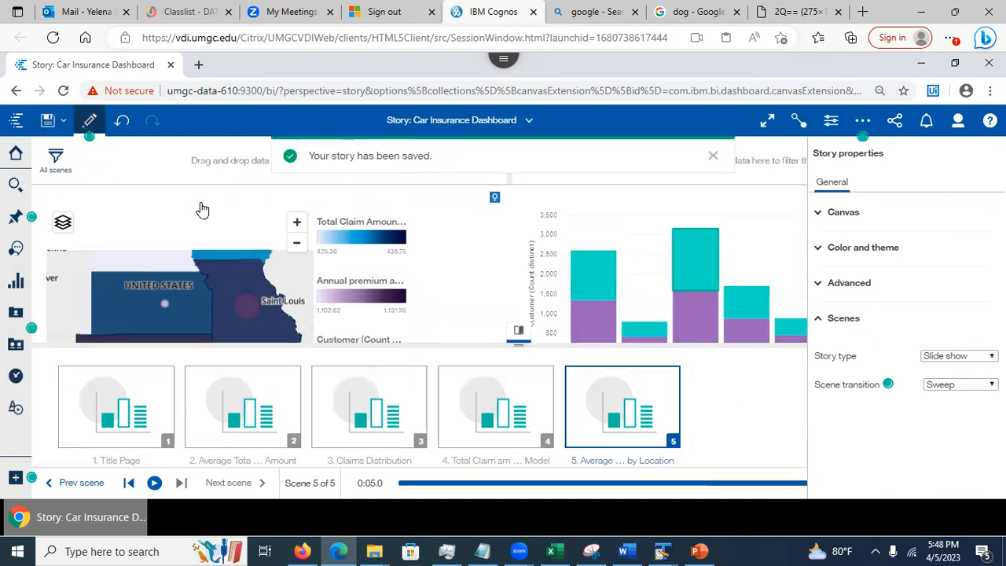
left_click(830, 120)
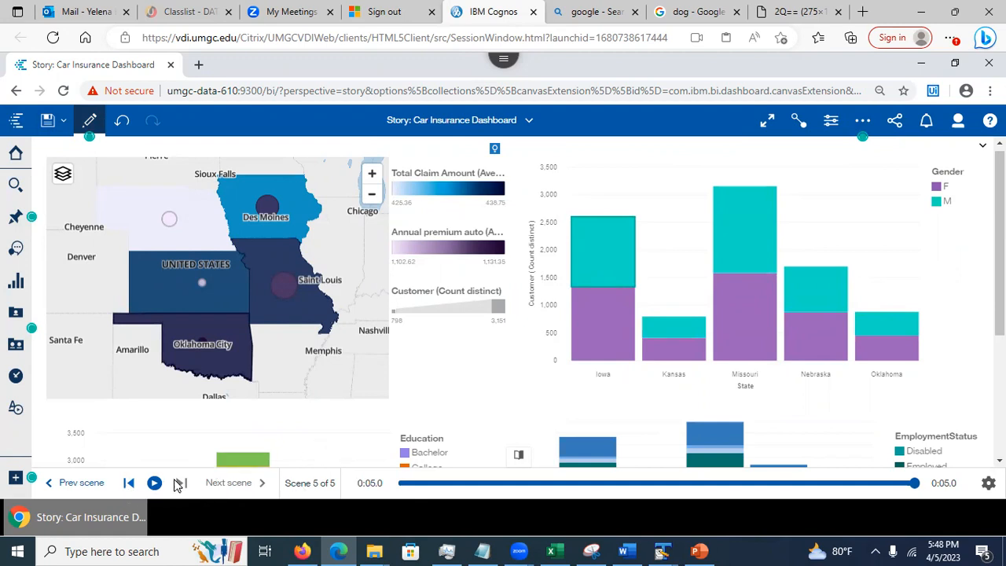
Step back through the scenes to the Title Page, replay from the start, and return to editing
left_click(67, 488)
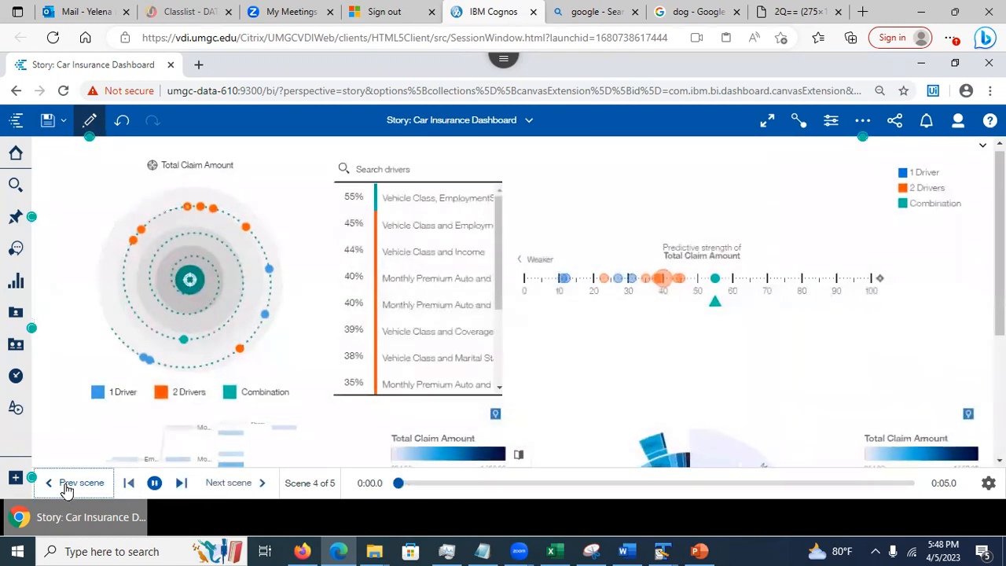
left_click(66, 487)
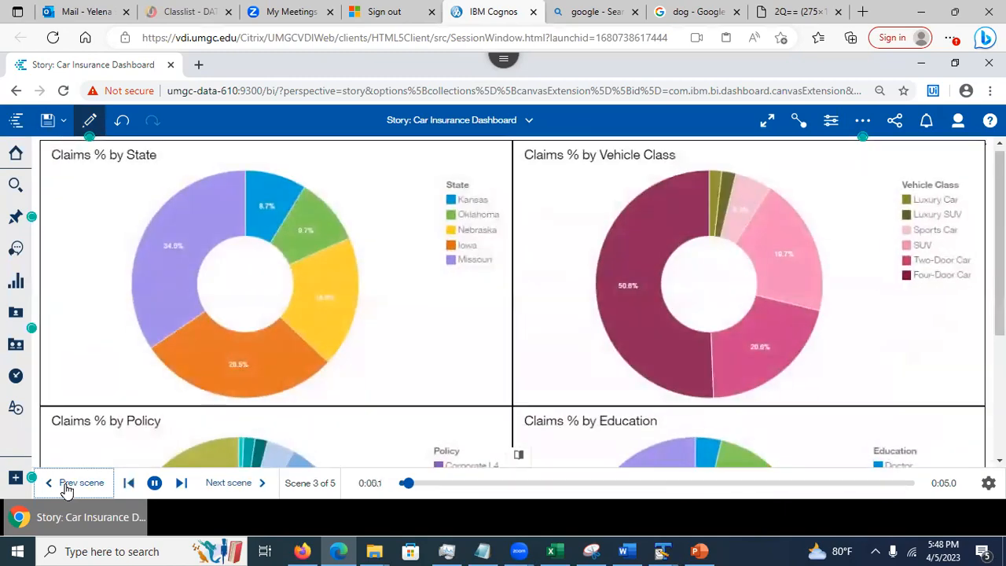
left_click(67, 488)
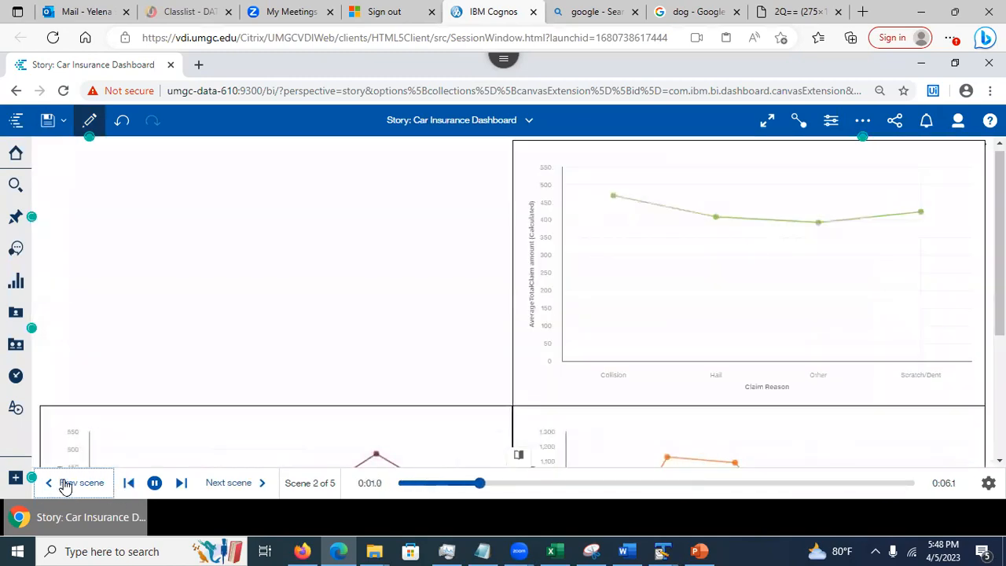
left_click(67, 488)
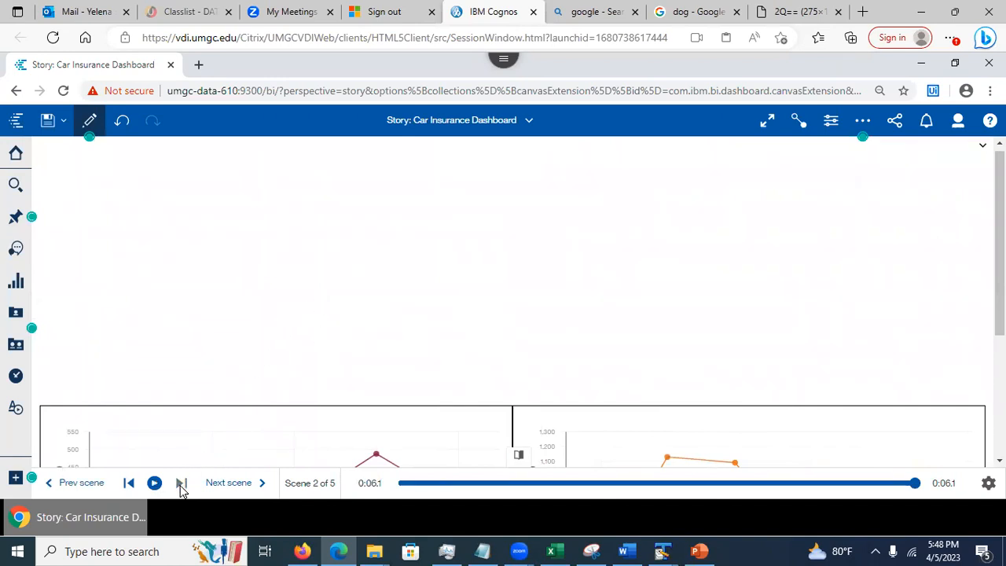
left_click(128, 483)
left_click(155, 482)
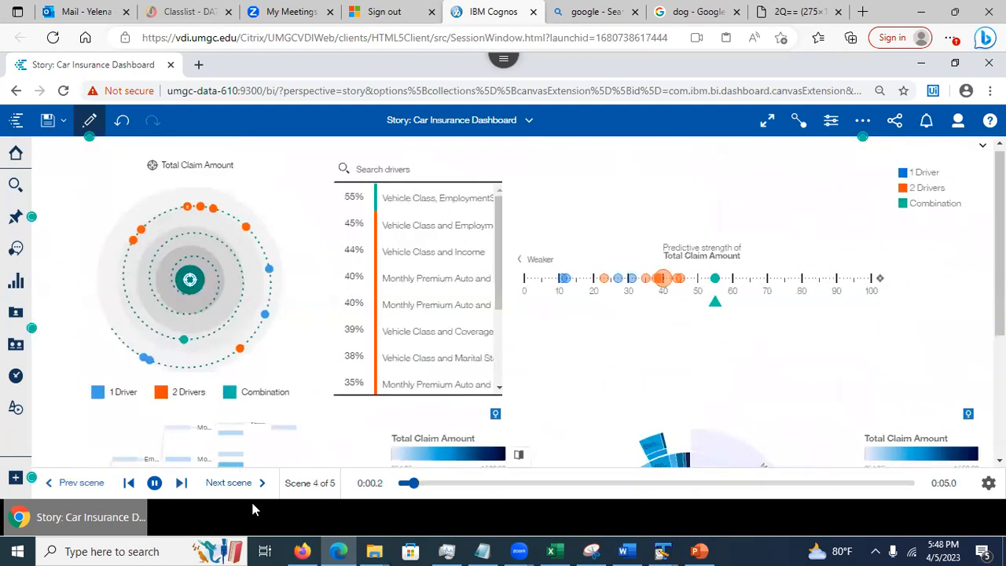
left_click(89, 121)
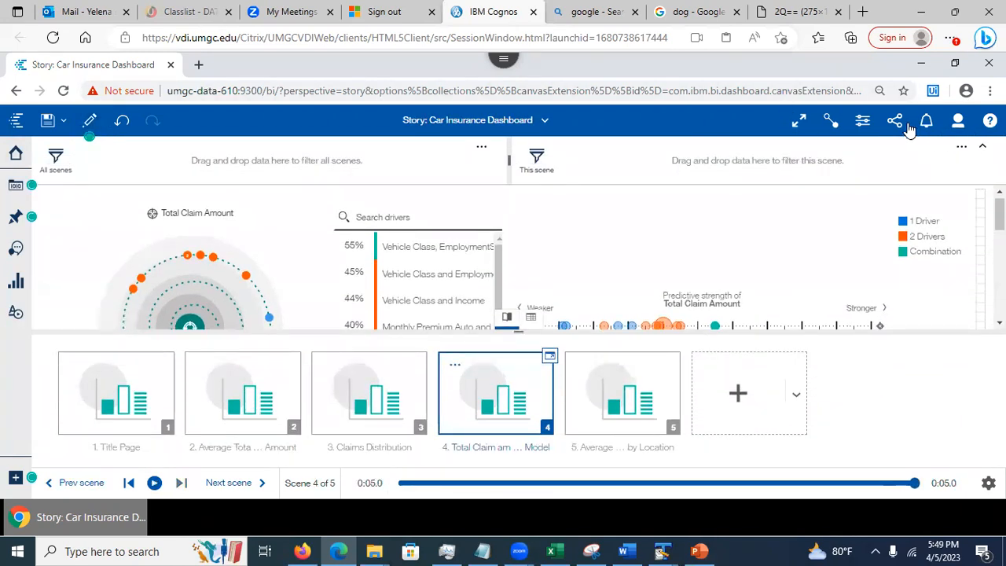
Set the scene transition to Animated path, story type to Guided journey, and apply the timeline layout
left_click(861, 122)
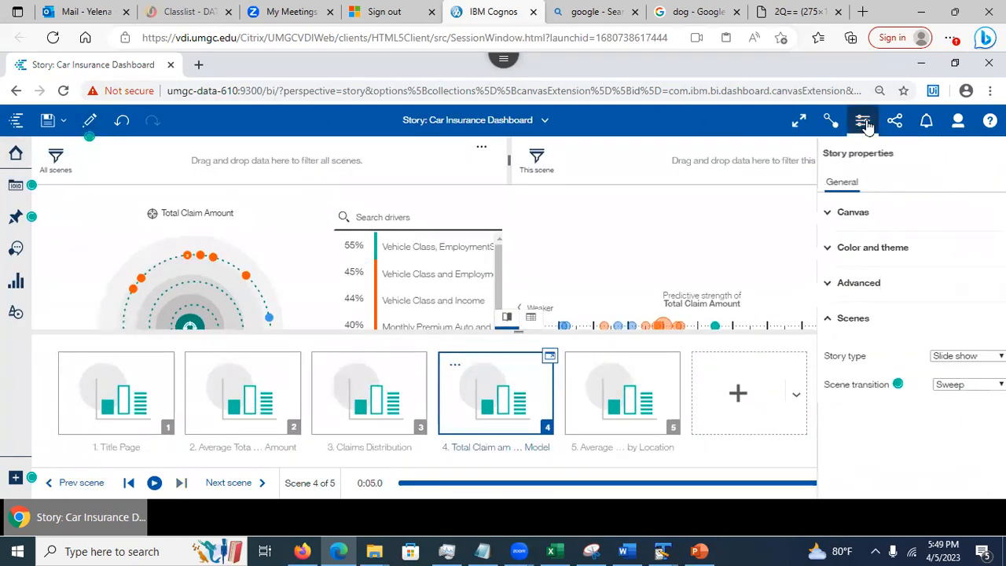
left_click(972, 385)
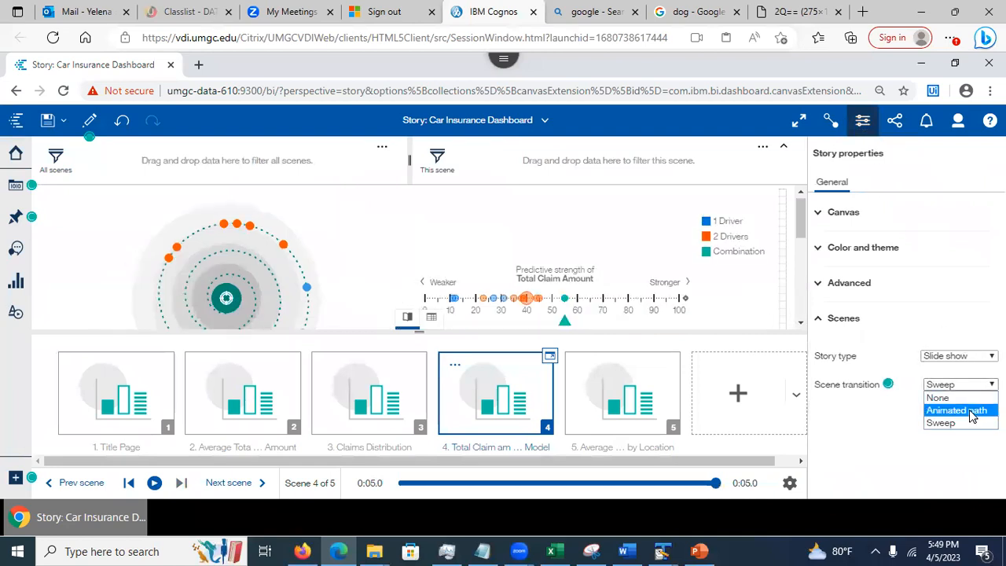
left_click(973, 411)
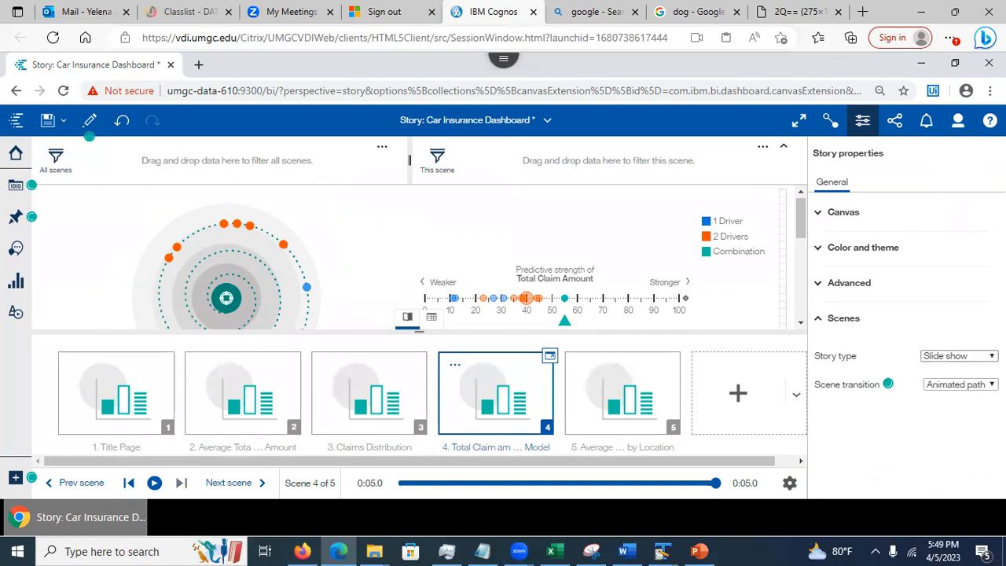
left_click(958, 355)
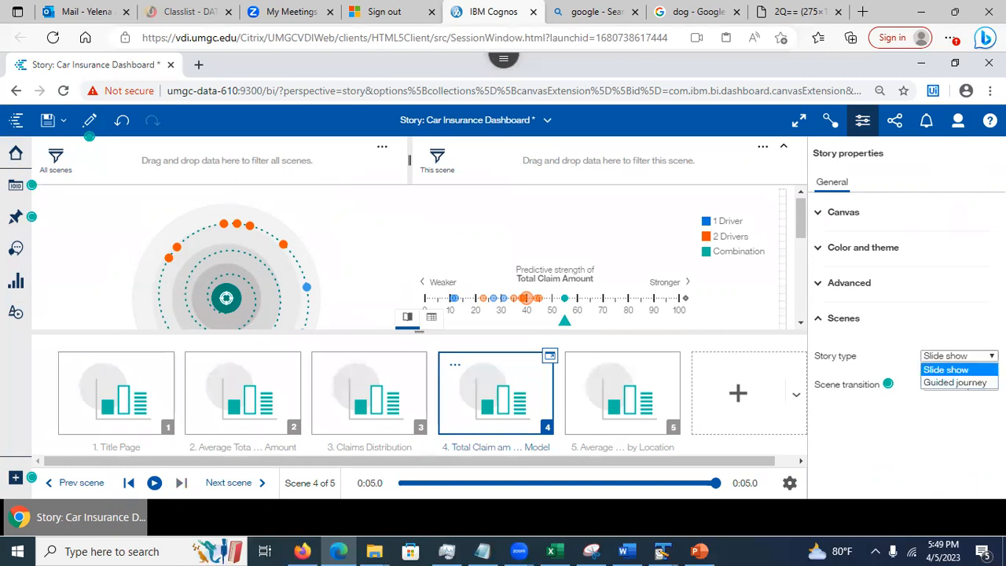
left_click(970, 383)
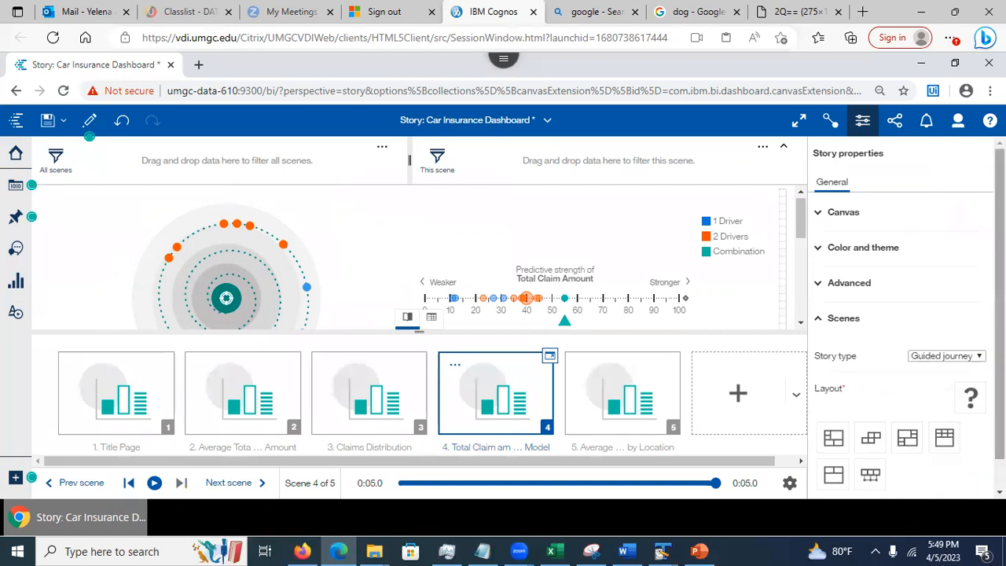
left_click_drag(999, 369, 1000, 399)
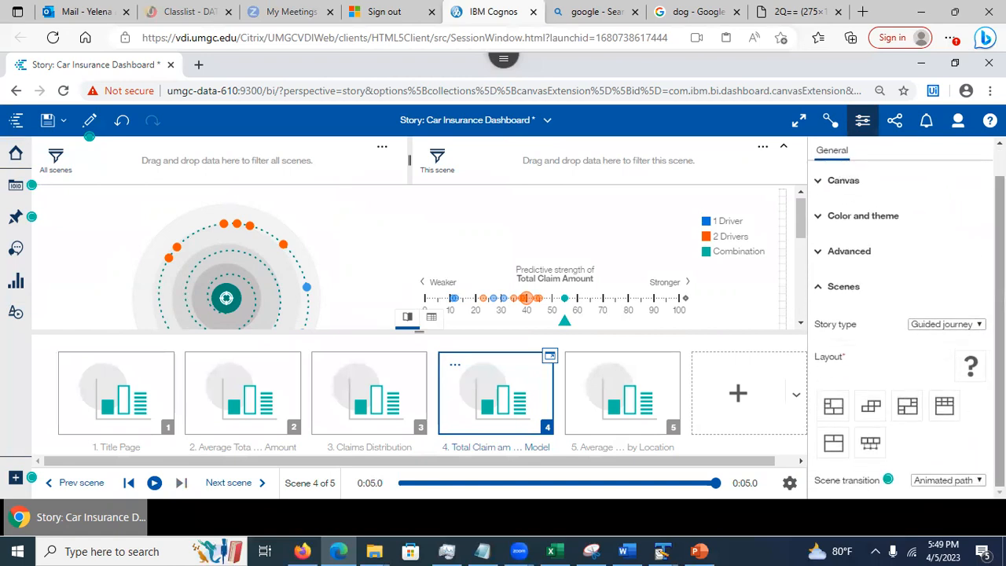
left_click(869, 442)
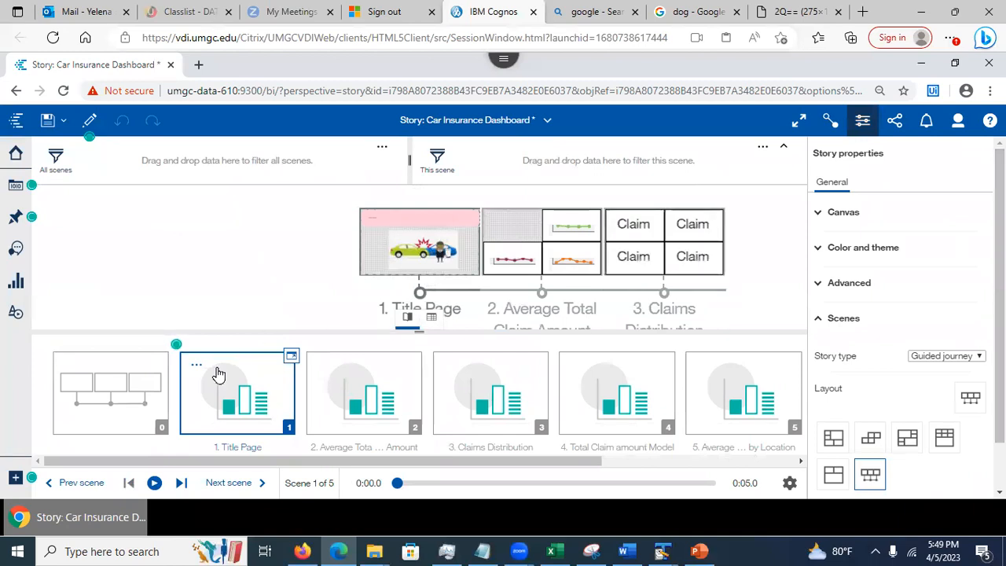
Show the overview scene with the five scene thumbnails on the timeline, close Story properties, and save
left_click(116, 404)
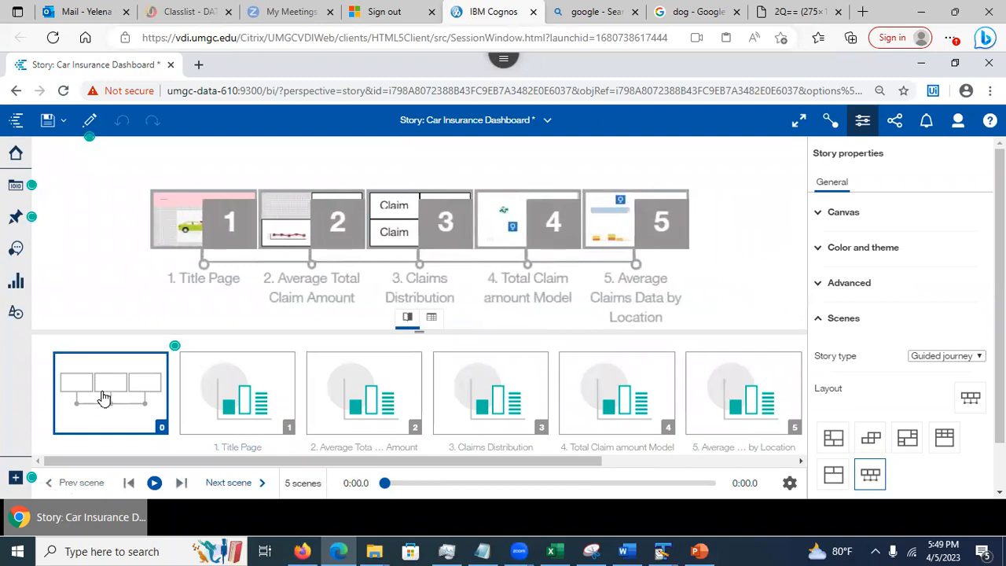
left_click(863, 126)
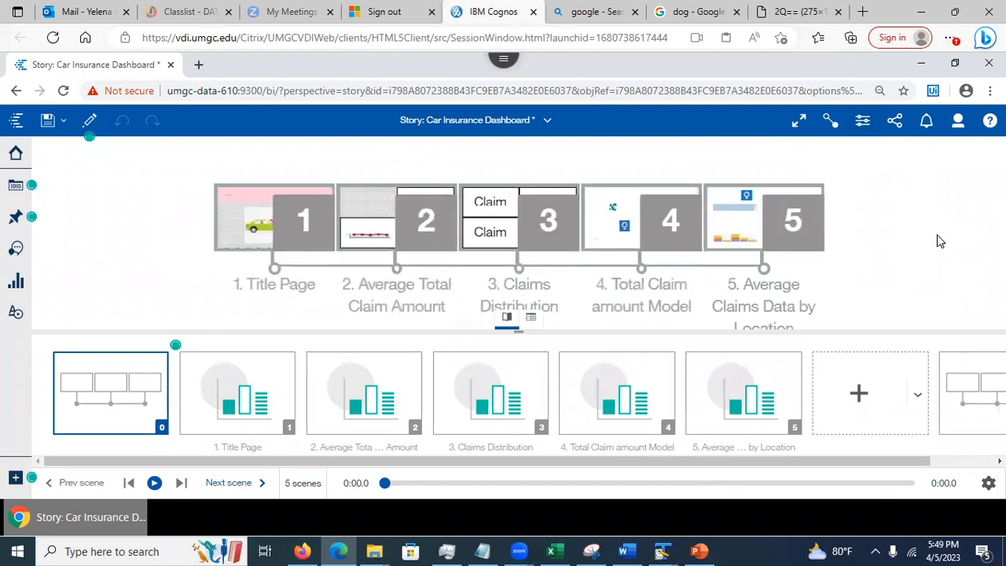
left_click(504, 323)
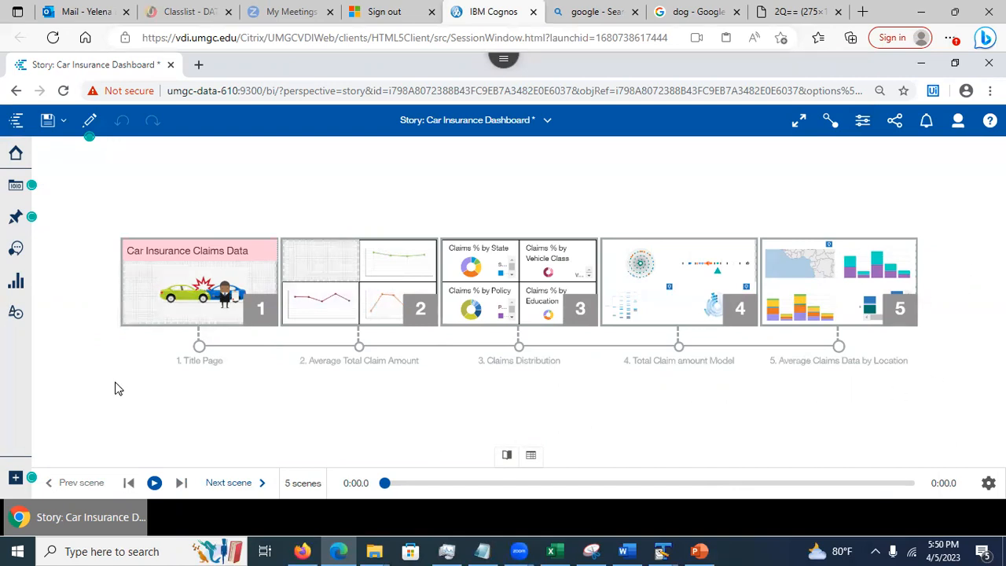
left_click(49, 118)
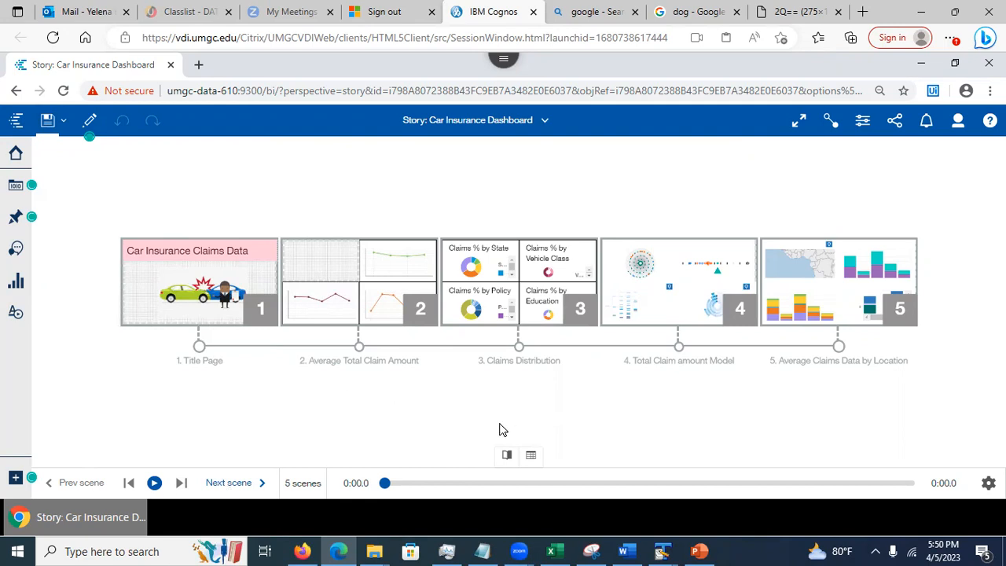
left_click(506, 456)
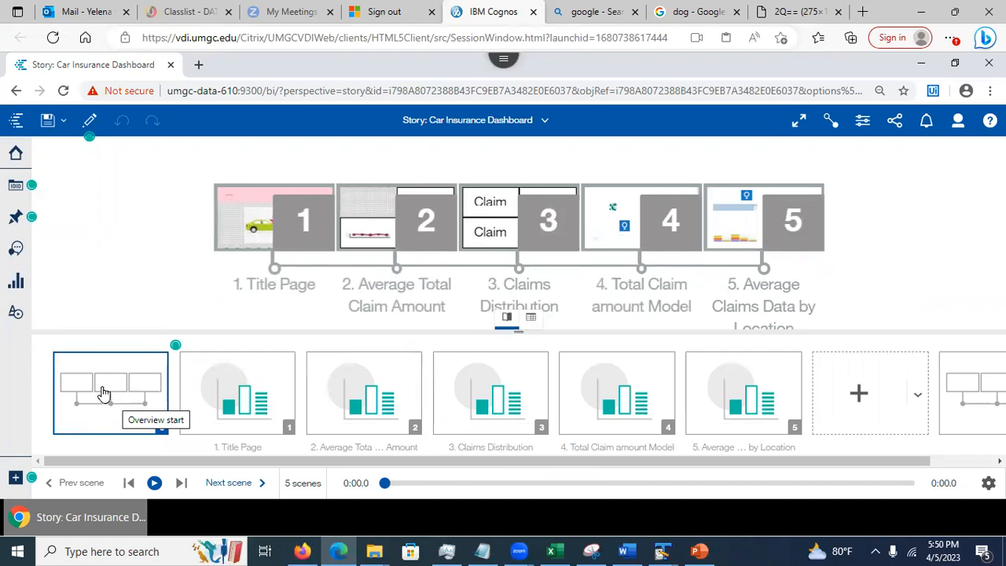
Visit scenes 1 to 5 in turn, from Title Page to claims by location
left_click(238, 397)
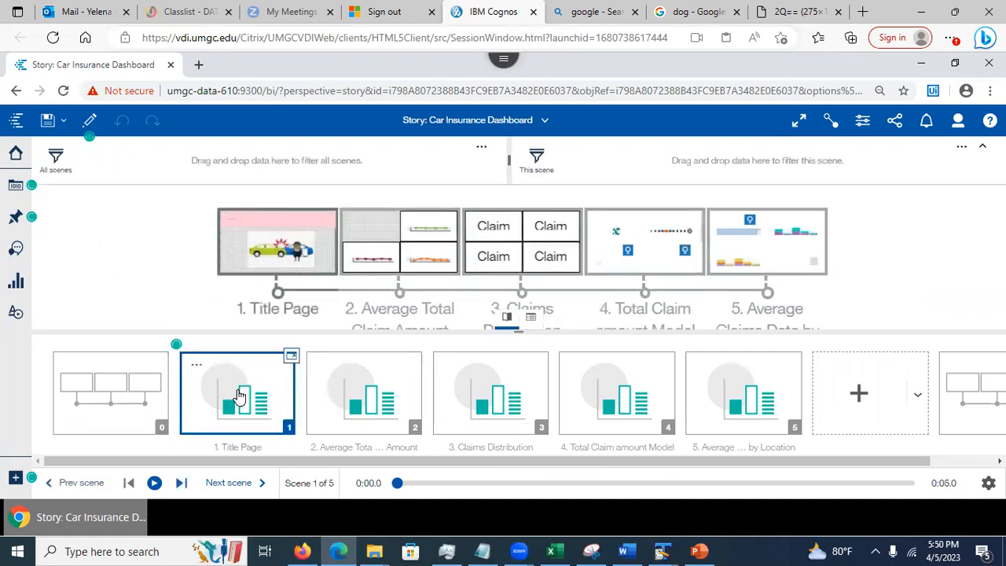
left_click(335, 404)
left_click(480, 401)
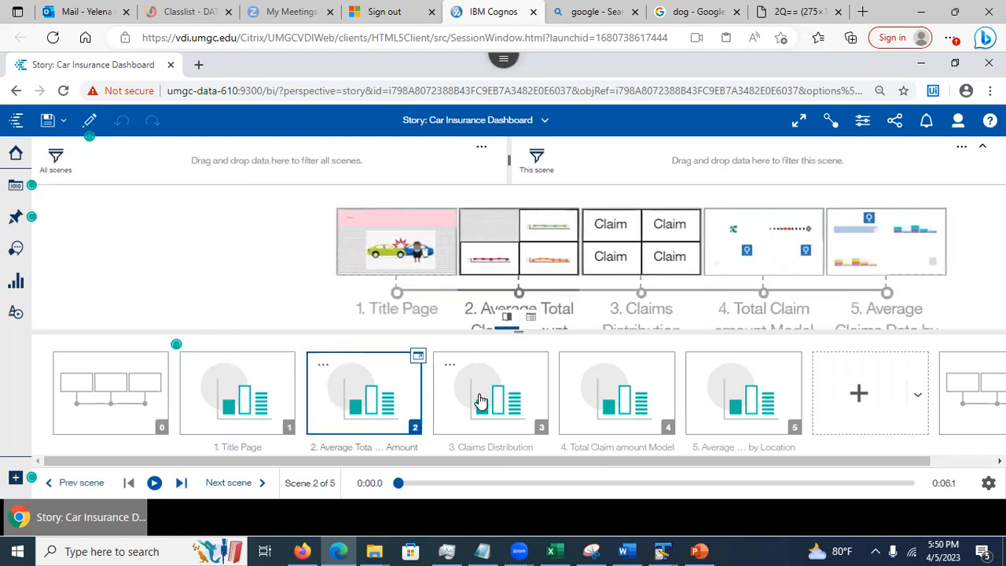
left_click(617, 392)
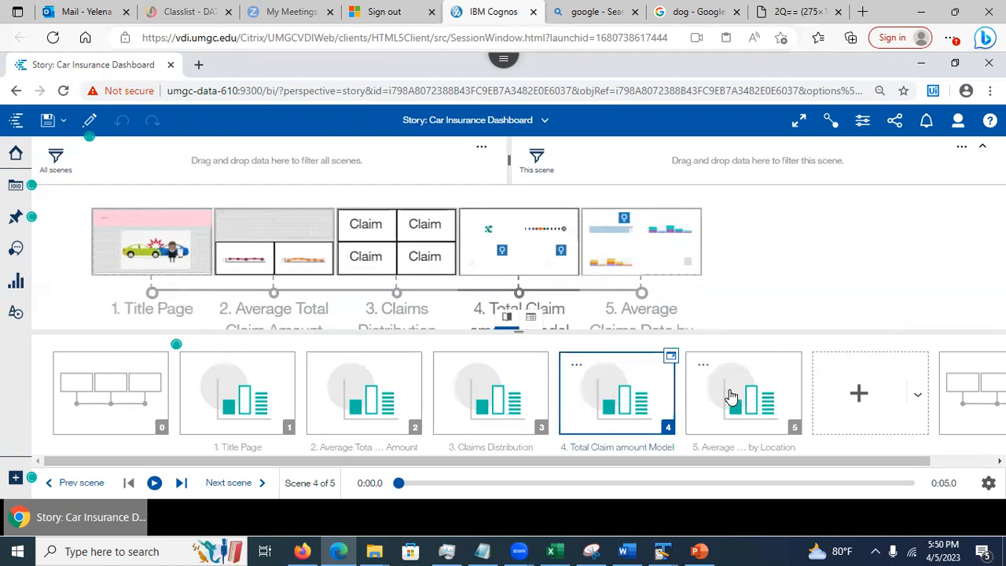
left_click(730, 395)
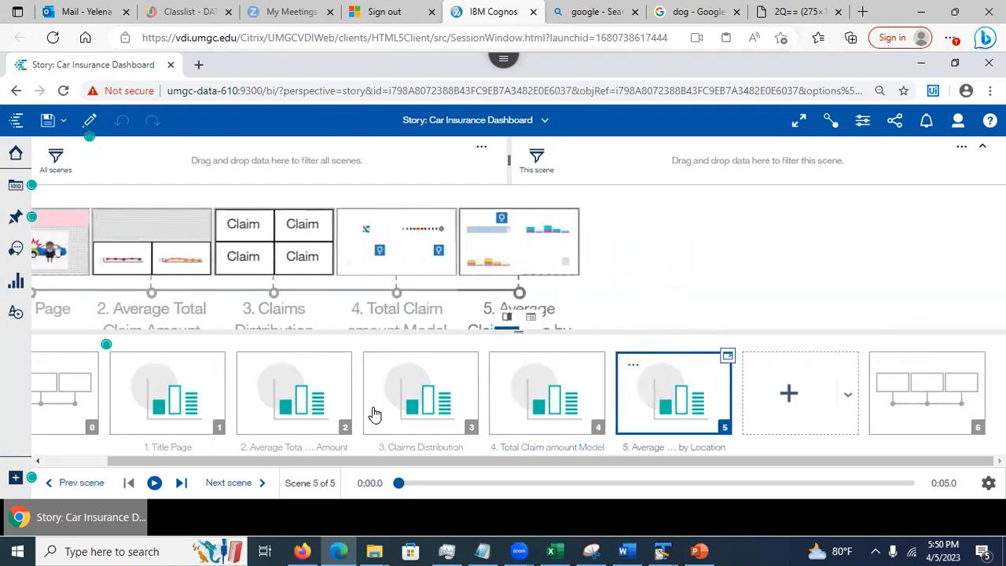
left_click_drag(157, 463, 80, 465)
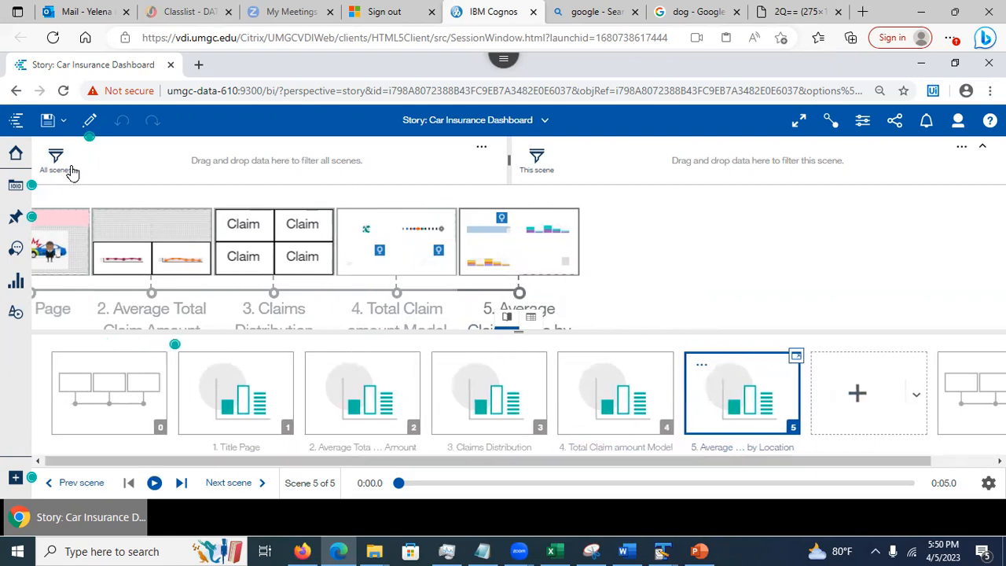
Preview the story timeline, restart playback and scrub forward, then return to editing
left_click(87, 122)
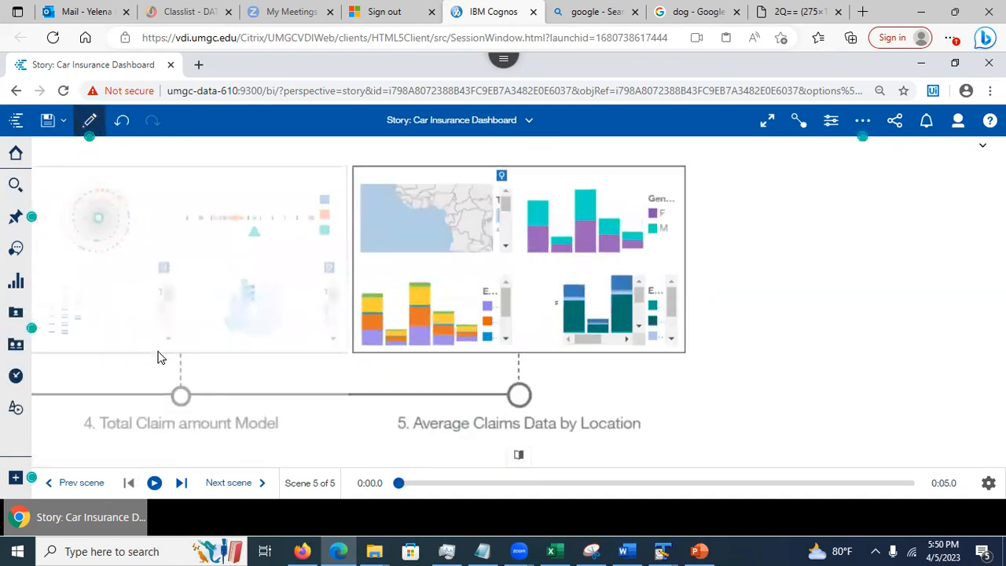
left_click(129, 484)
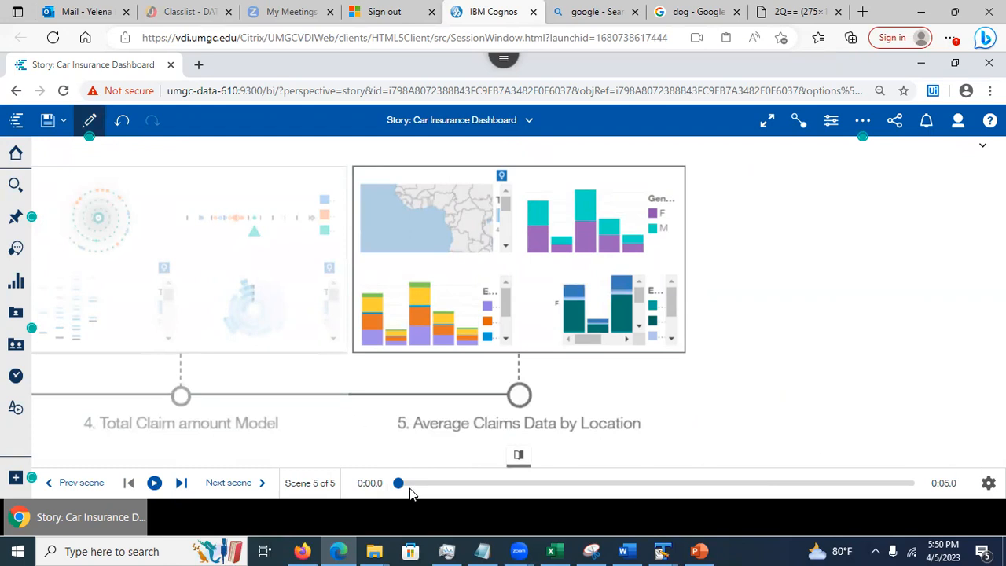
left_click_drag(106, 424, 244, 423)
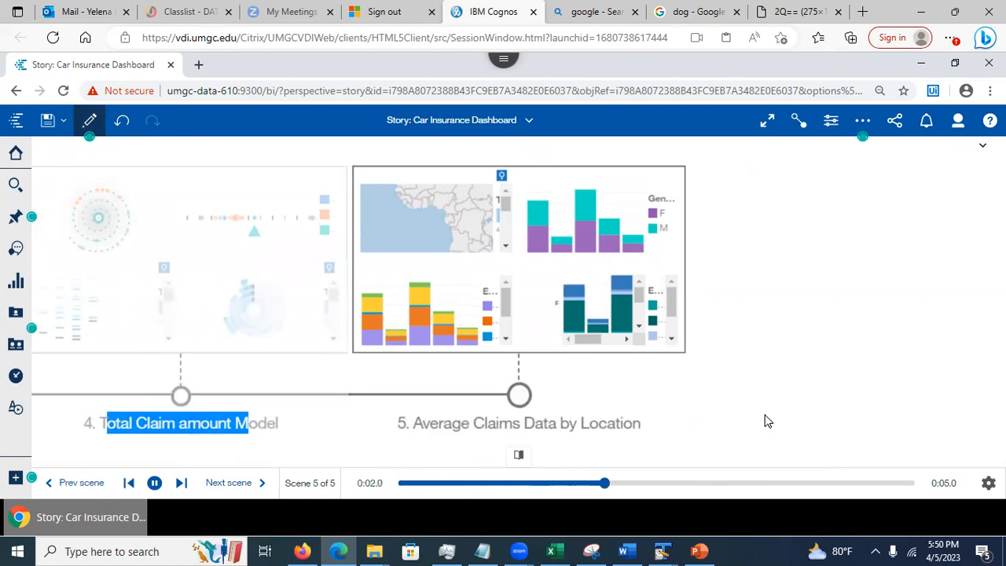
left_click(91, 124)
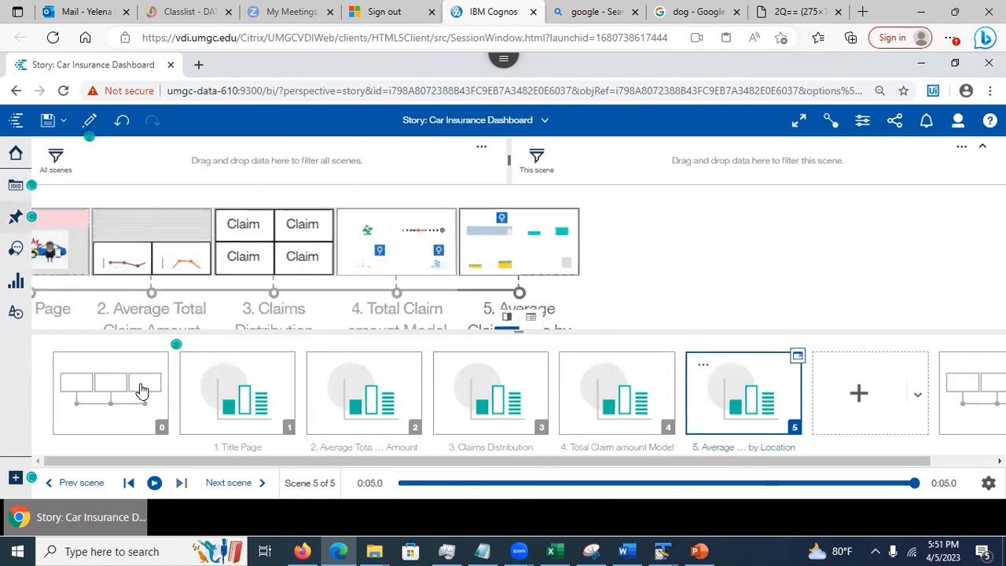
From the Title Page scene, play the whole story in preview and return to editing
left_click(228, 414)
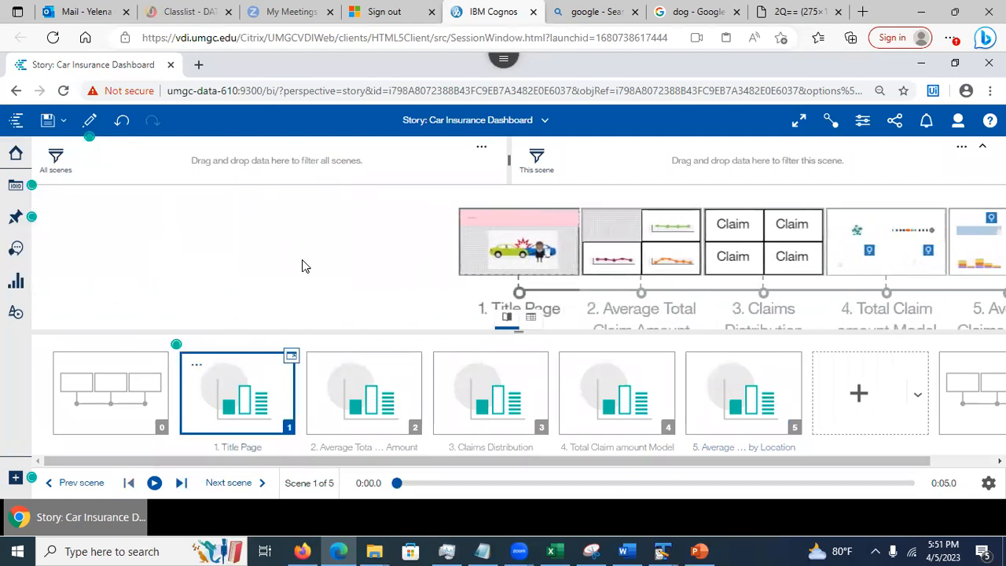
left_click(89, 120)
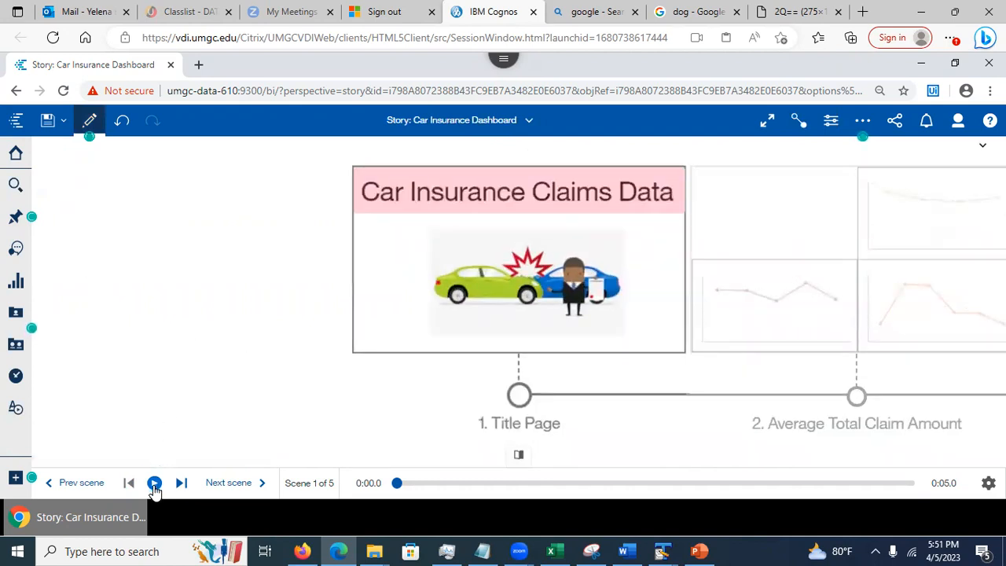
left_click(155, 483)
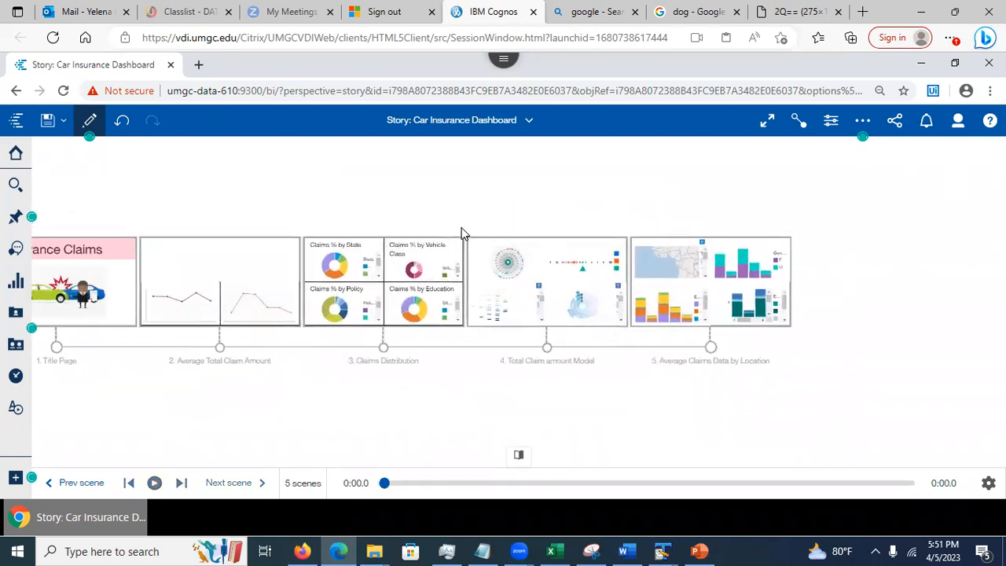
left_click(90, 120)
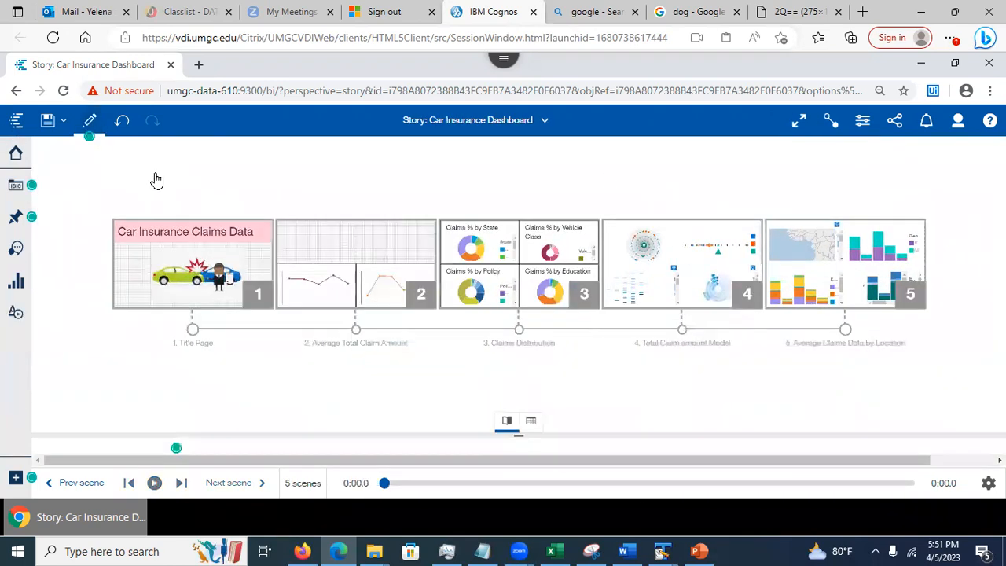
Open the story's properties and review the Advanced settings
left_click(862, 119)
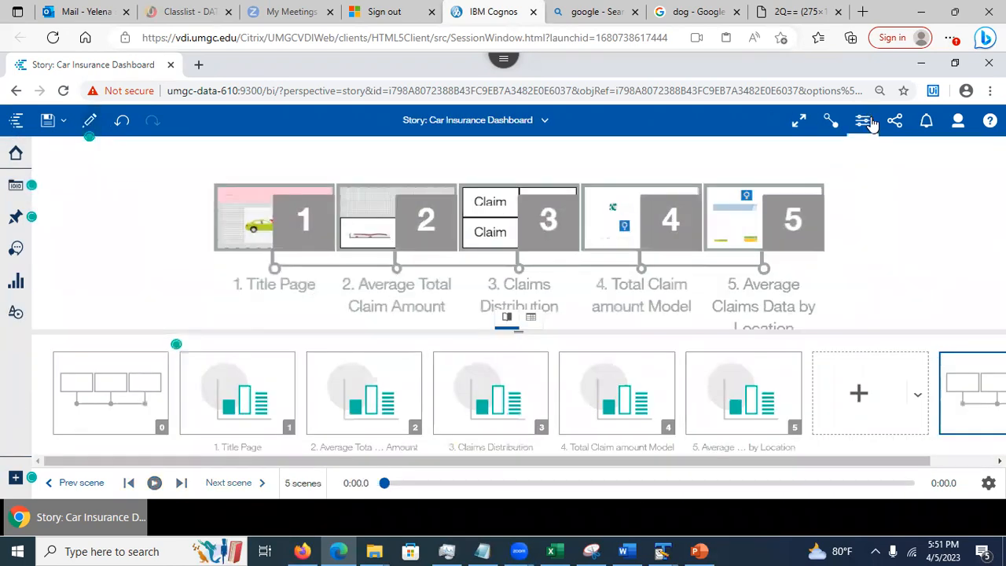
scroll(957, 338, "down", 1)
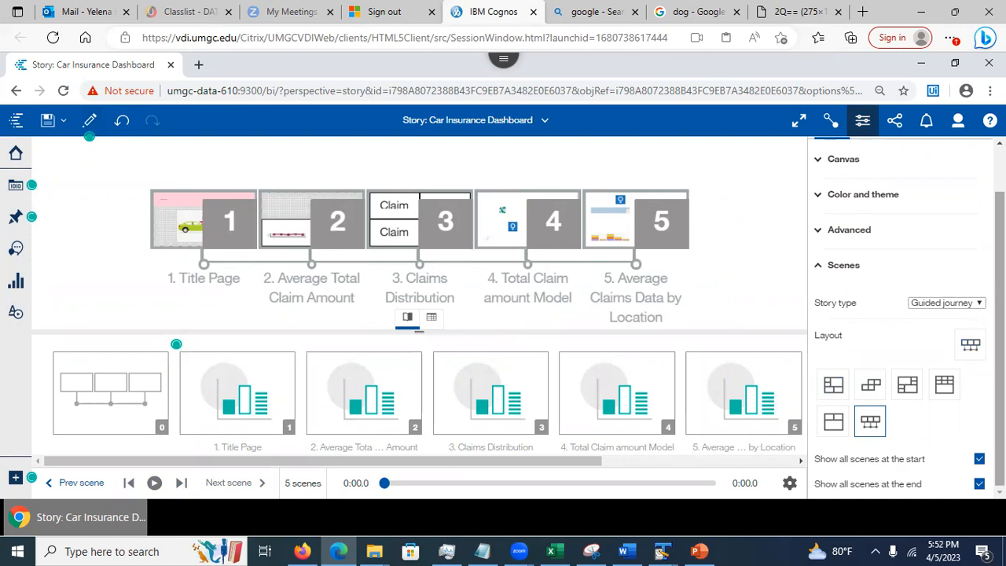
scroll(904, 314, "up", 2)
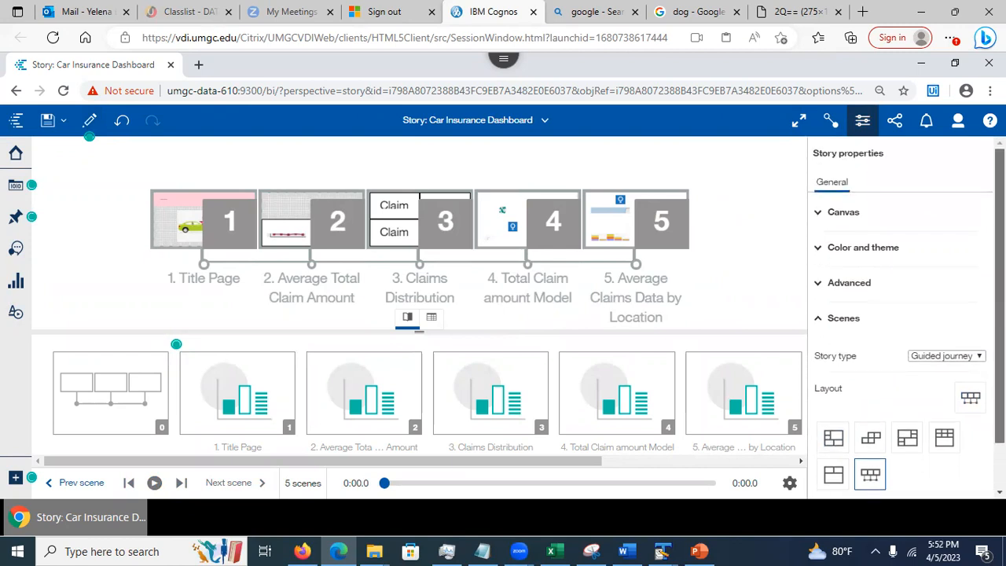
left_click(817, 285)
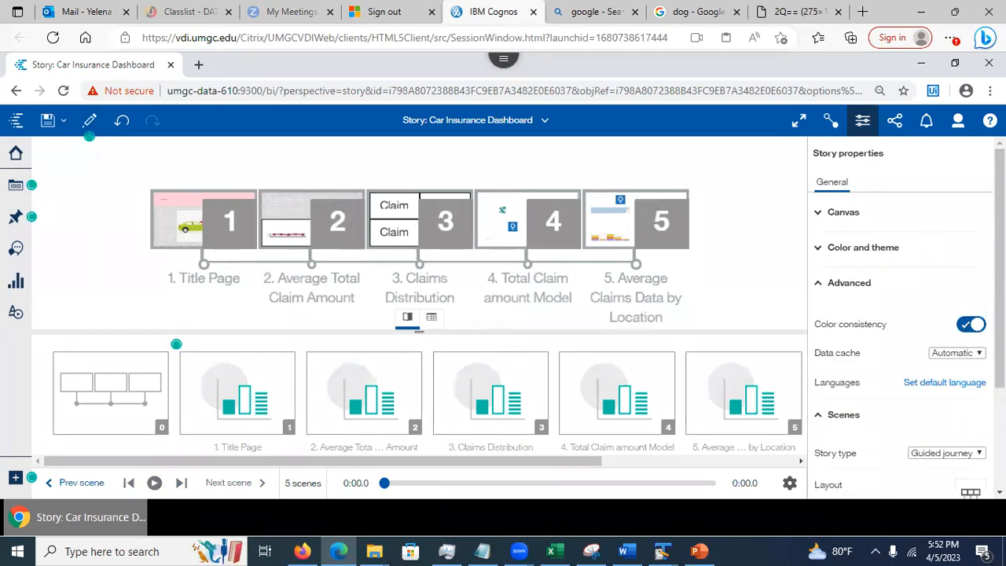
scroll(903, 330, "down", 3)
scroll(904, 314, "down", 2)
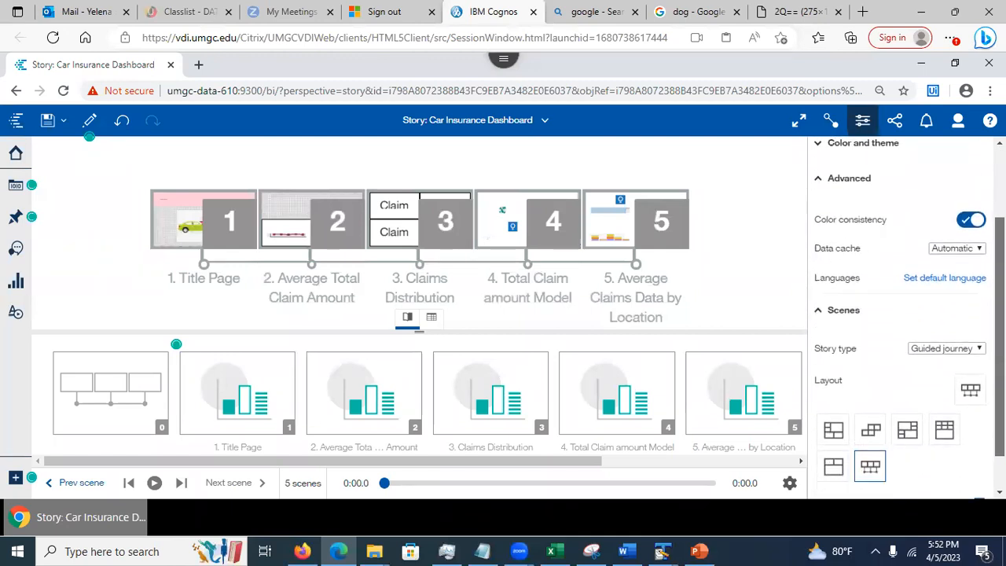
scroll(903, 314, "up", 4)
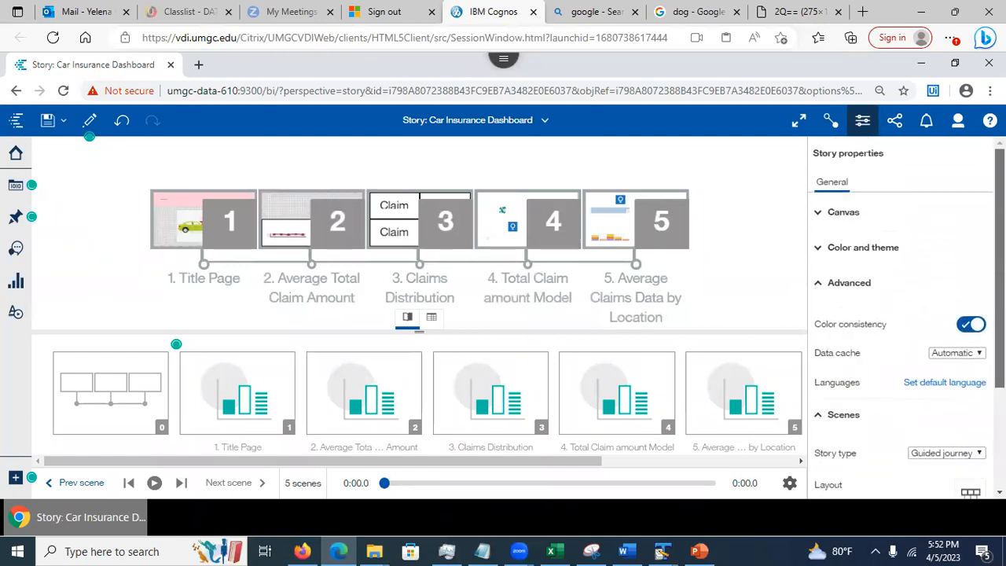
Review Color and theme, and the Screen 16:9 canvas at 1280 × 720 px with grid and snapping
left_click(817, 250)
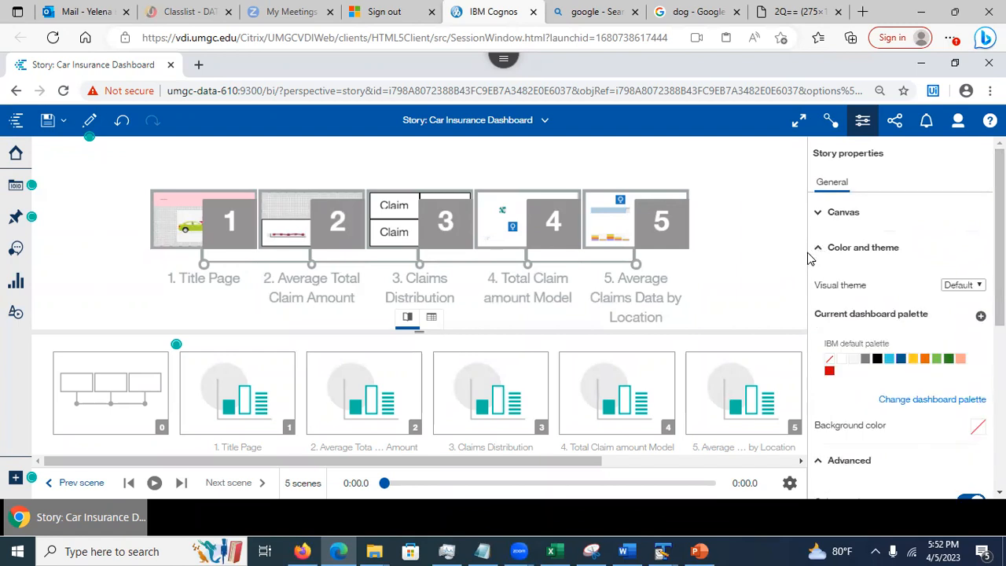
left_click(818, 213)
scroll(903, 314, "down", 2)
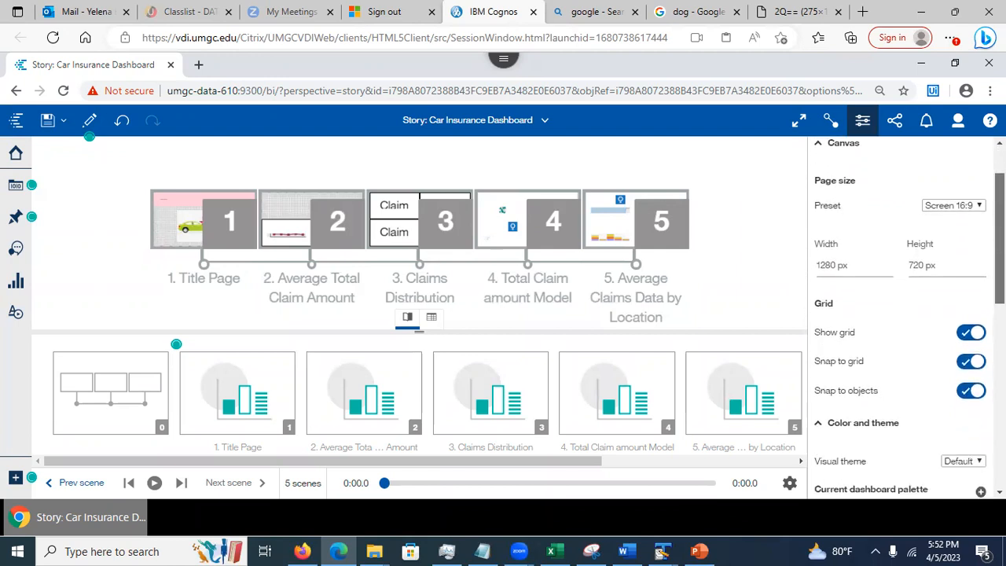
scroll(903, 315, "down", 10)
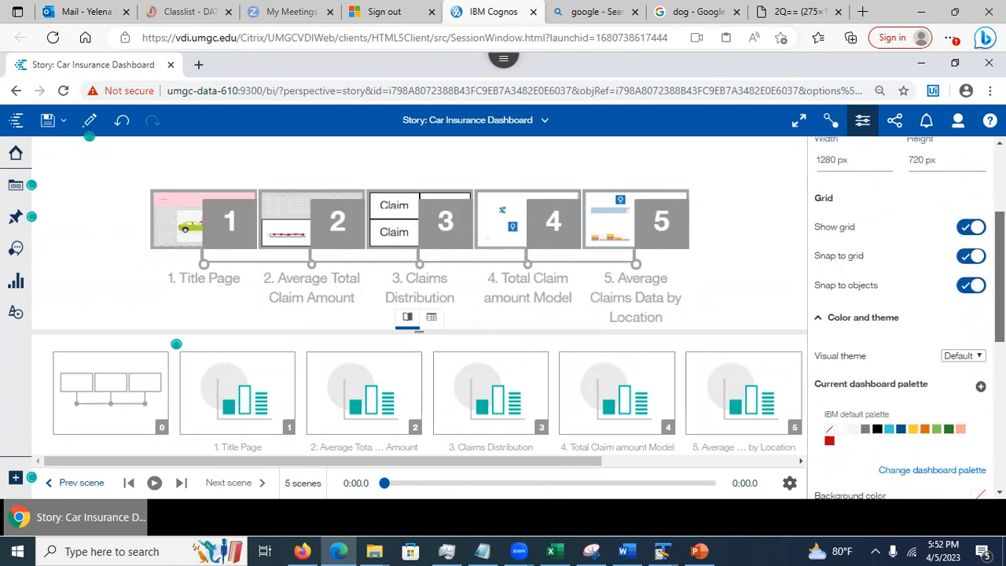
scroll(903, 314, "up", 10)
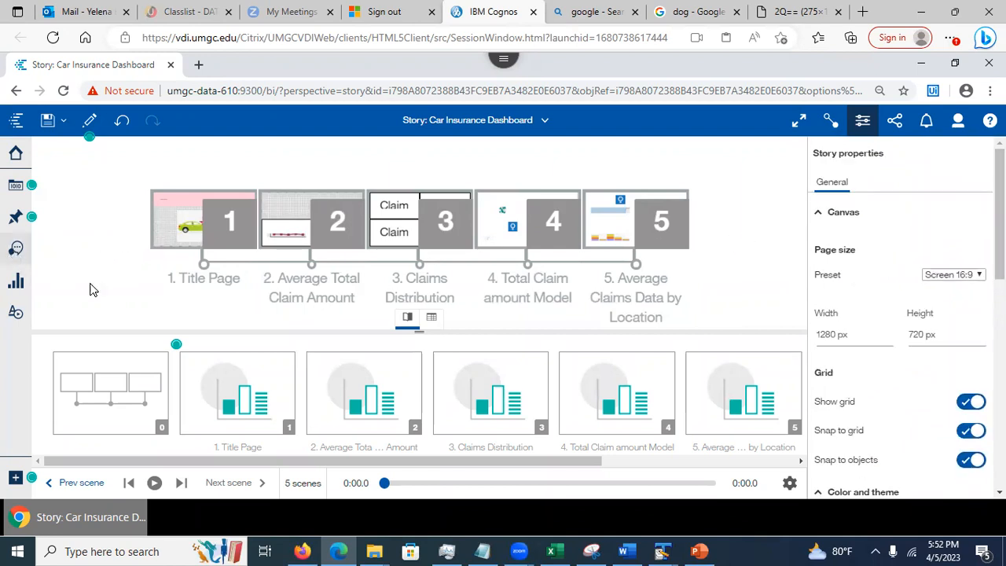
left_click_drag(572, 462, 713, 467)
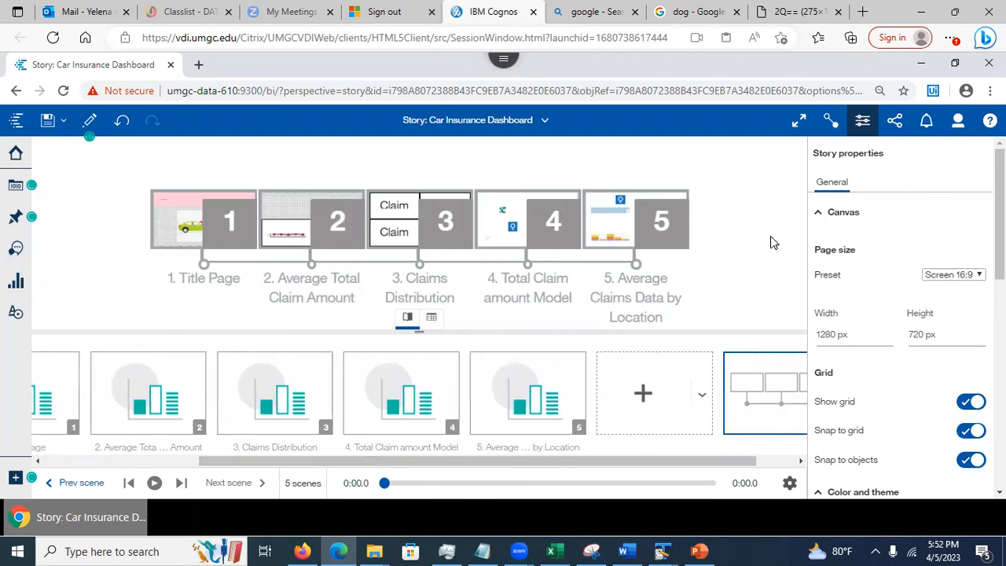
Save the Car Insurance Dashboard story, then close it and the dashboard
left_click(47, 119)
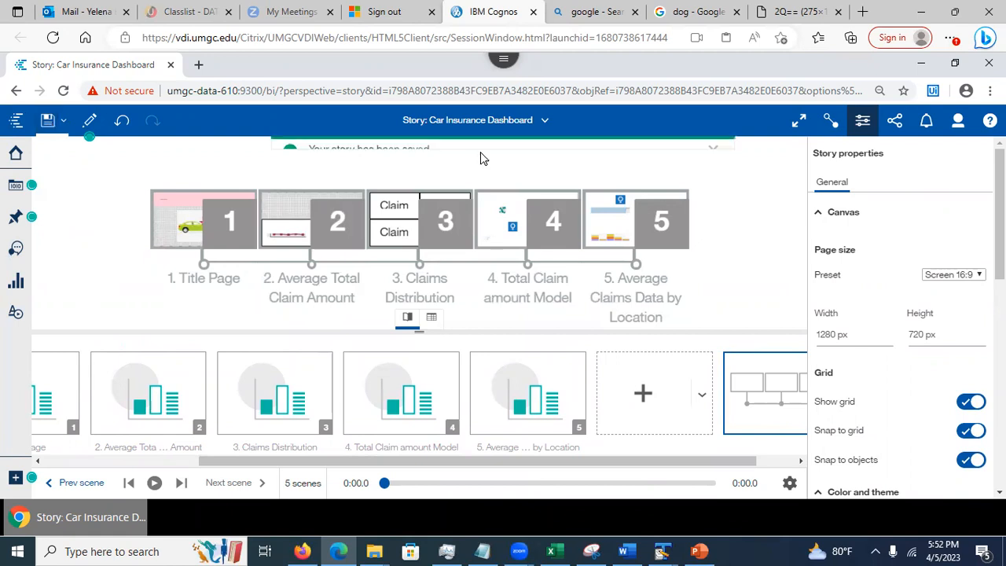
left_click(546, 122)
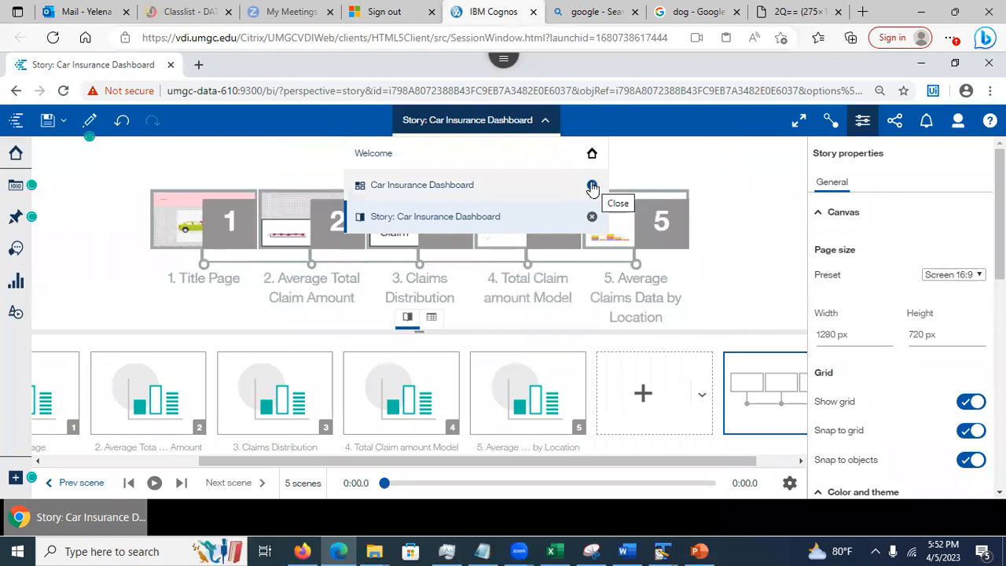
left_click(592, 186)
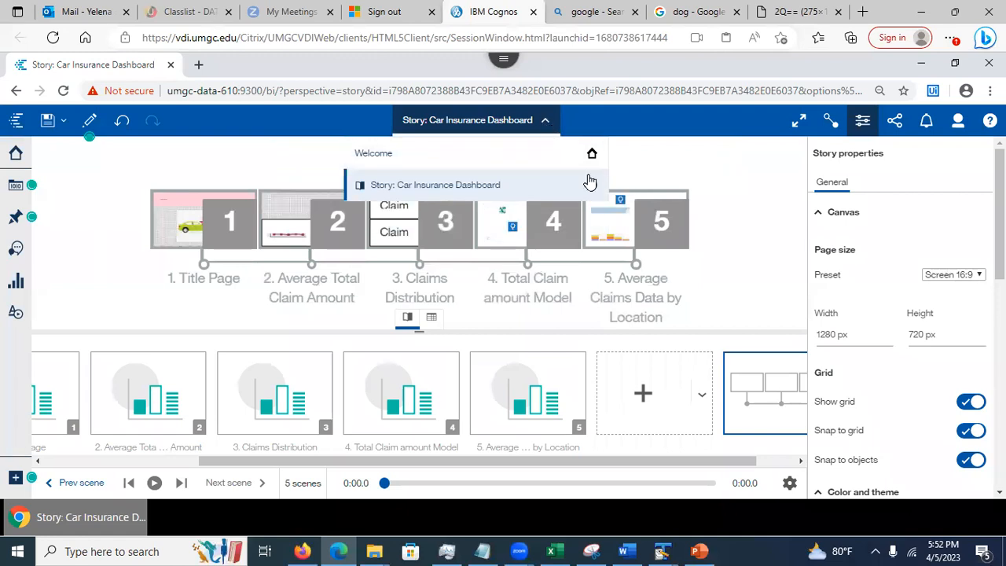
left_click(591, 186)
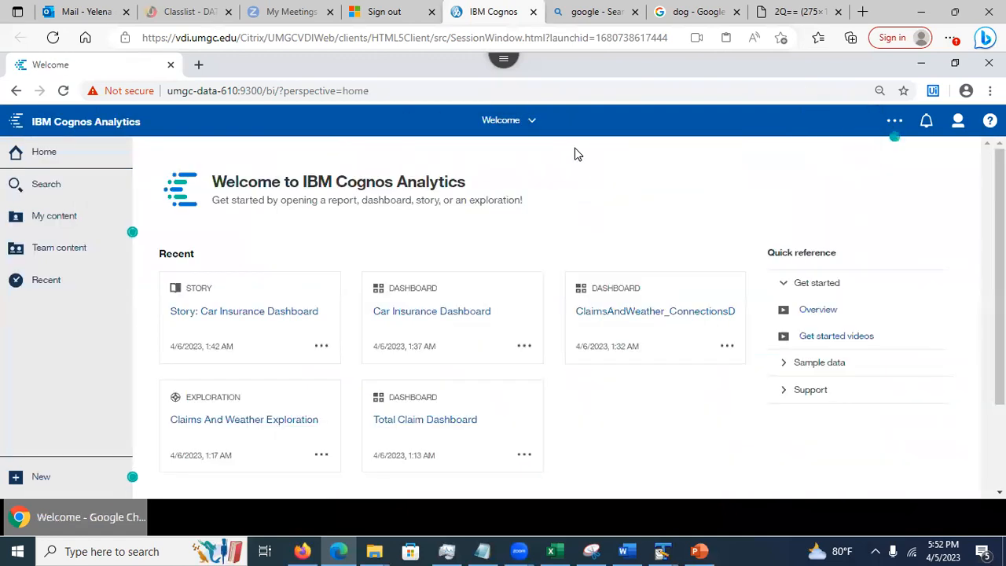
Create a new slideshow story and show its still-empty data sources panel
left_click(46, 481)
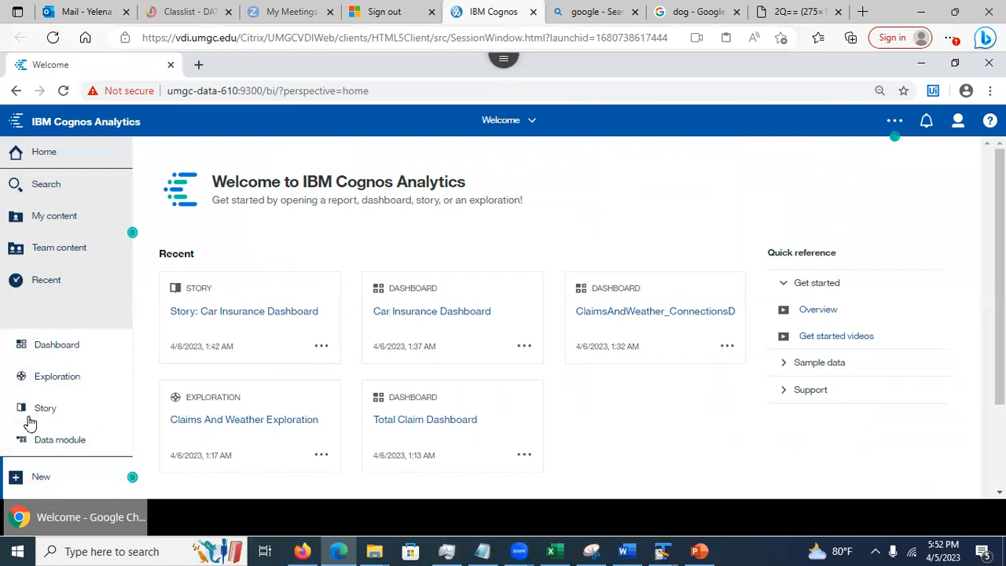
left_click(36, 413)
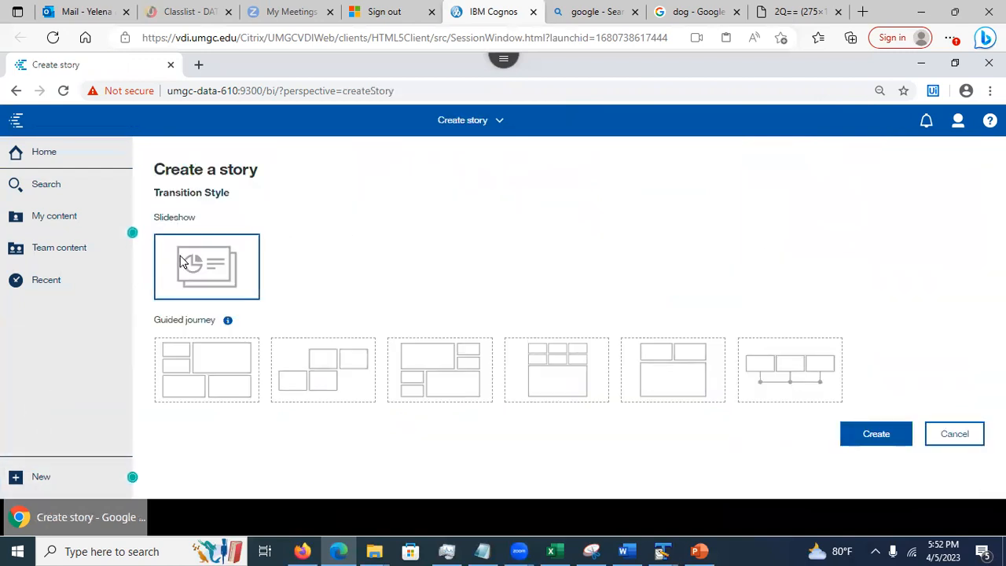
left_click(885, 440)
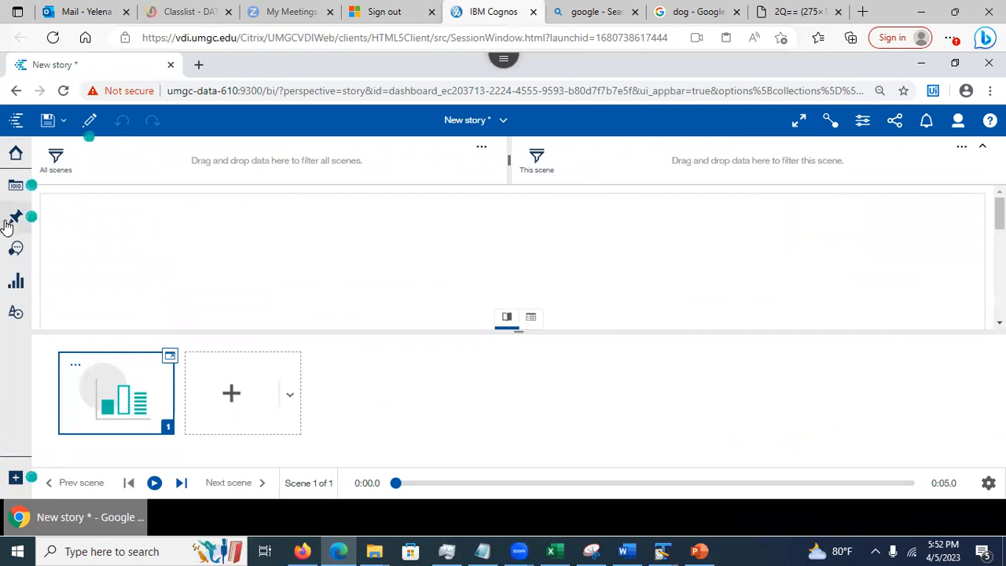
left_click(10, 187)
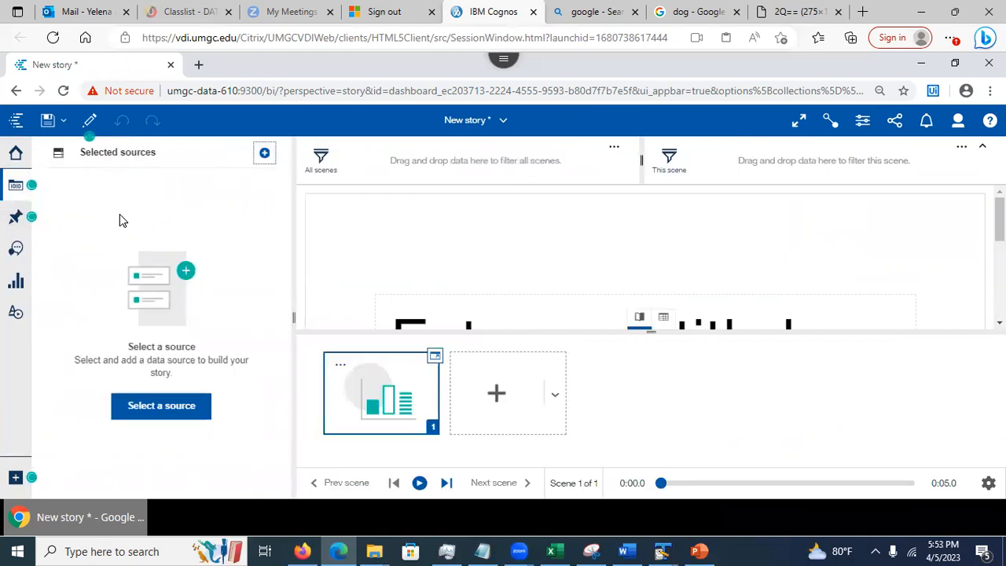
Add the Claims and Weather data module from My content as the story's source
left_click(153, 410)
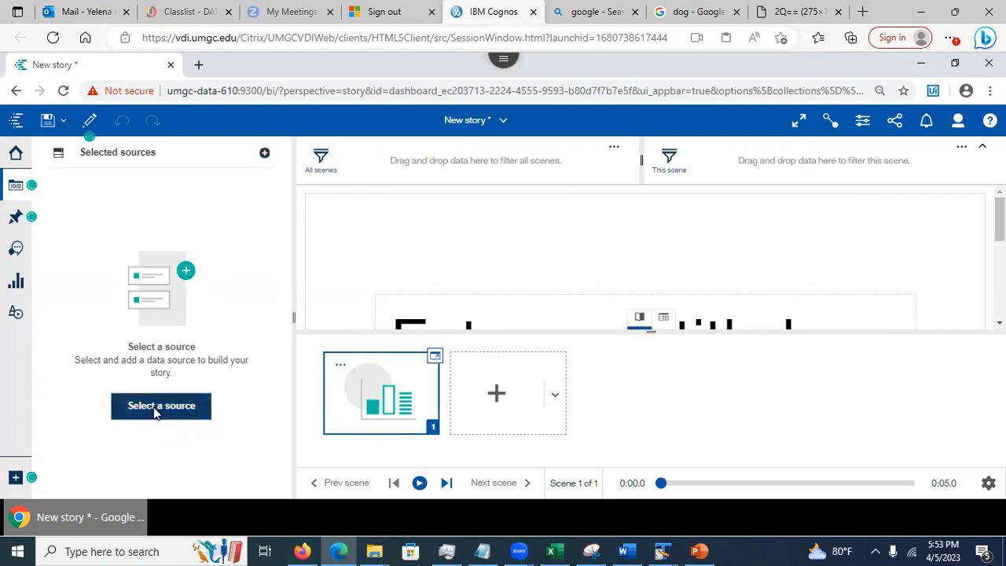
left_click(303, 229)
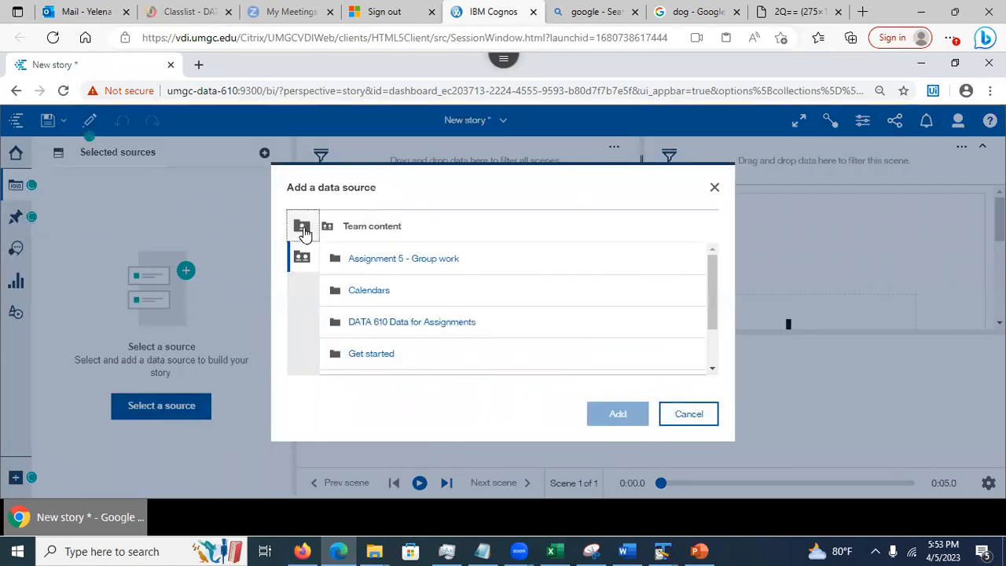
left_click(576, 270)
left_click(619, 414)
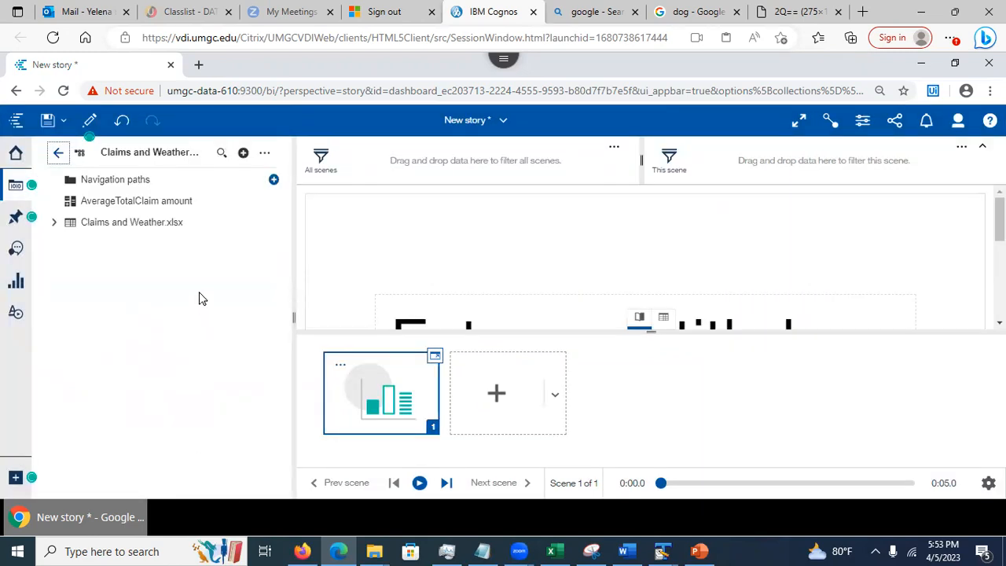
left_click_drag(999, 219, 999, 256)
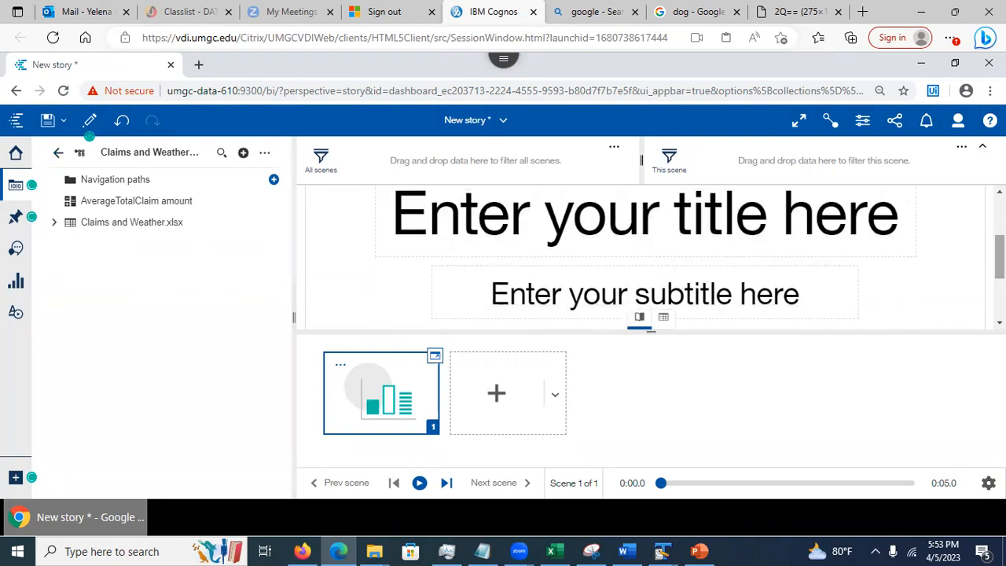
Add scene 2 using the layout with a title and two visualization areas
left_click(554, 396)
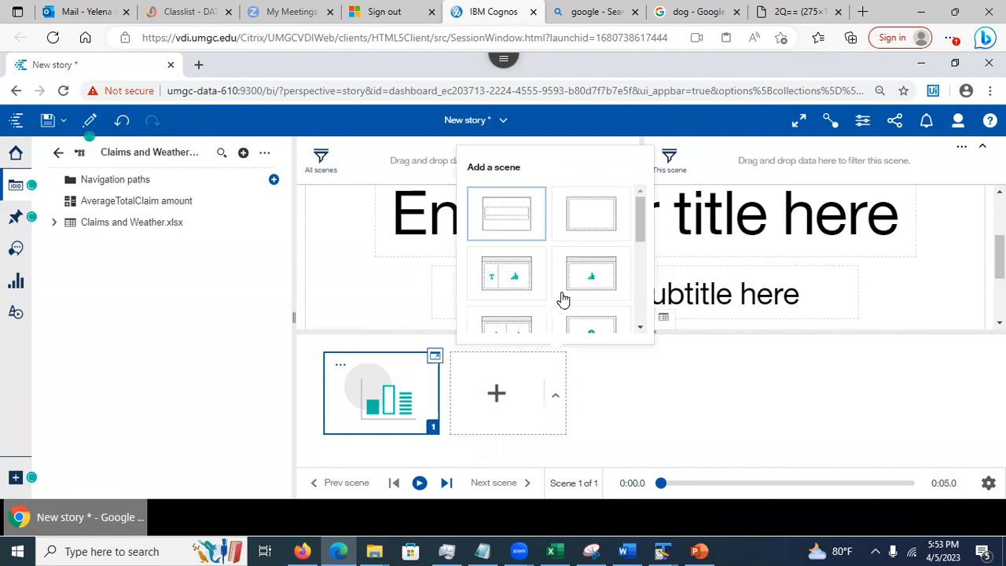
left_click_drag(636, 210, 643, 233)
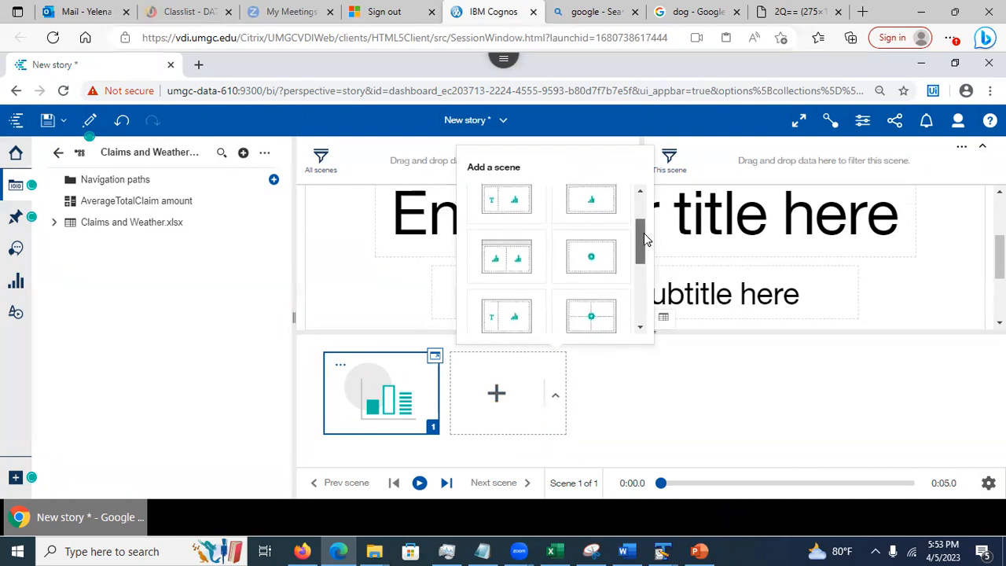
left_click(505, 260)
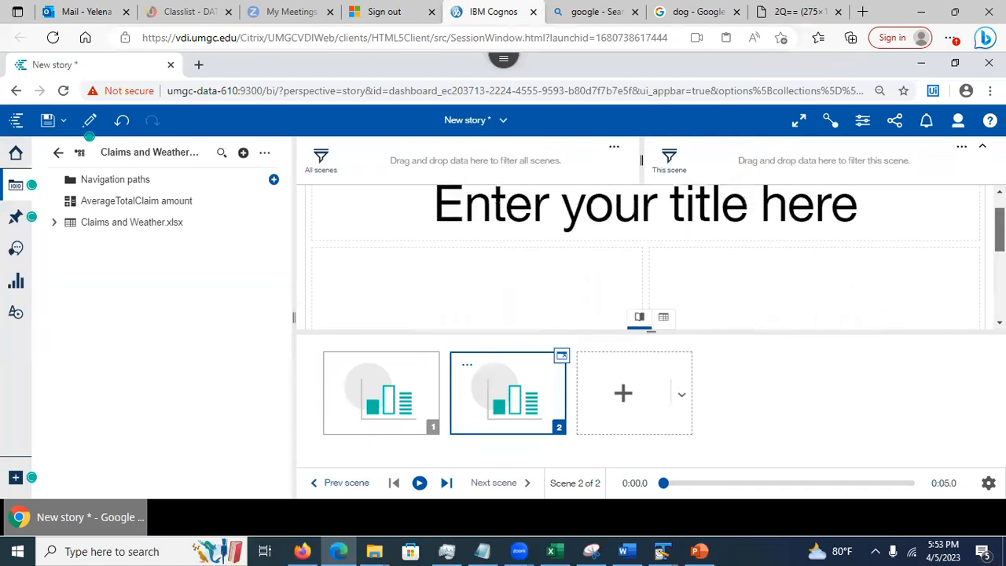
left_click_drag(1000, 220, 999, 269)
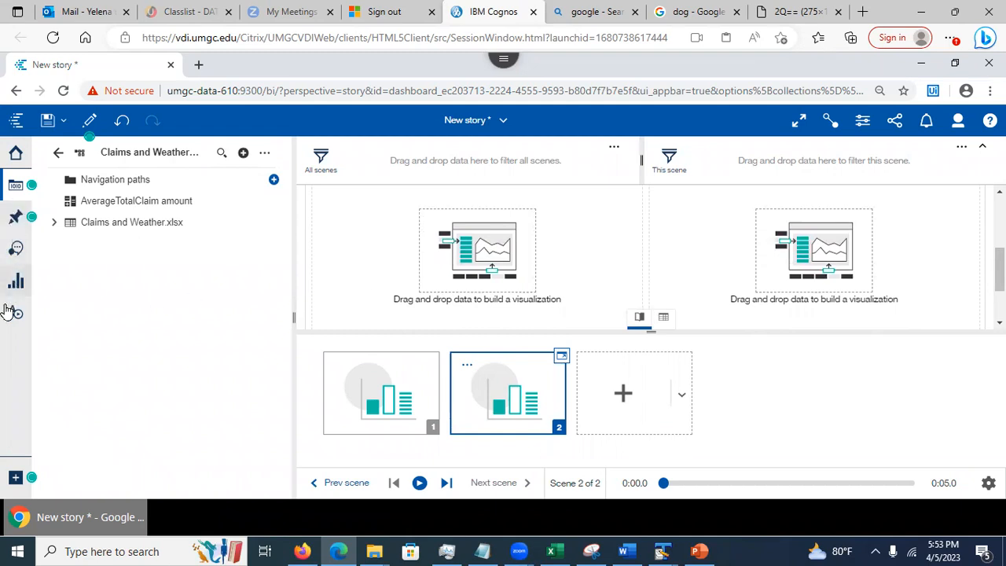
Drop the Customer across State pin onto scene 2 twice, deleting it each time it fails
left_click(16, 222)
left_click_drag(216, 253, 472, 245)
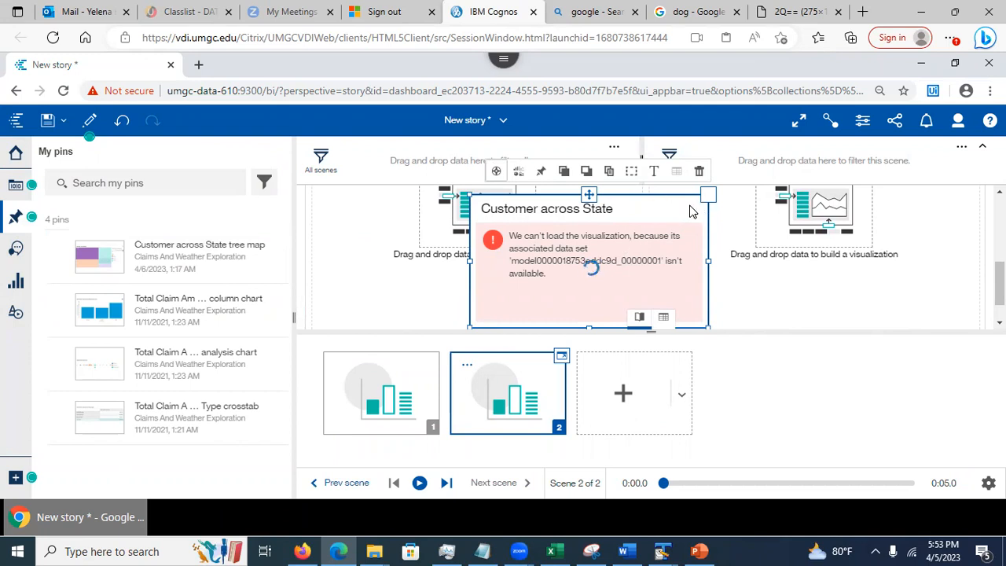
left_click(588, 196)
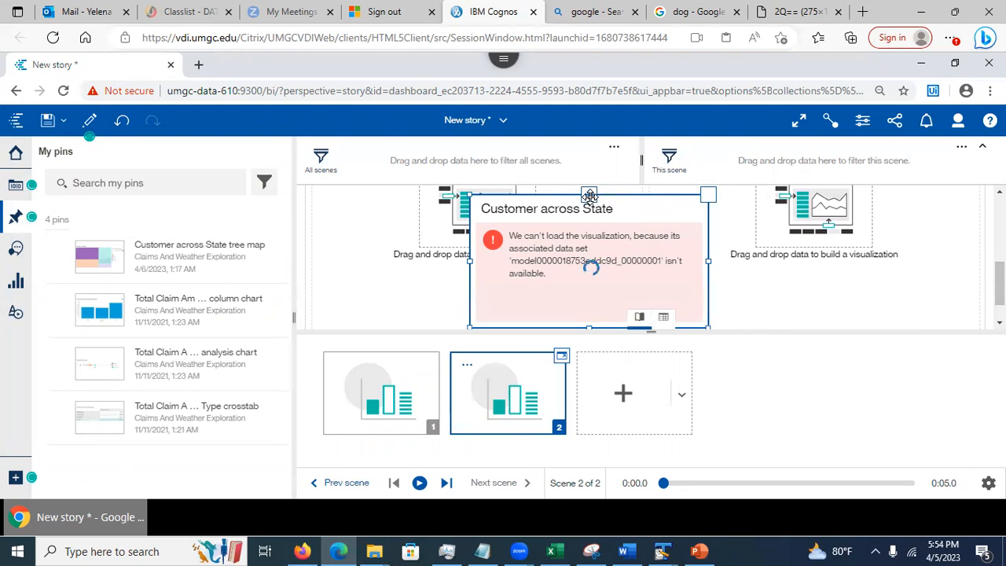
left_click(588, 195)
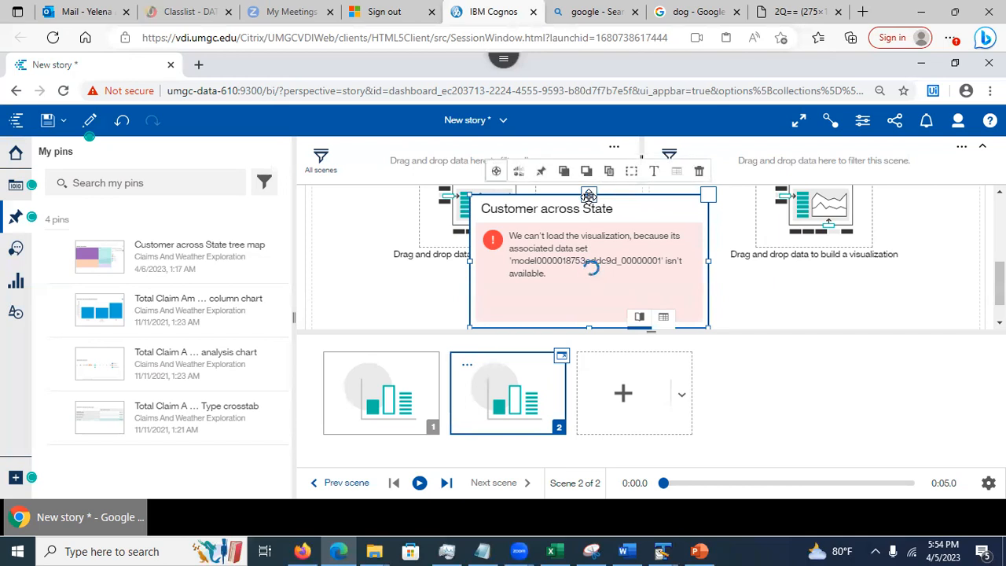
left_click_drag(589, 196, 590, 197)
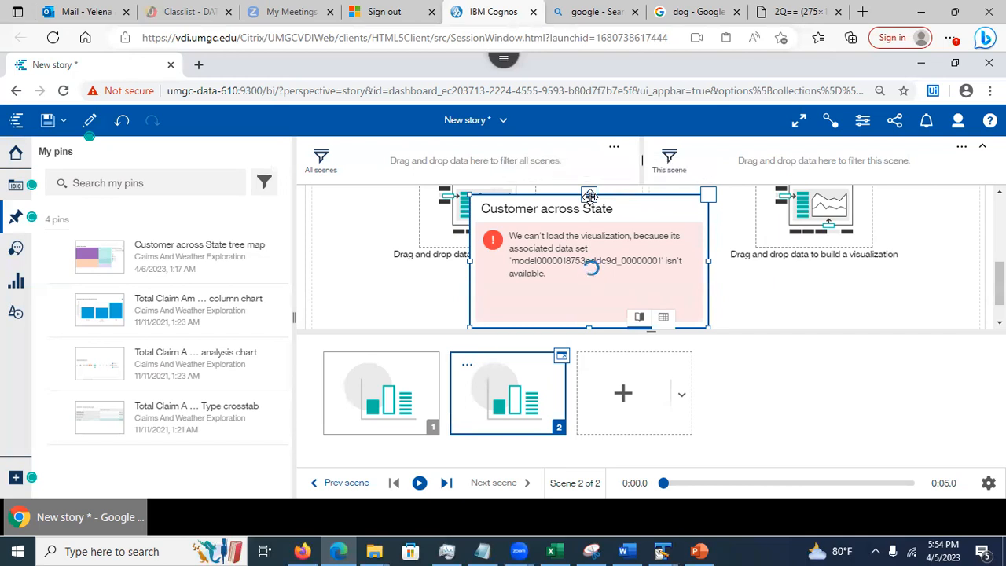
key("Delete")
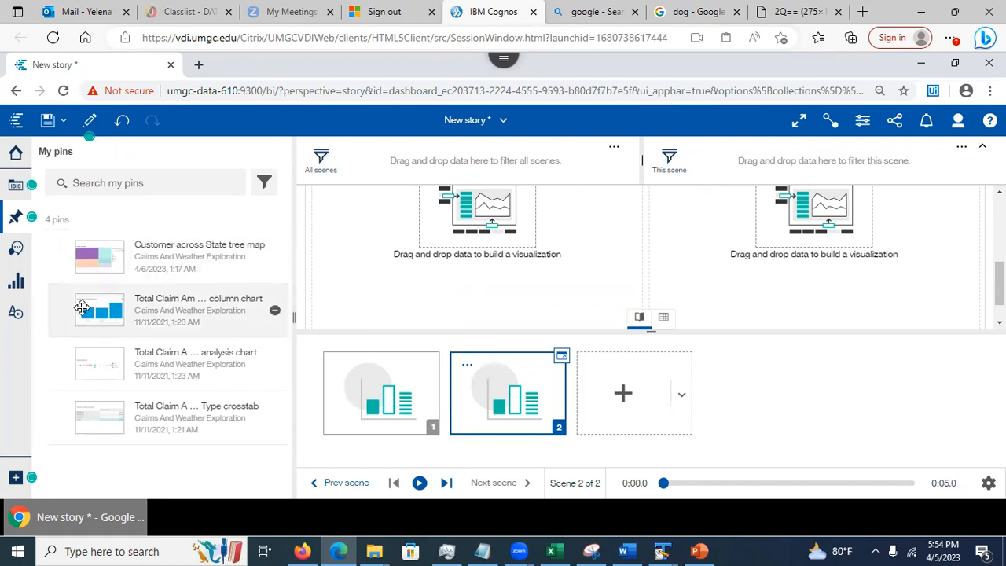
left_click_drag(92, 250, 484, 209)
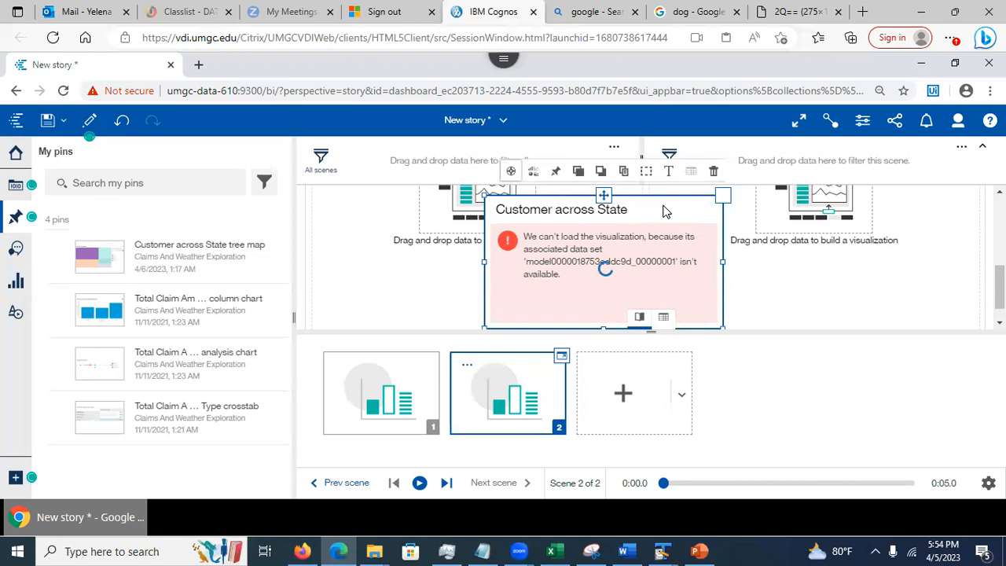
left_click(712, 170)
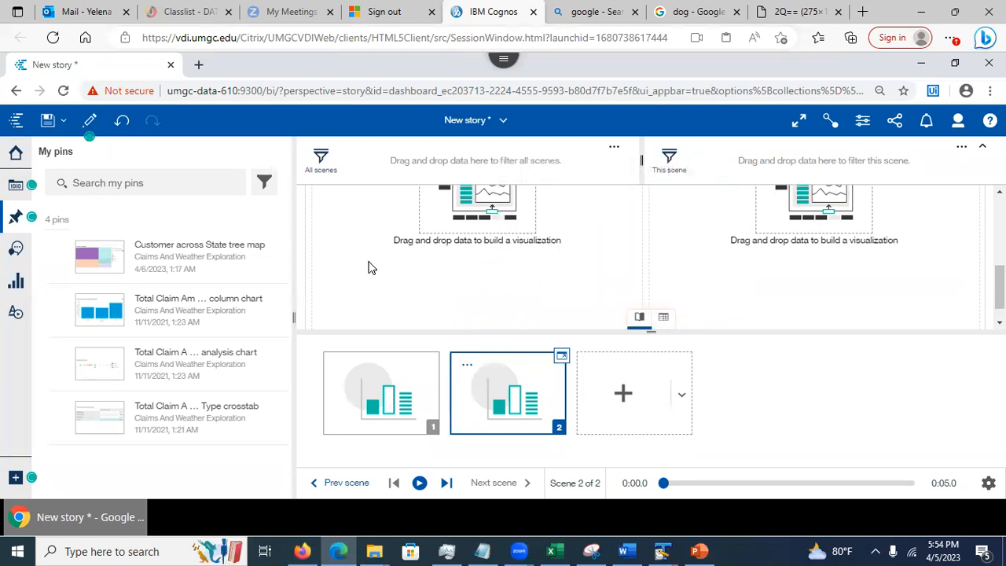
Add a pie chart to scene 2, delete it, and select the empty visualization areas
left_click(16, 283)
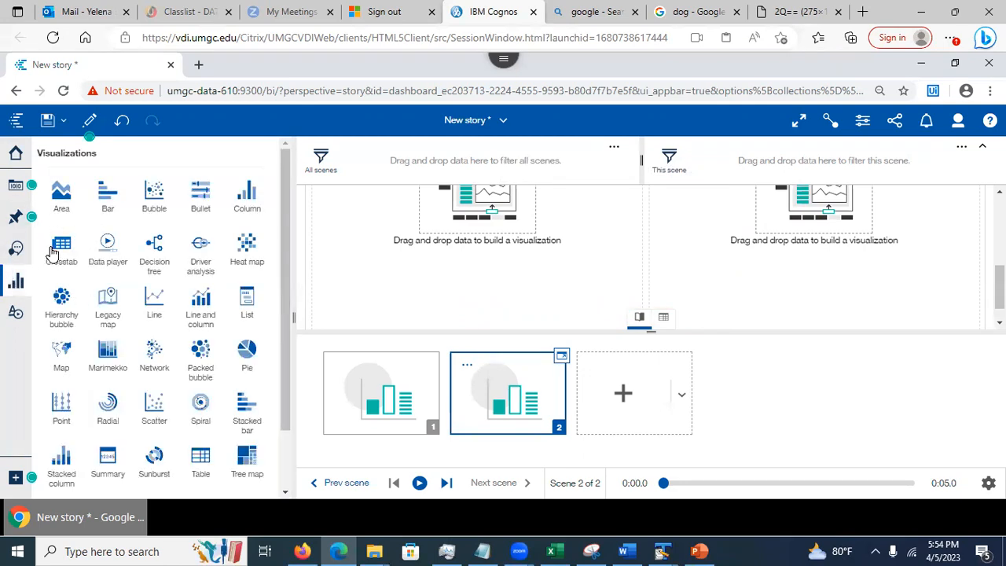
left_click_drag(243, 369, 480, 207)
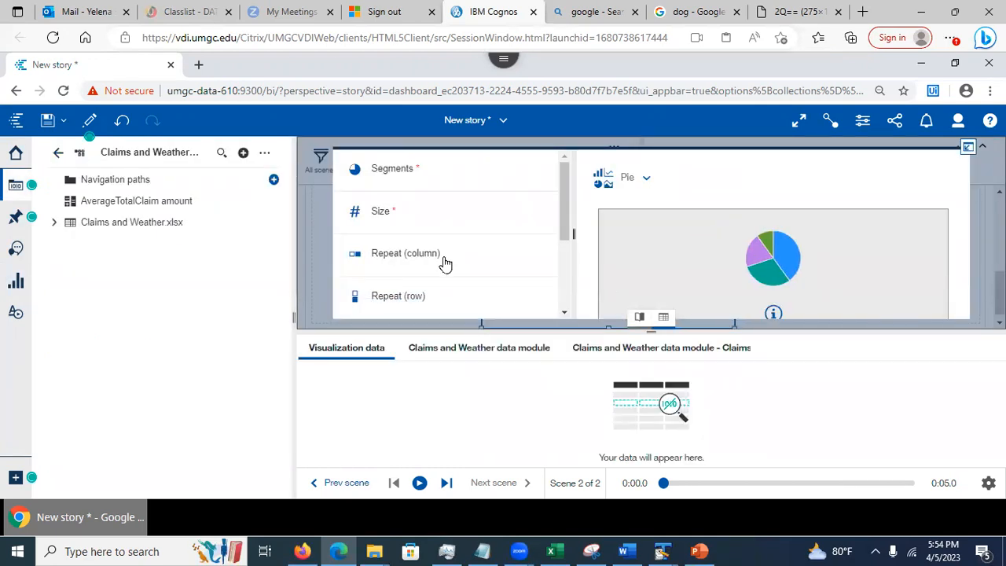
left_click(967, 147)
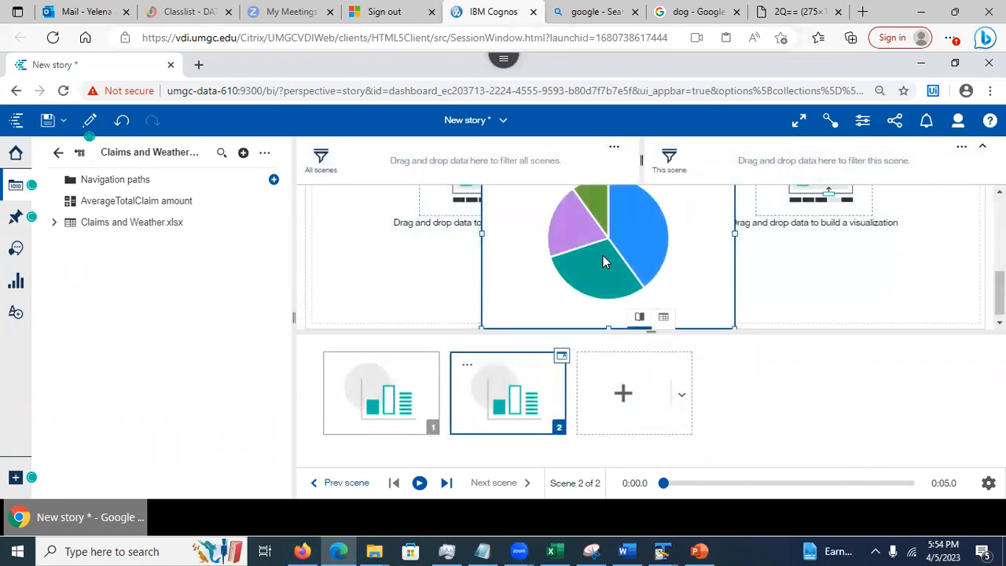
key("Delete")
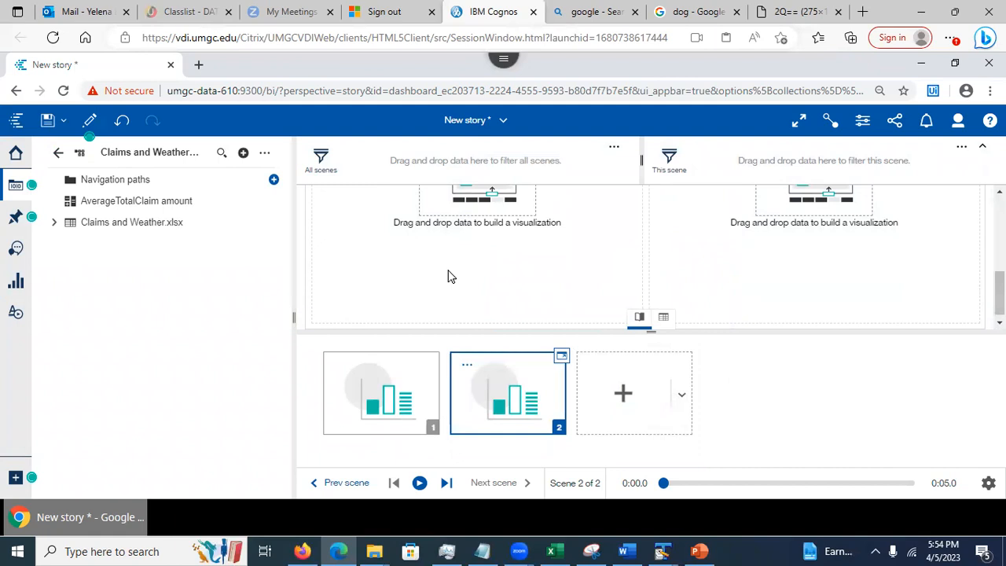
left_click(407, 273)
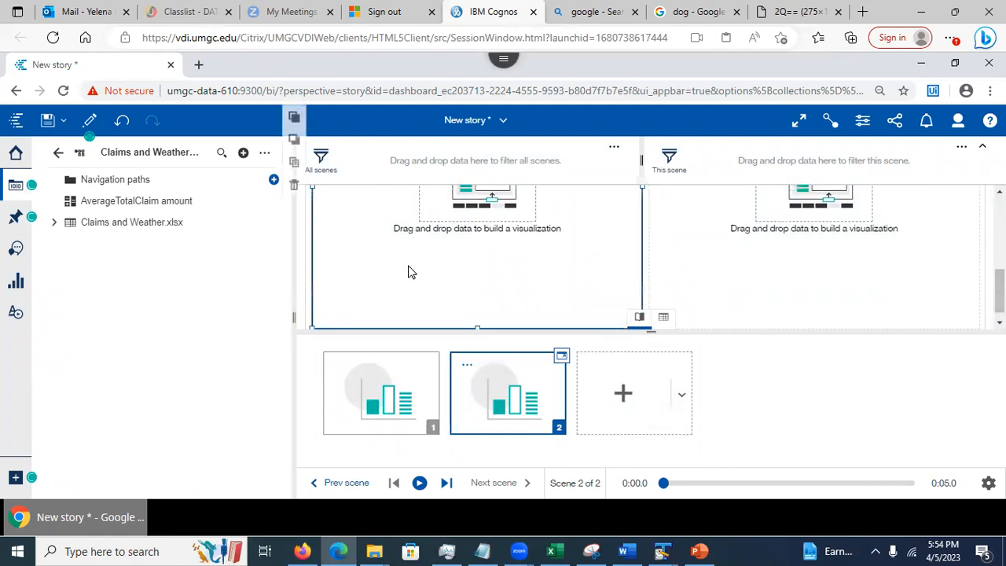
left_click(702, 303)
left_click(477, 301)
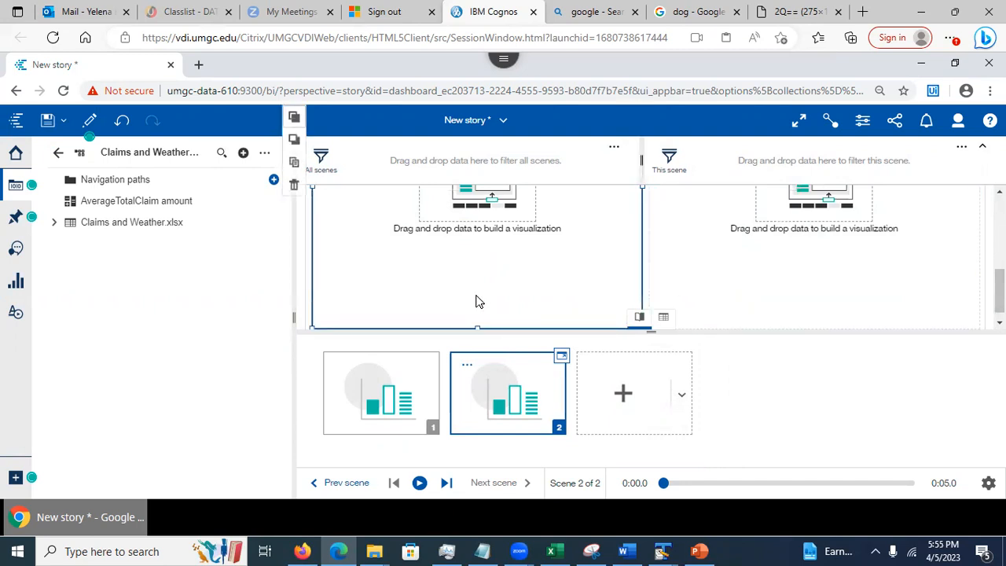
Bring up the add-scene layouts and dismiss them without adding a scene
left_click(683, 398)
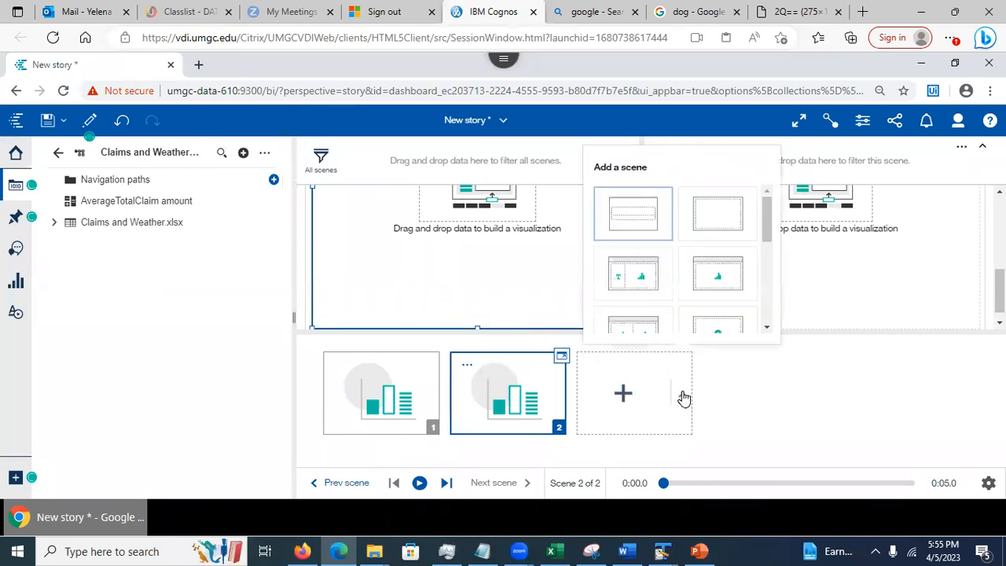
left_click_drag(773, 226, 773, 277)
left_click(773, 402)
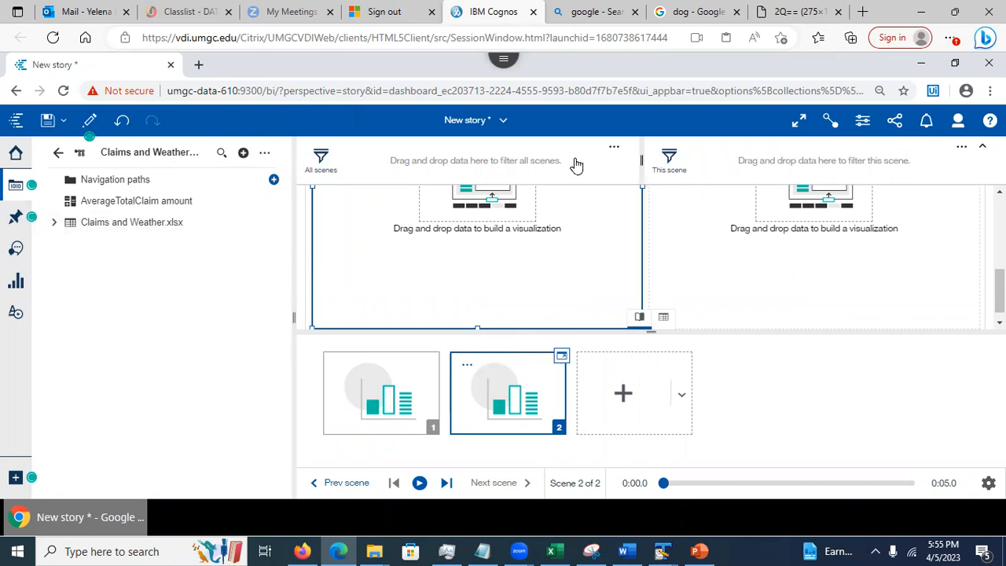
Close New story without saving, then show slide 20, 'Story Transition Style', in PowerPoint
left_click(503, 120)
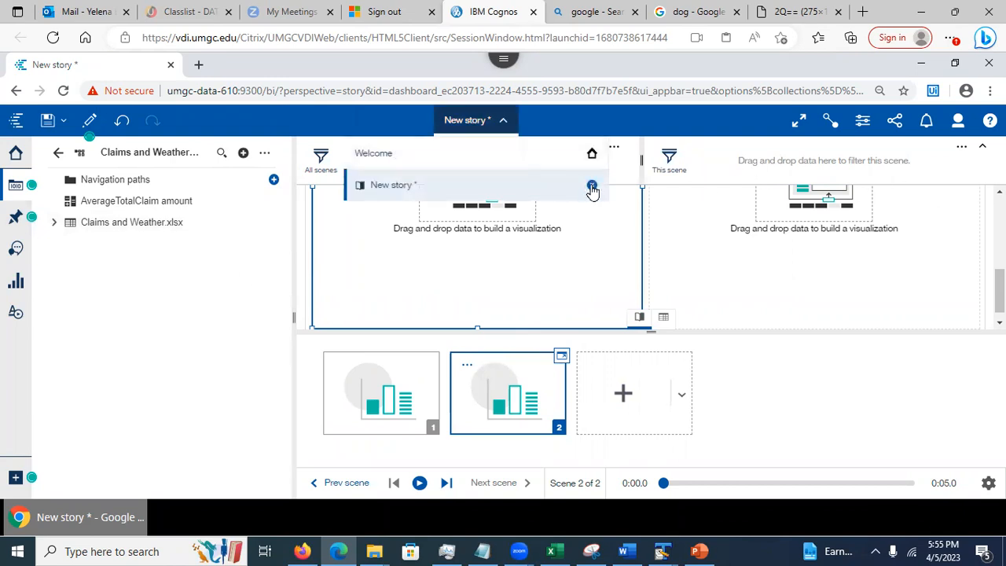
left_click(591, 186)
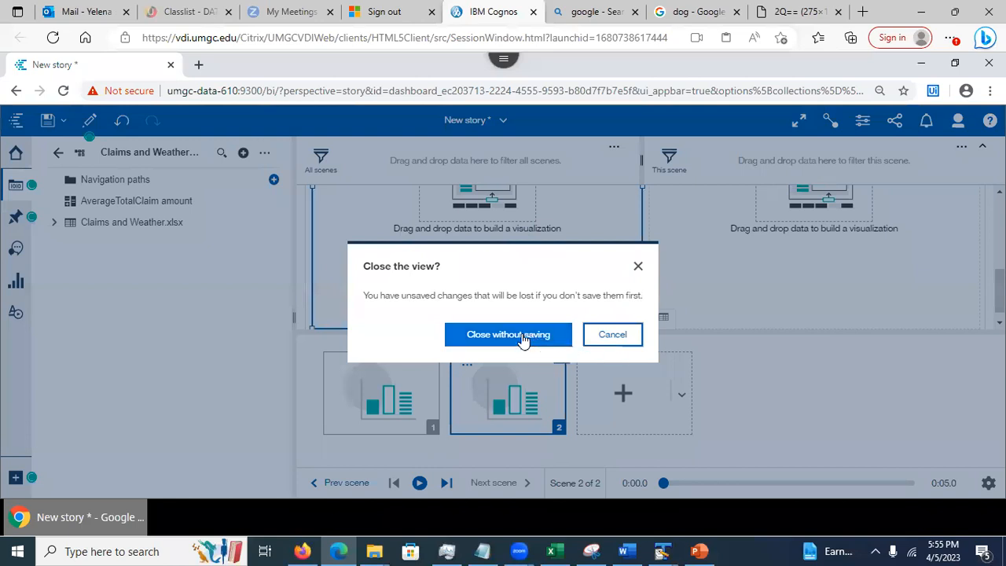
left_click(523, 338)
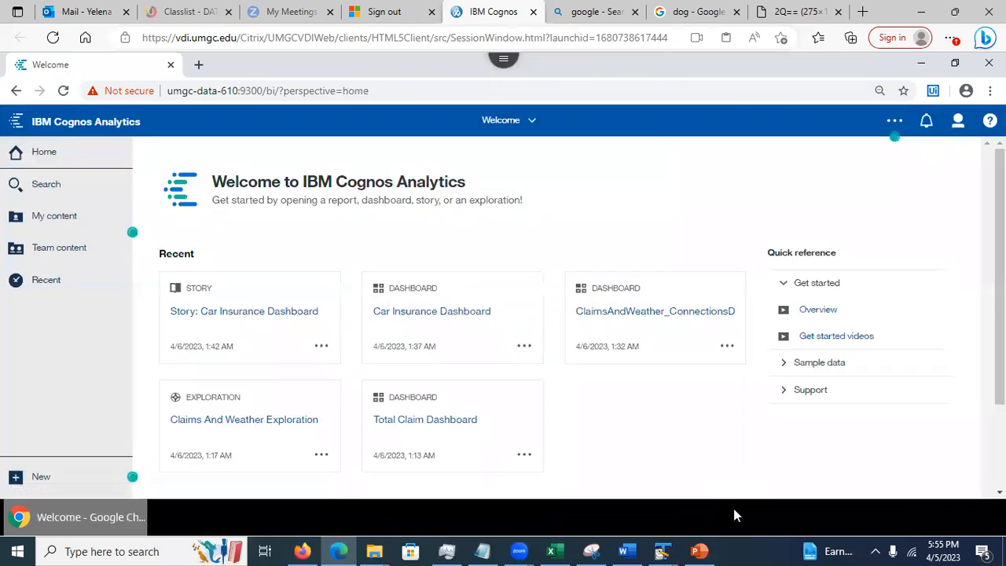
left_click(698, 550)
key("Down")
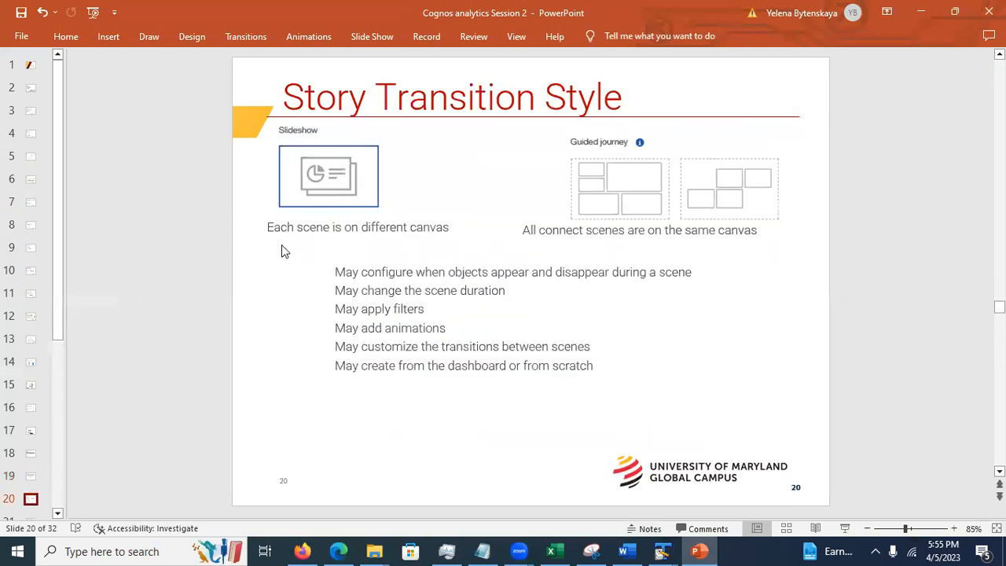
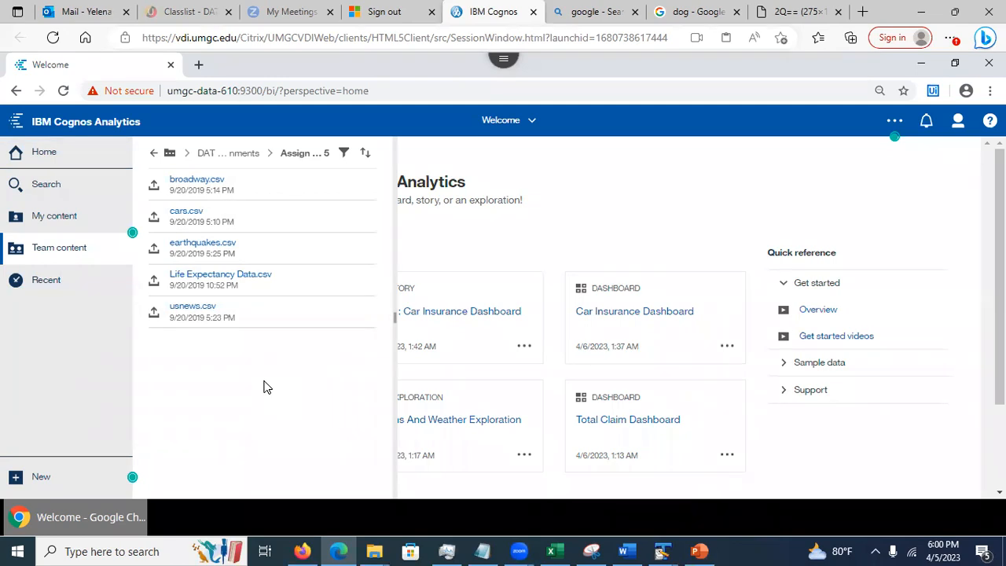
left_click(152, 157)
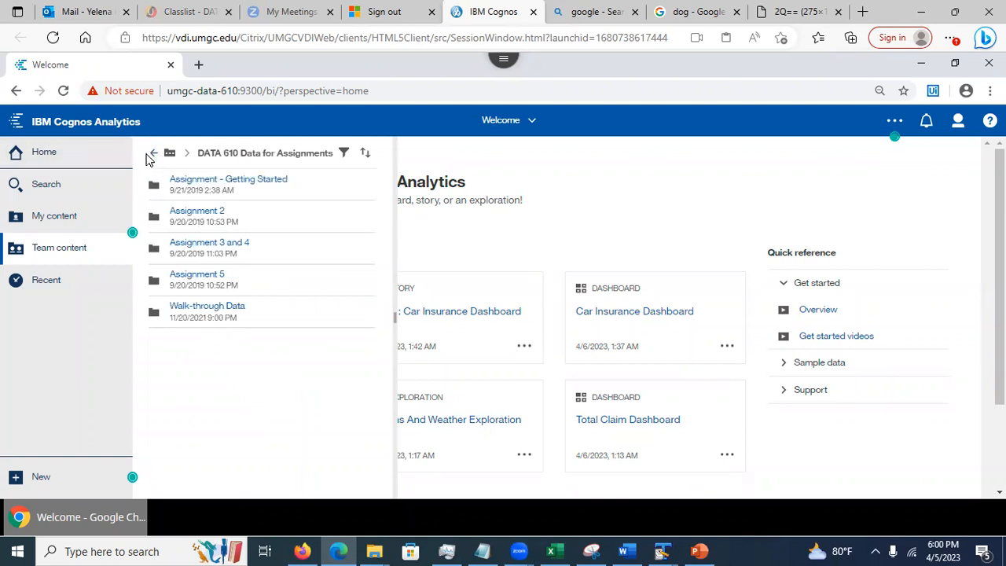
left_click(153, 157)
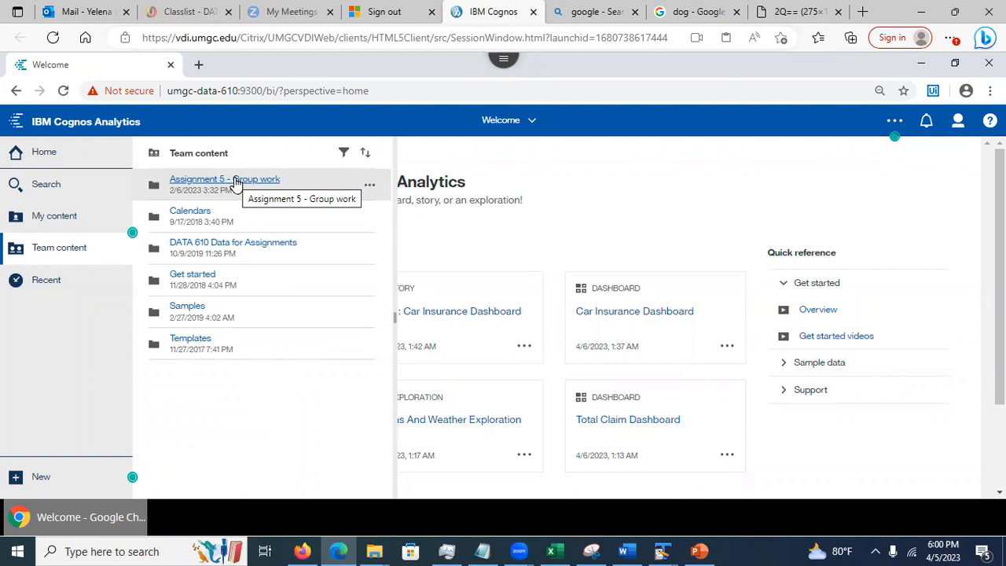
left_click(234, 180)
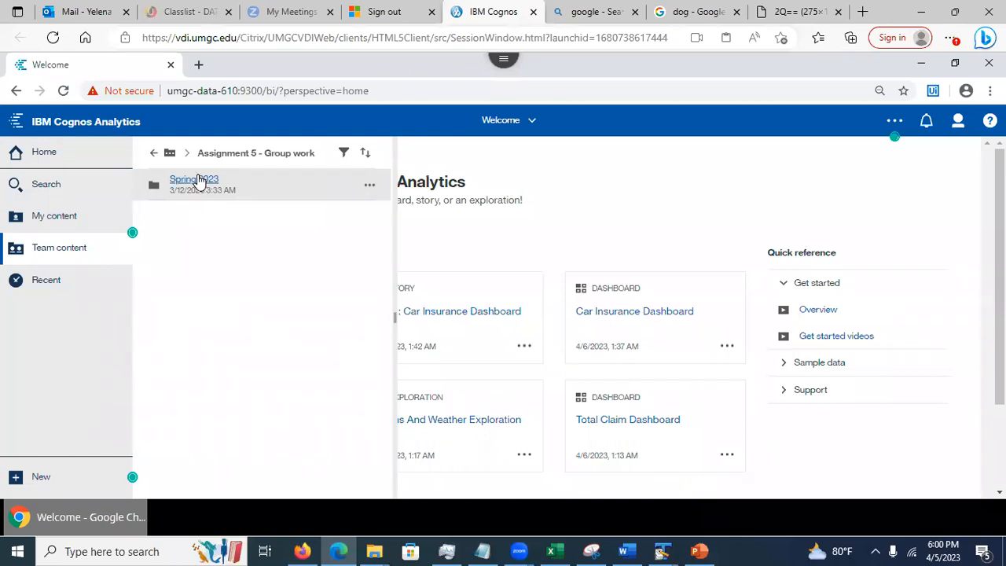
left_click(199, 181)
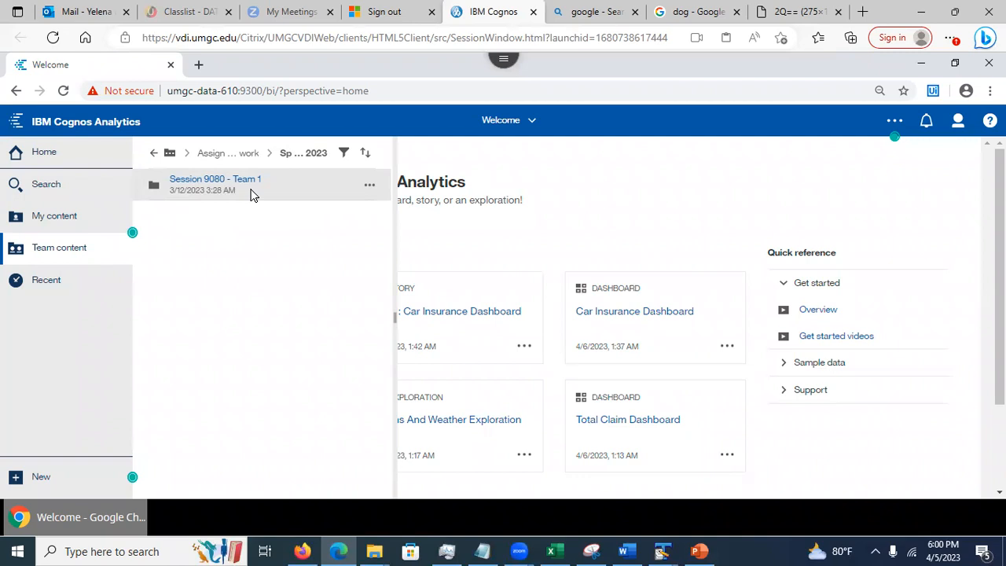
left_click(203, 180)
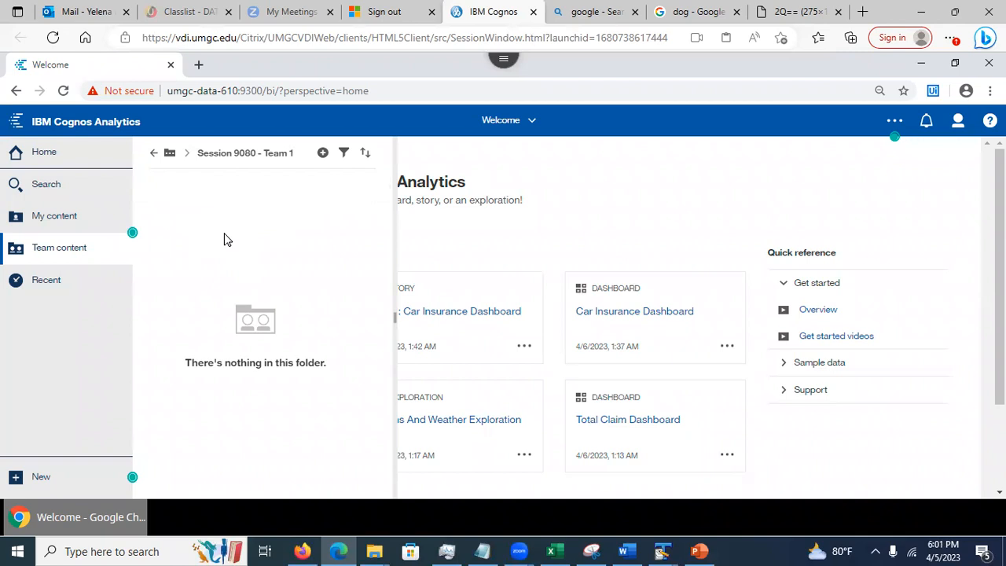
left_click(152, 155)
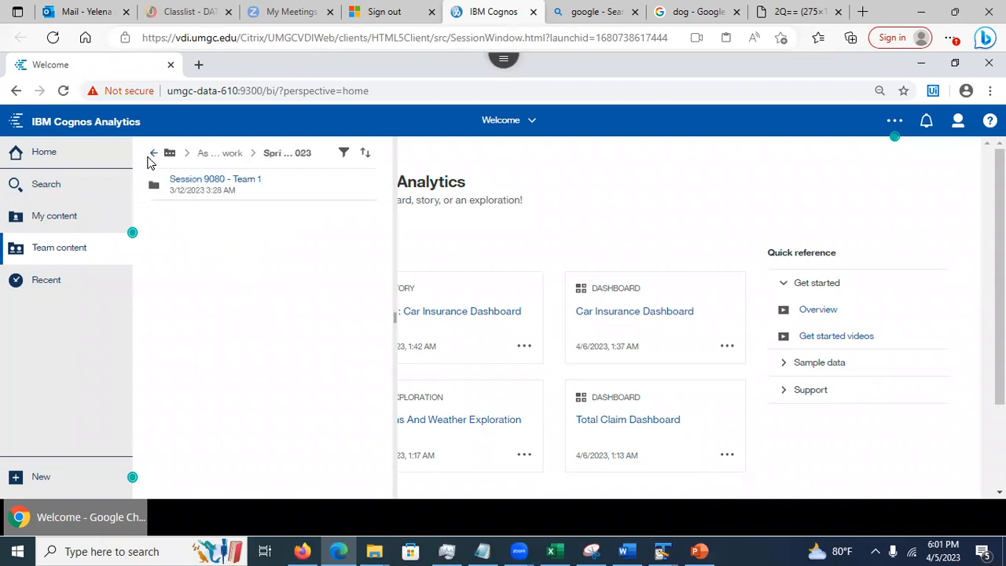
left_click(151, 157)
left_click(152, 155)
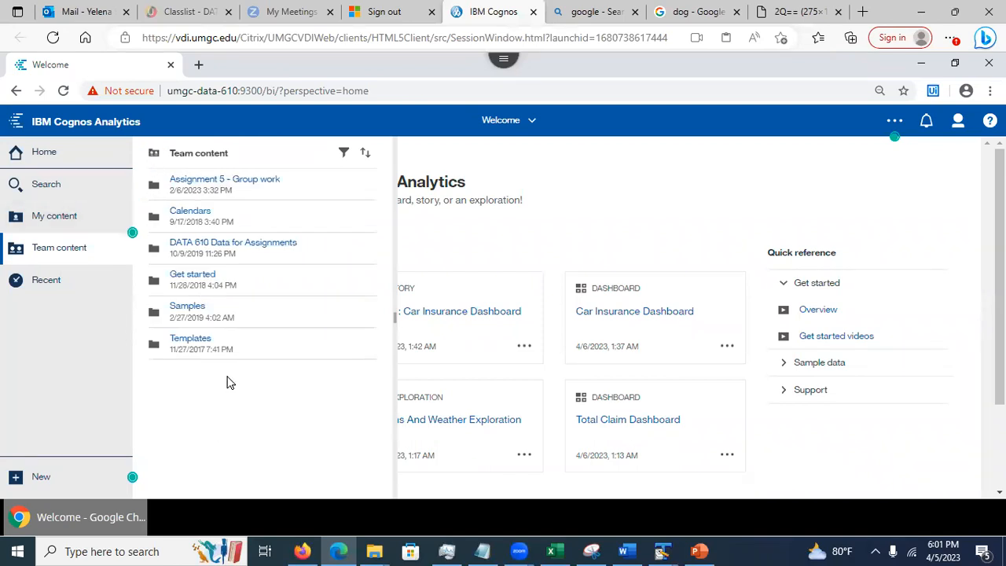
left_click(225, 246)
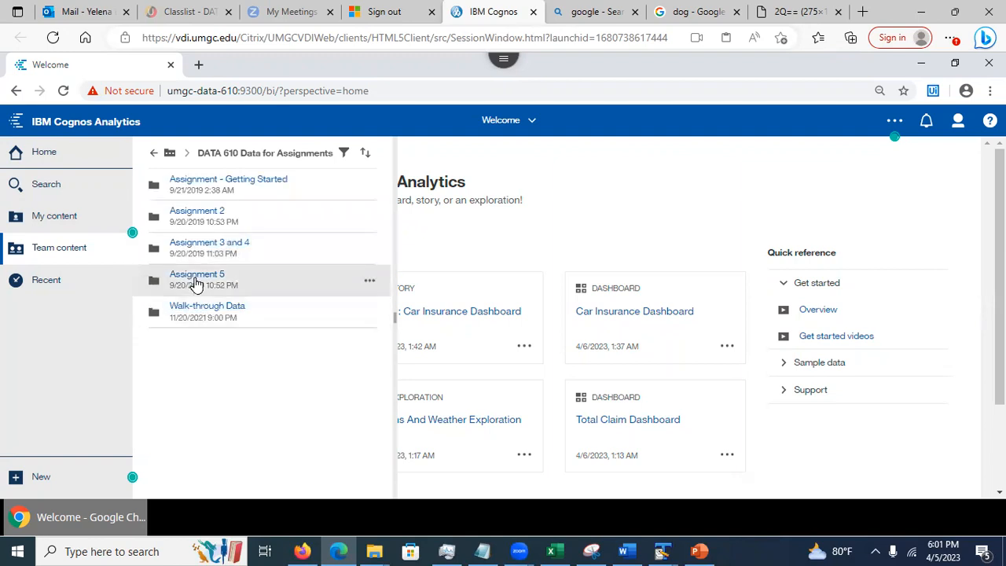
left_click(197, 280)
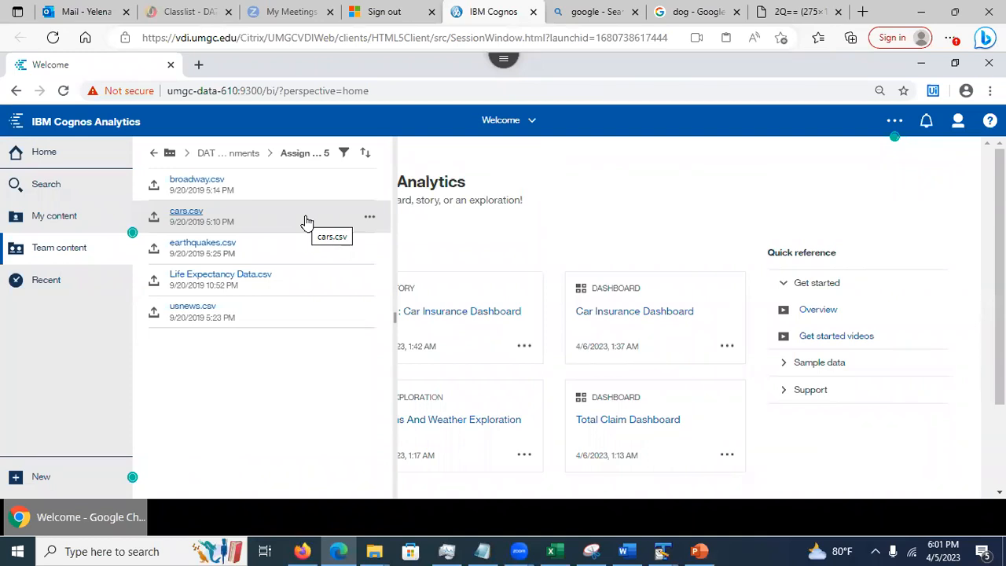
Copy cars.csv to Team content > Assignment 5 - Group work > Spring 2023 > Session 9080 - Team 1
left_click(369, 222)
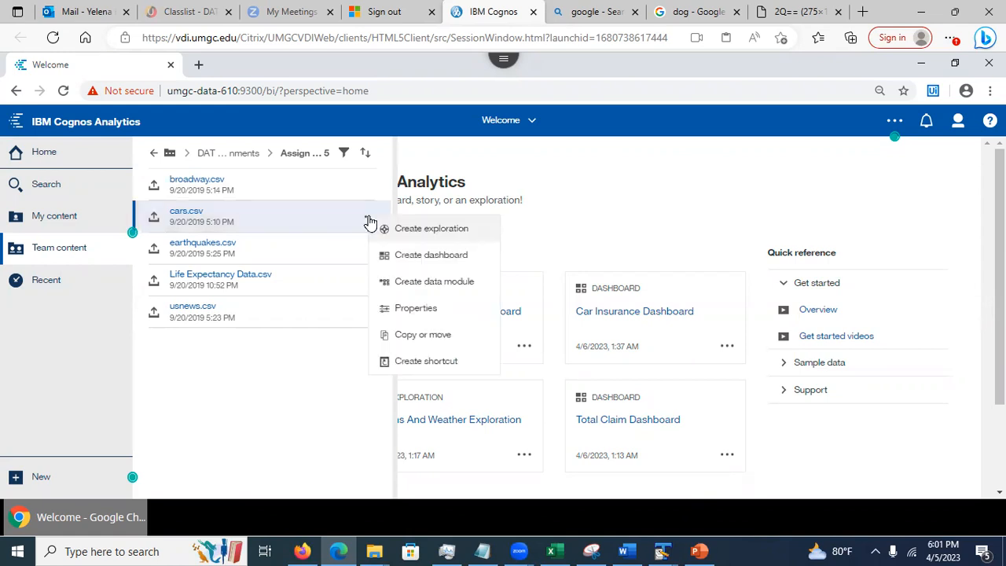
left_click(421, 336)
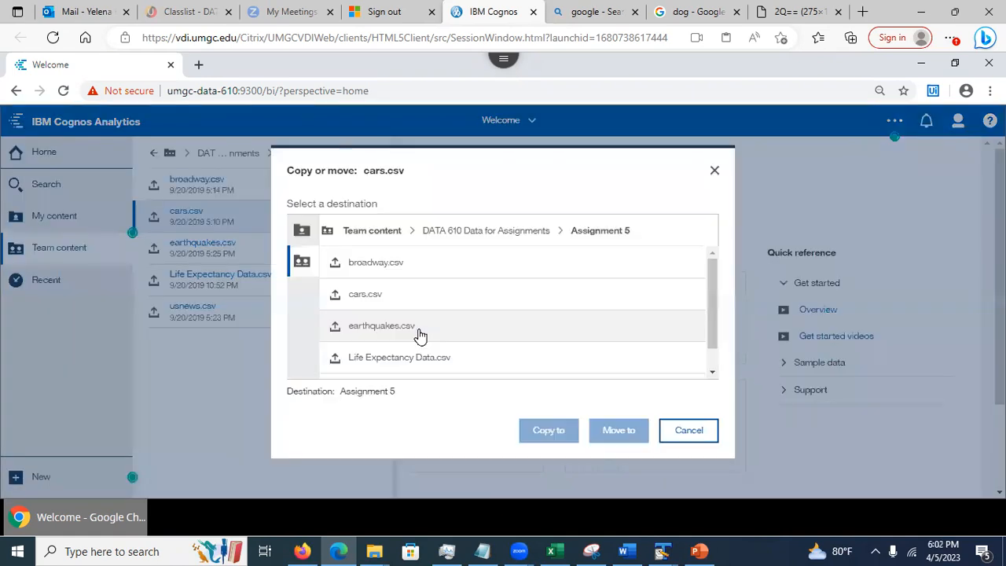
left_click(306, 233)
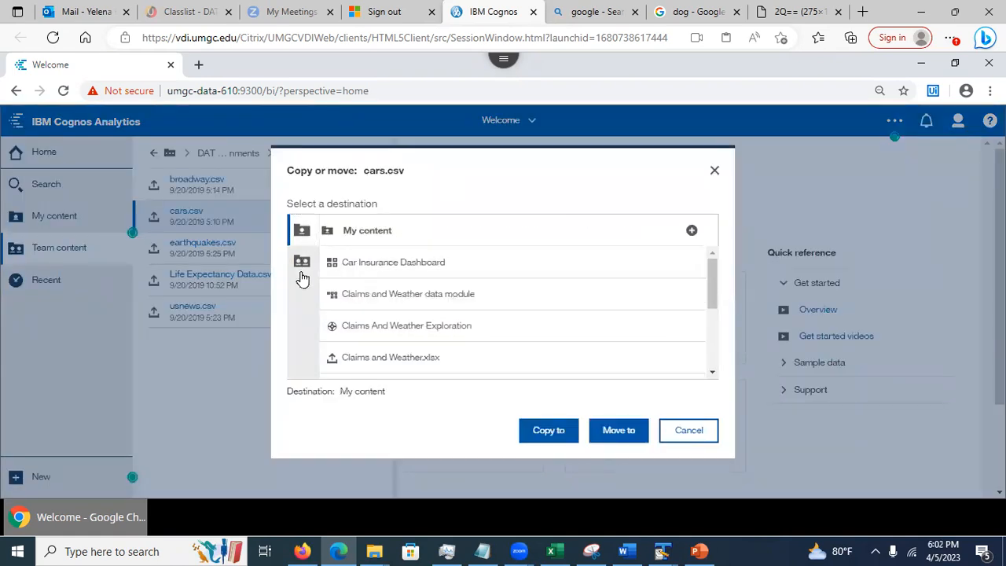
left_click(302, 263)
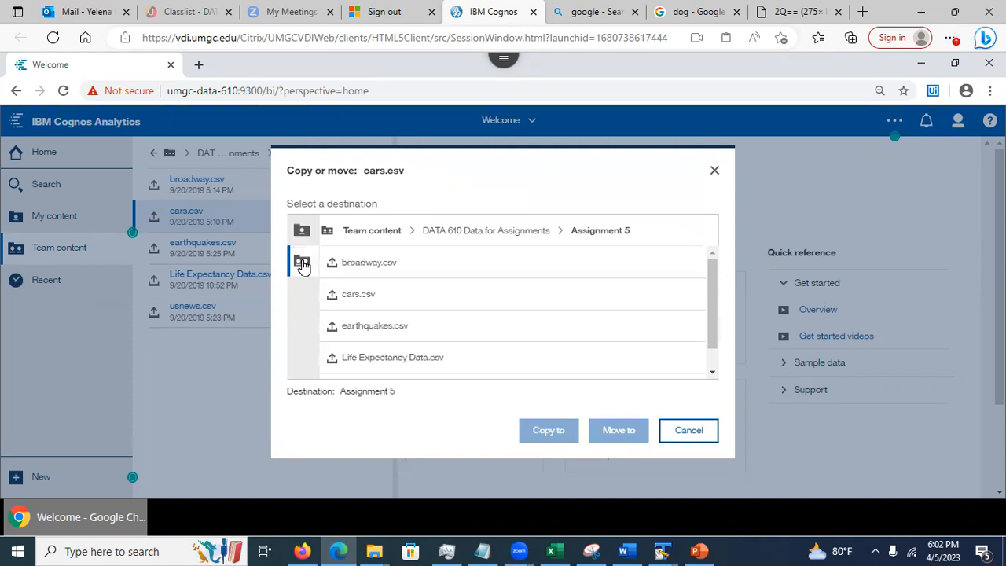
left_click(386, 236)
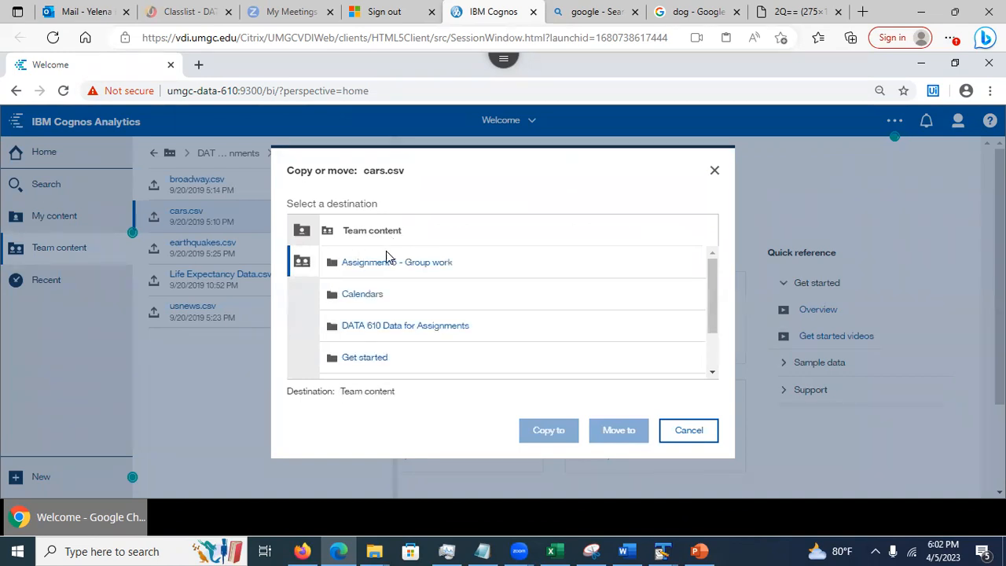
left_click(387, 266)
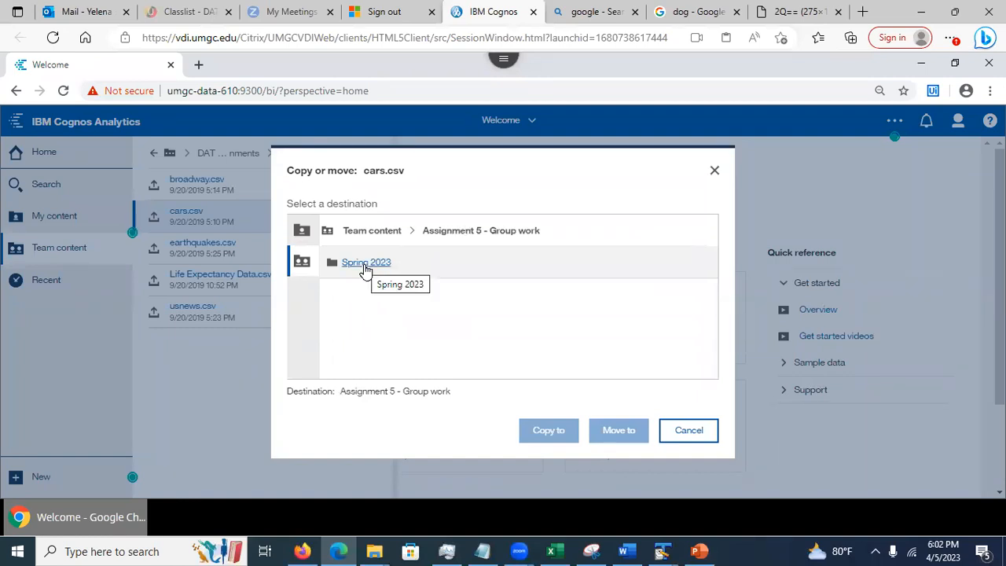
left_click(366, 268)
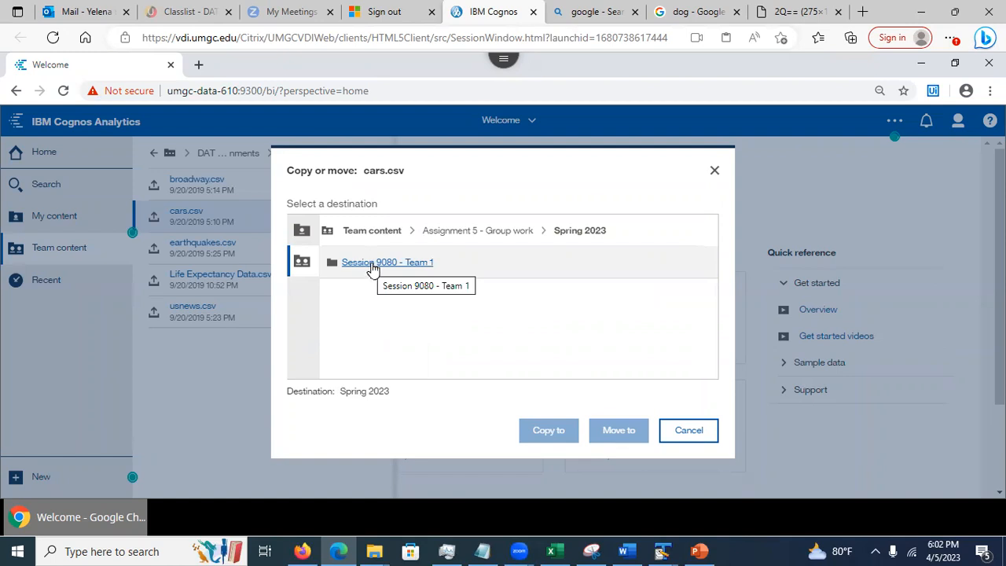
left_click(373, 265)
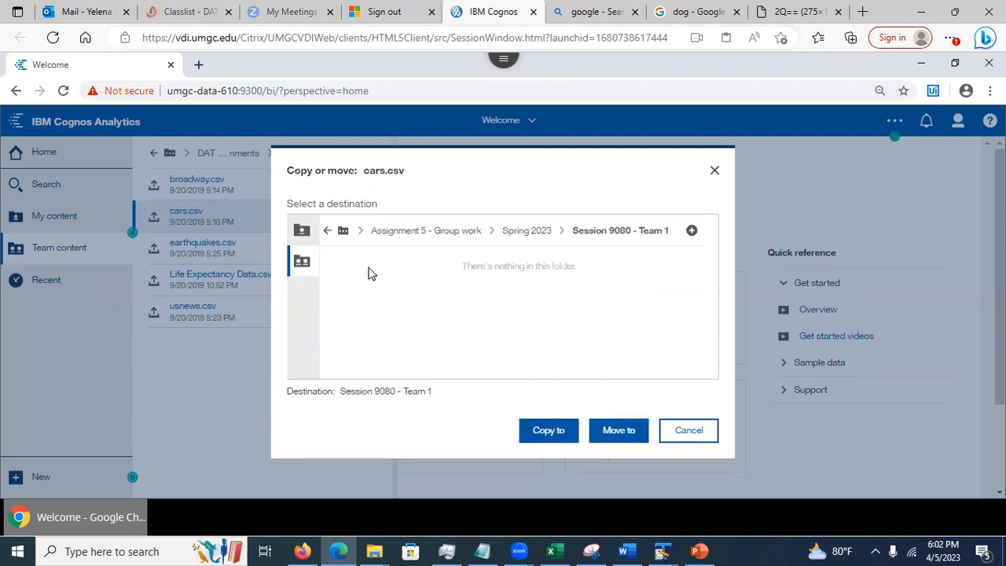
left_click(538, 434)
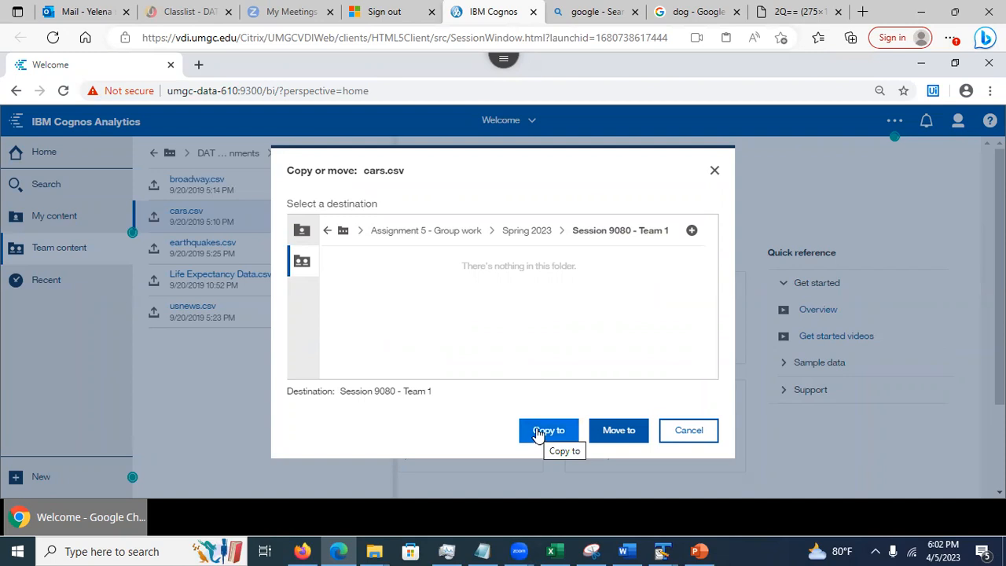
left_click(538, 434)
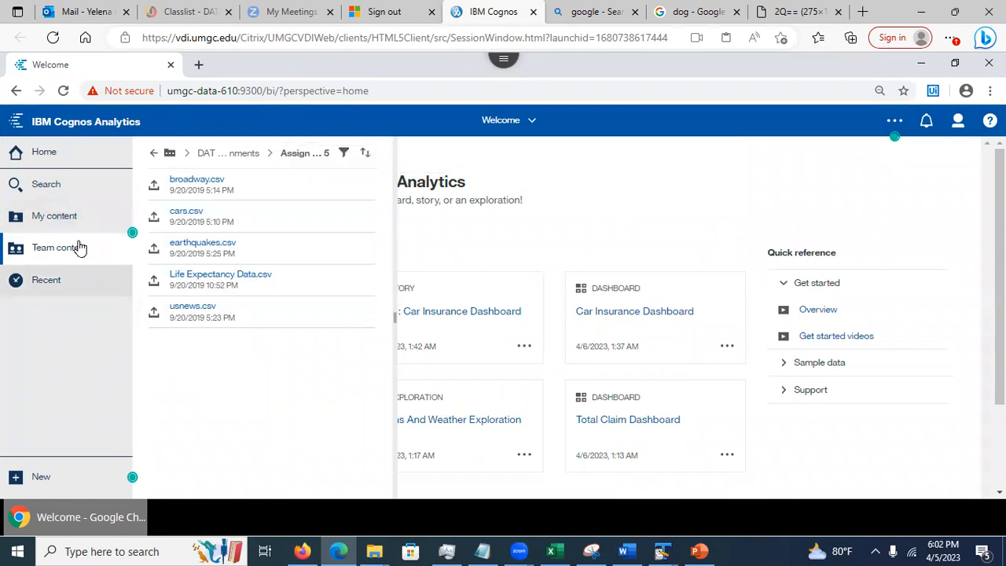
Browse to the Session 9080 - Team 1 folder and create a data module from the copied cars.csv
left_click(153, 152)
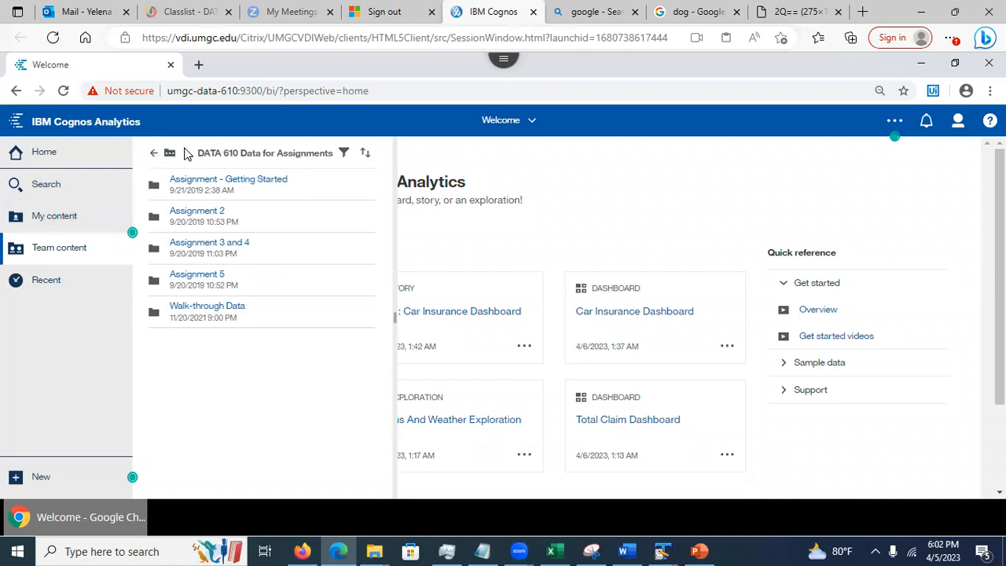
left_click(154, 156)
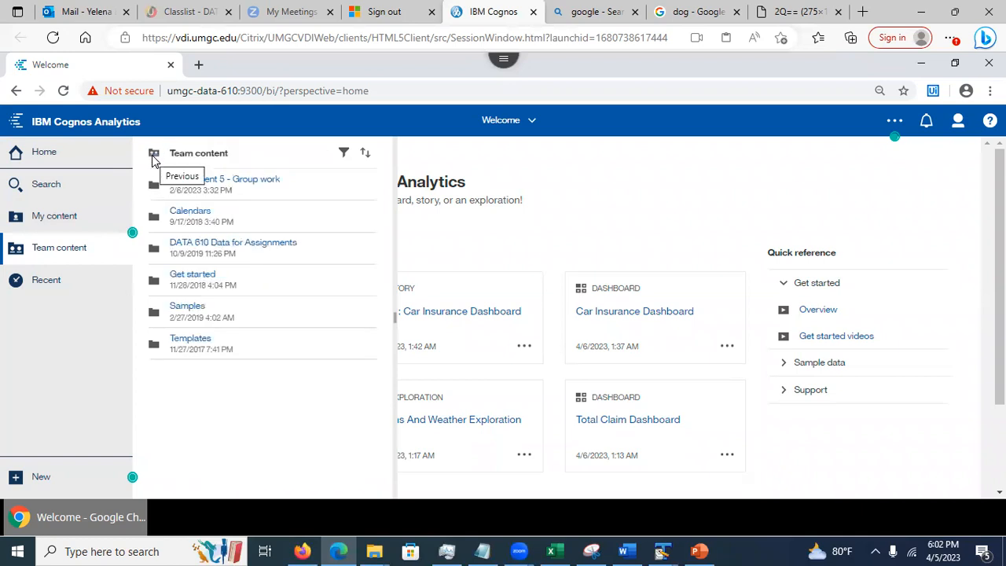
left_click(232, 183)
left_click(202, 182)
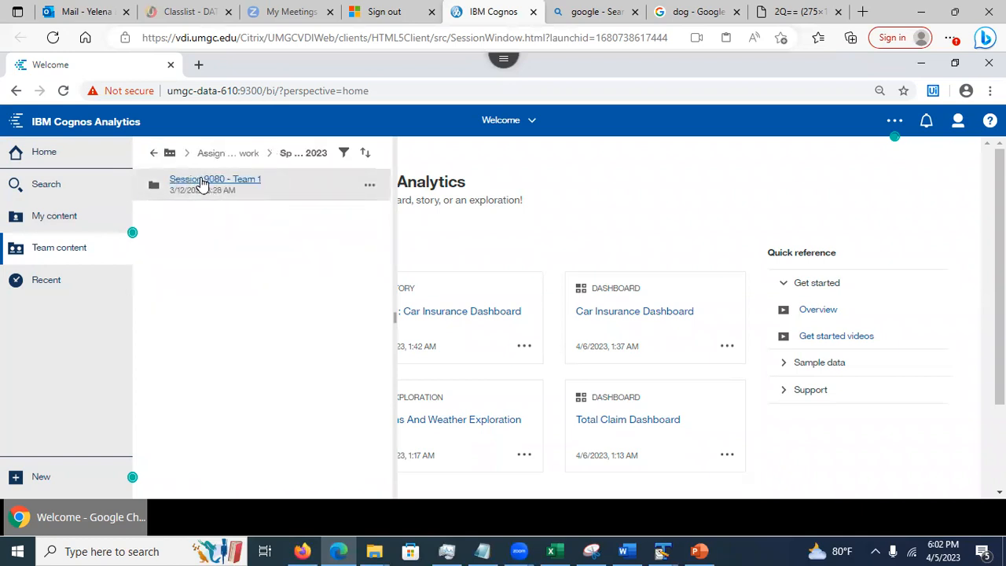
left_click(202, 181)
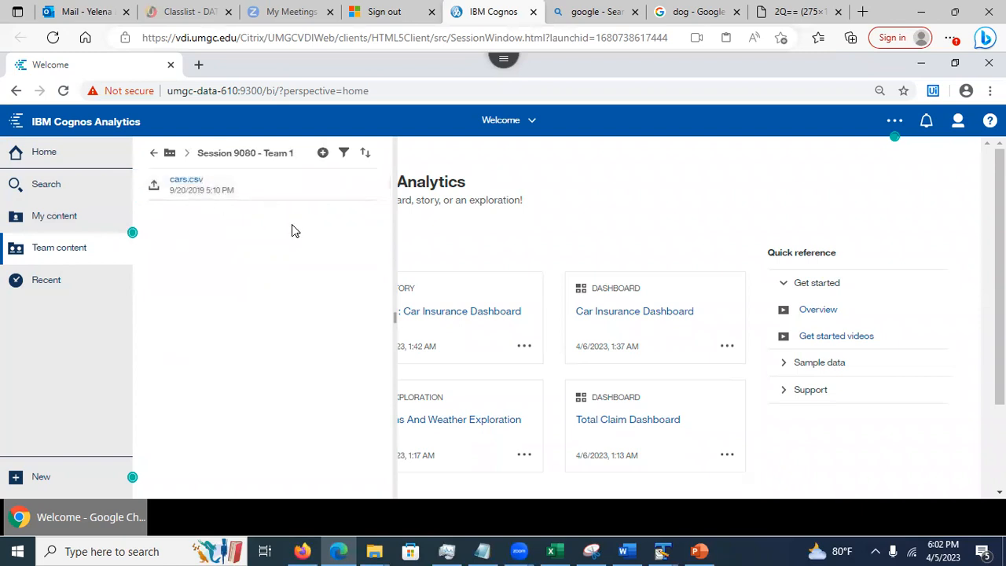
left_click(369, 187)
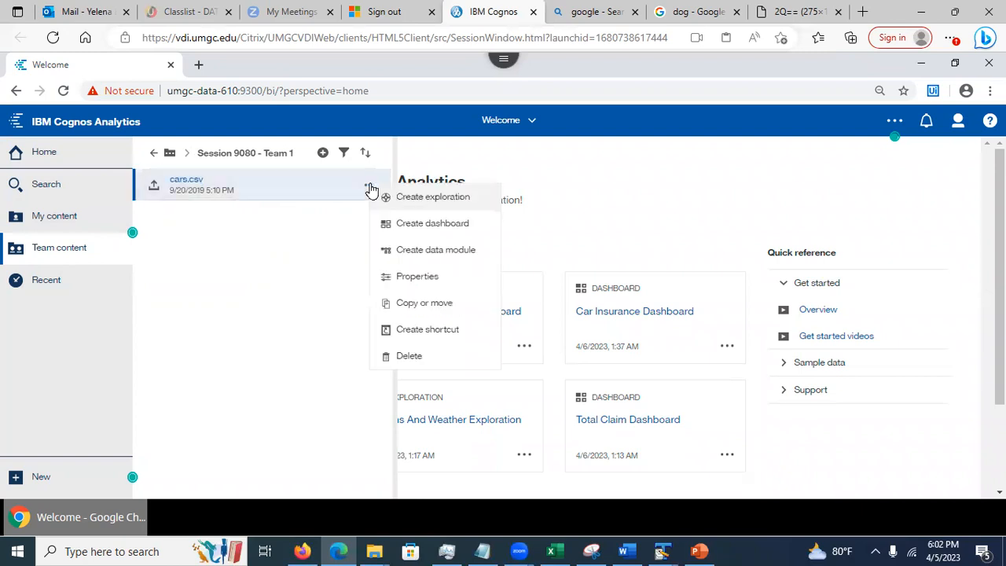
left_click(420, 253)
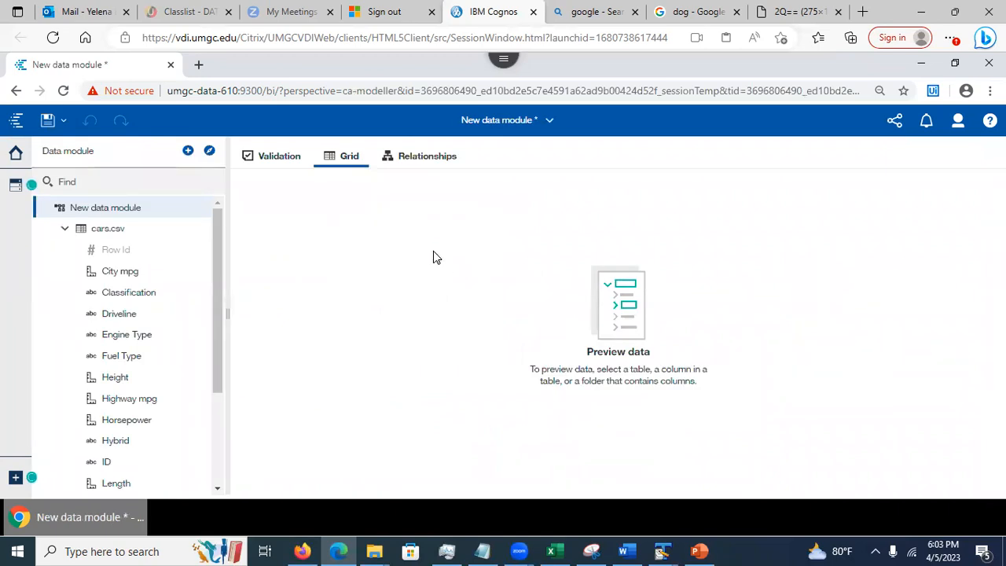
Save the data module as CarDataModule in Assignment 5 - Group work > Spring 2023 > Session 9080 - Team 1
left_click(549, 123)
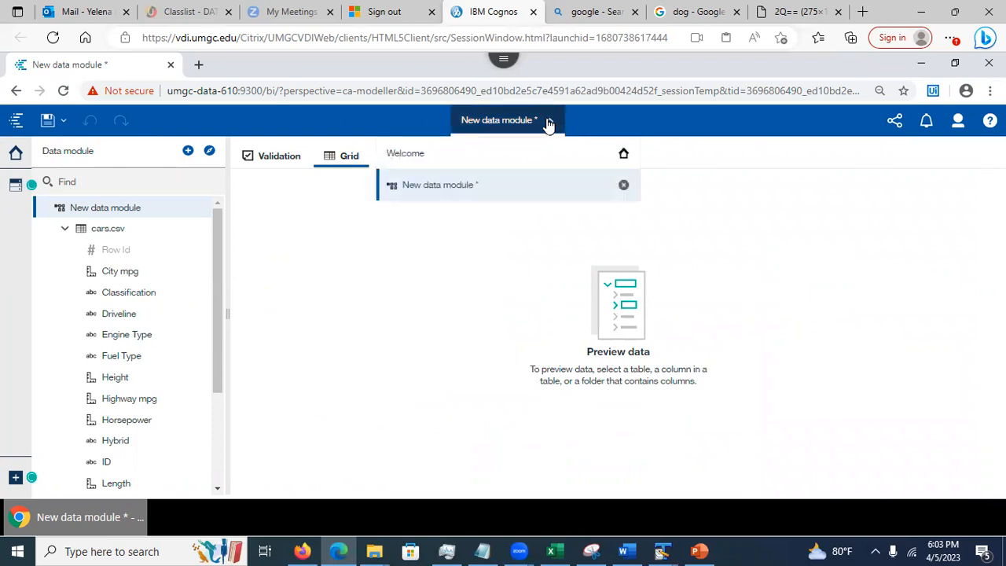
left_click(388, 237)
left_click(63, 122)
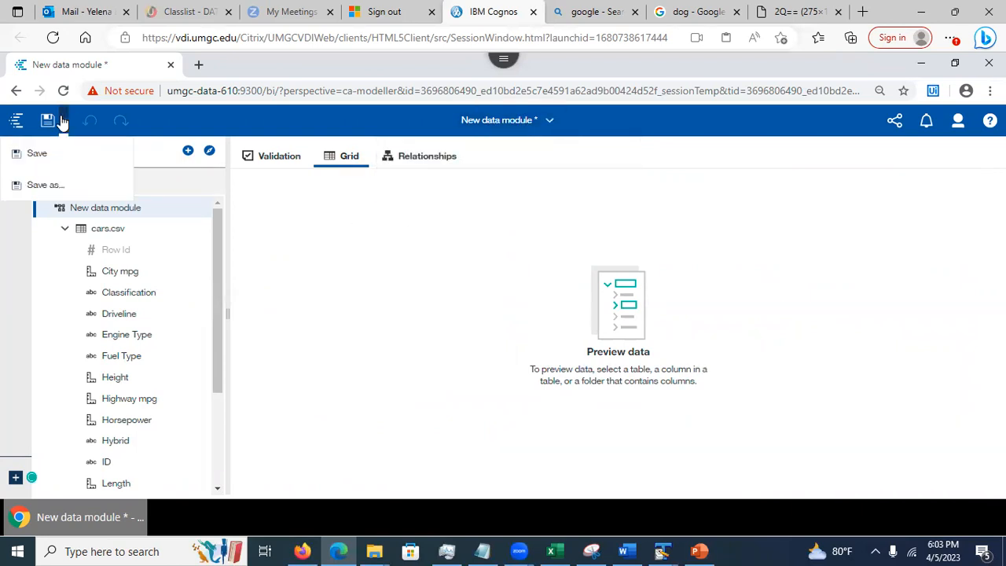
left_click(38, 156)
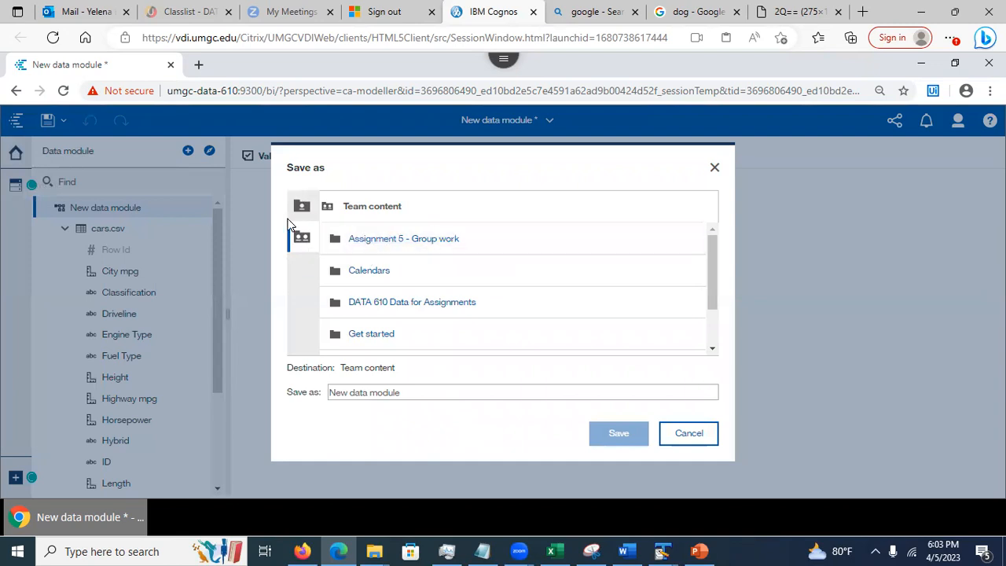
left_click(387, 239)
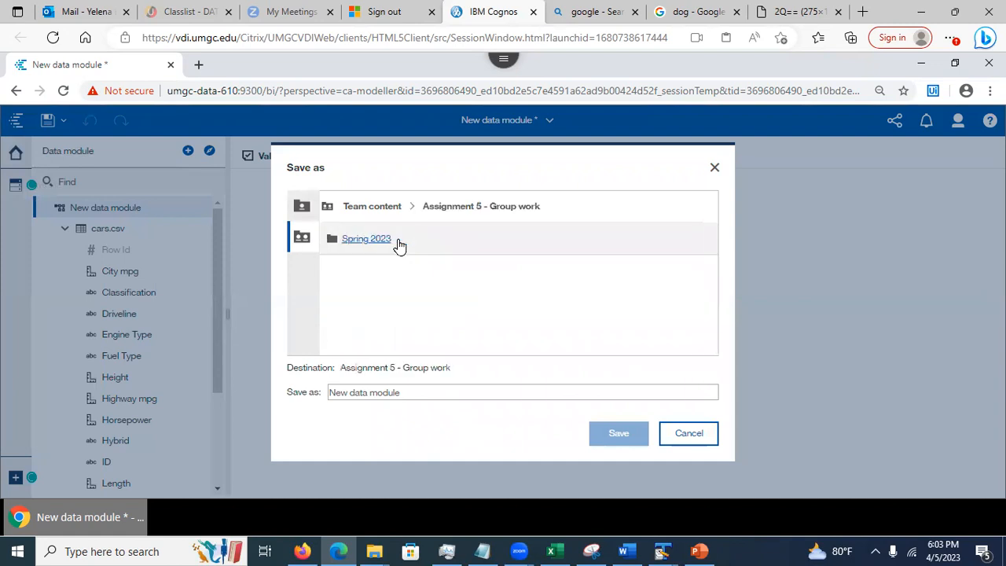
left_click(364, 240)
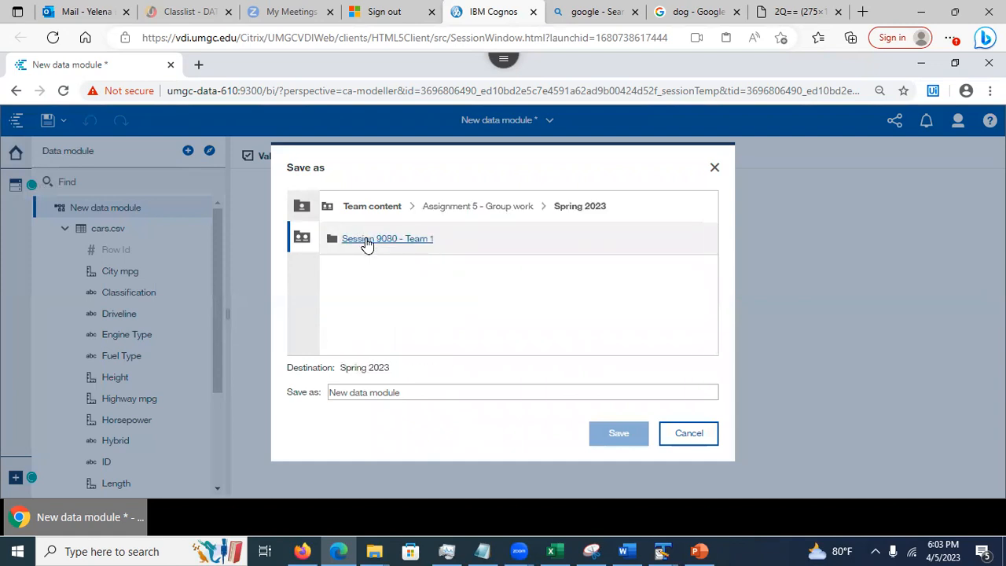
left_click(365, 239)
left_click_drag(418, 390, 330, 387)
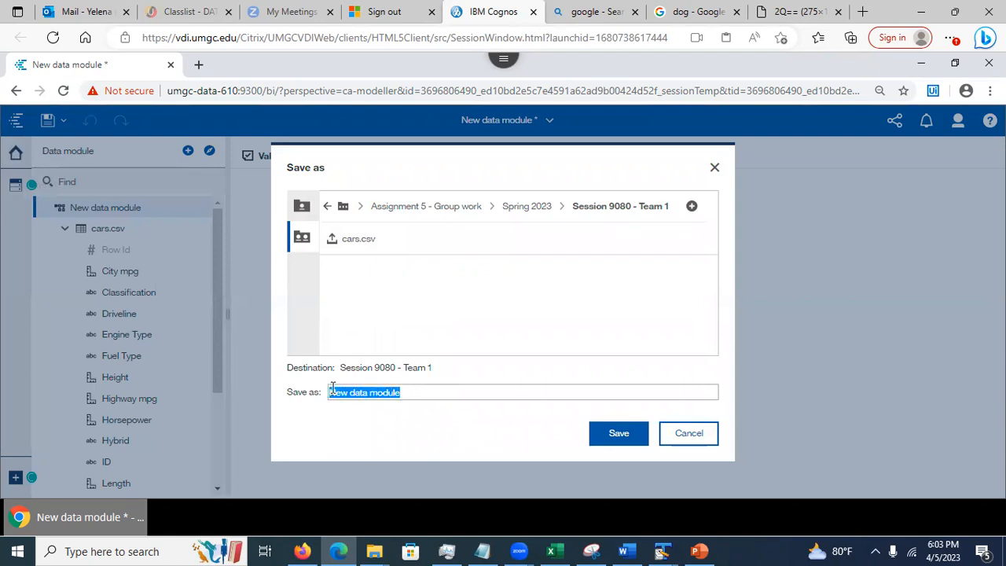
type("ca")
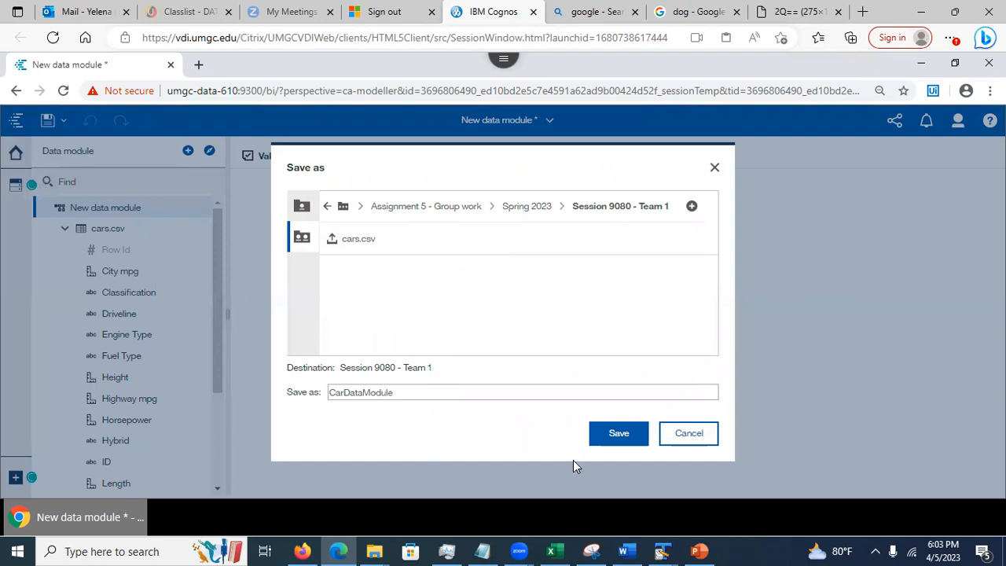
left_click(618, 437)
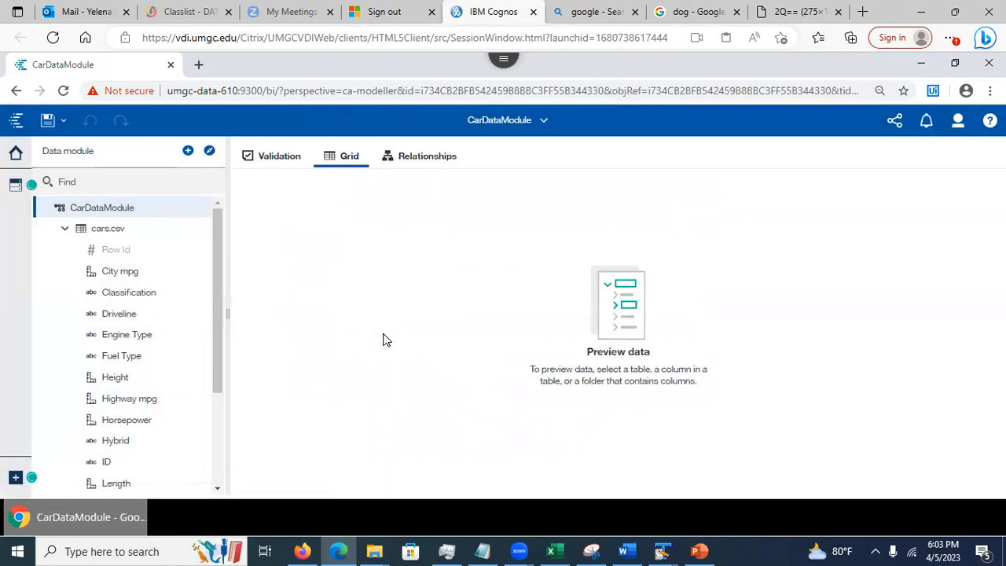
Close CarDataModule from the open-items list and return to the Welcome page
left_click(543, 120)
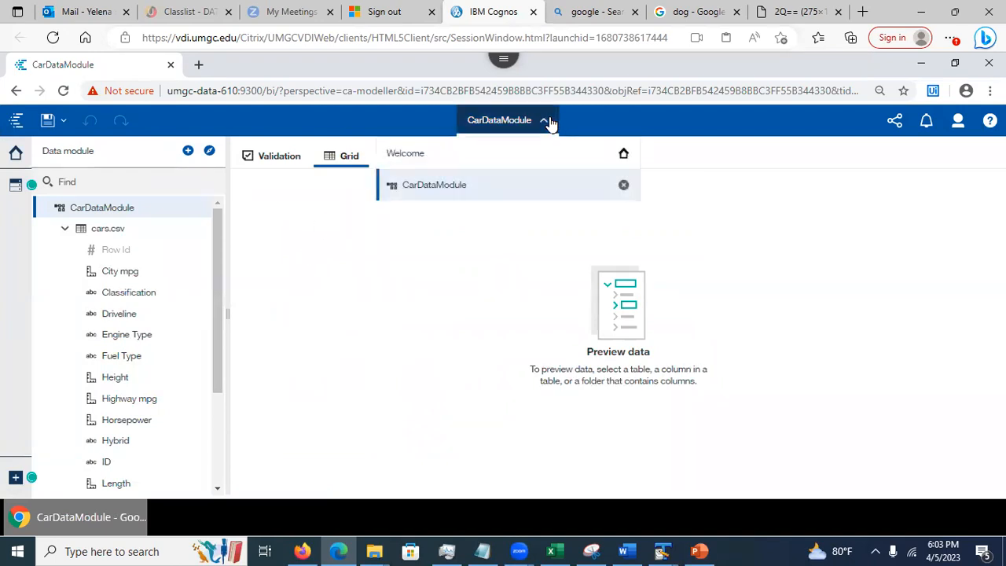
left_click(623, 186)
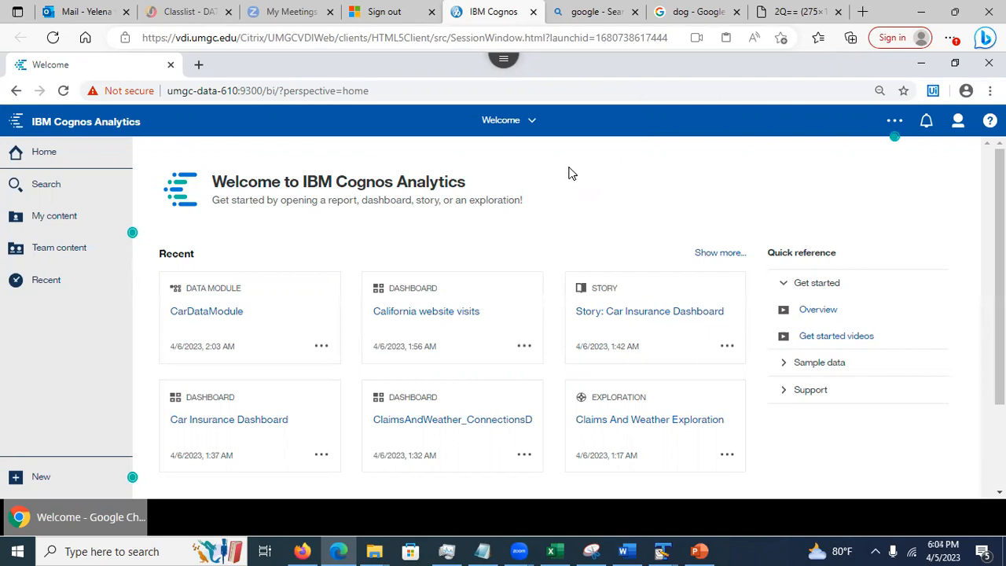
scroll(566, 171, "down", 2)
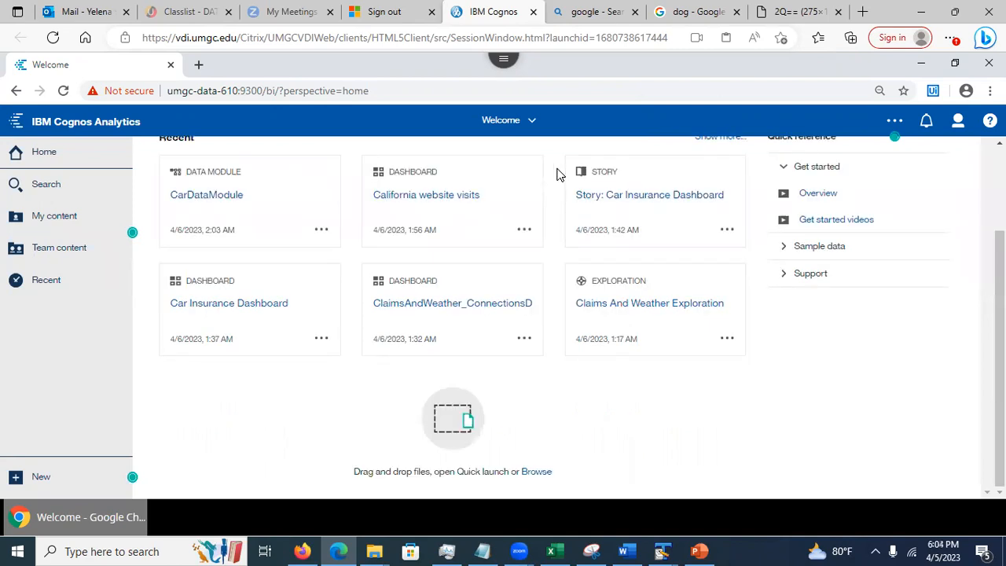
left_click(534, 124)
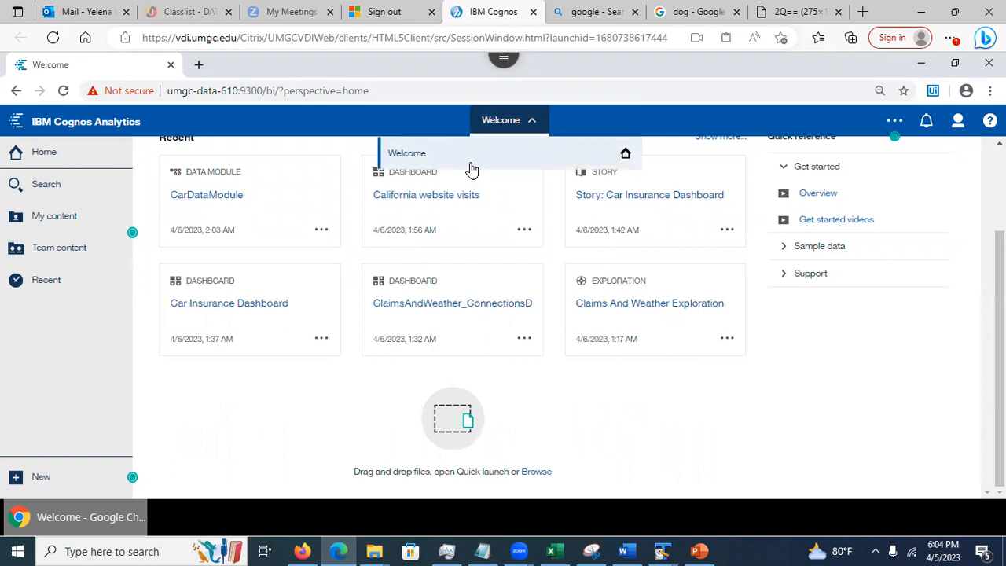
Dismiss the open-items list and briefly look through the Team content folders
left_click(536, 125)
left_click(534, 127)
left_click(579, 111)
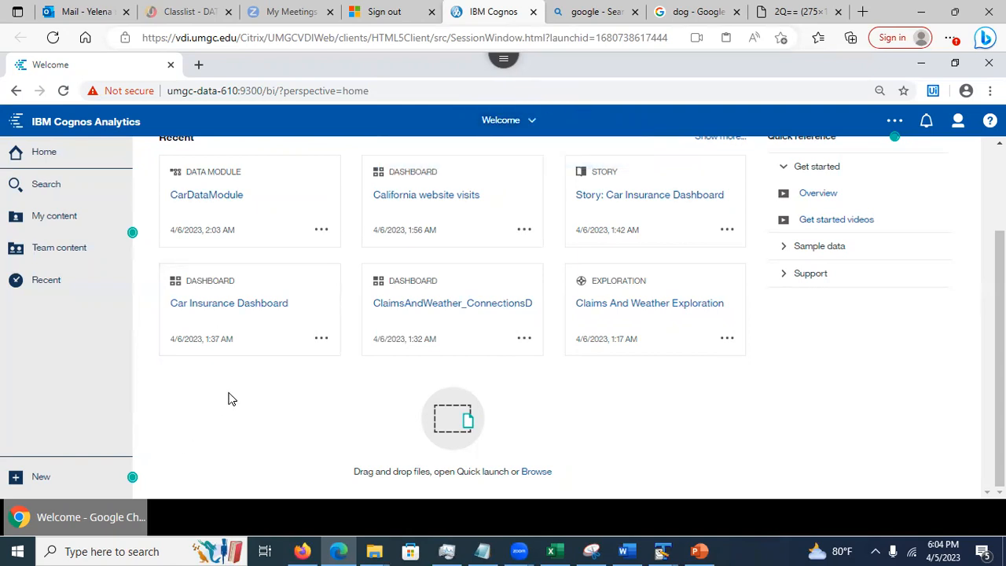
left_click(60, 260)
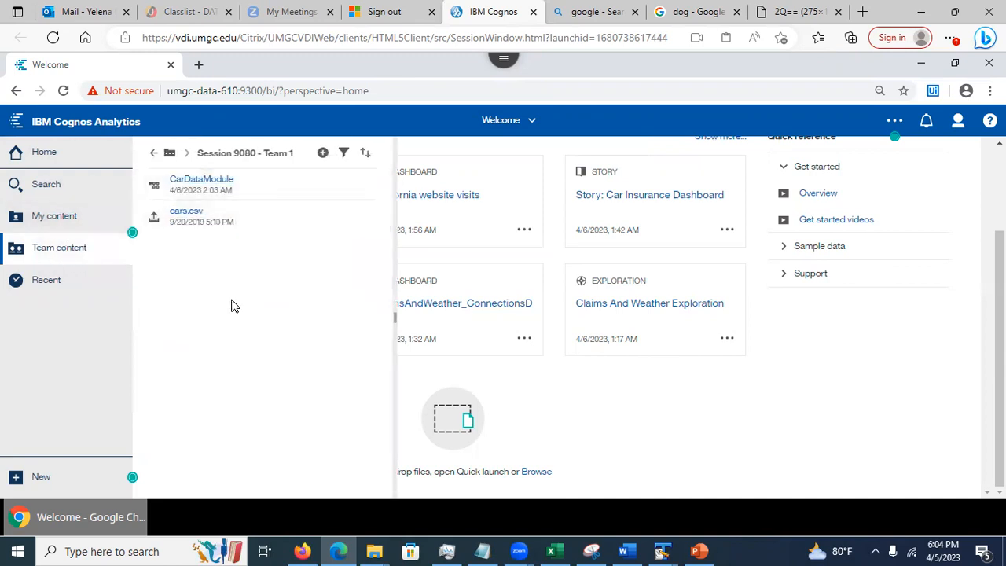
left_click(153, 153)
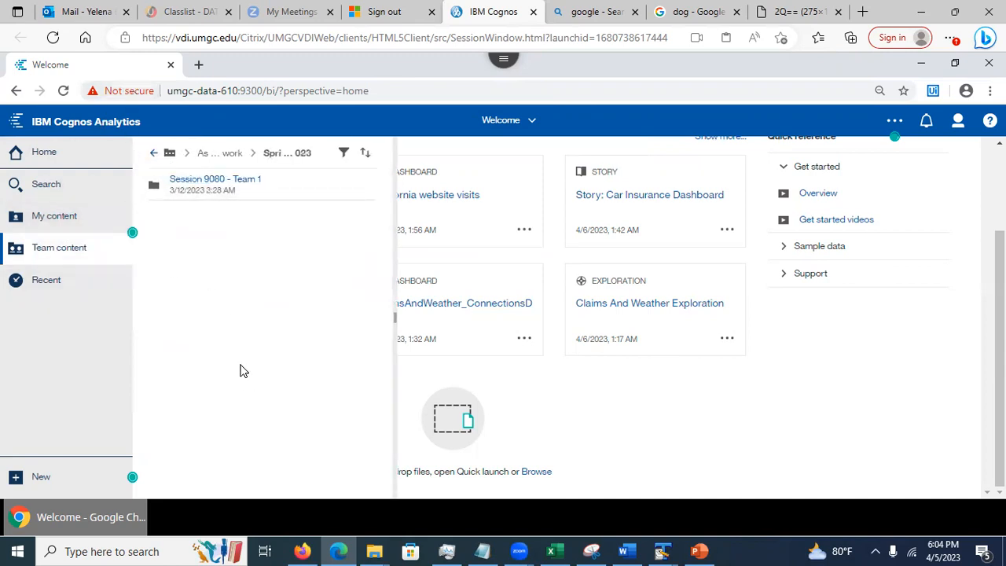
left_click(68, 252)
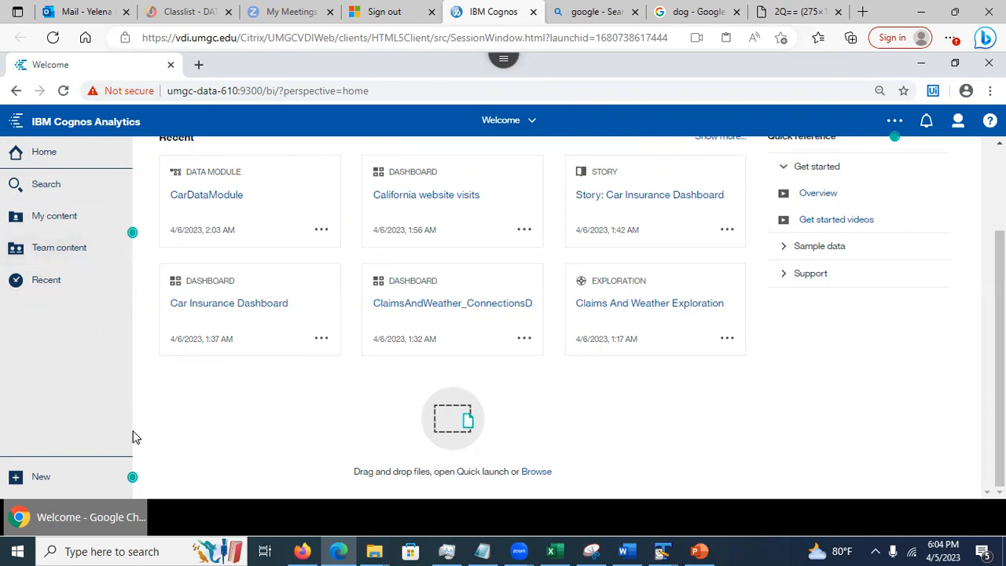
Check the Session 9080 - Team 1 folder's contents, return to the Team content root, and open the account menu
left_click(54, 250)
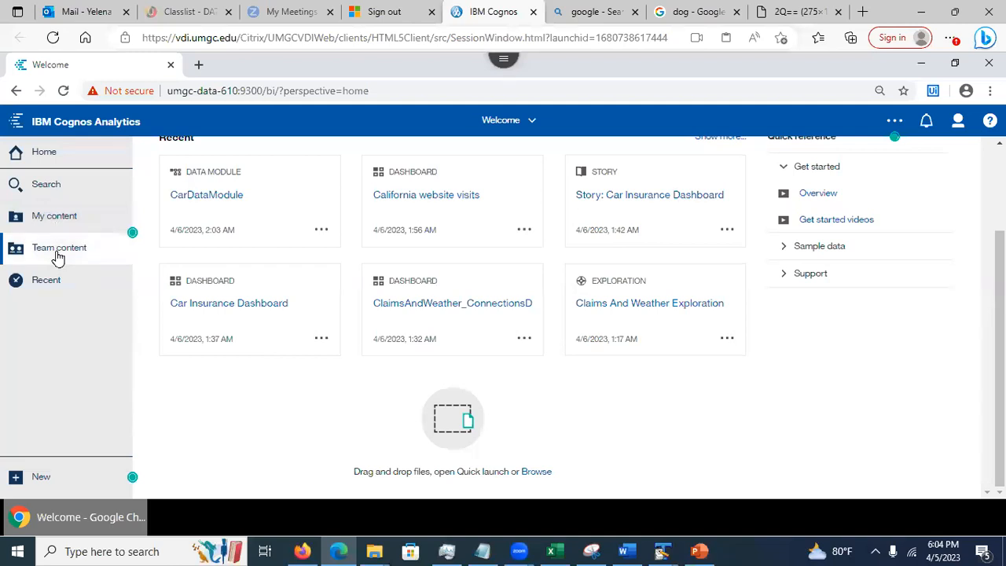
left_click(153, 153)
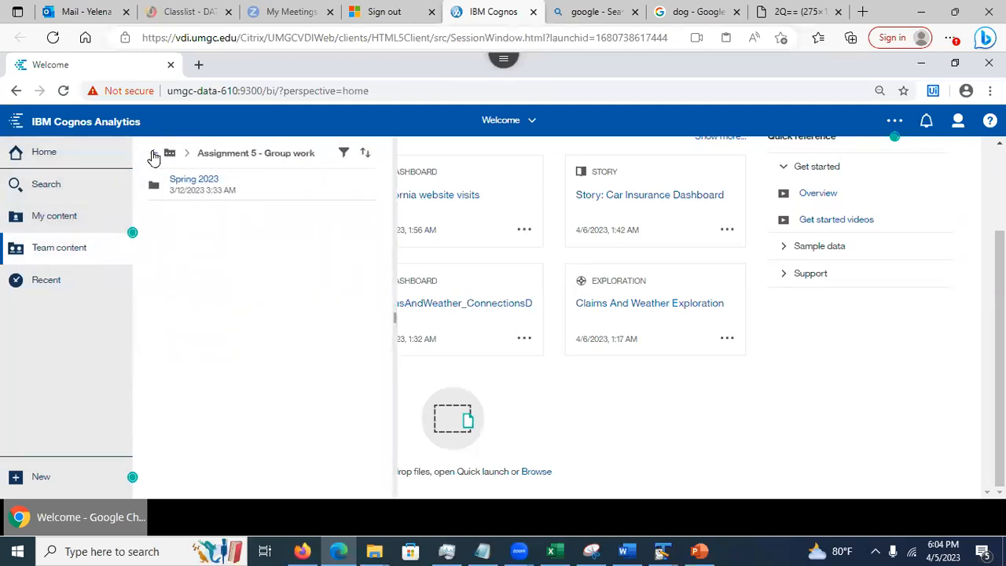
left_click(153, 153)
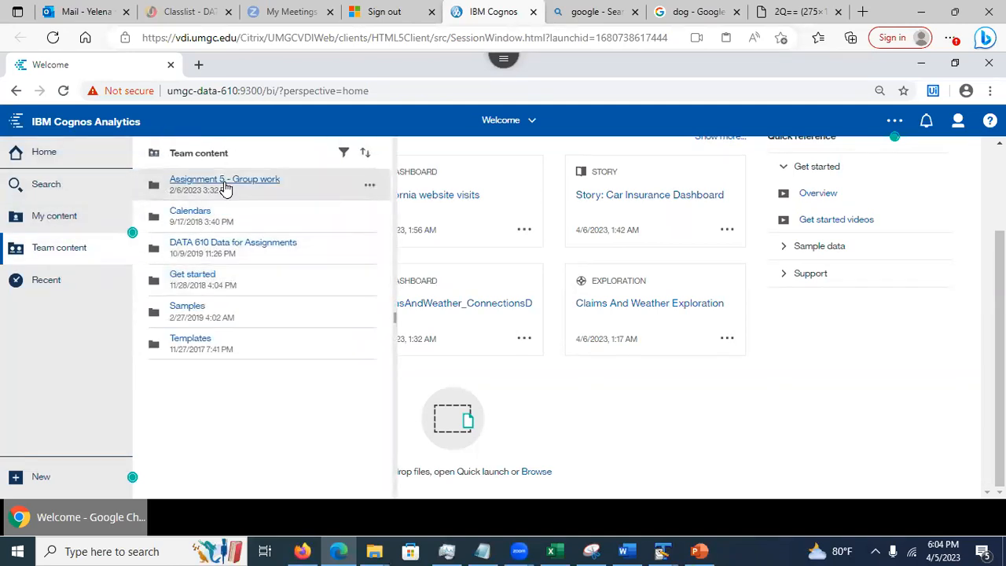
left_click(224, 186)
left_click(201, 185)
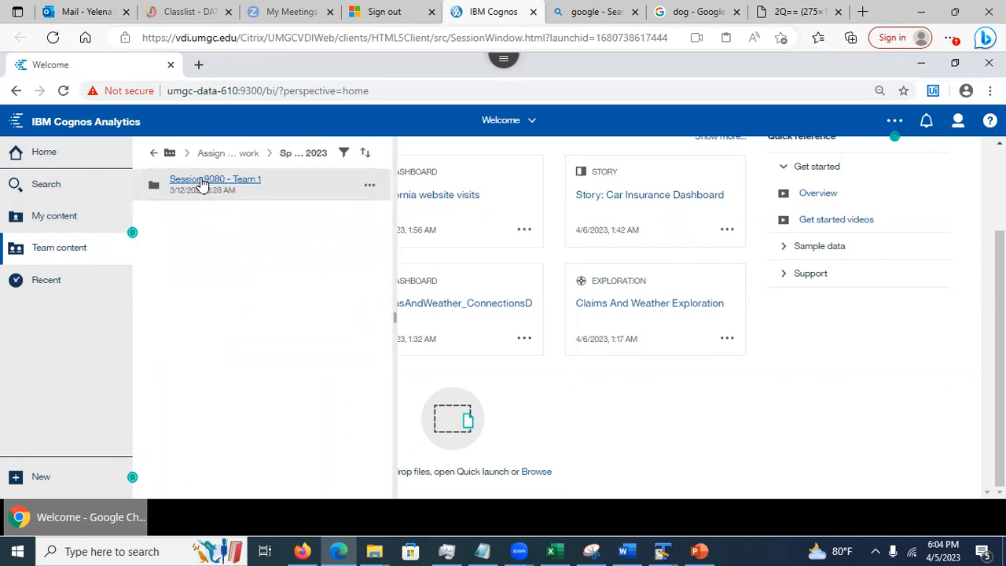
left_click(153, 154)
left_click(152, 156)
left_click(153, 156)
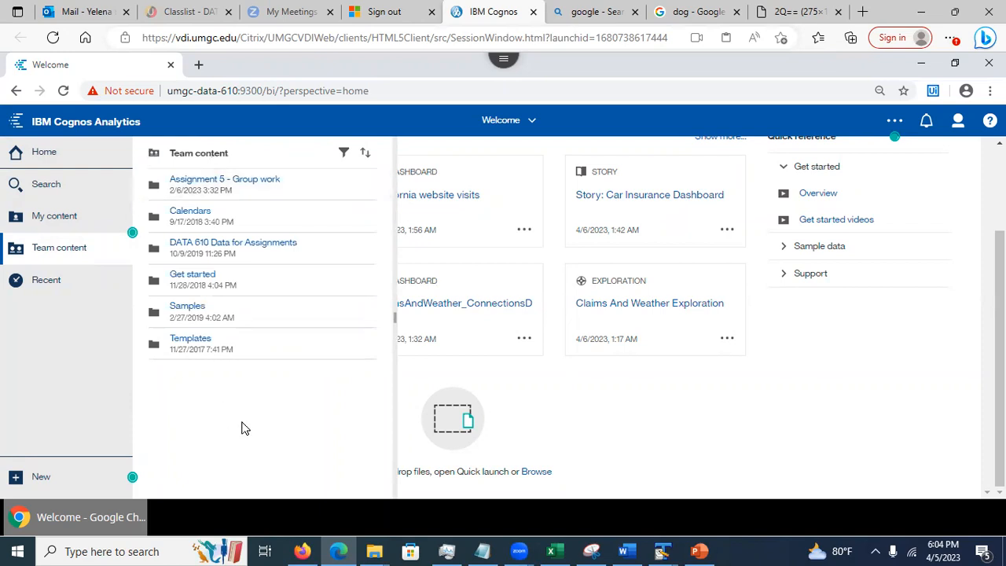
left_click(957, 120)
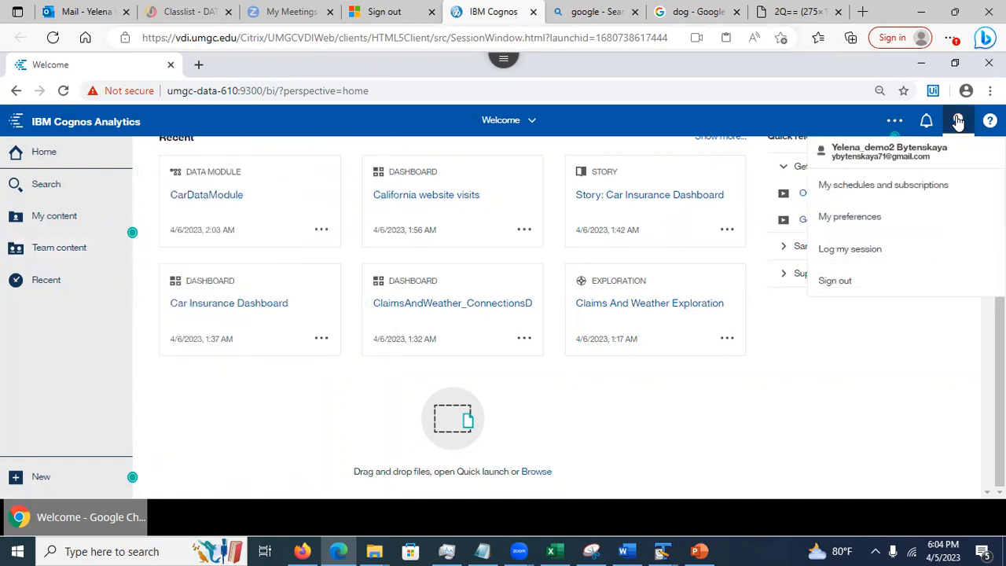
left_click(837, 220)
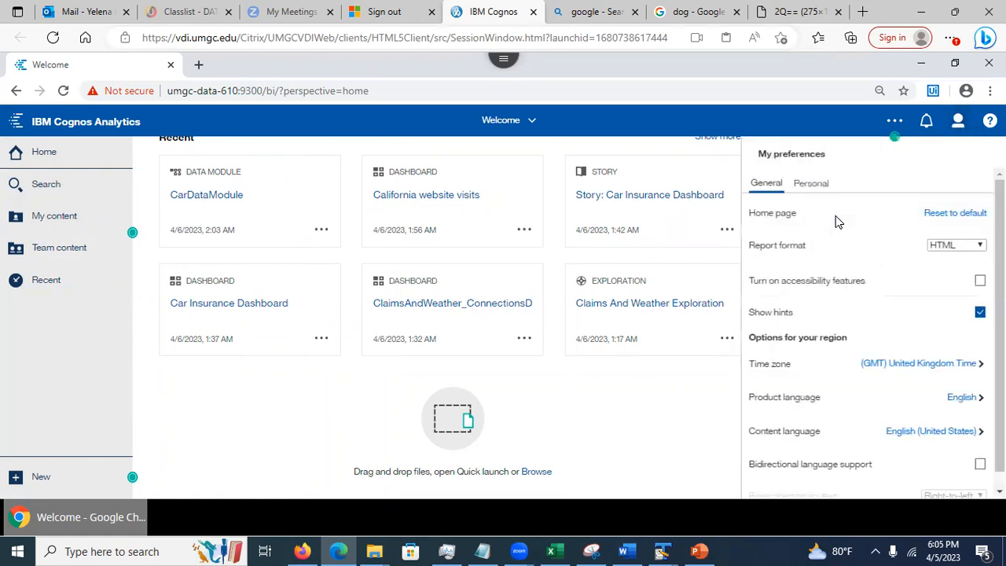
left_click_drag(999, 290, 1000, 306)
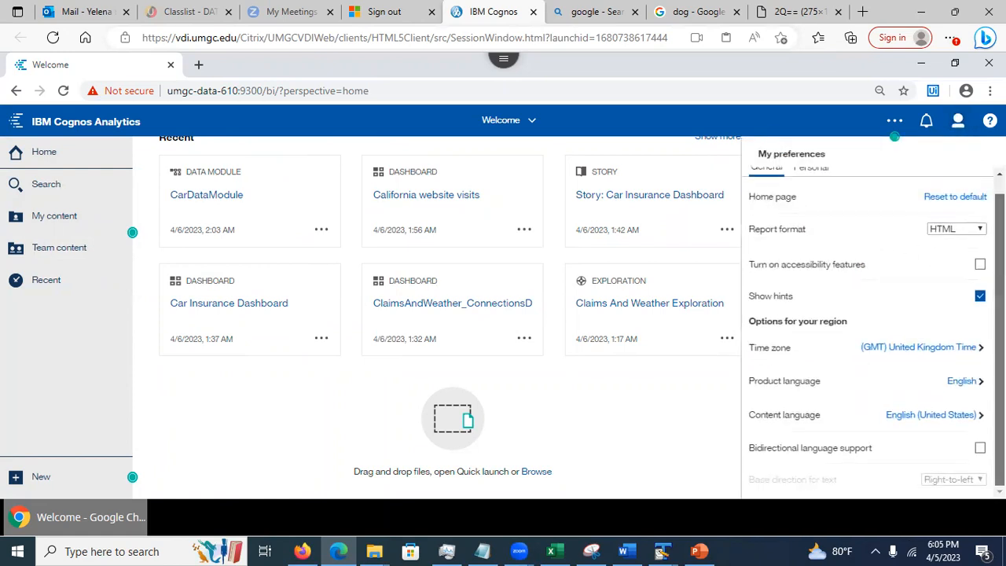
left_click(809, 171)
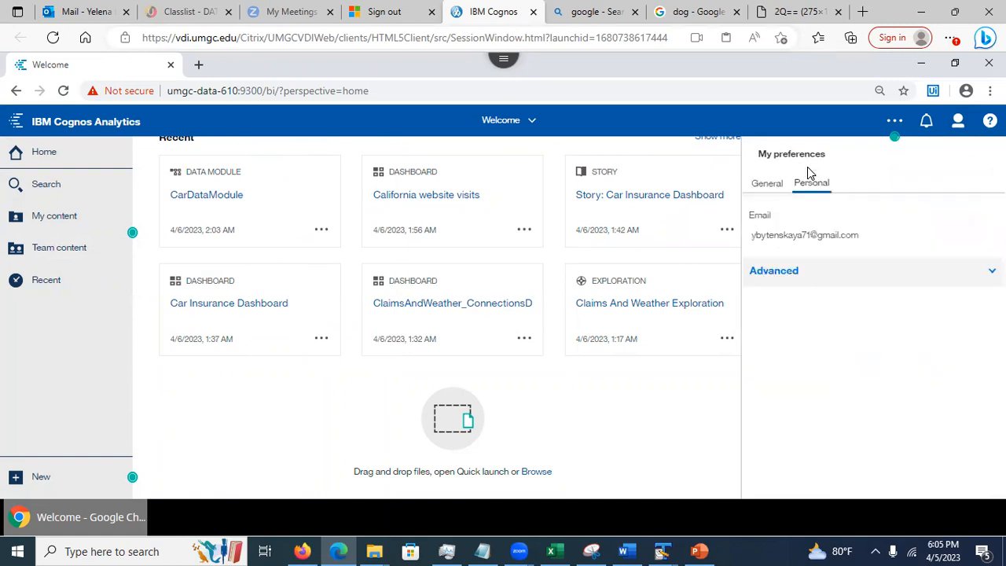
left_click(966, 284)
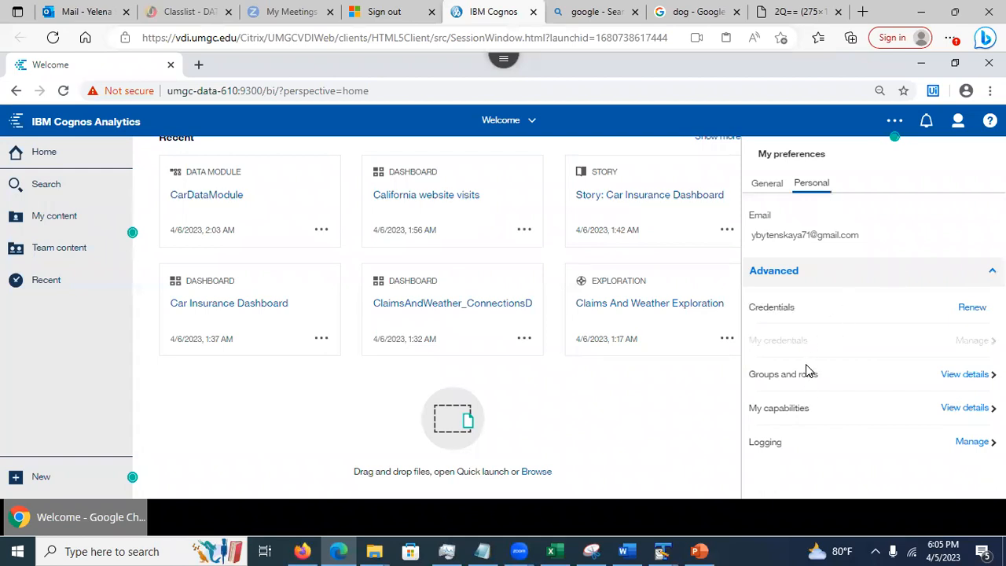
left_click(972, 377)
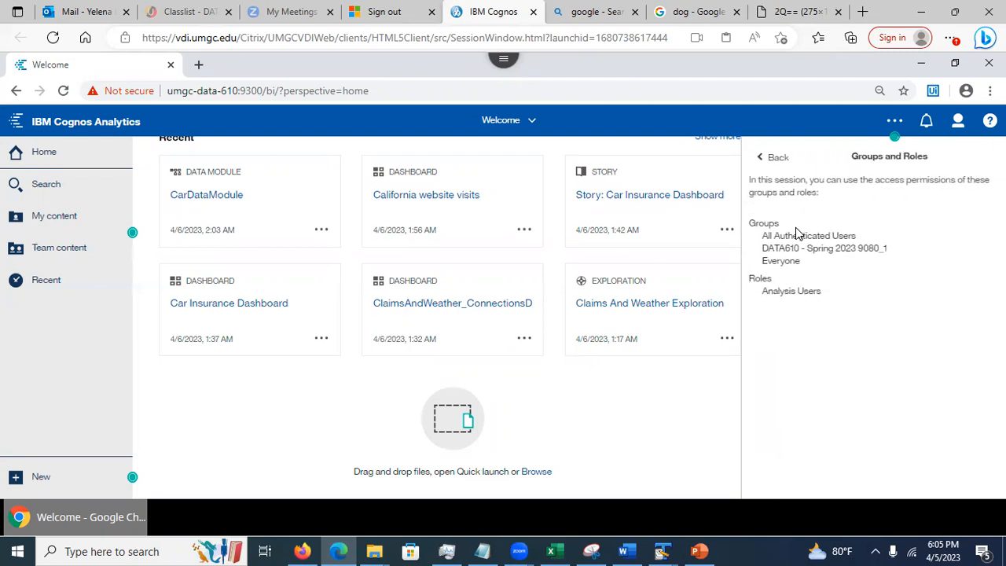
left_click_drag(761, 235, 864, 238)
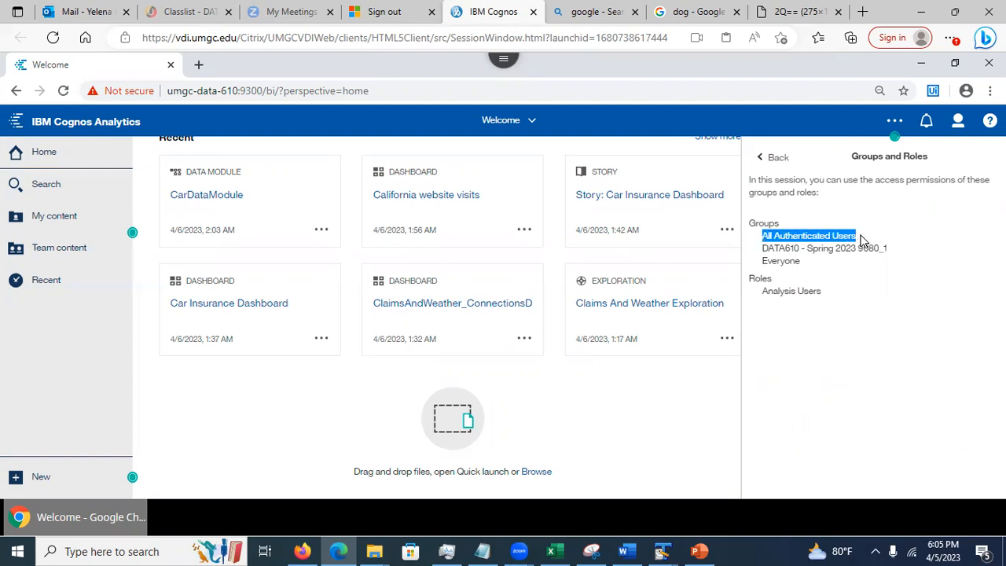
left_click(762, 256)
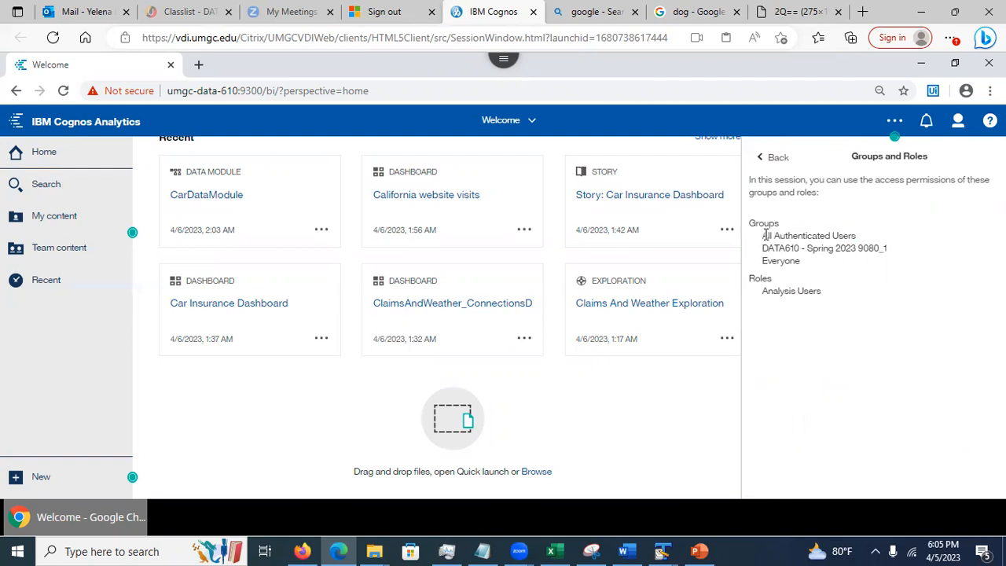
left_click_drag(762, 248, 897, 251)
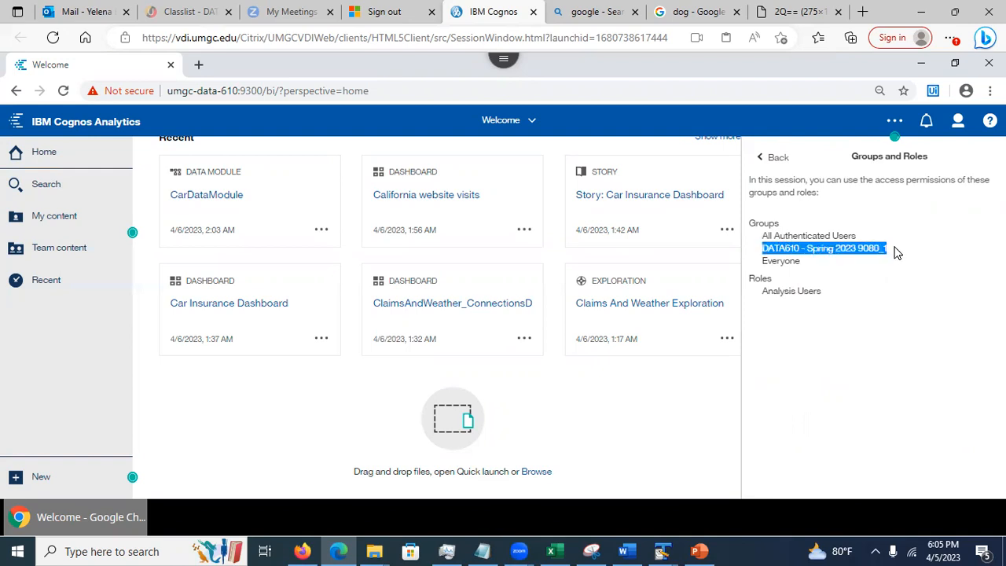
left_click_drag(762, 261, 806, 265)
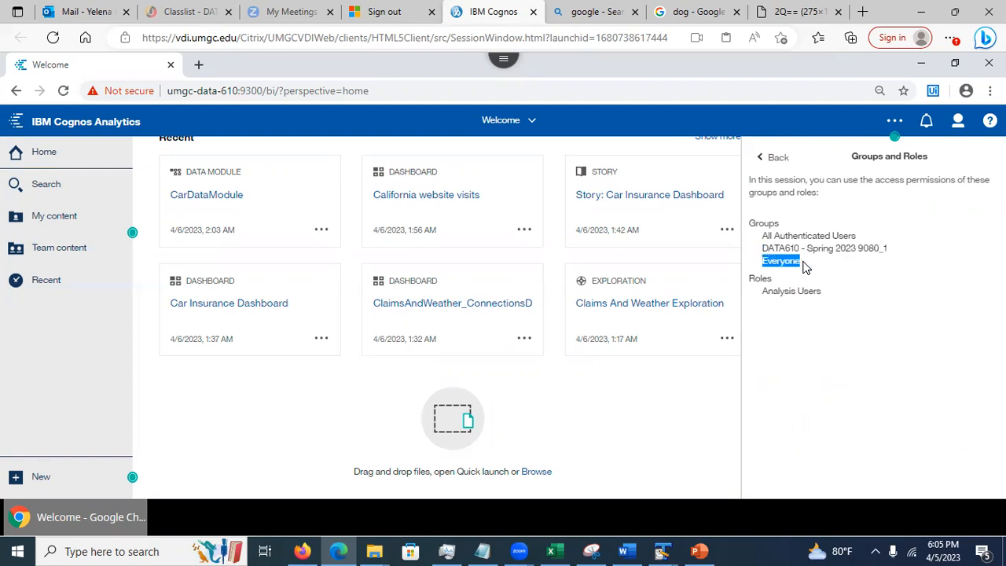
left_click(799, 259)
left_click_drag(799, 259, 760, 264)
left_click(814, 277)
Browse into Assignment 5 - Group work > Spring 2023 > Session 9080 - Team 1, back out, and close Team content
left_click(69, 250)
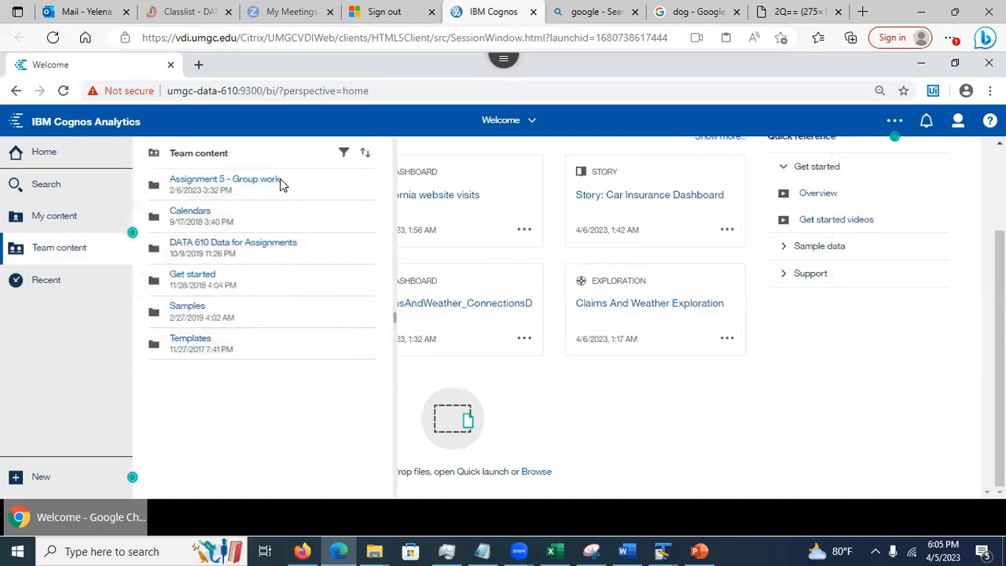
scroll(733, 366, "up", 3)
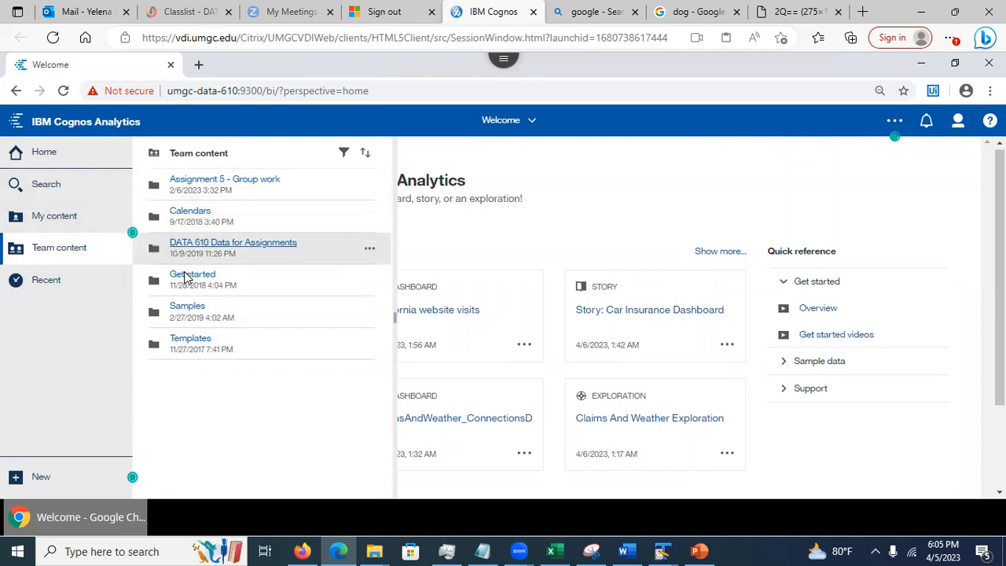
left_click(210, 180)
left_click(206, 187)
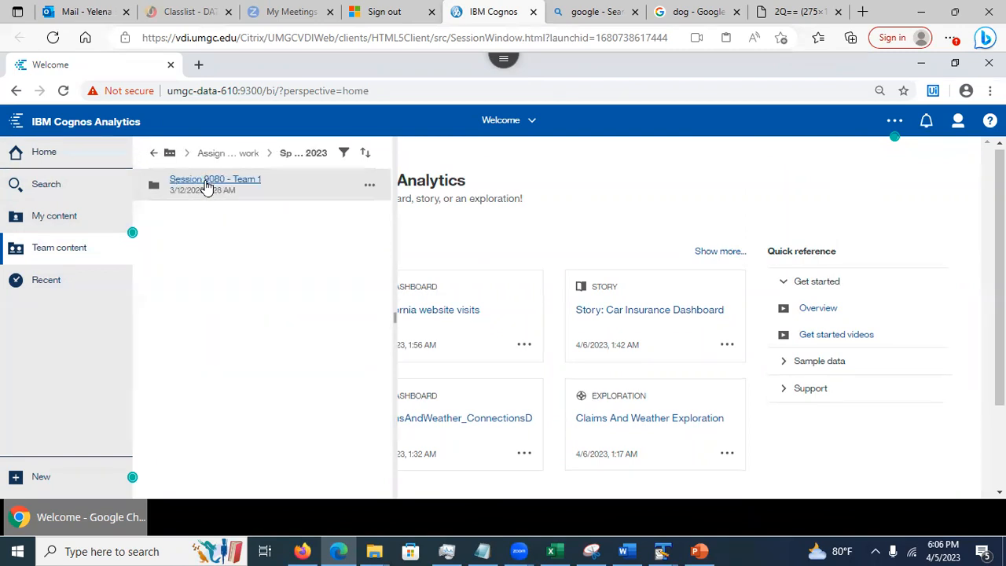
left_click(205, 184)
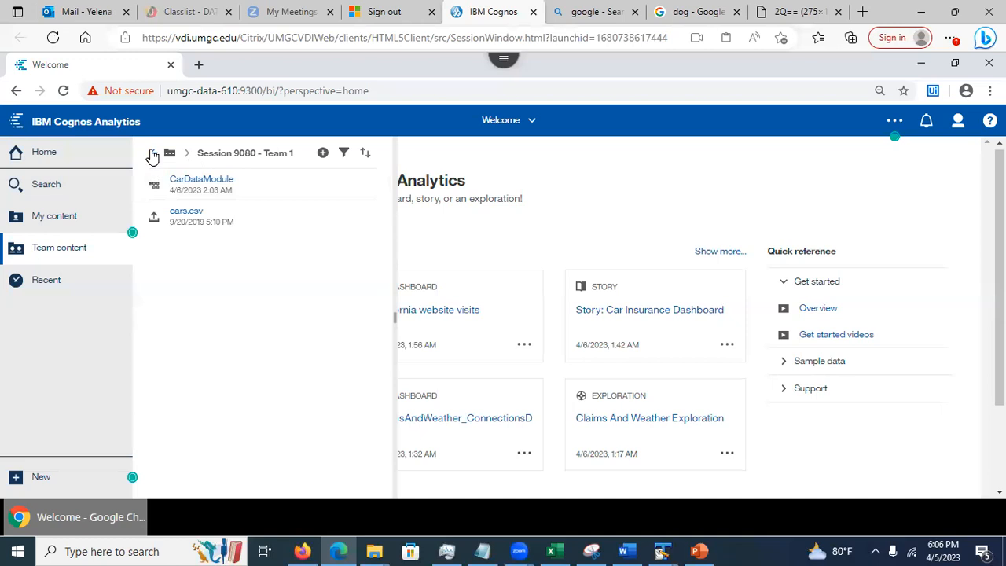
left_click(152, 154)
left_click(152, 154)
left_click(153, 154)
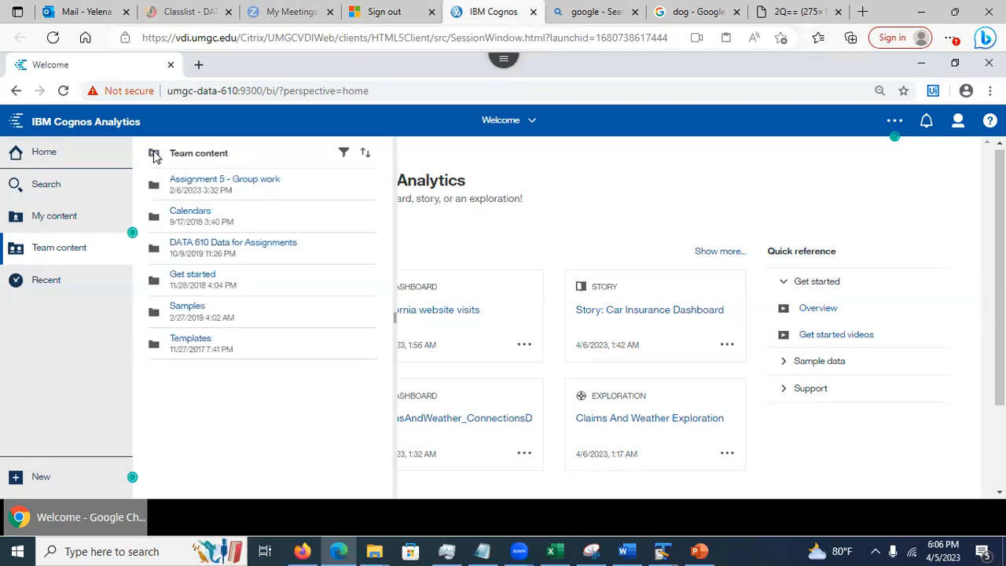
left_click(623, 179)
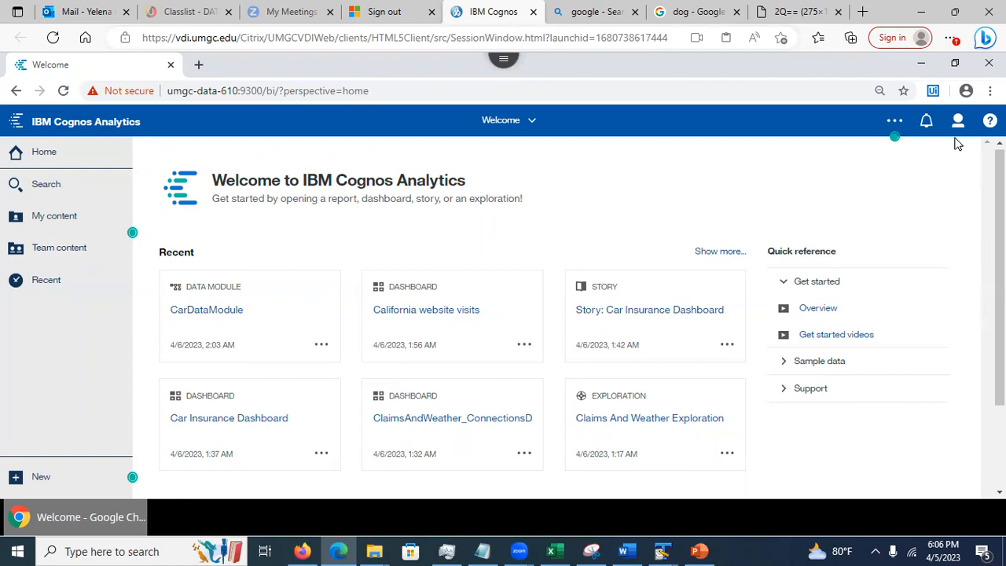
Sign out, then sign in with another team member's user ID and password
left_click(959, 124)
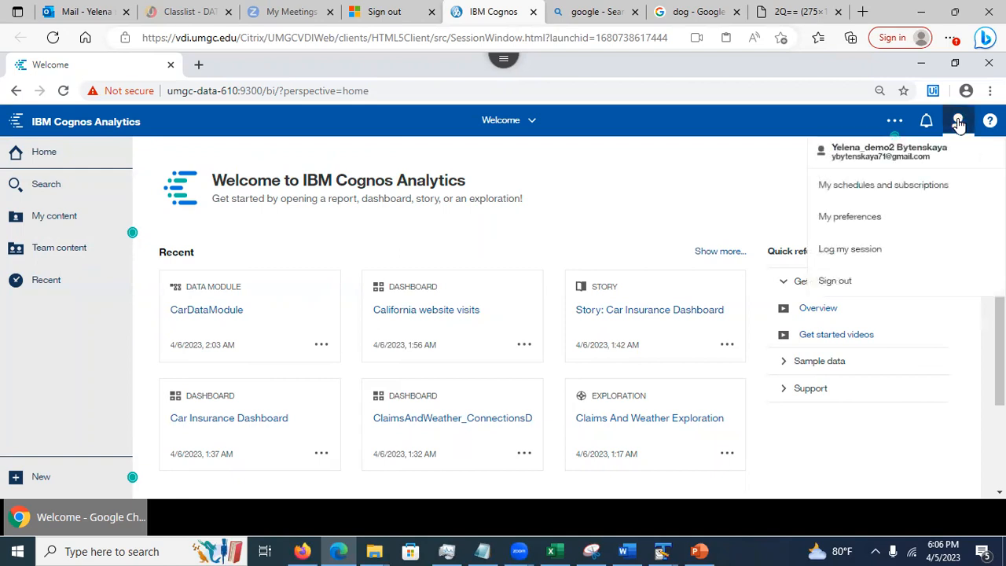
left_click(843, 283)
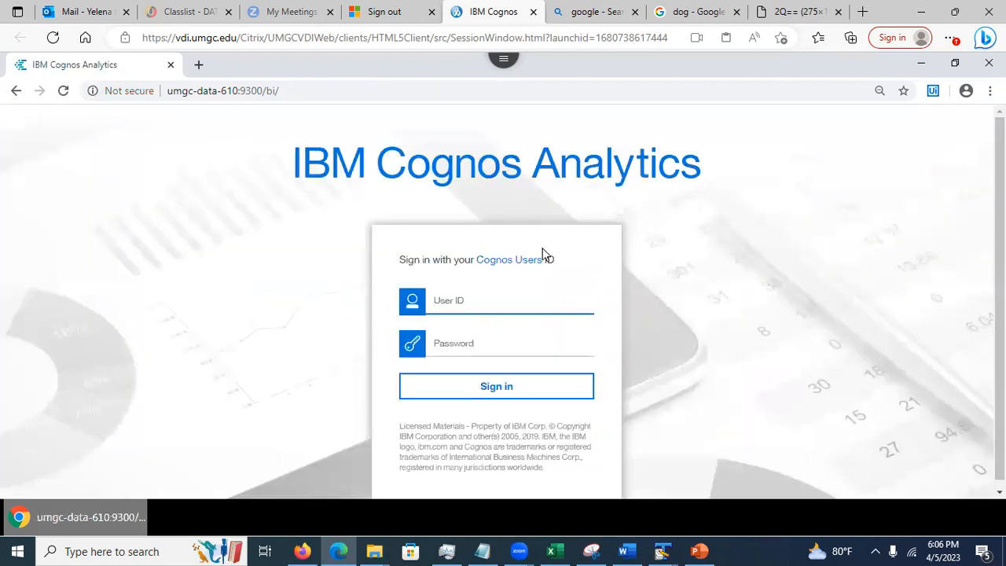
type("dem")
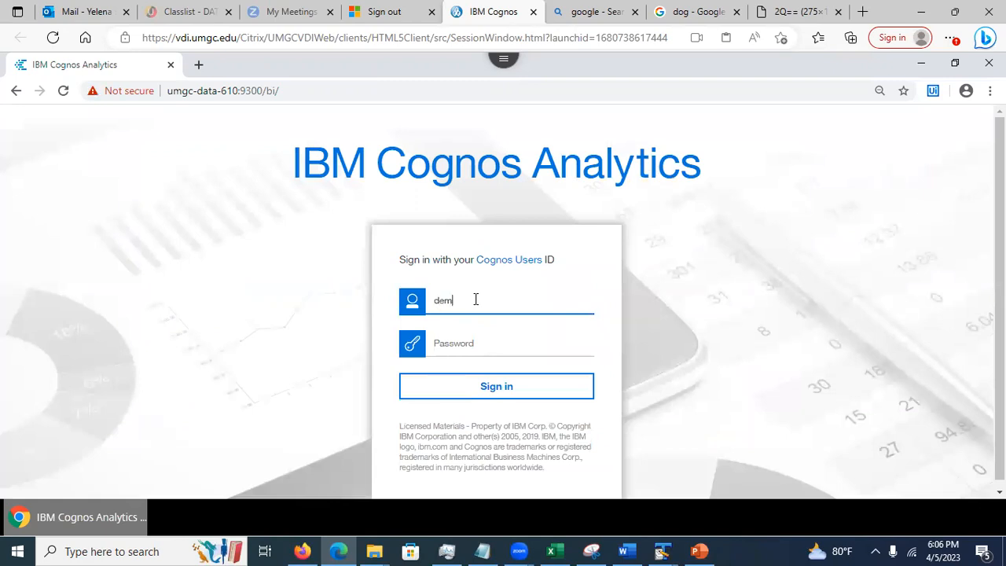
left_click(452, 345)
type("d")
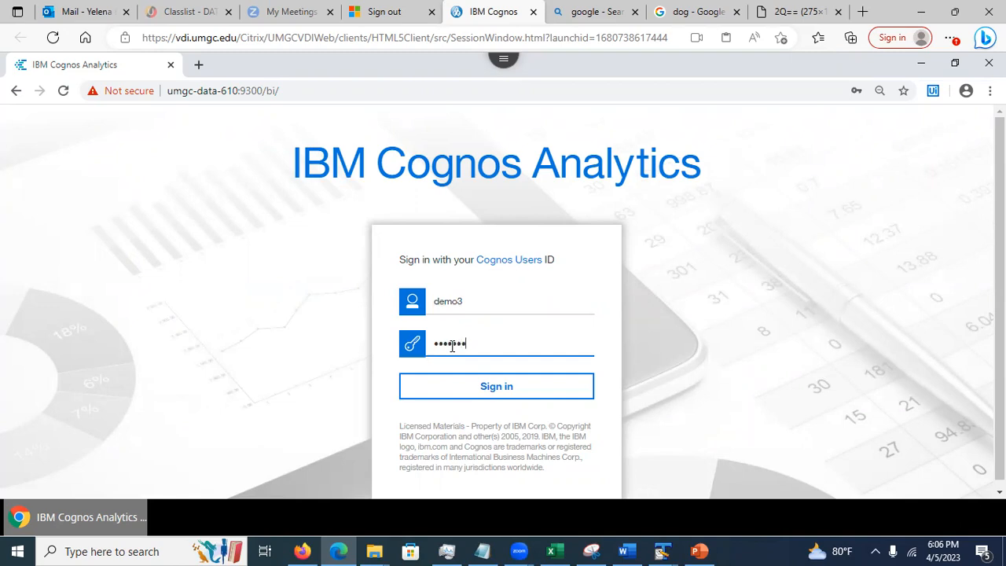
left_click(478, 391)
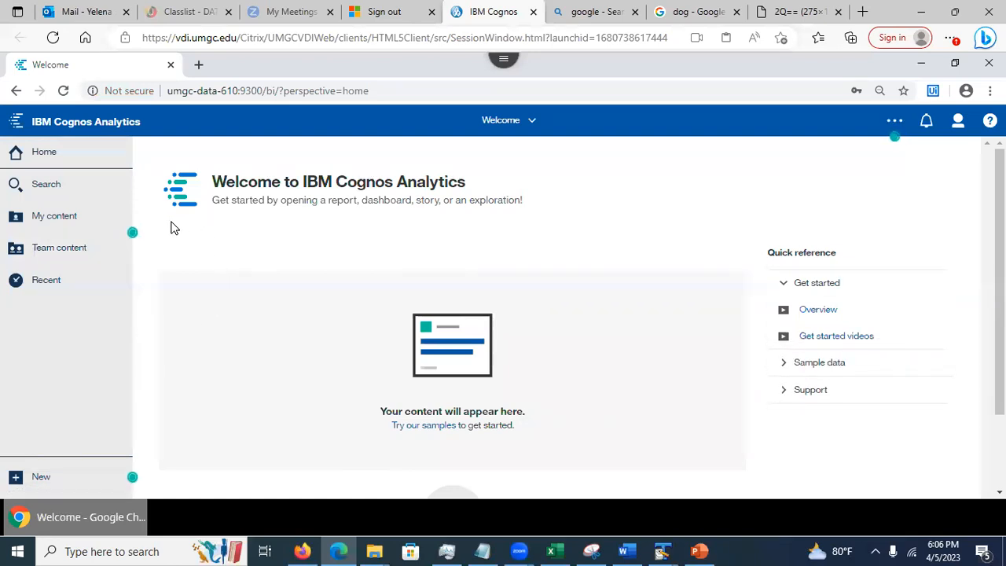
Open Team content > Assignment 5 - Group work > Spring 2023 > Session 9080 - Team 1
left_click(62, 251)
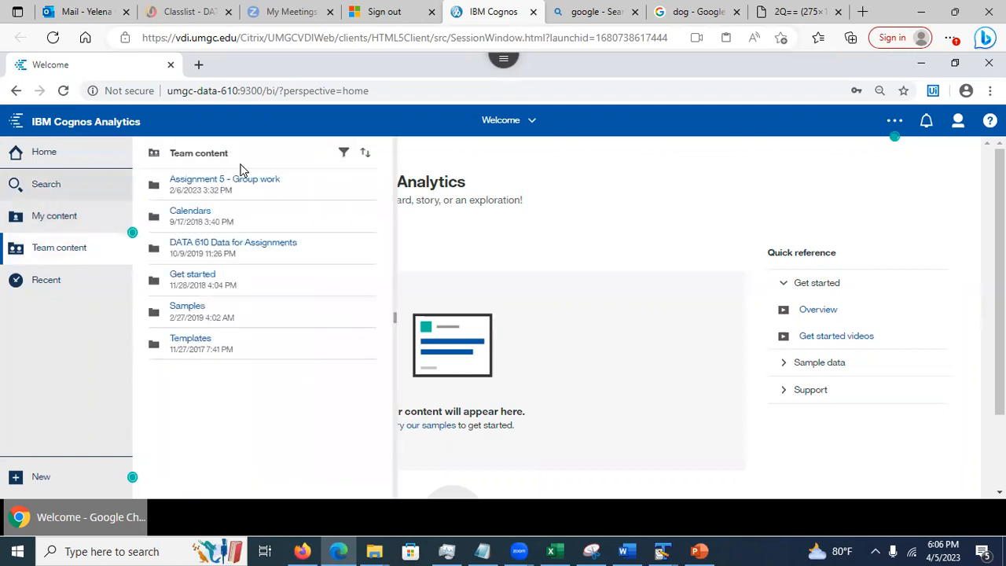
left_click(225, 188)
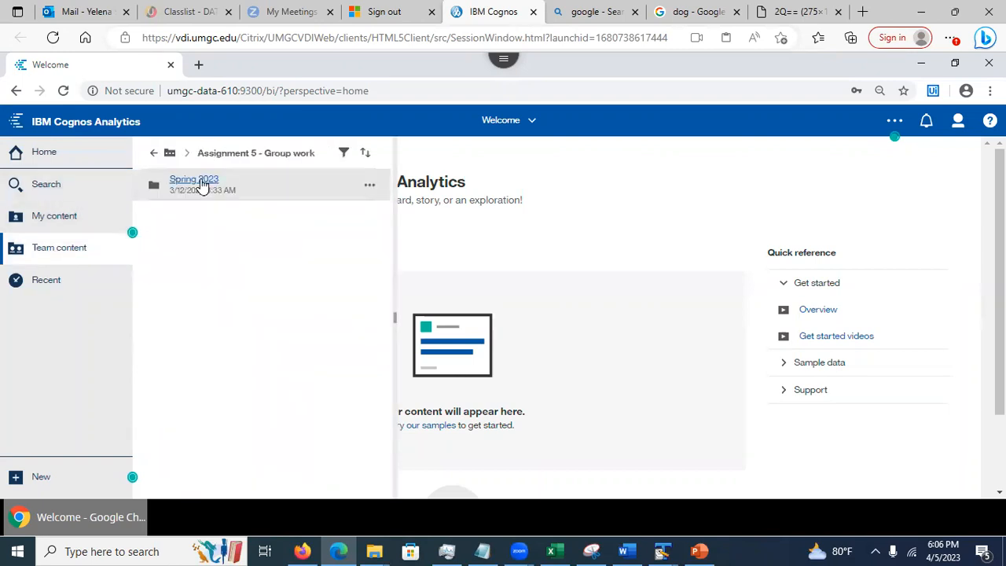
left_click(199, 183)
left_click(203, 184)
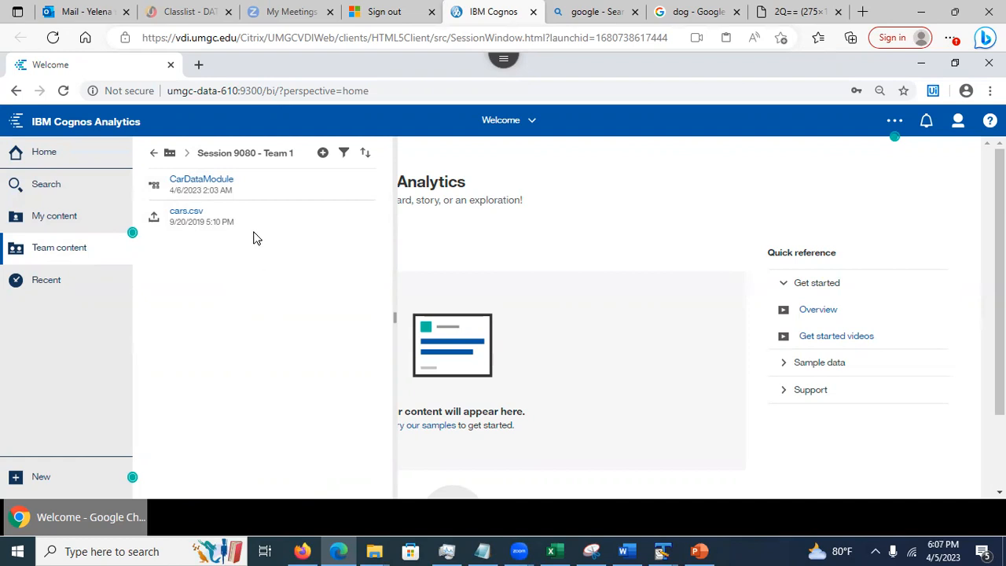
Open CarDataModule to confirm access, close it, and reopen the Team content listing
left_click(200, 179)
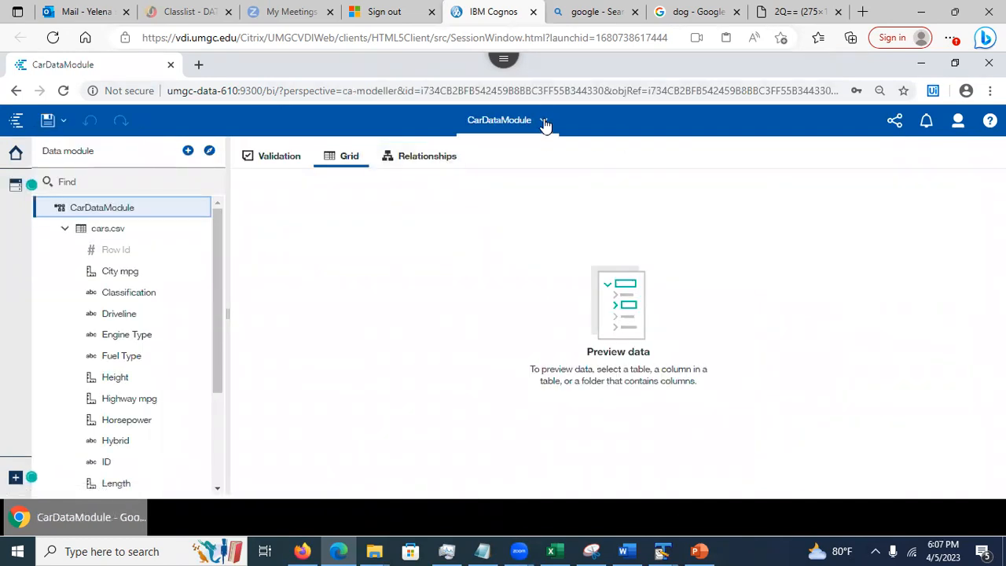
left_click(543, 123)
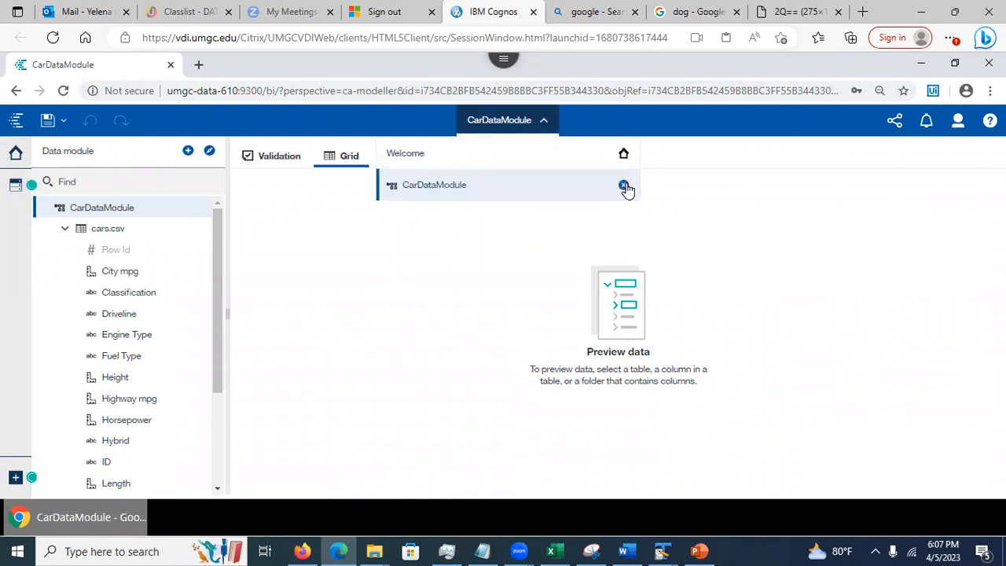
left_click(624, 186)
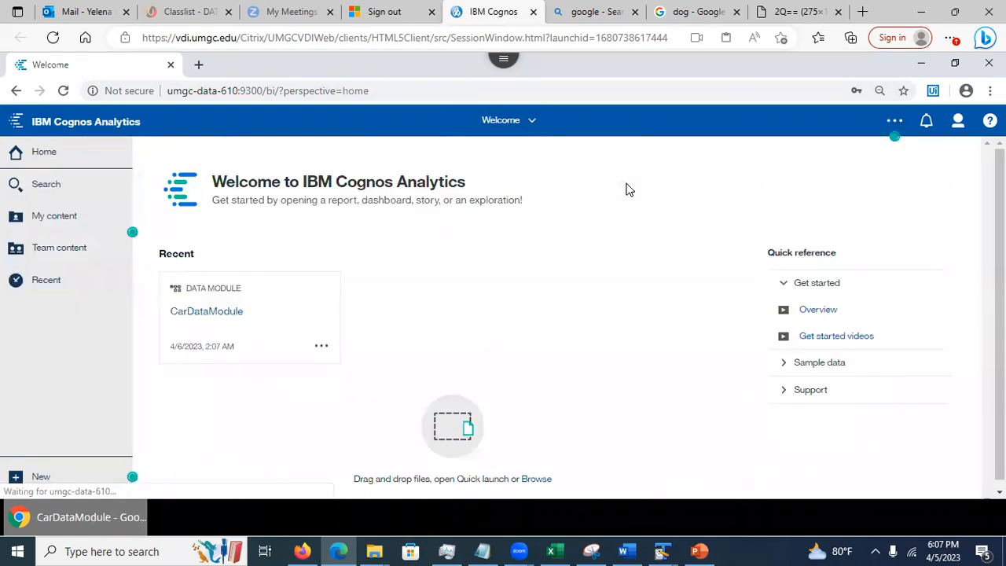
left_click(62, 248)
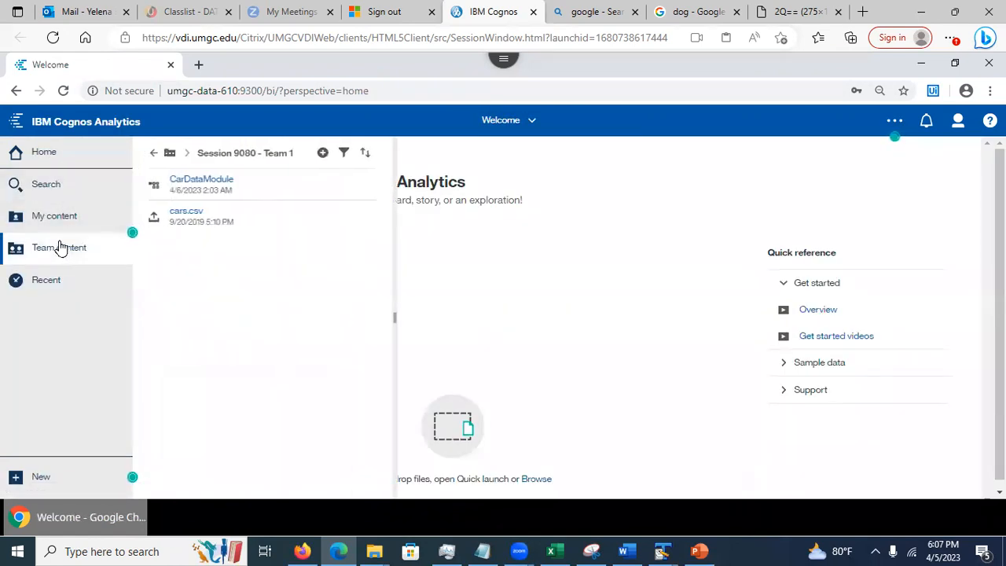
Choose Create exploration from CarDataModule's actions menu
left_click(366, 187)
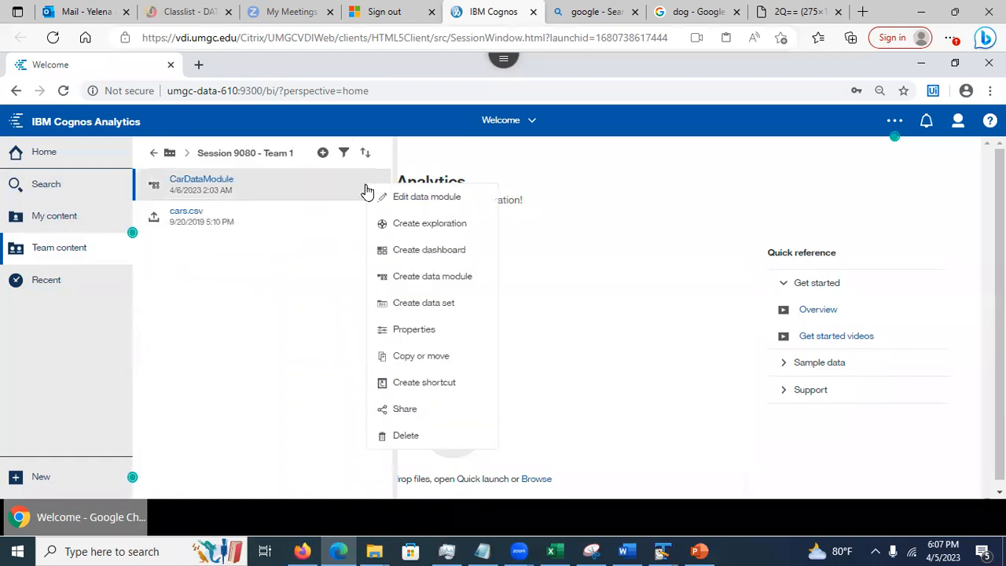
left_click(412, 228)
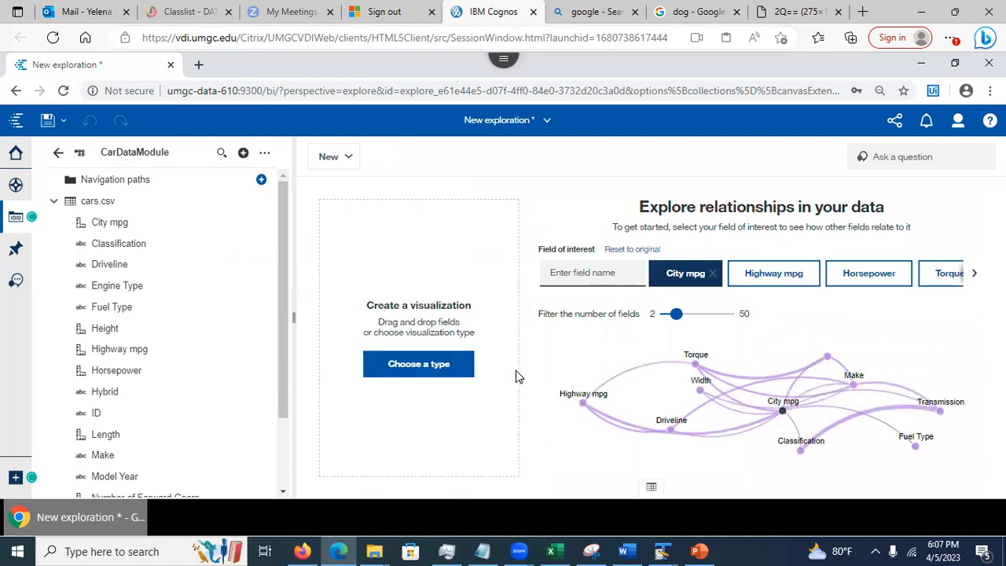
Add two City mpg chart cards from the City mpg node's suggestions
left_click(780, 410)
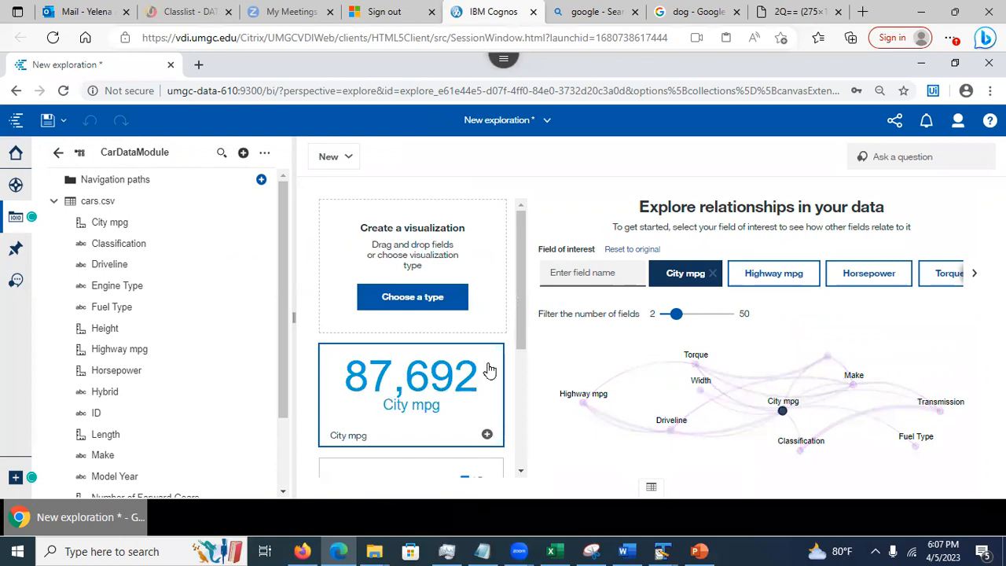
left_click_drag(517, 317, 522, 431)
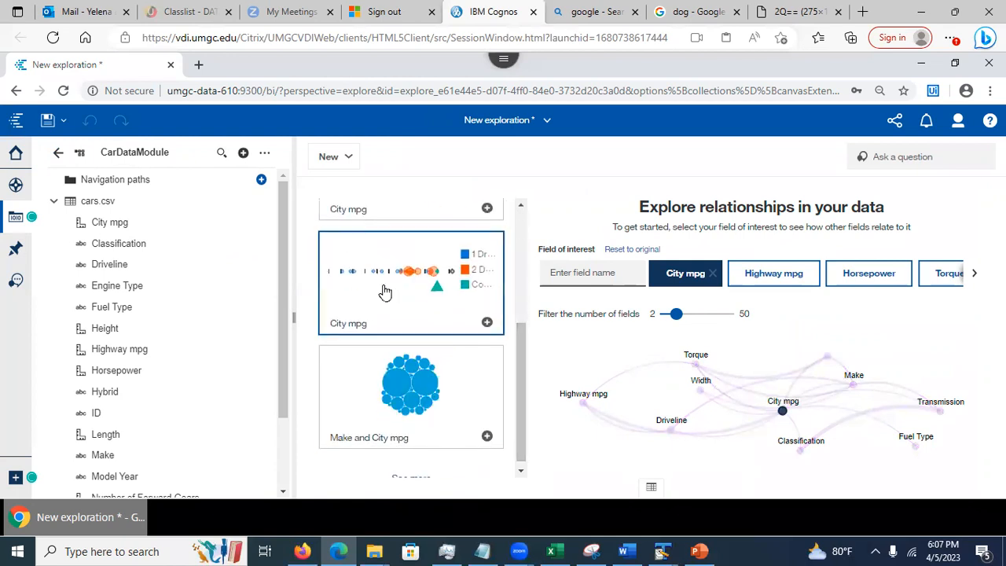
left_click(486, 323)
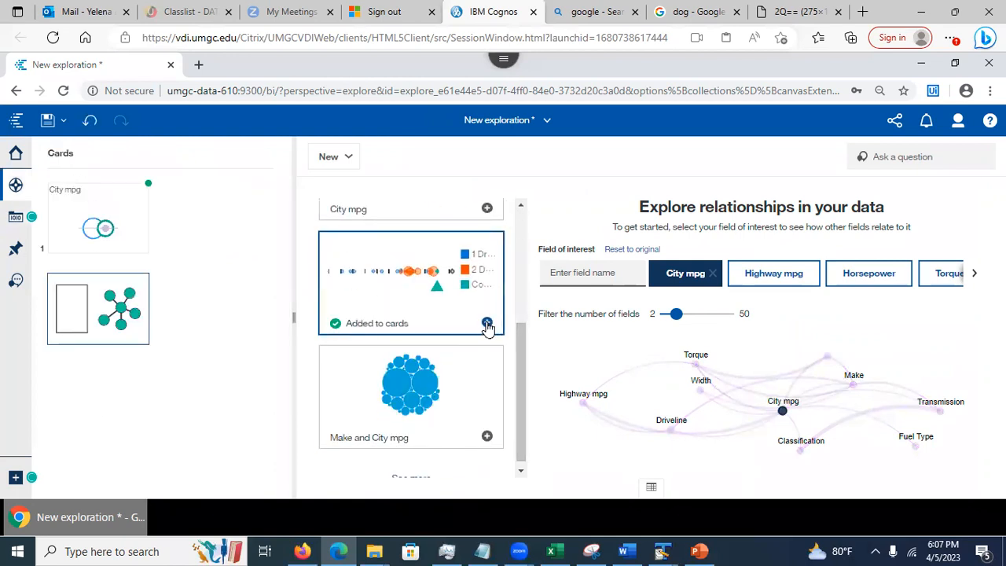
left_click(486, 322)
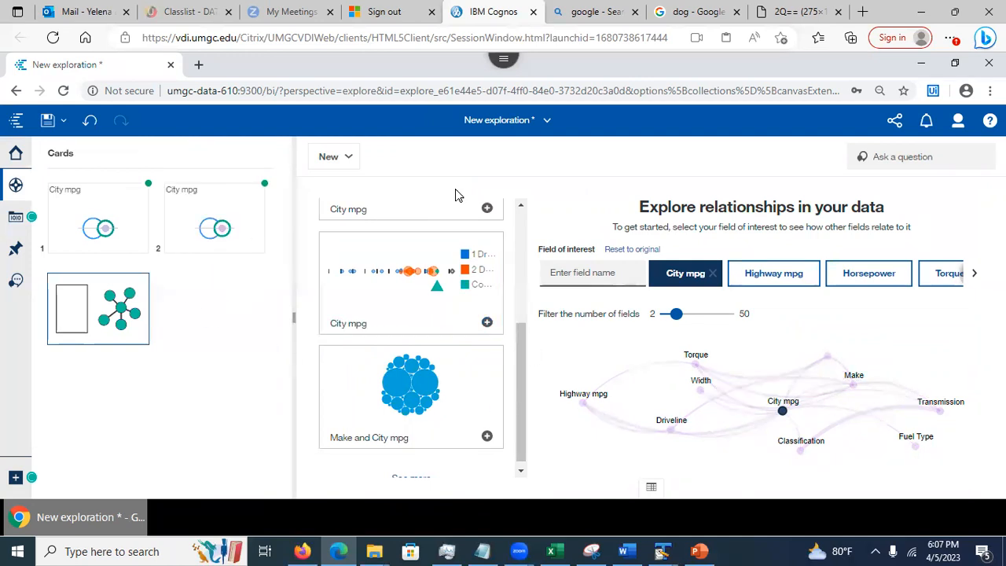
Choose Save as for the exploration from the Save menu
left_click(544, 121)
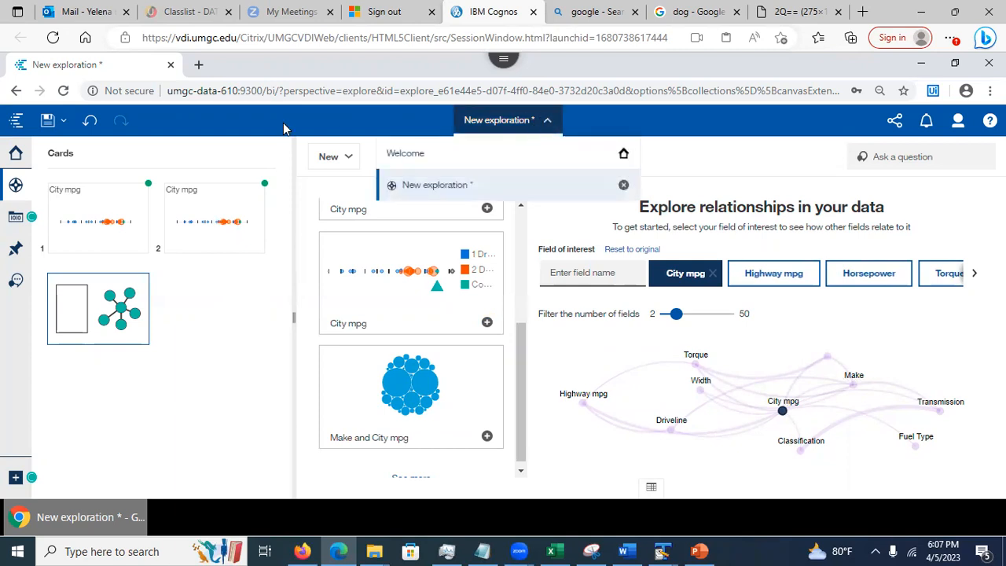
left_click(63, 124)
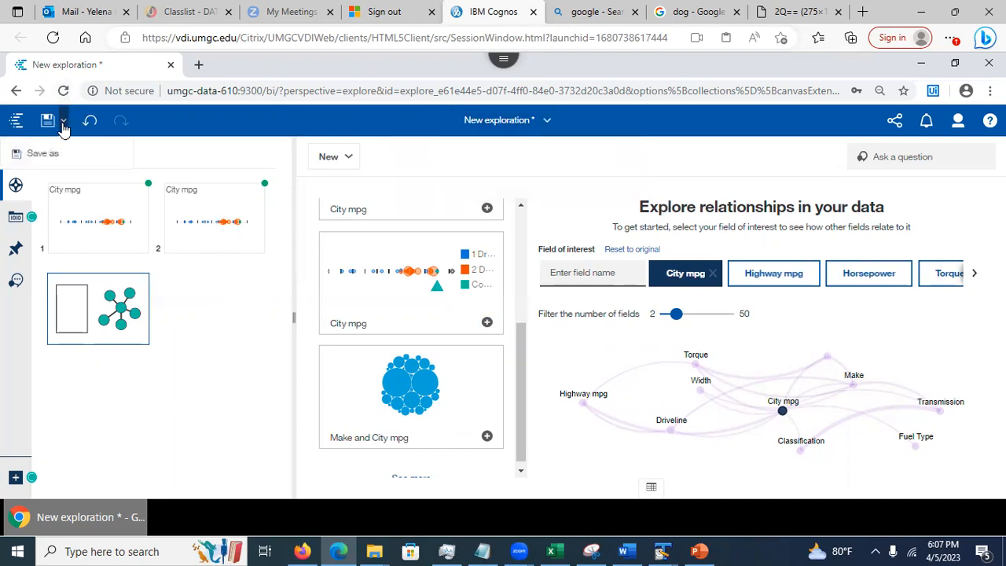
left_click(47, 153)
Rename the new exploration to 'Cars exploration' in the Save as dialog
left_click(420, 396)
type("Cars")
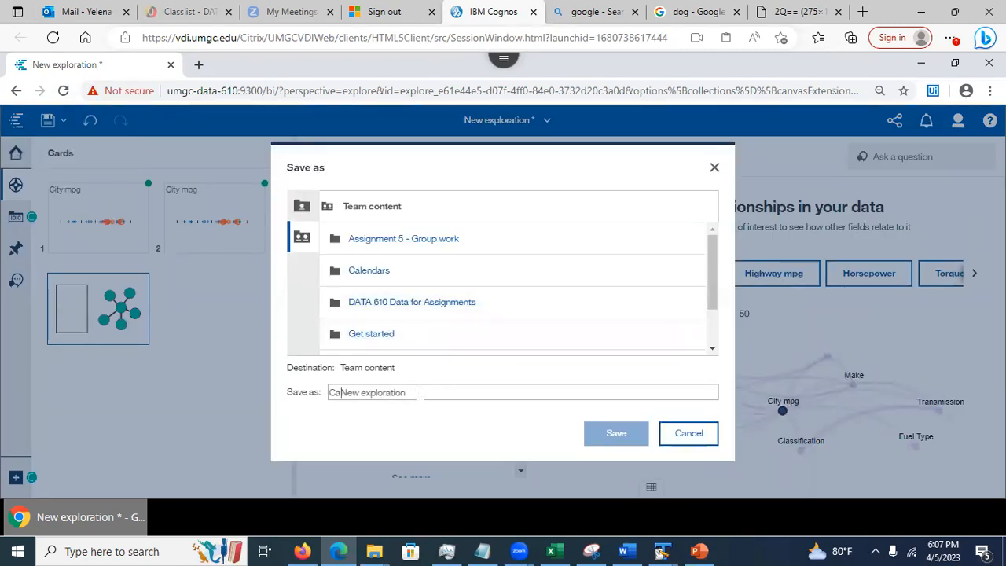
key("Delete")
key("Delete")
key("Delete")
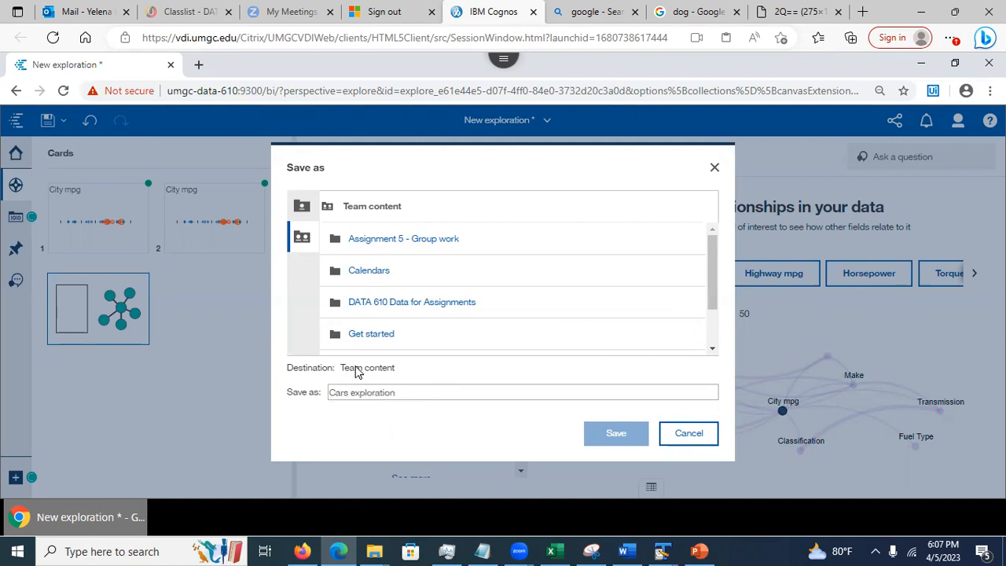
Save it in Assignment 5 - Group work > Spring 2023 > Session 9080 - Team 1
left_click(380, 242)
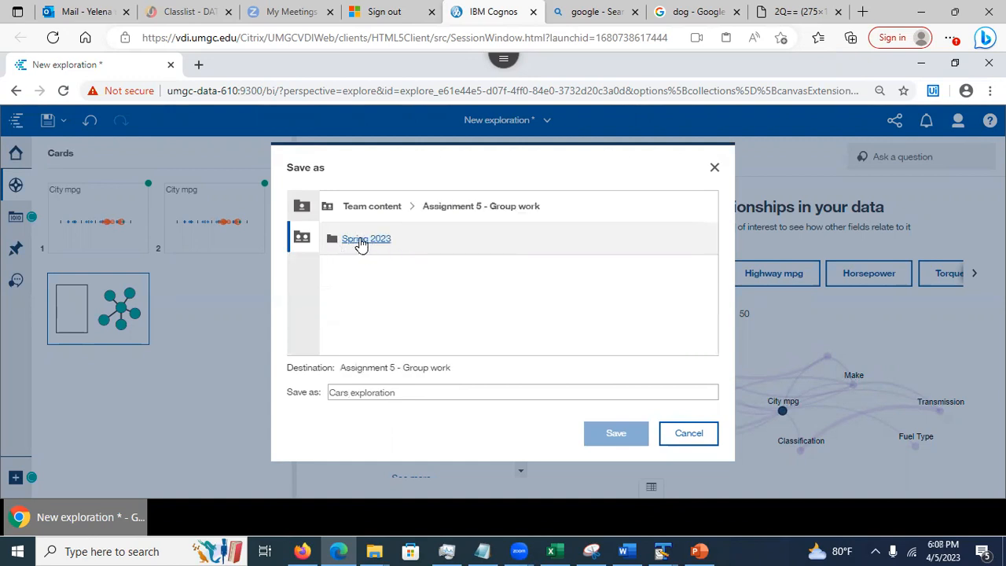
left_click(364, 245)
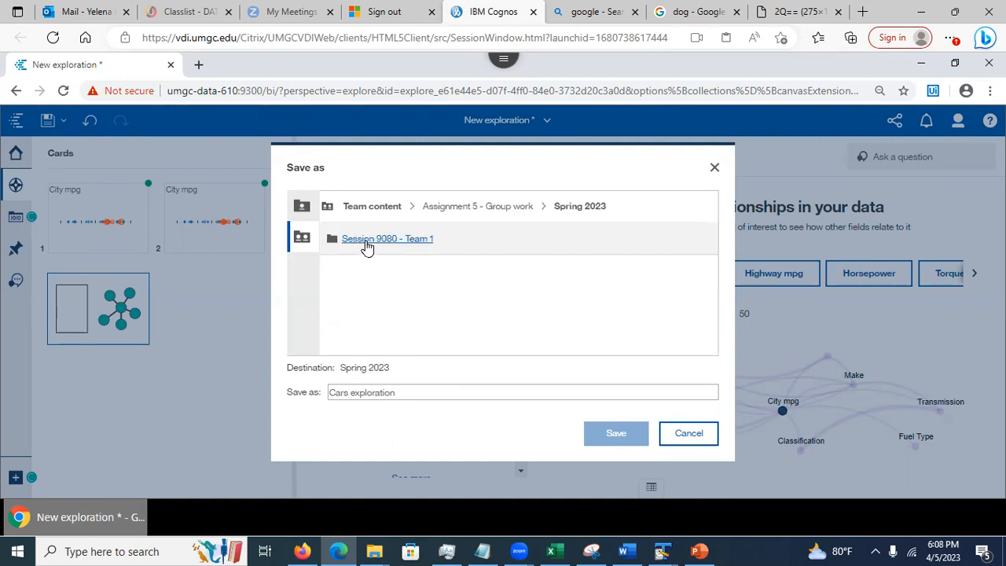
left_click(366, 245)
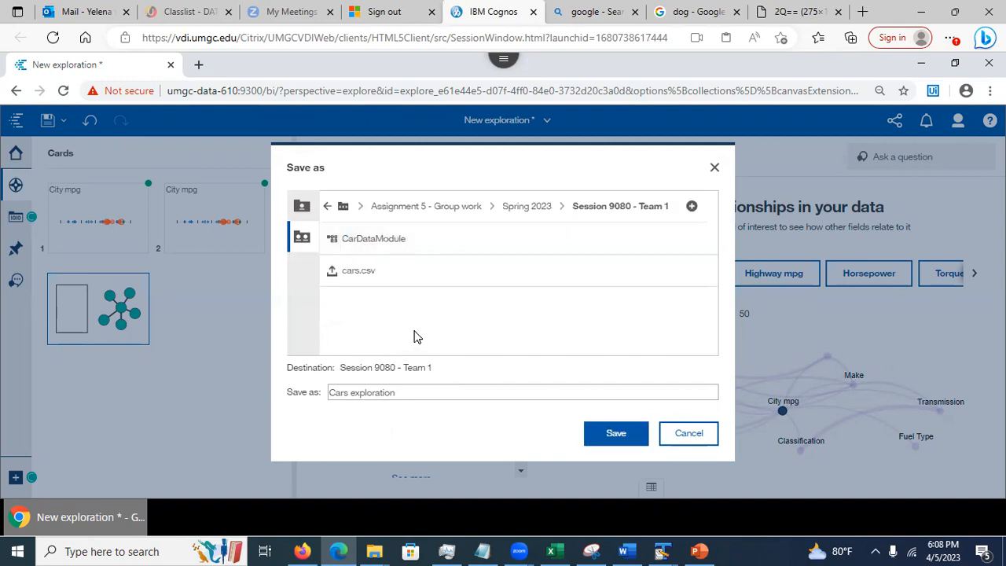
left_click(613, 437)
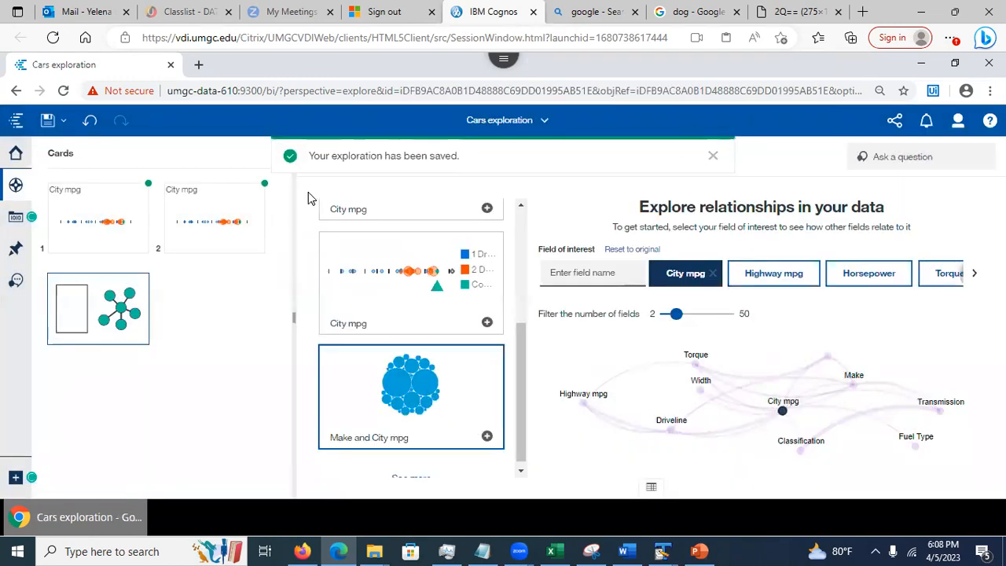
Close Cars exploration to return to the Welcome page
left_click(545, 122)
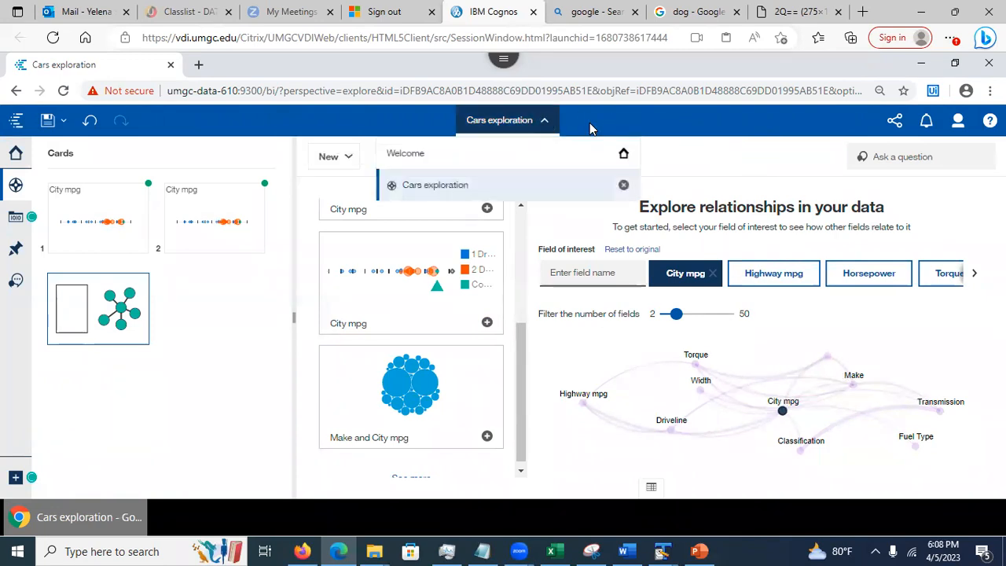
left_click(622, 187)
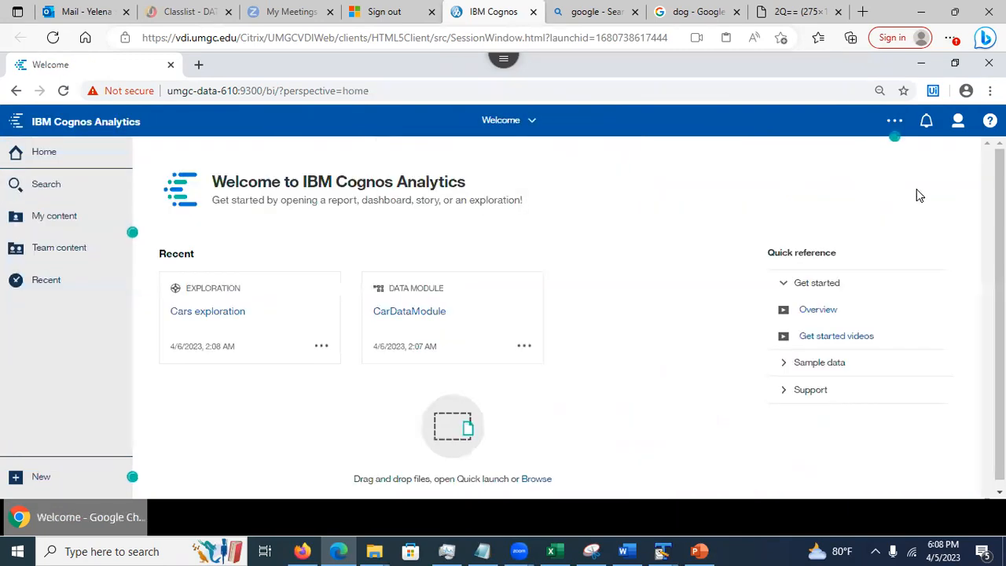
left_click(958, 122)
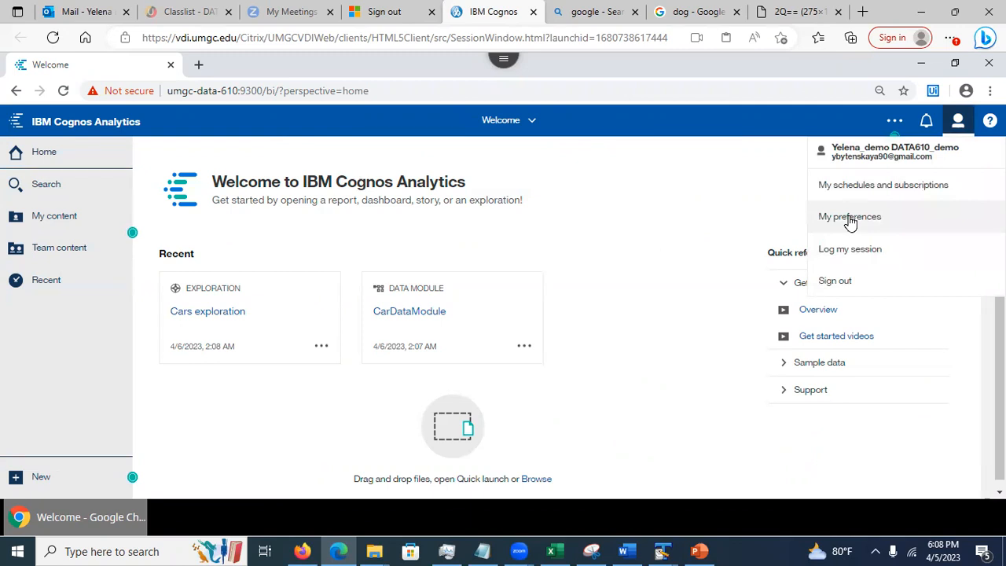
Check the account's groups and roles in My preferences, noting group DATA610 - Spring 2023 9080_1
left_click(849, 222)
left_click(815, 185)
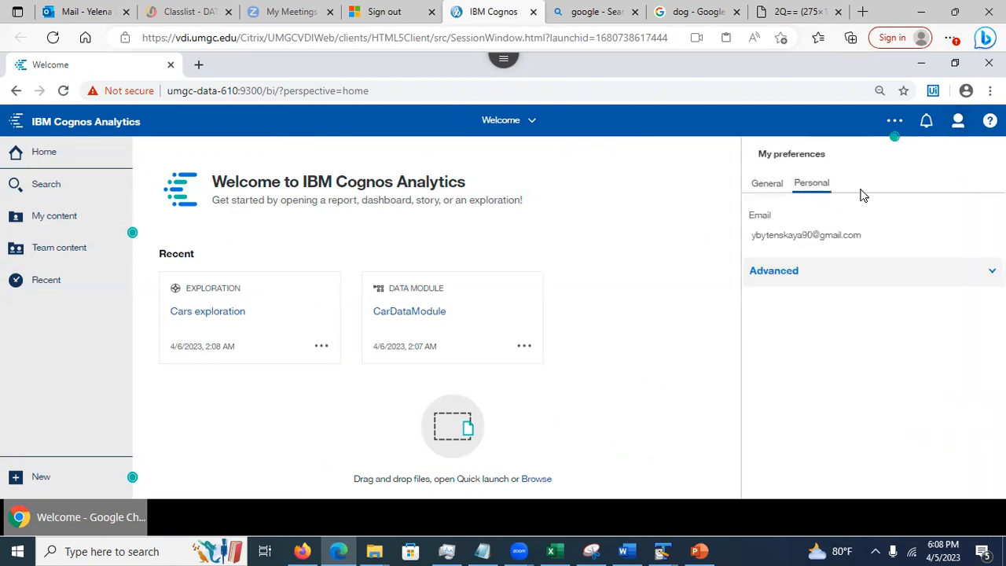
left_click(981, 271)
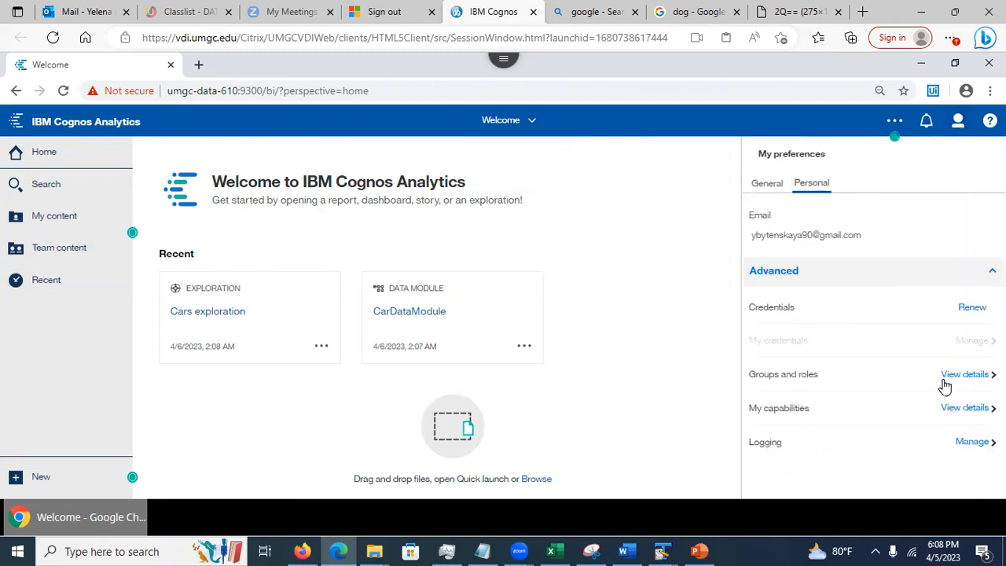
left_click(952, 377)
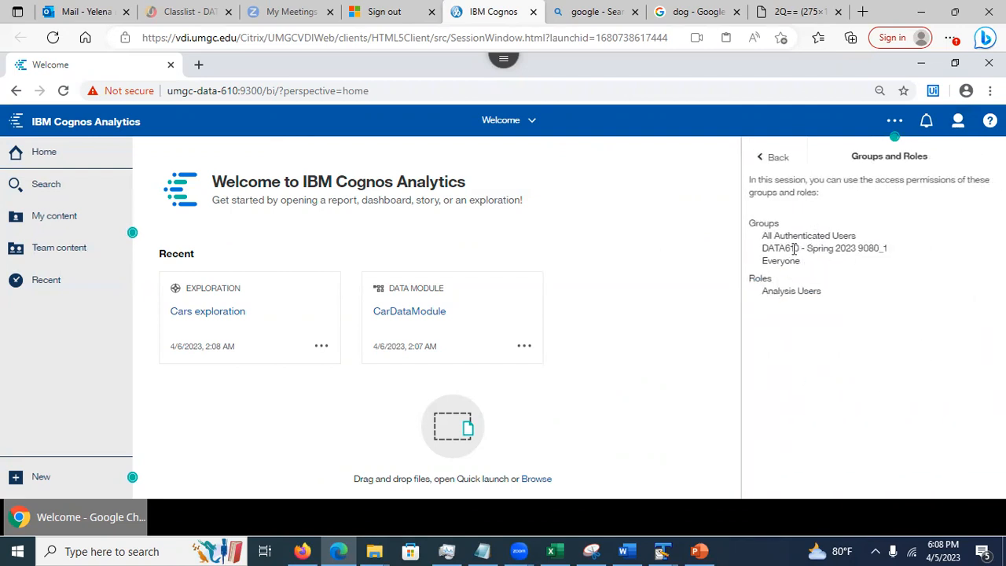
left_click_drag(764, 250, 897, 249)
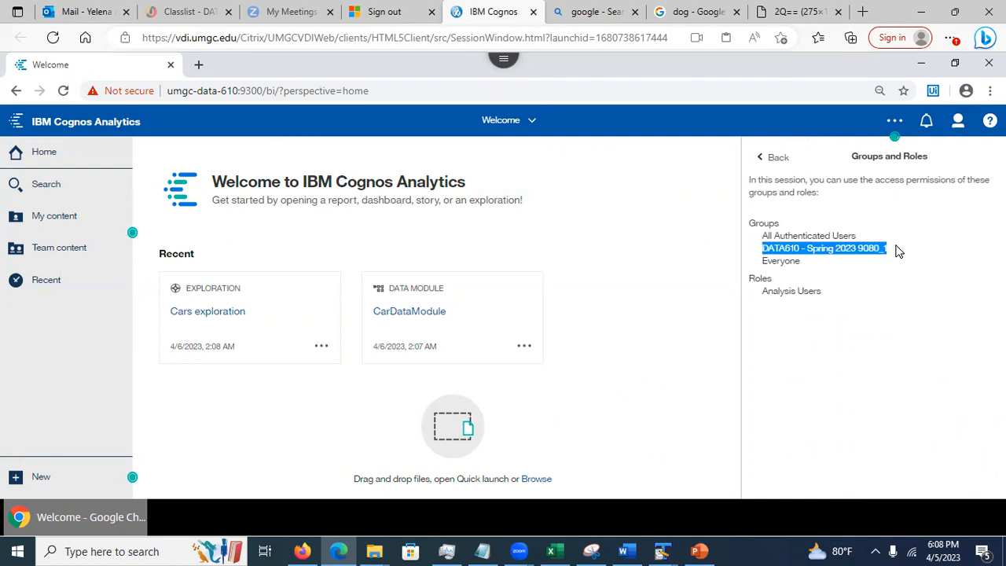
left_click(663, 267)
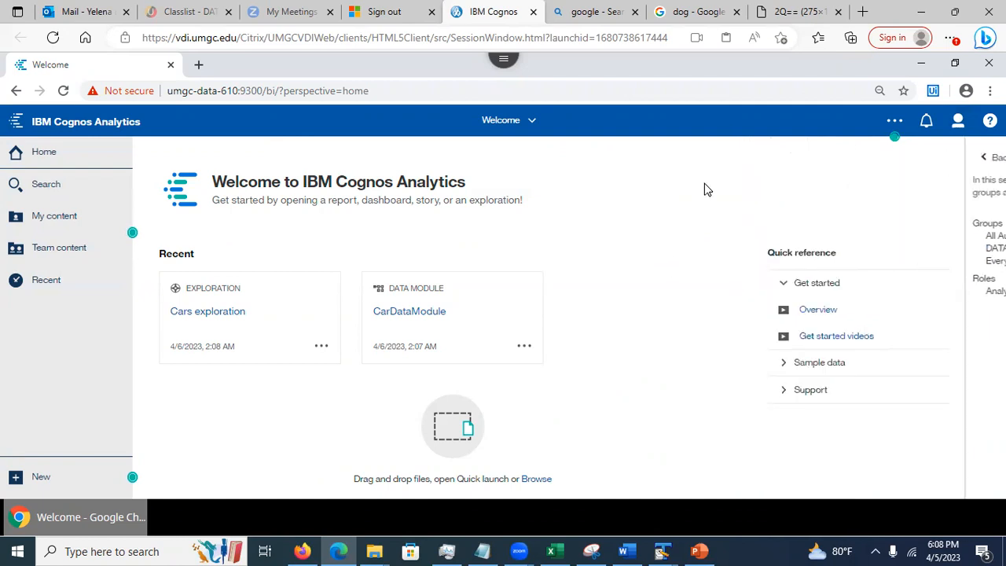
left_click(960, 122)
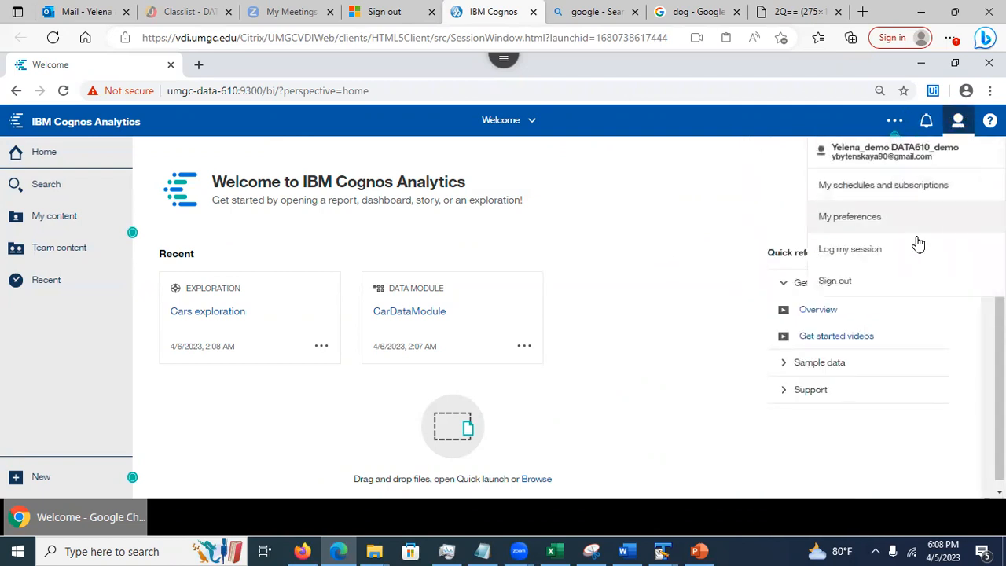
Sign out, then sign back in with another team member's user ID and password
left_click(853, 282)
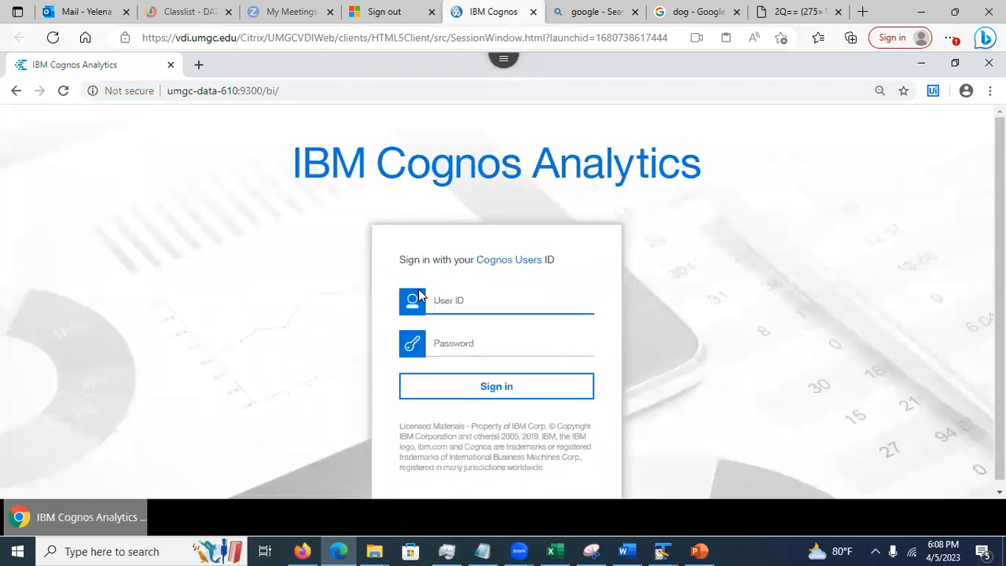
type("demo2")
left_click(450, 342)
type("•")
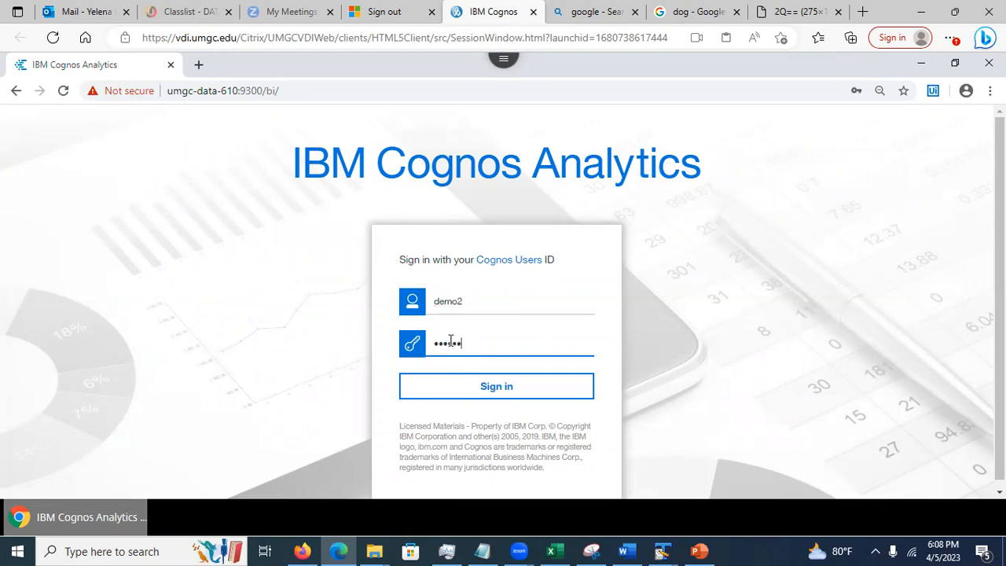
left_click(469, 386)
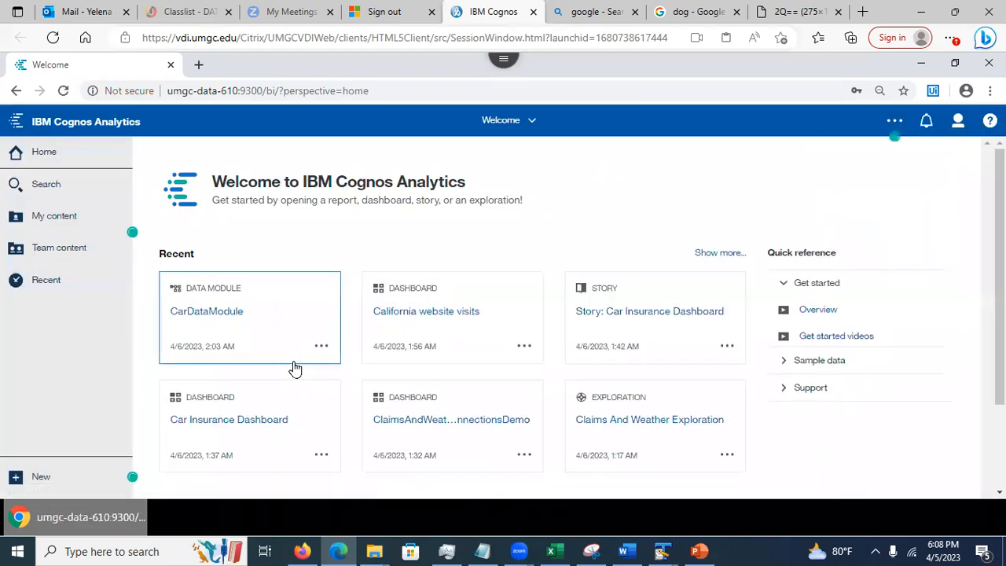
Browse Team content to Assignment 5 - Group work > Spring 2023 > Session 9080 - Team 1
left_click(63, 255)
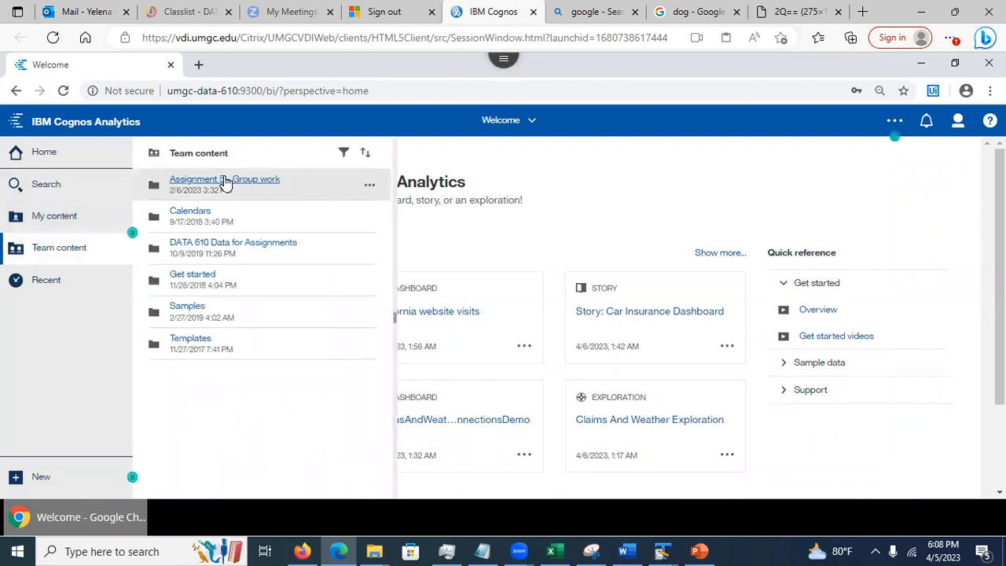
left_click(225, 180)
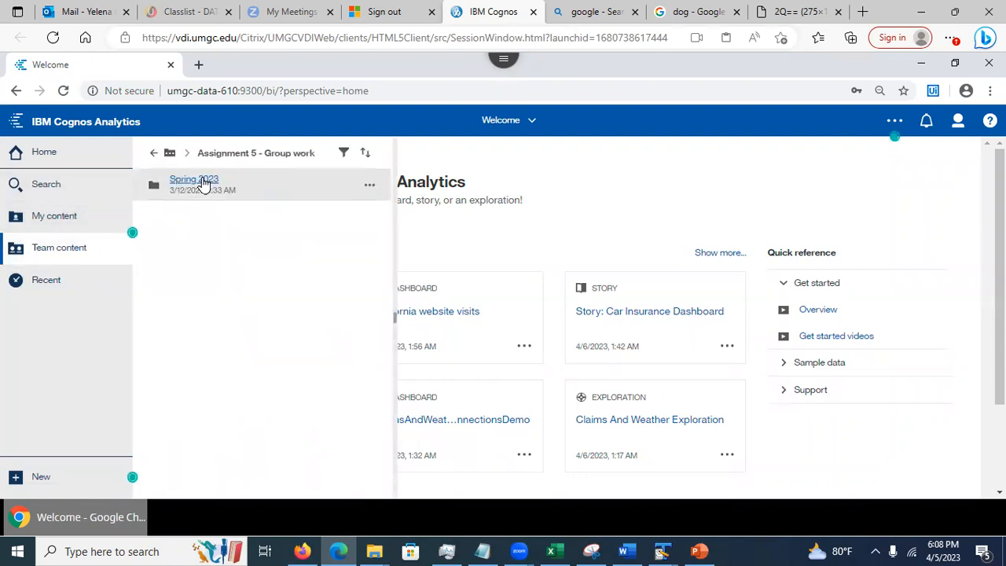
left_click(201, 184)
left_click(202, 181)
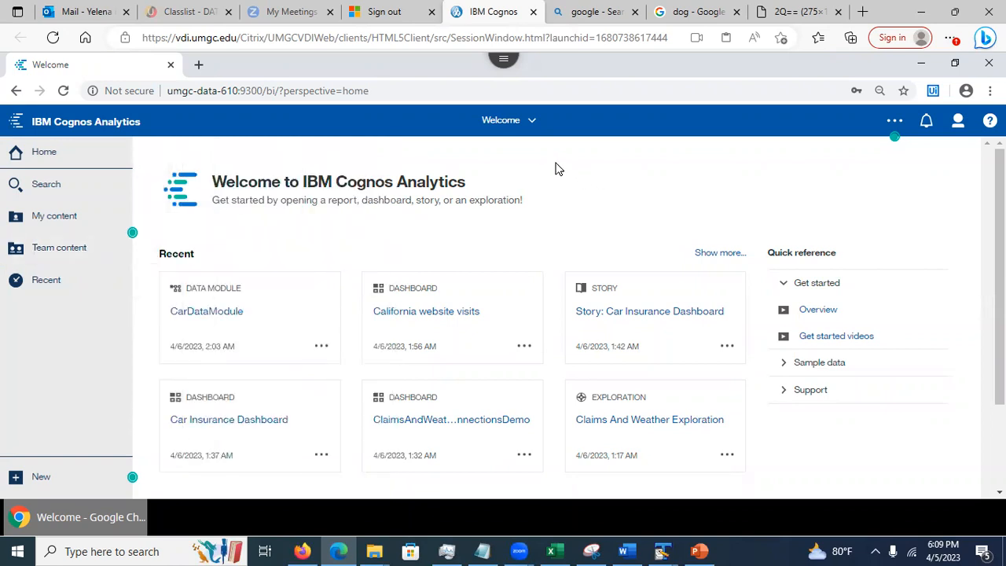
Navigate back up through Spring 2023 and Assignment 5 to the top of Team content
left_click(69, 250)
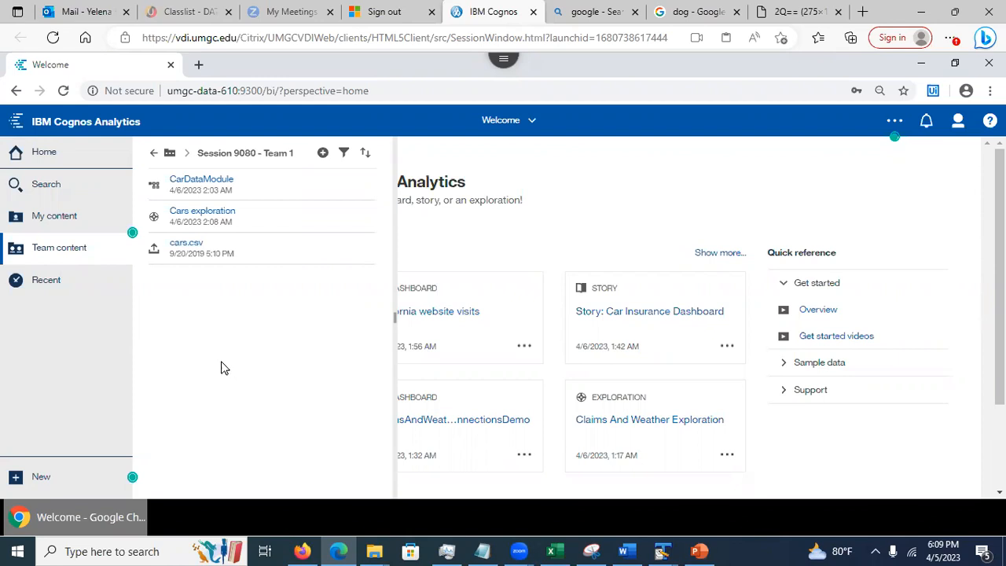
left_click(151, 153)
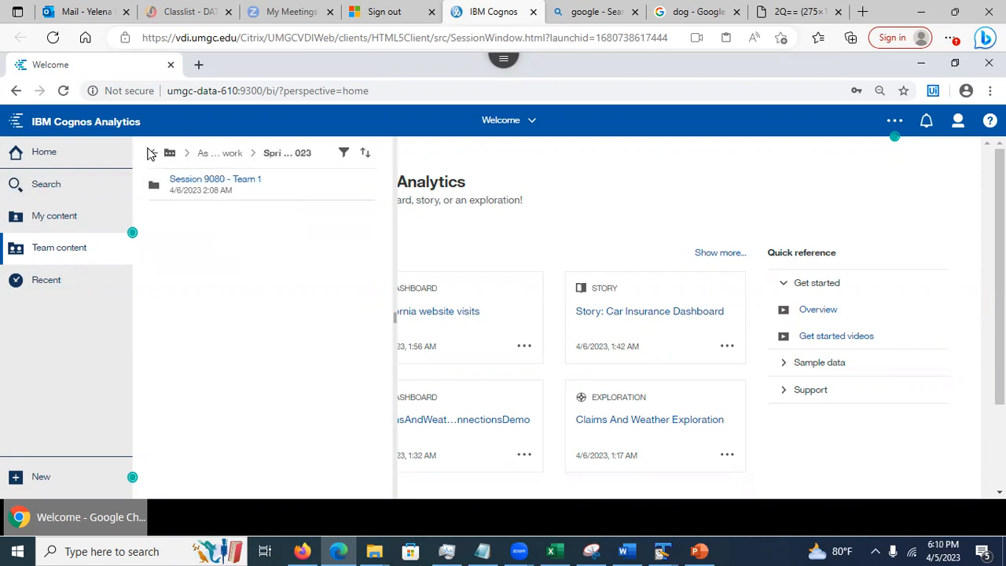
left_click(152, 154)
left_click(151, 155)
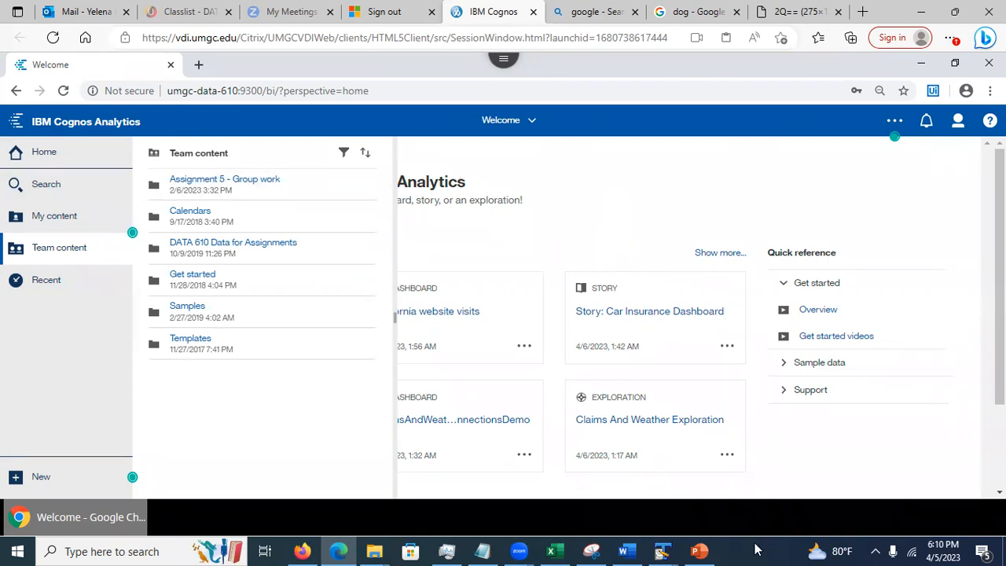
left_click(699, 550)
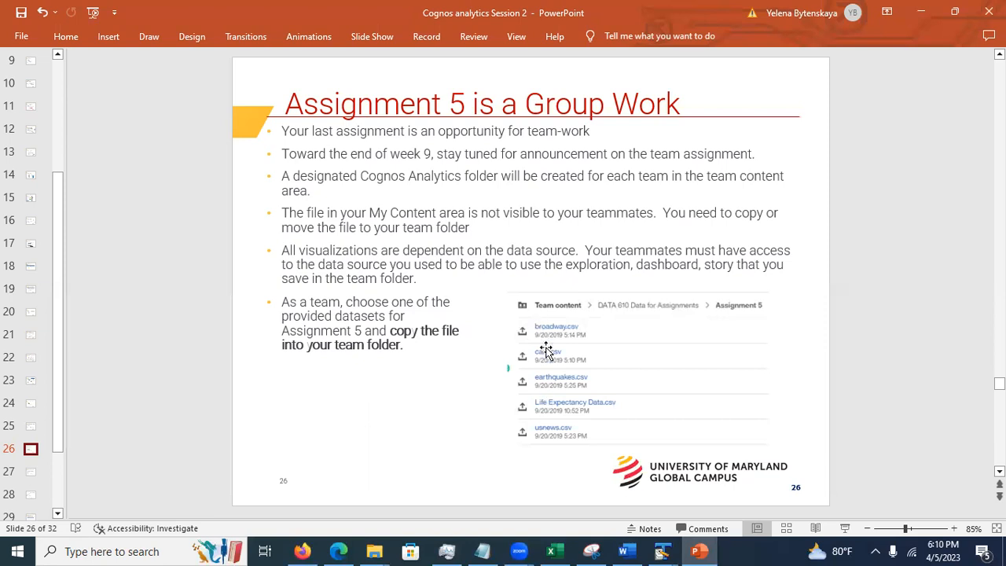
View slide 27, Accessing Your Team Folder, then slide 28, Steps to Copy Data into Your Team Folder
left_click(31, 475)
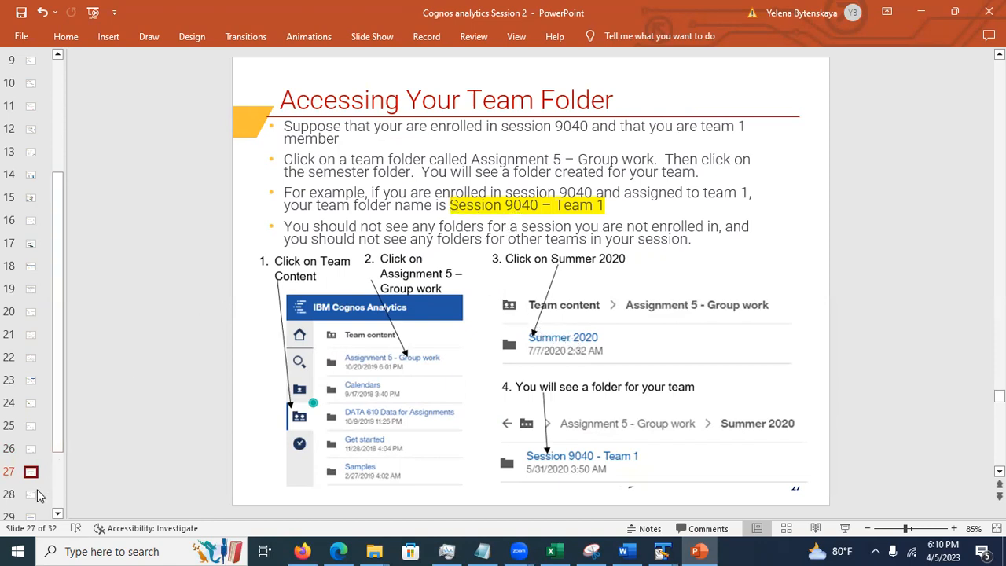
left_click_drag(31, 471, 30, 494)
left_click(32, 495)
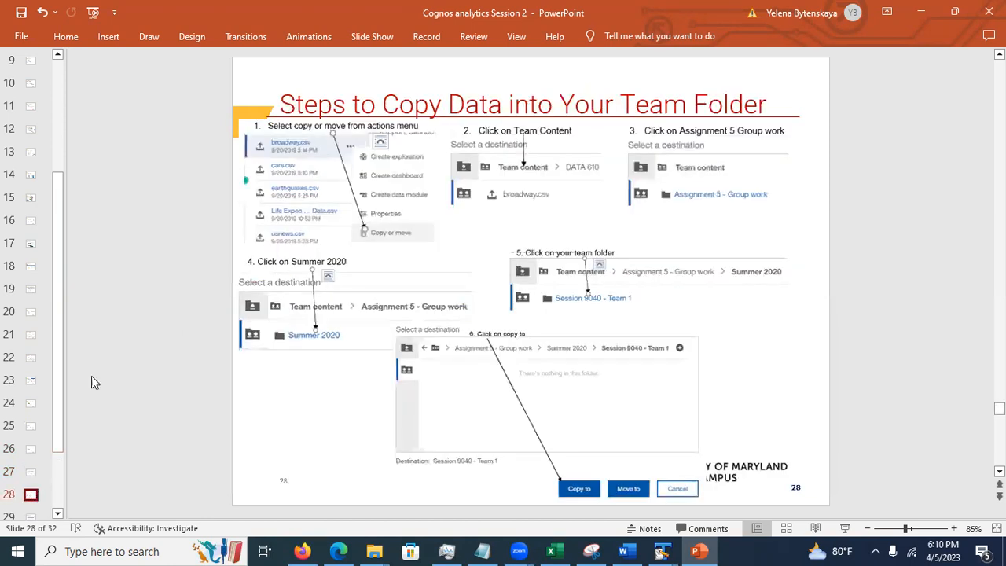